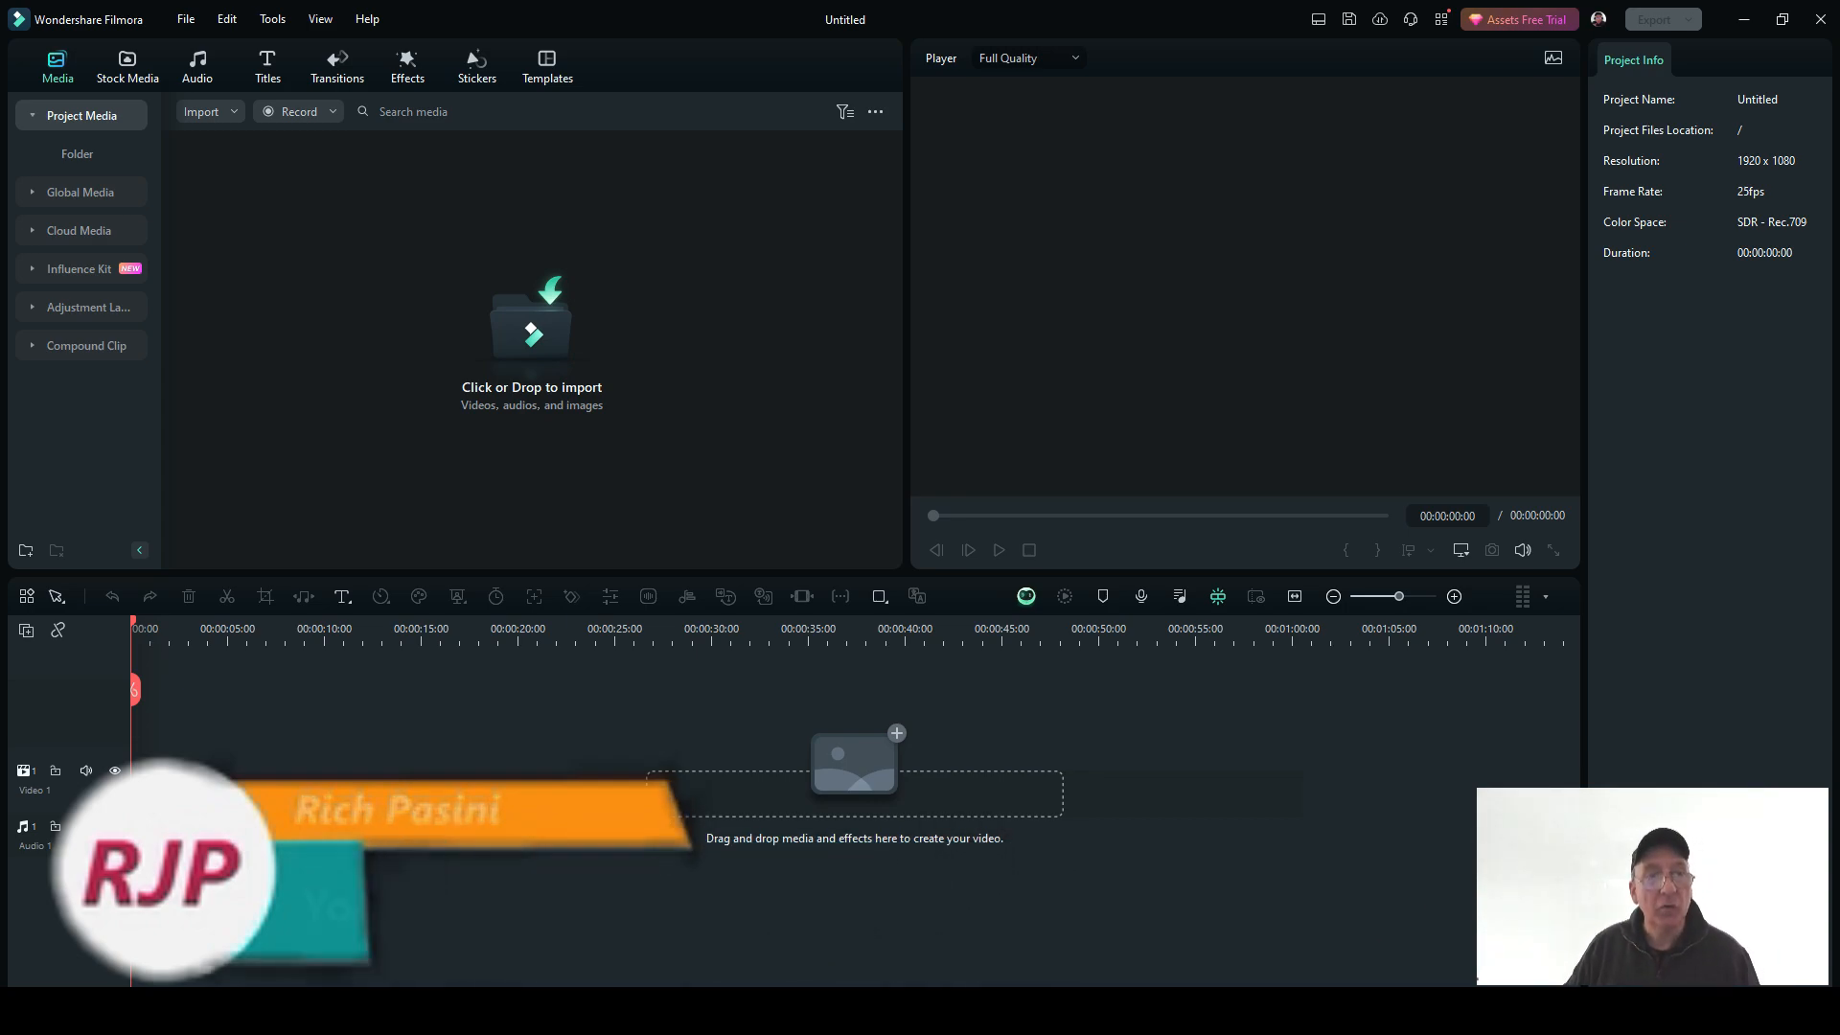
- Add four Landscape Background clips from the stock library's Trending set to the timeline: the first three and the lake pier one
{"action": "left_click", "coordinate": [127, 67]}
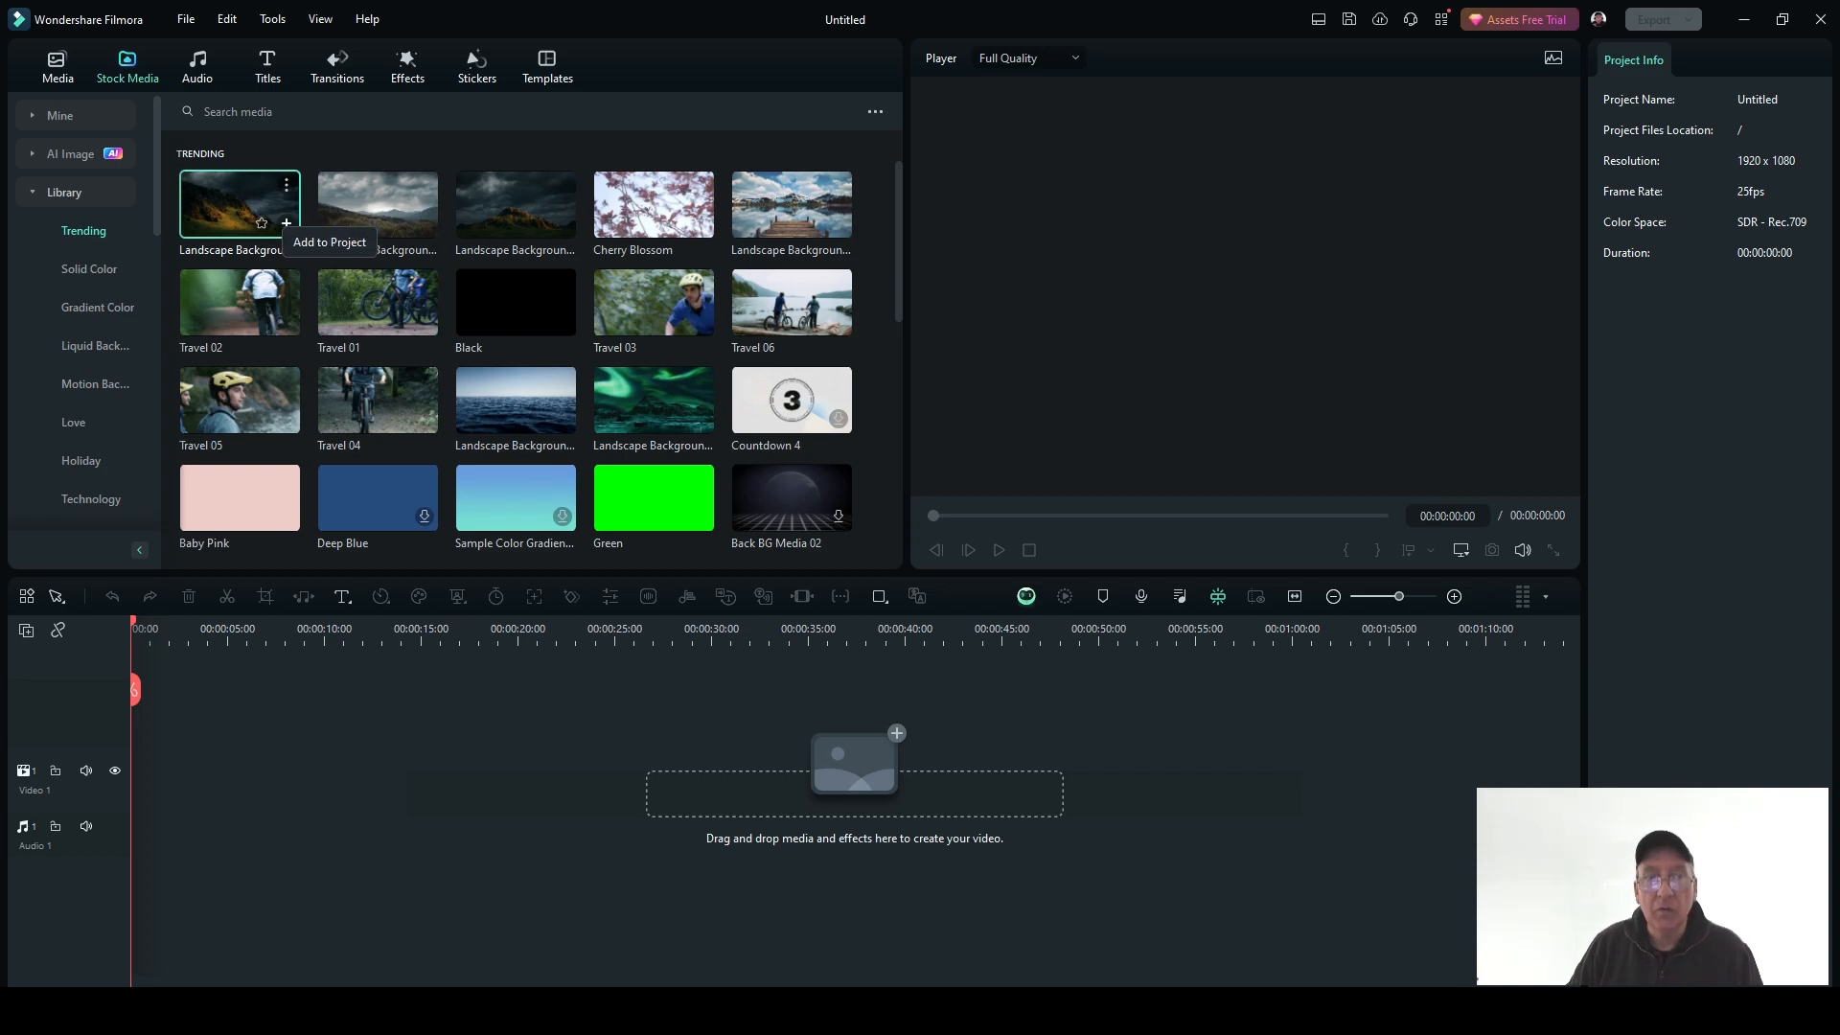
{"action": "left_click", "coordinate": [285, 223]}
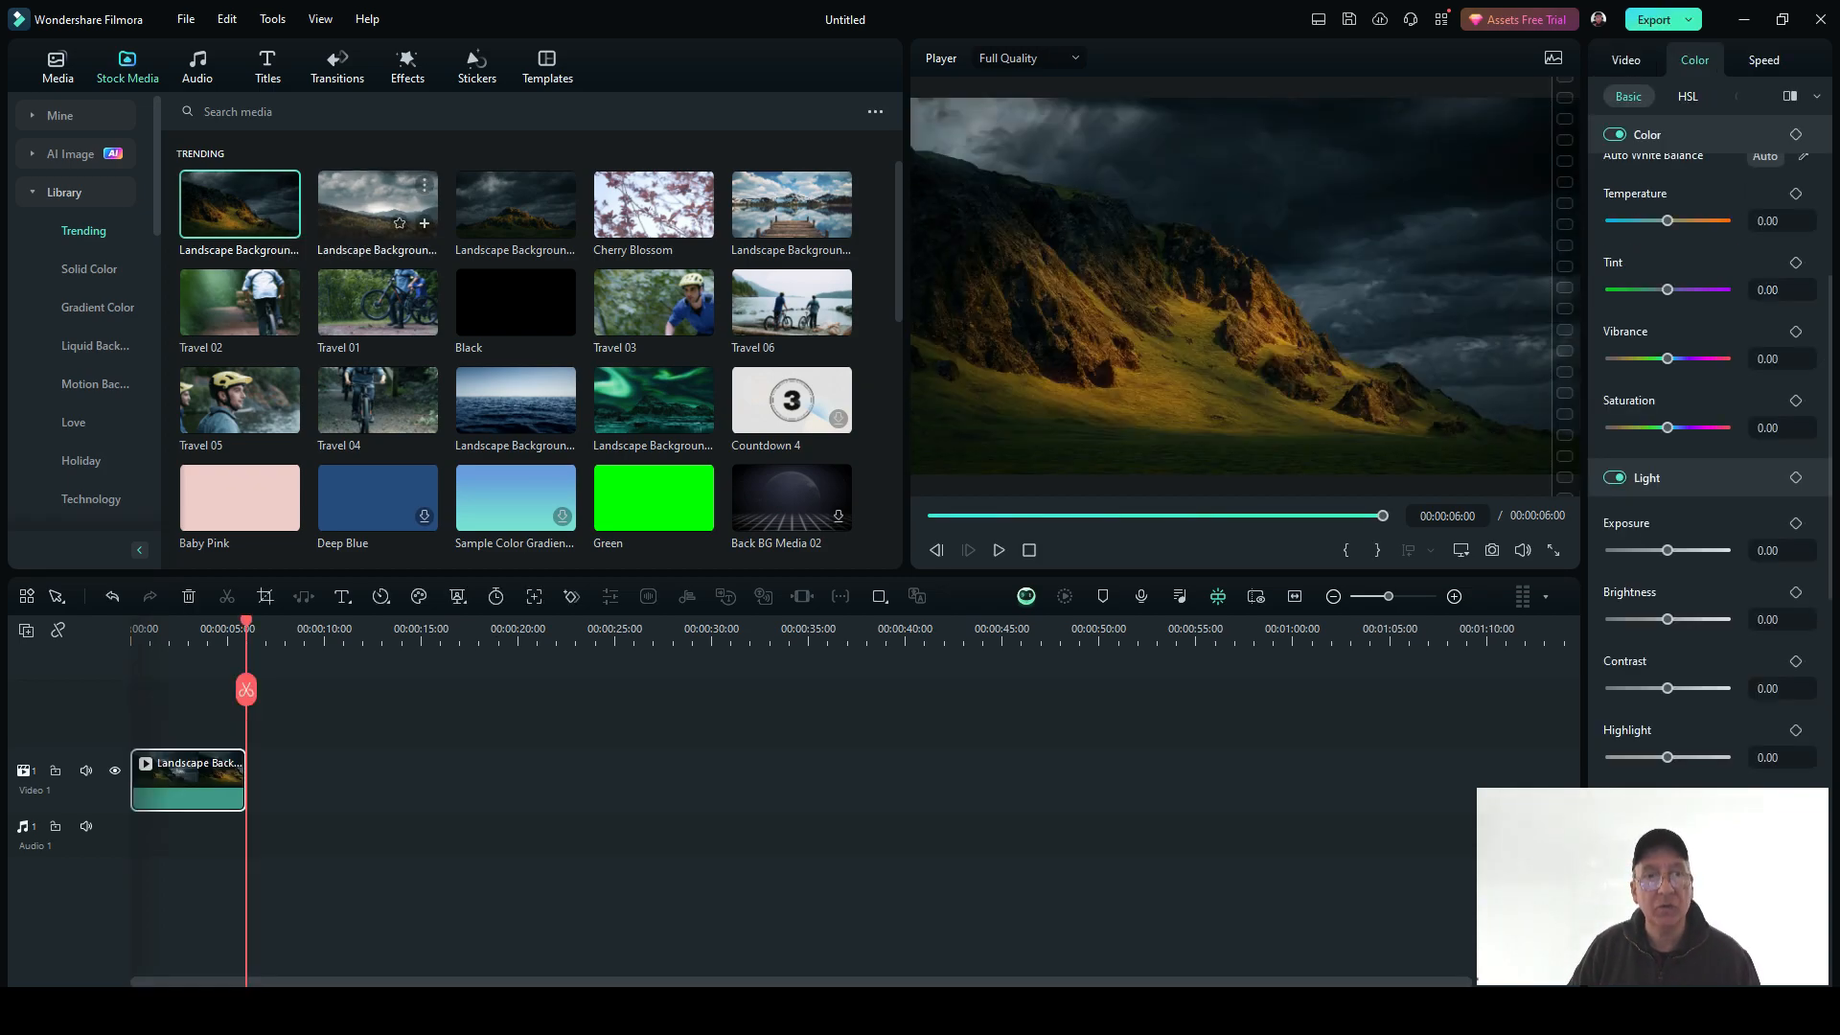
{"action": "left_click", "coordinate": [425, 223]}
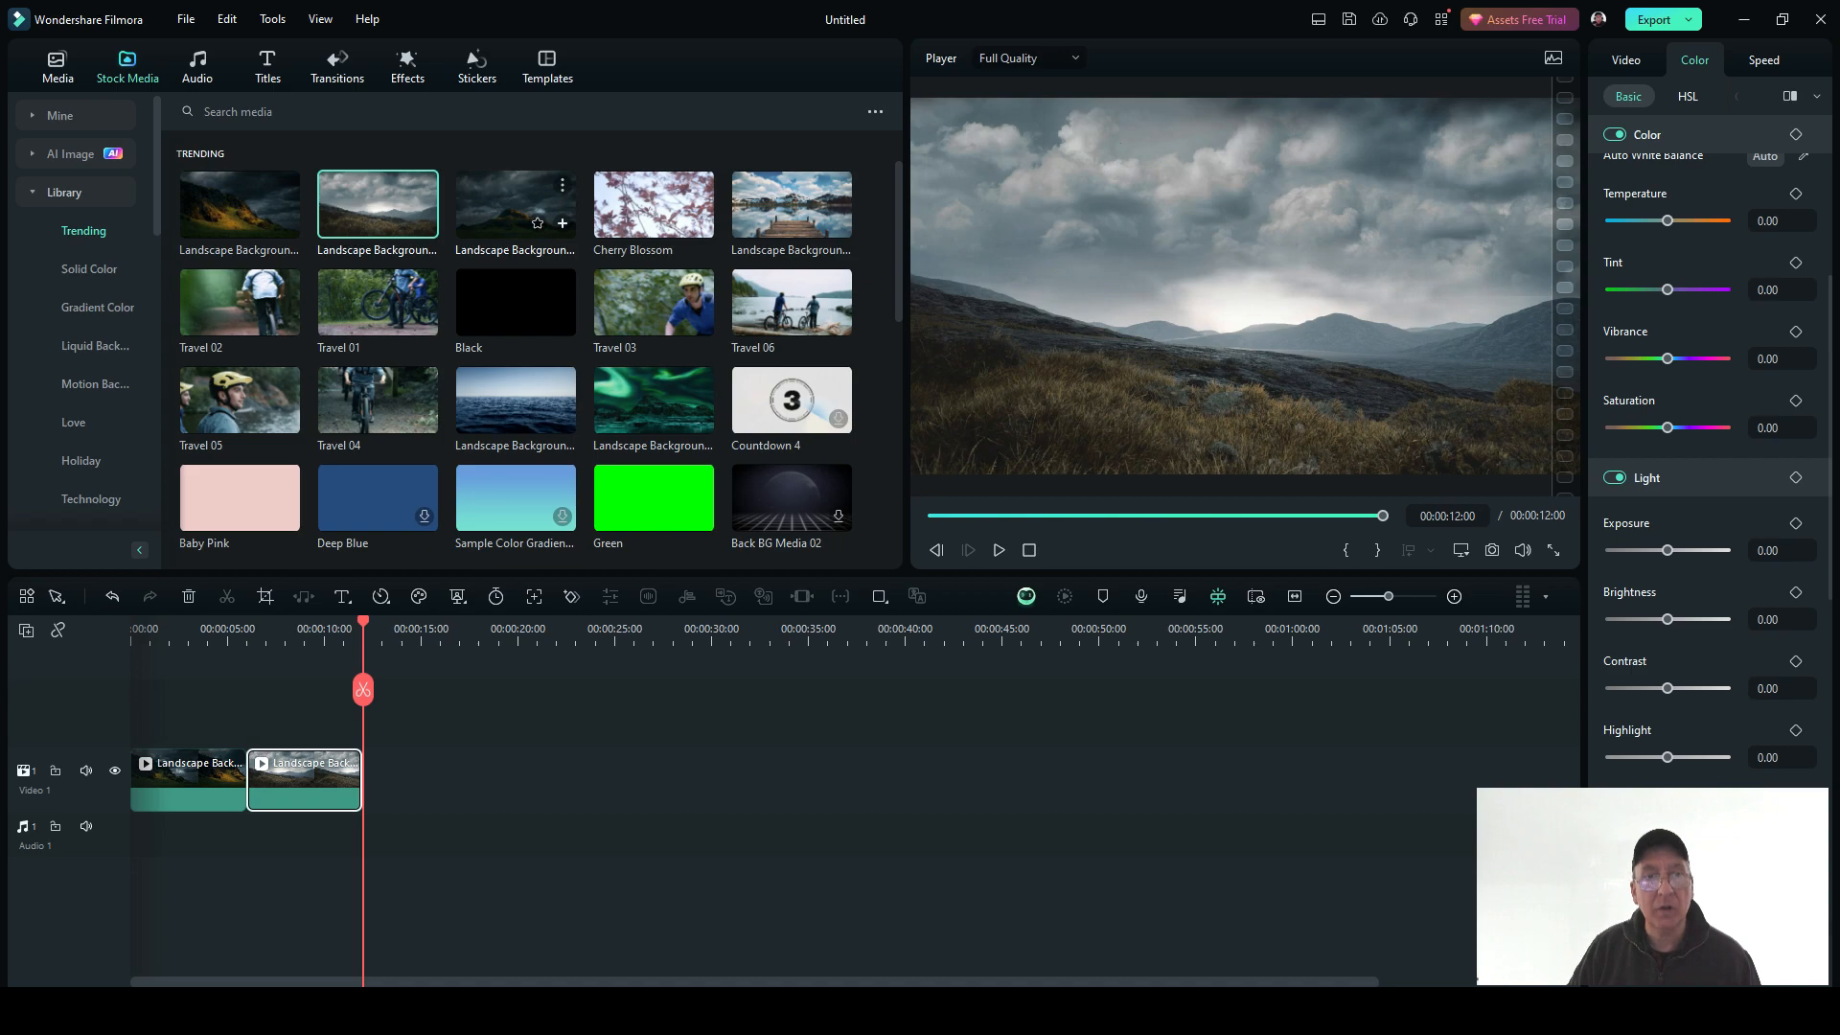
{"action": "left_click", "coordinate": [562, 224]}
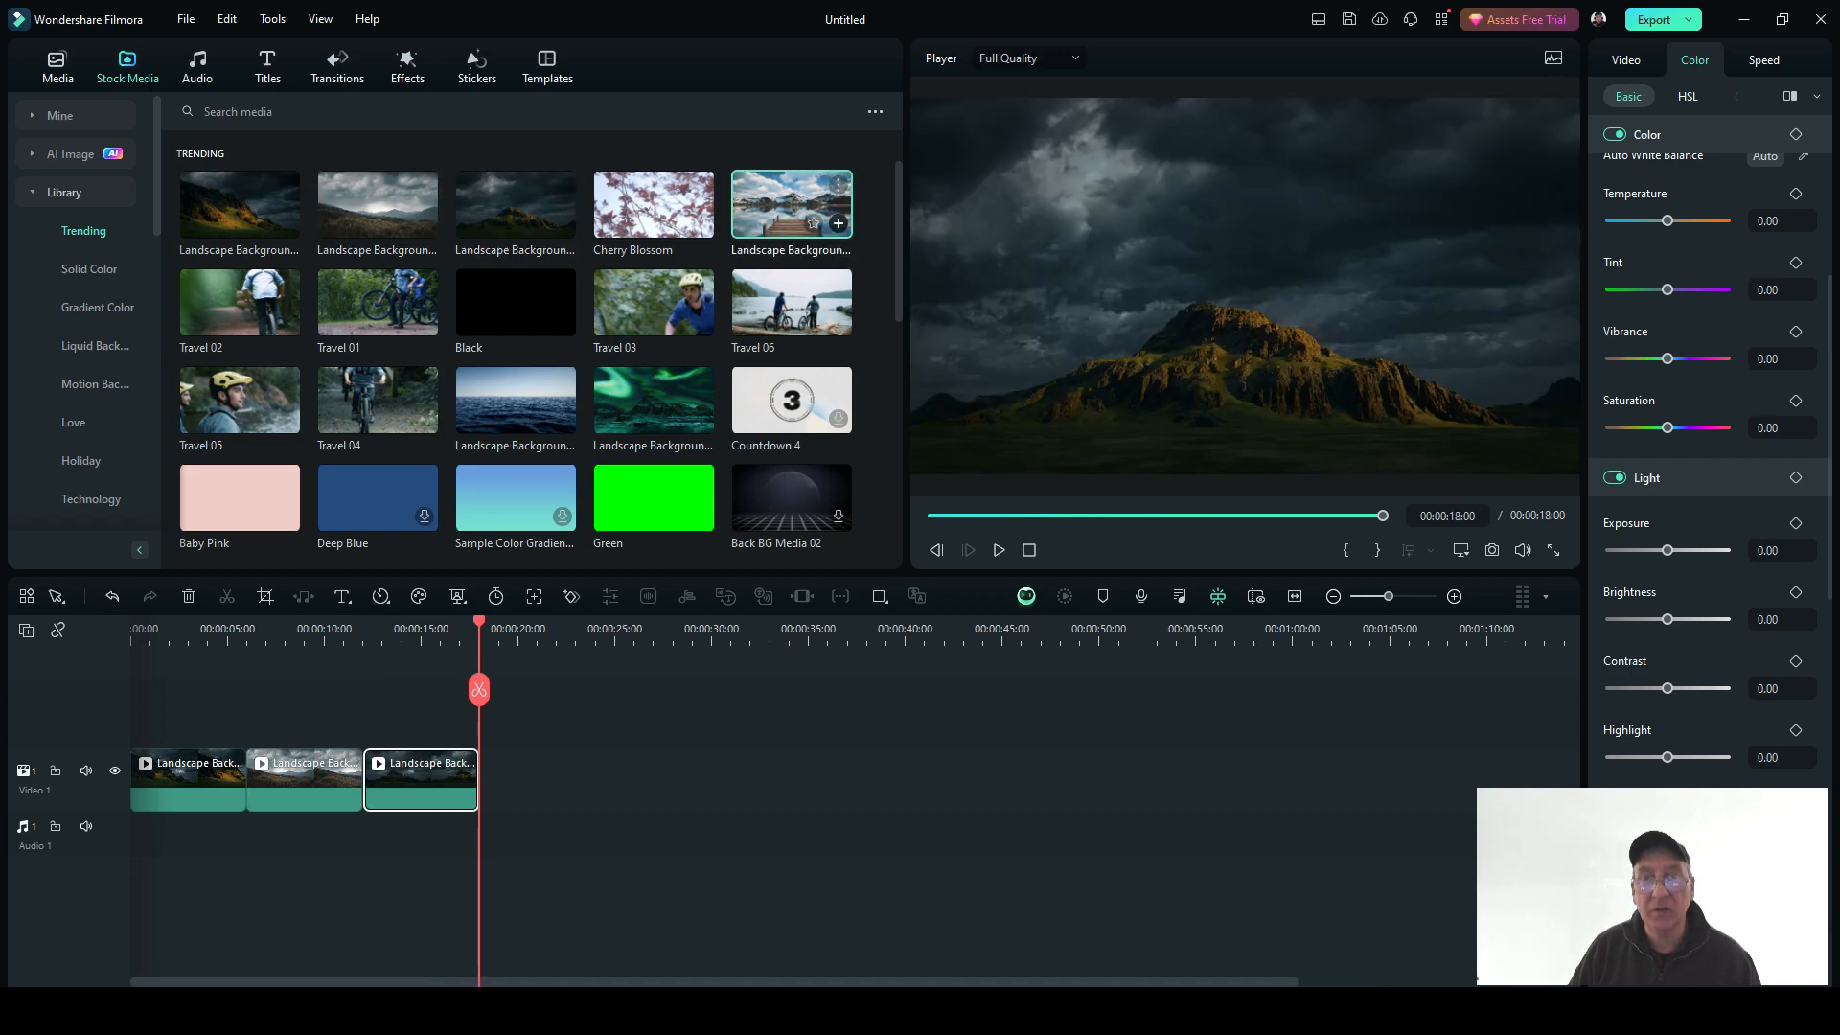
{"action": "left_click", "coordinate": [839, 223]}
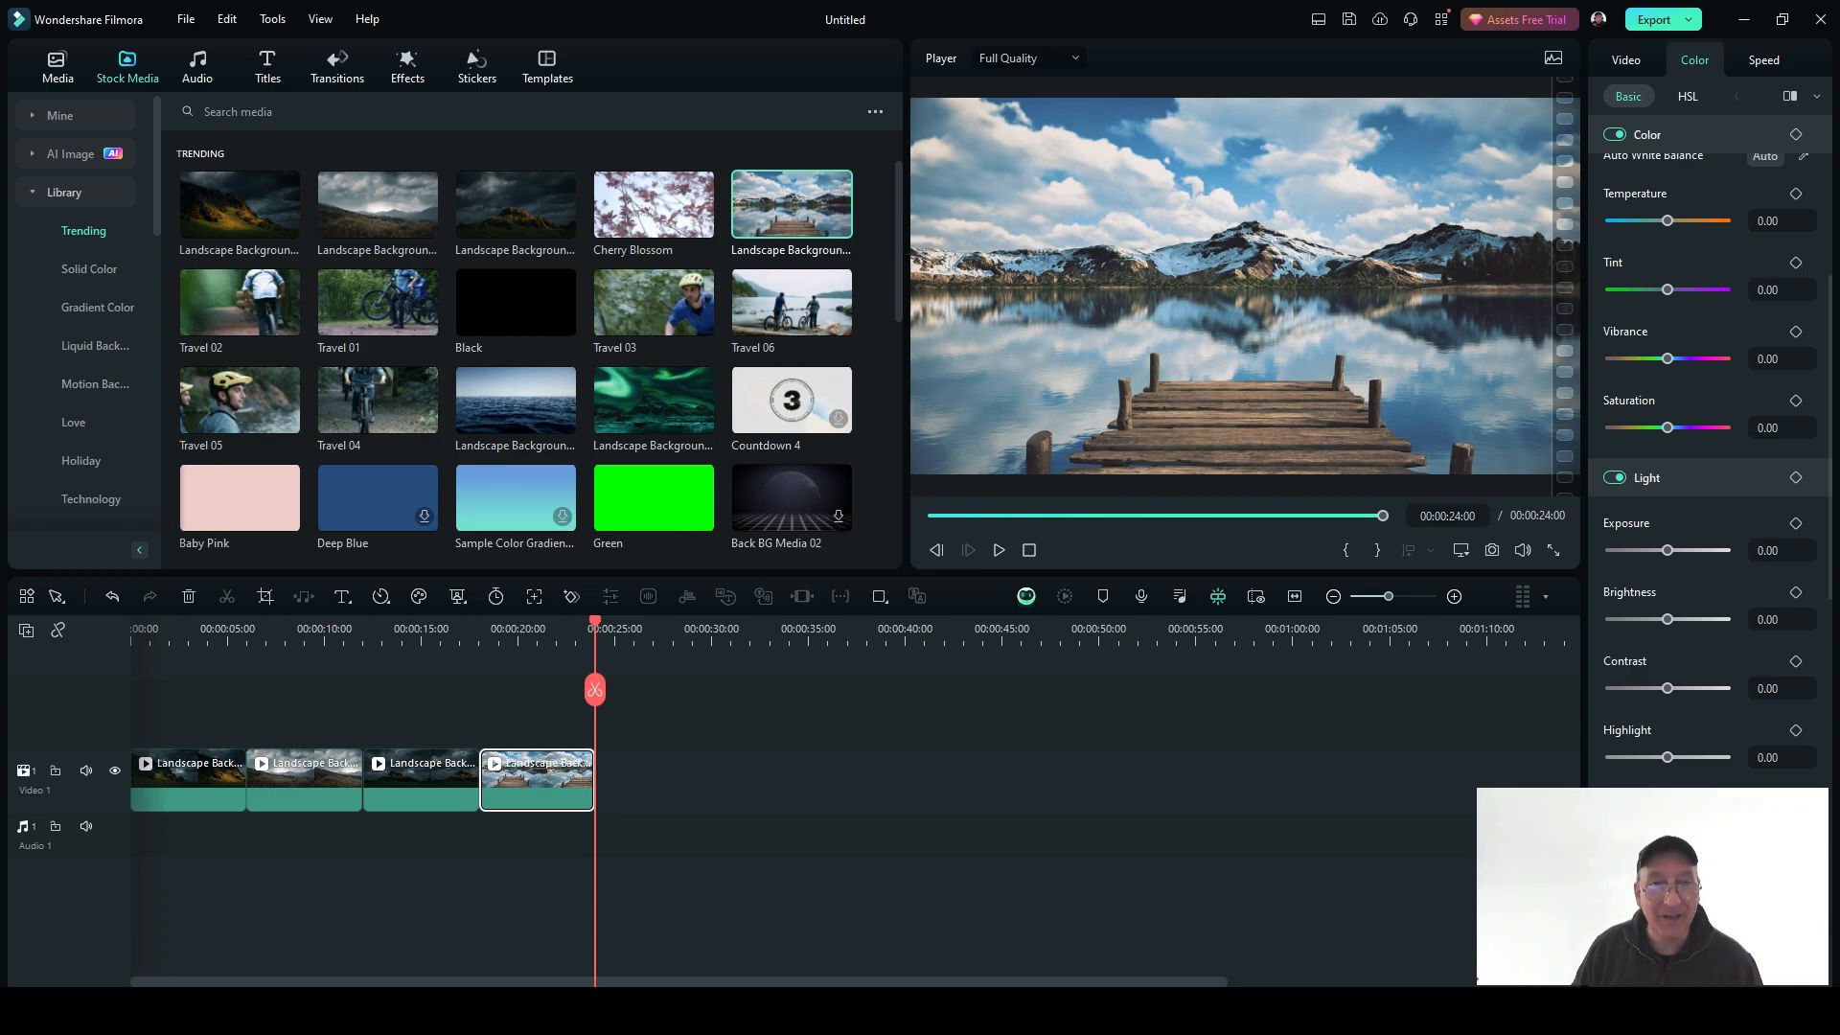
- Play the clip sequence from the start to see the hard cuts, and return the playhead to the beginning
{"action": "left_click_drag", "start_coordinate": [594, 689], "coordinate": [135, 690]}
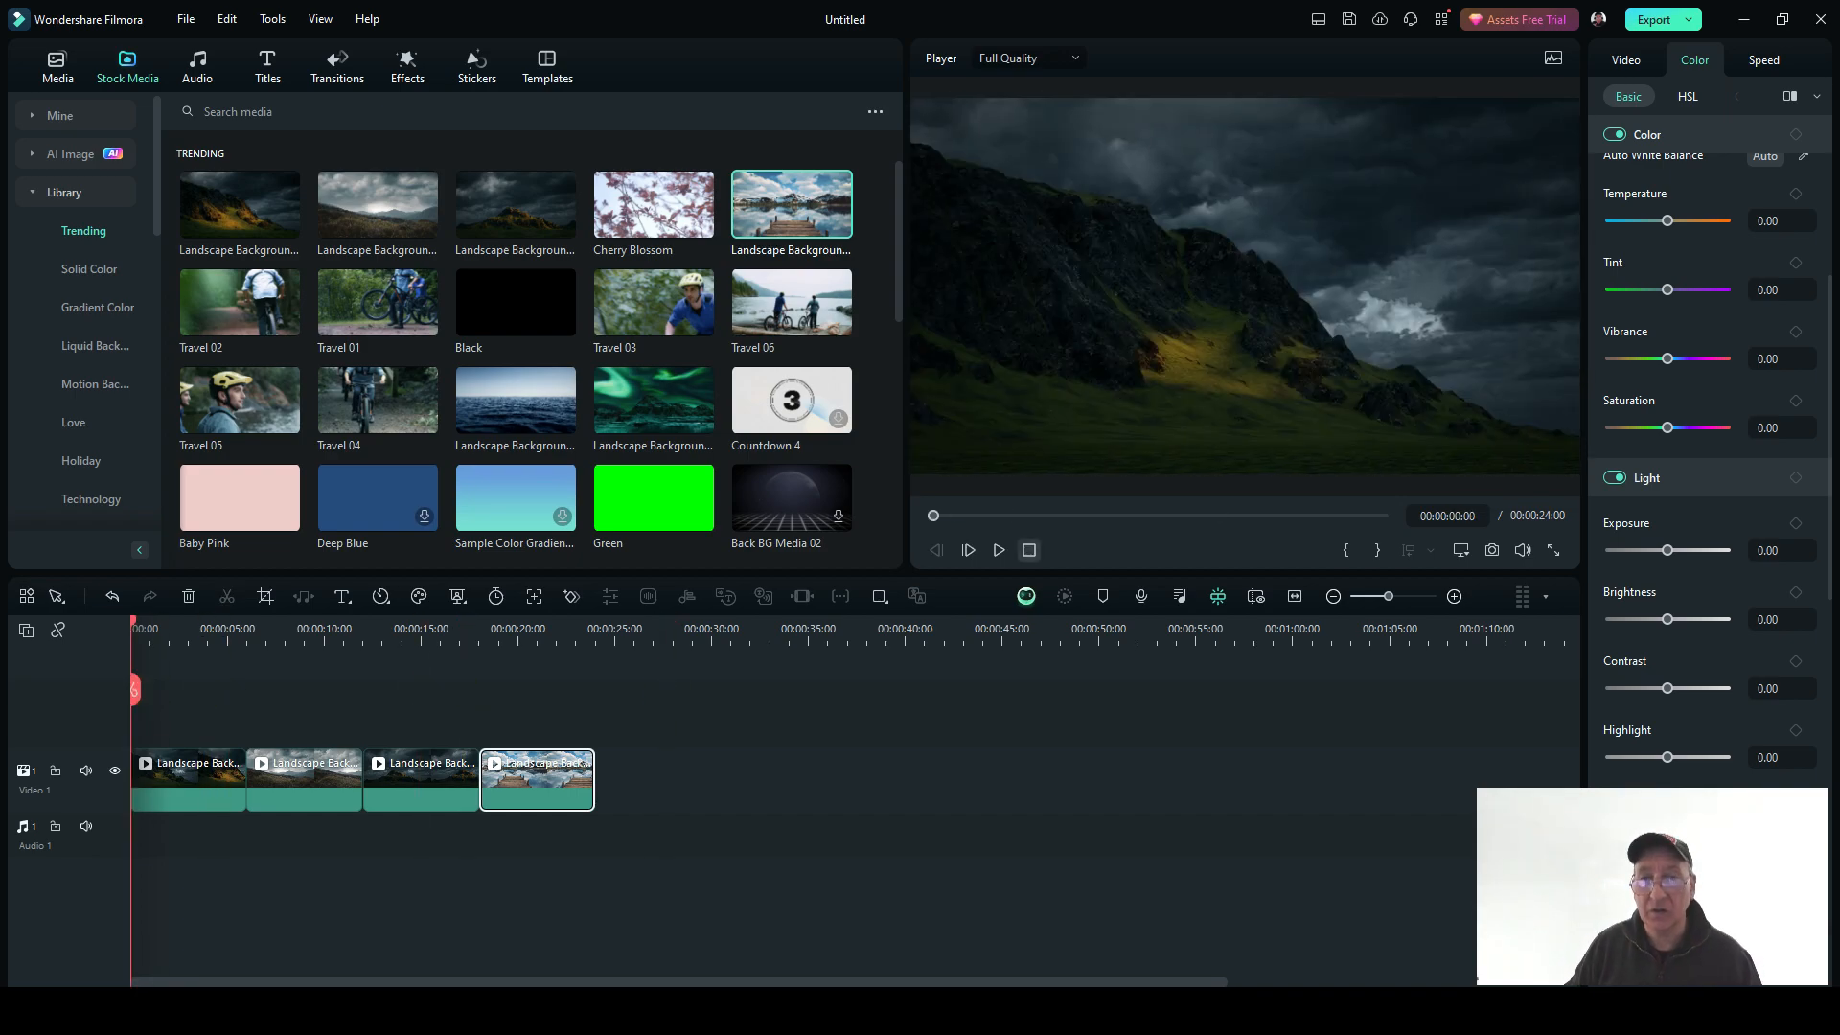
{"action": "left_click", "coordinate": [999, 551]}
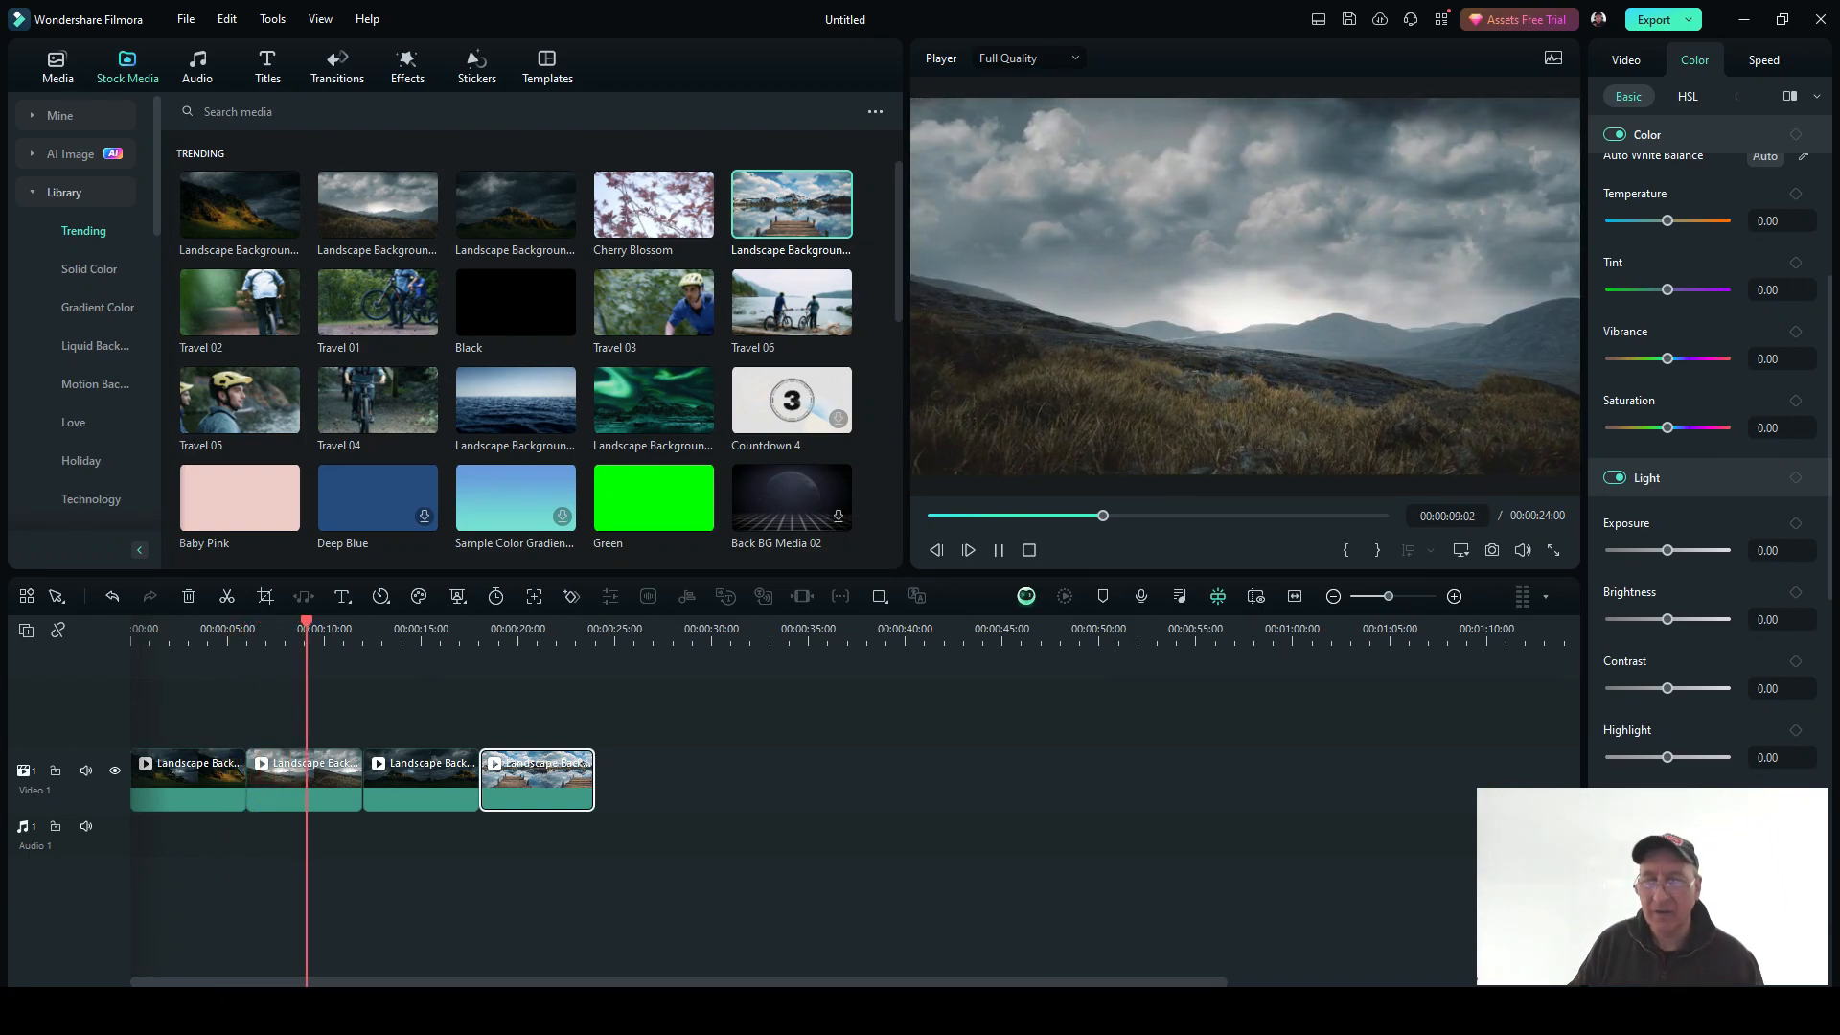
{"action": "key", "text": "space"}
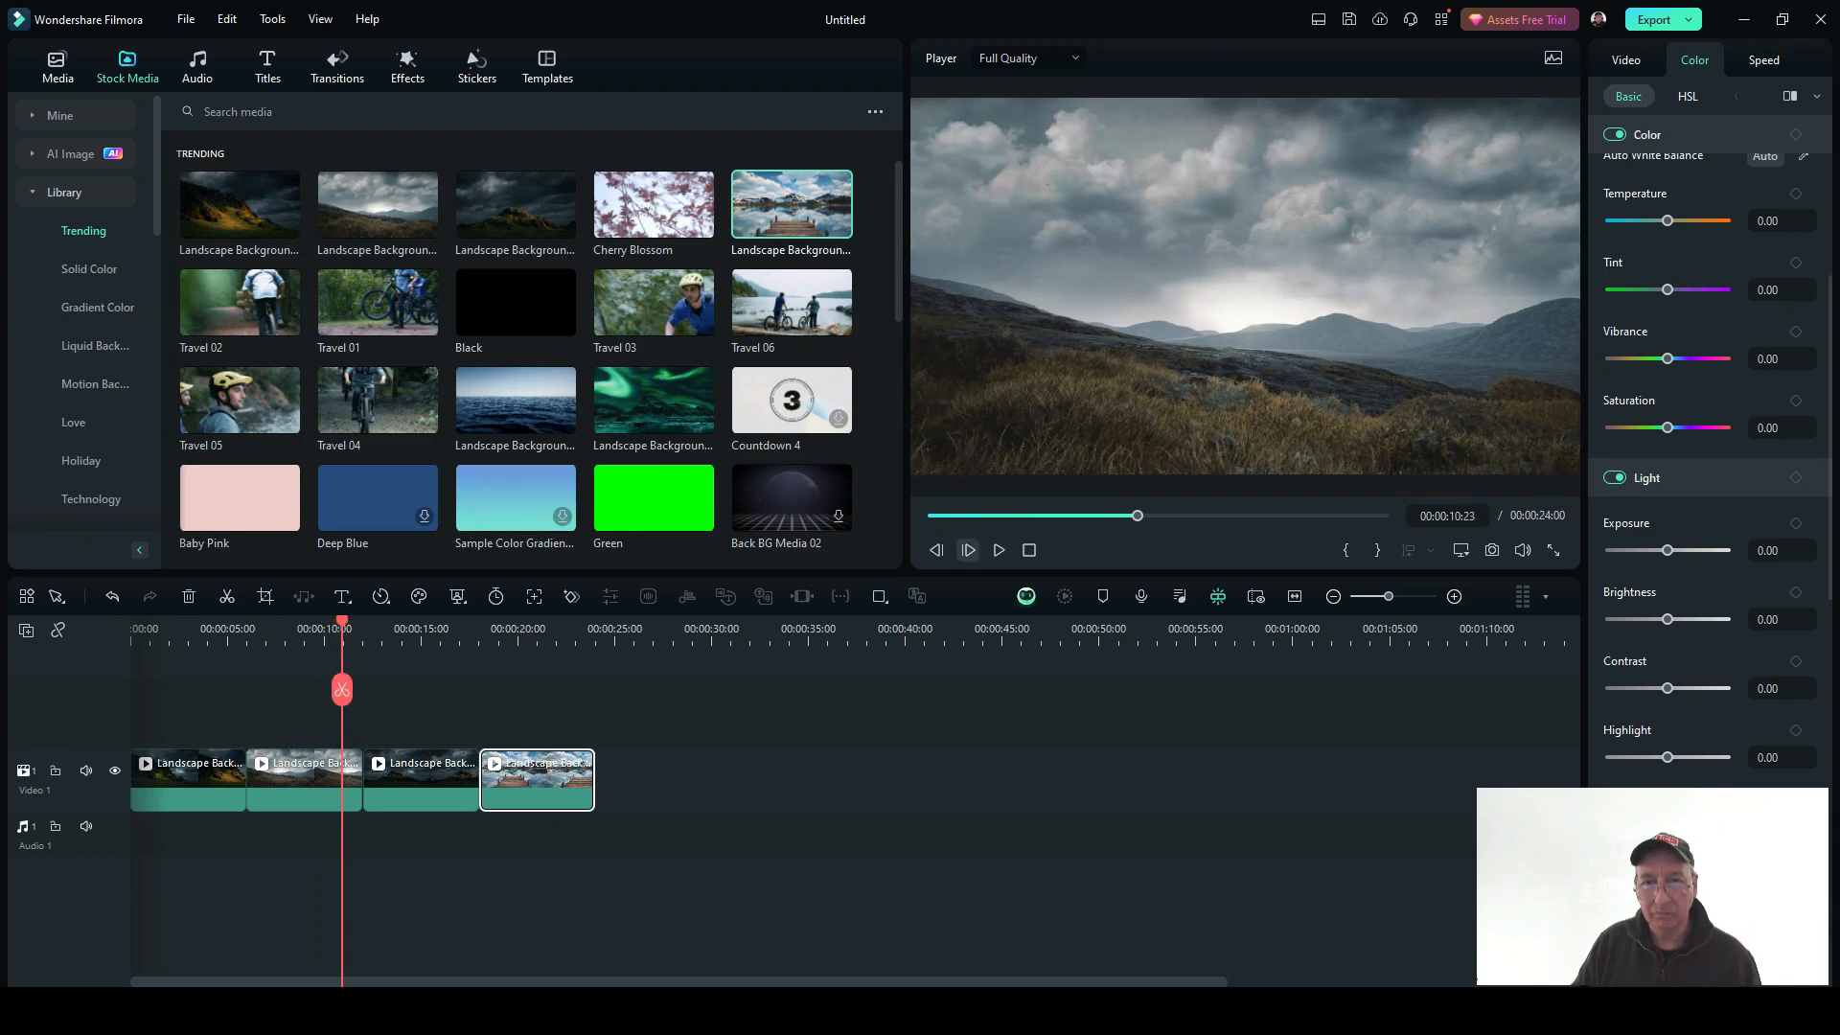
{"action": "left_click_drag", "start_coordinate": [342, 690], "coordinate": [134, 690]}
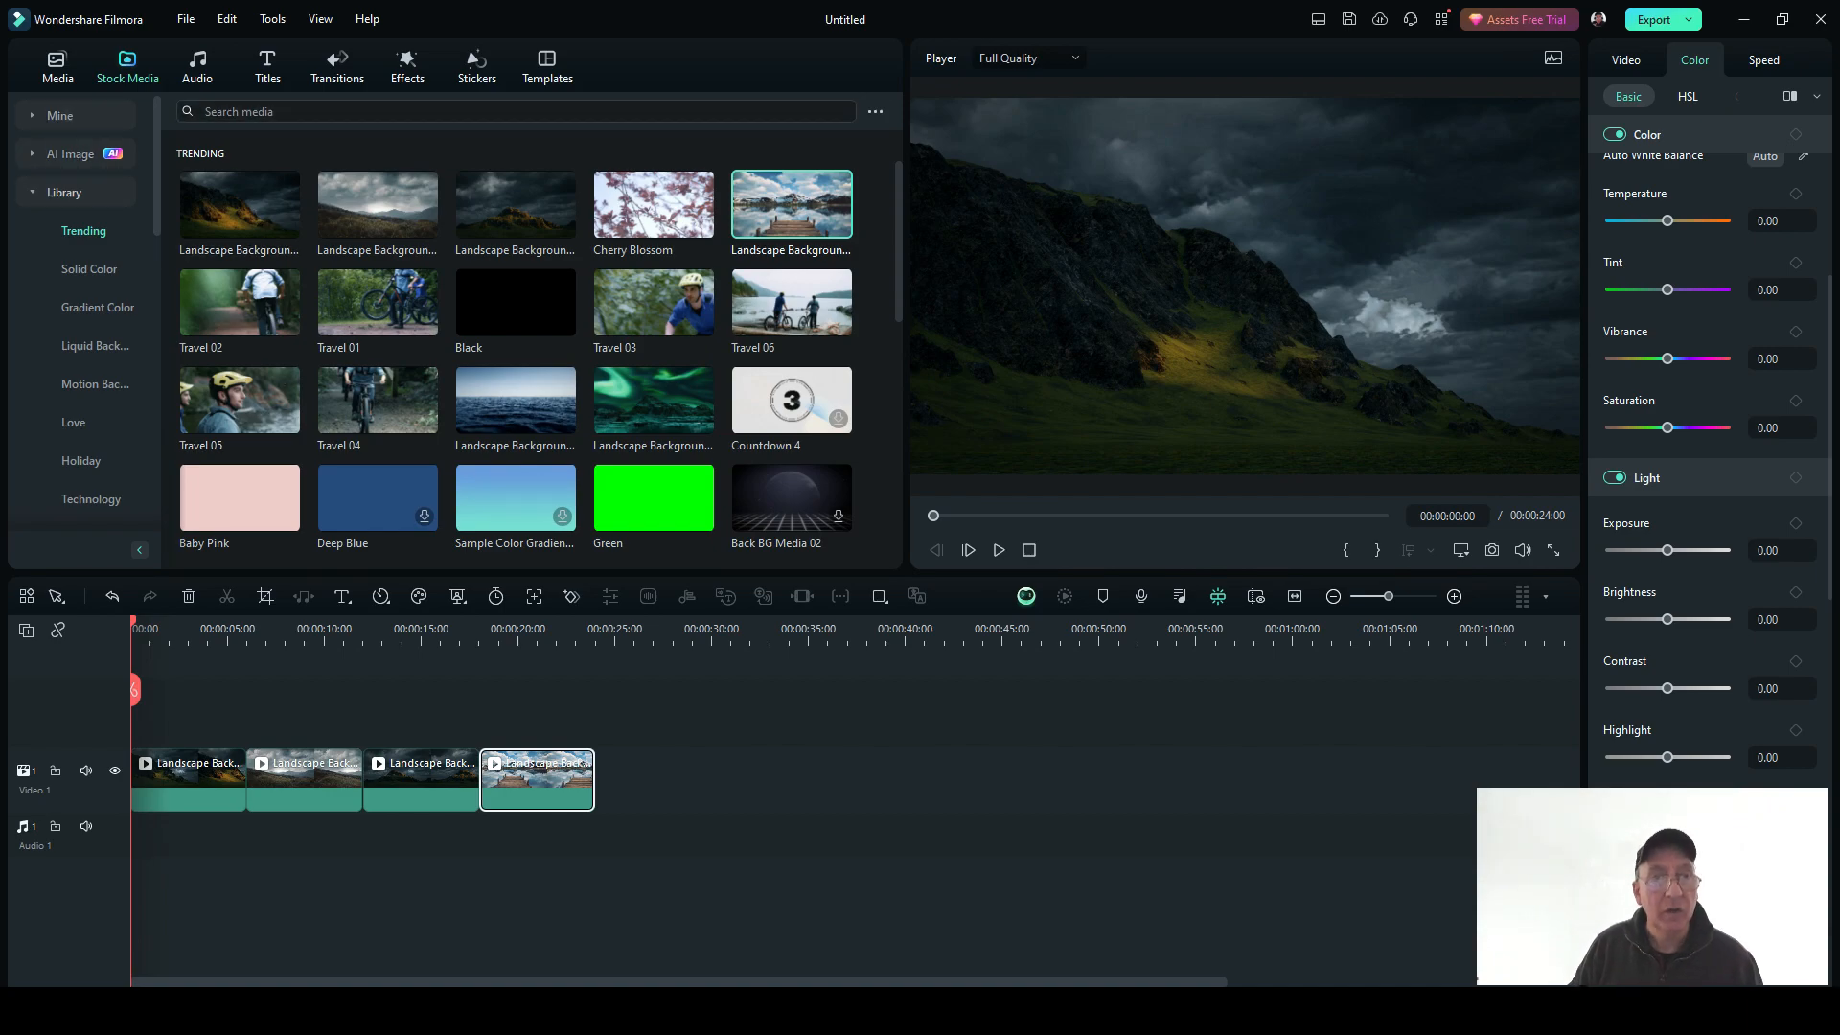
- Place the Dissolve transition from Fade&Dissolve on each of the three joins between the landscape clips
{"action": "left_click", "coordinate": [337, 67]}
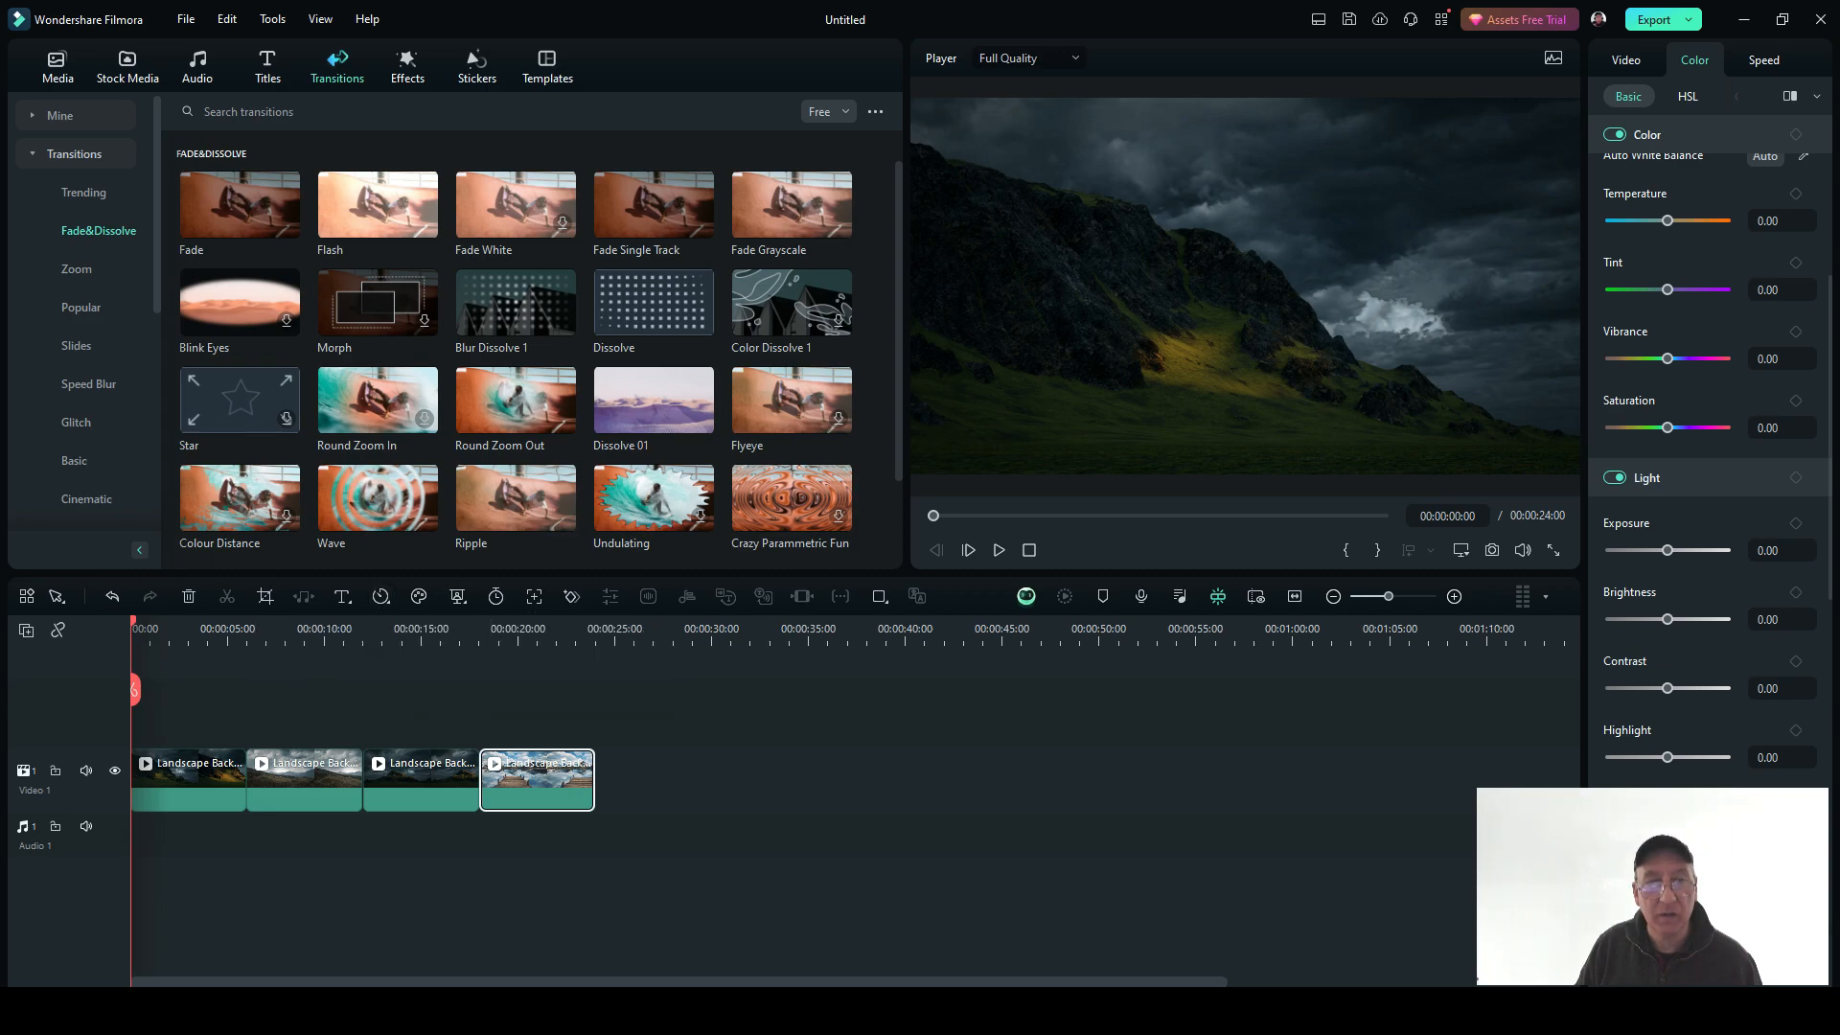
{"action": "scroll", "coordinate": [561, 780], "scroll_direction": "up", "scroll_amount": 5}
{"action": "scroll", "coordinate": [562, 779], "scroll_direction": "down", "scroll_amount": 1}
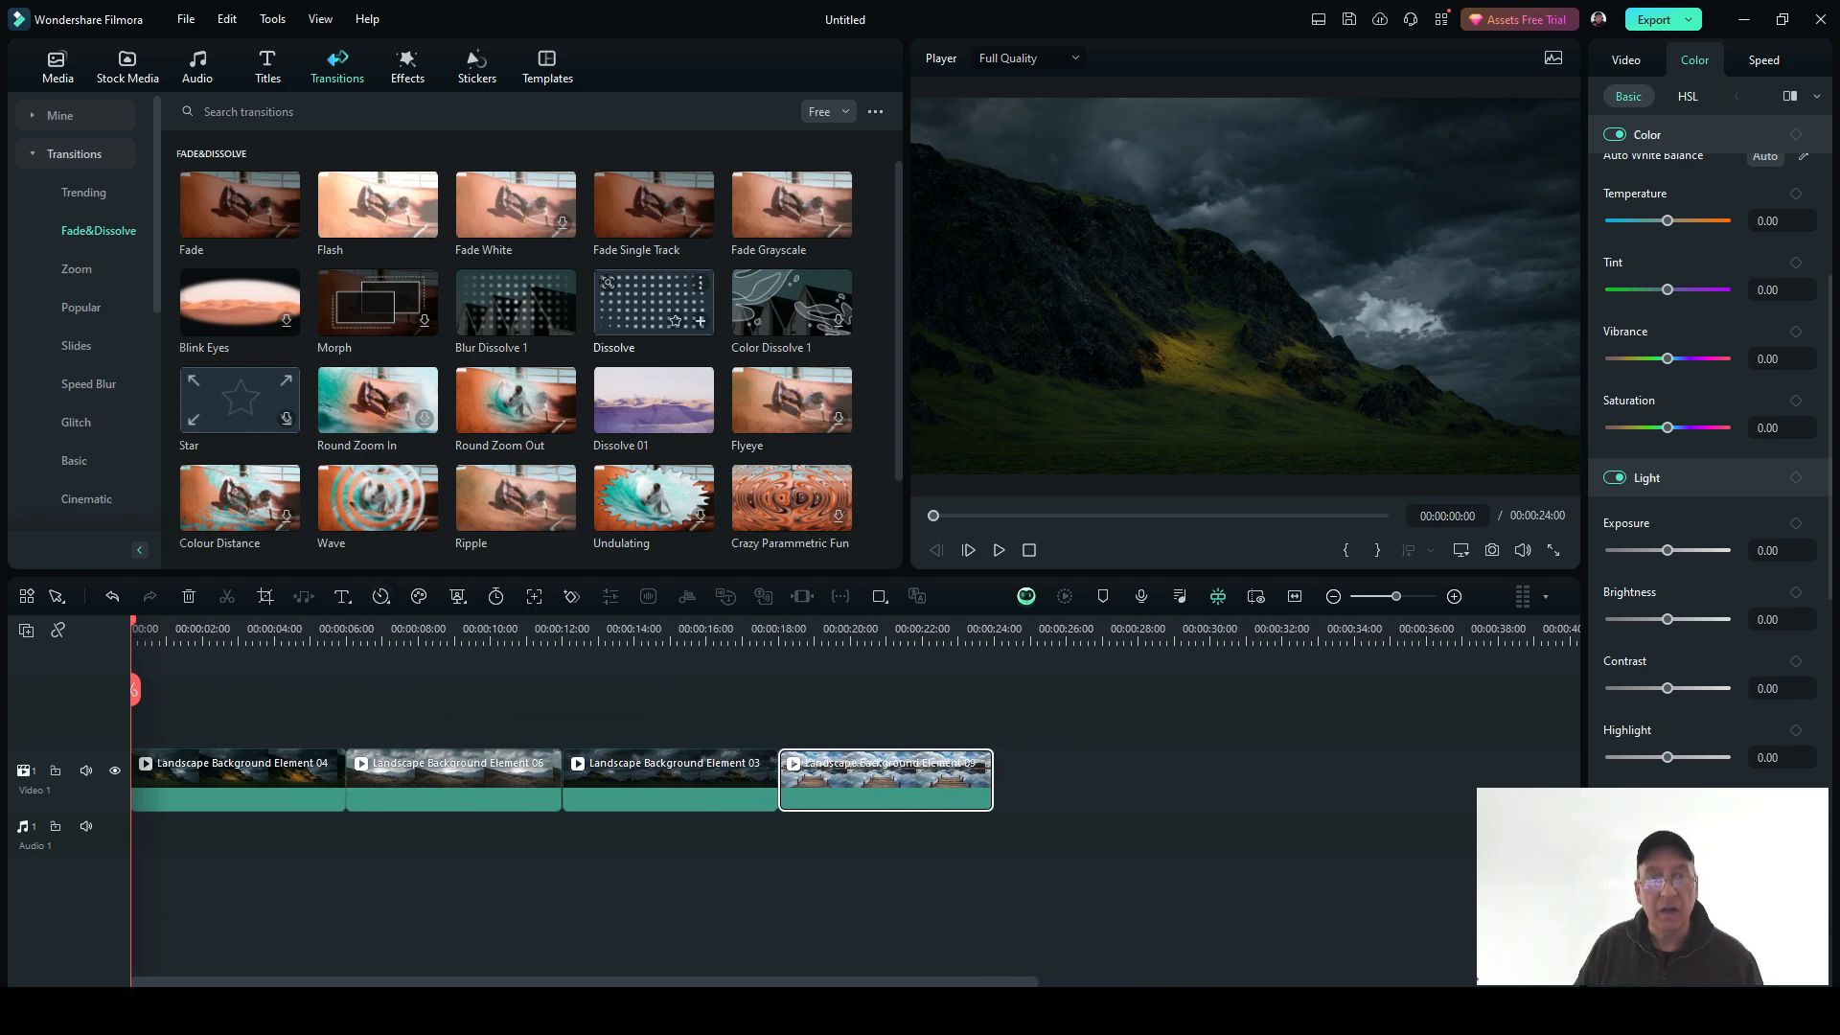
{"action": "left_click_drag", "start_coordinate": [654, 303], "coordinate": [346, 778]}
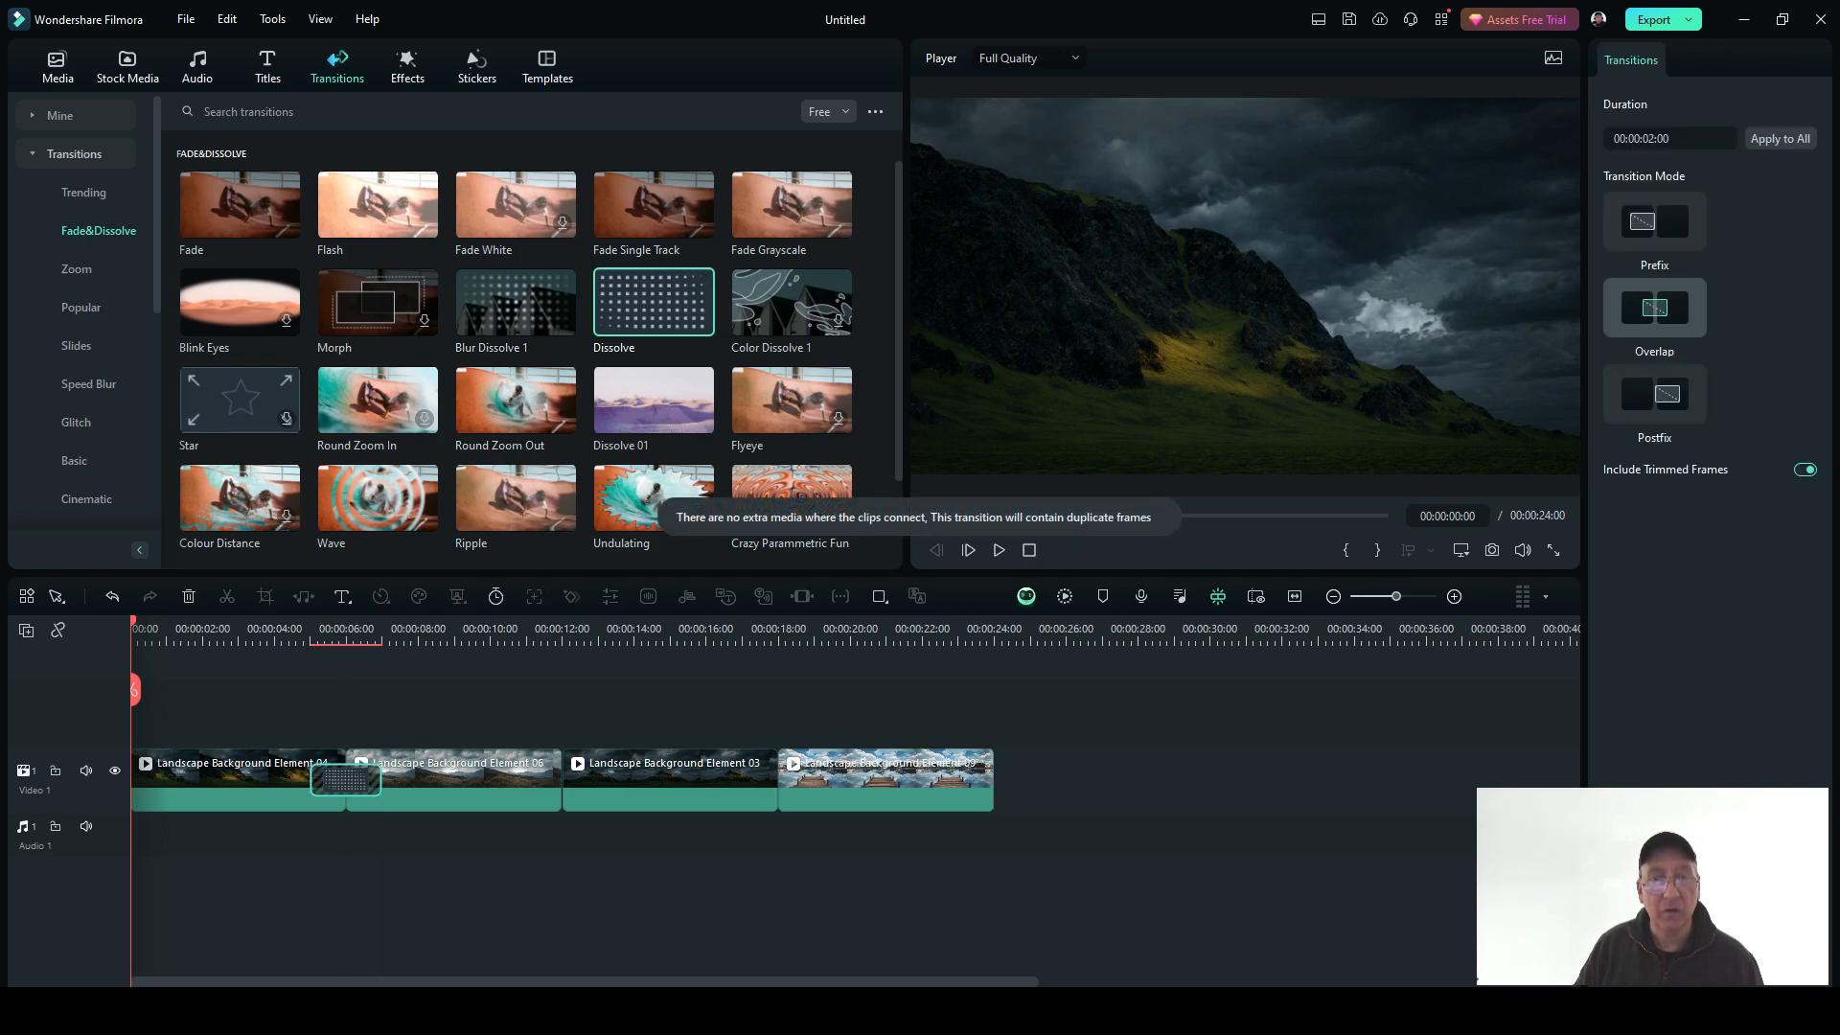
{"action": "left_click_drag", "start_coordinate": [654, 303], "coordinate": [562, 778]}
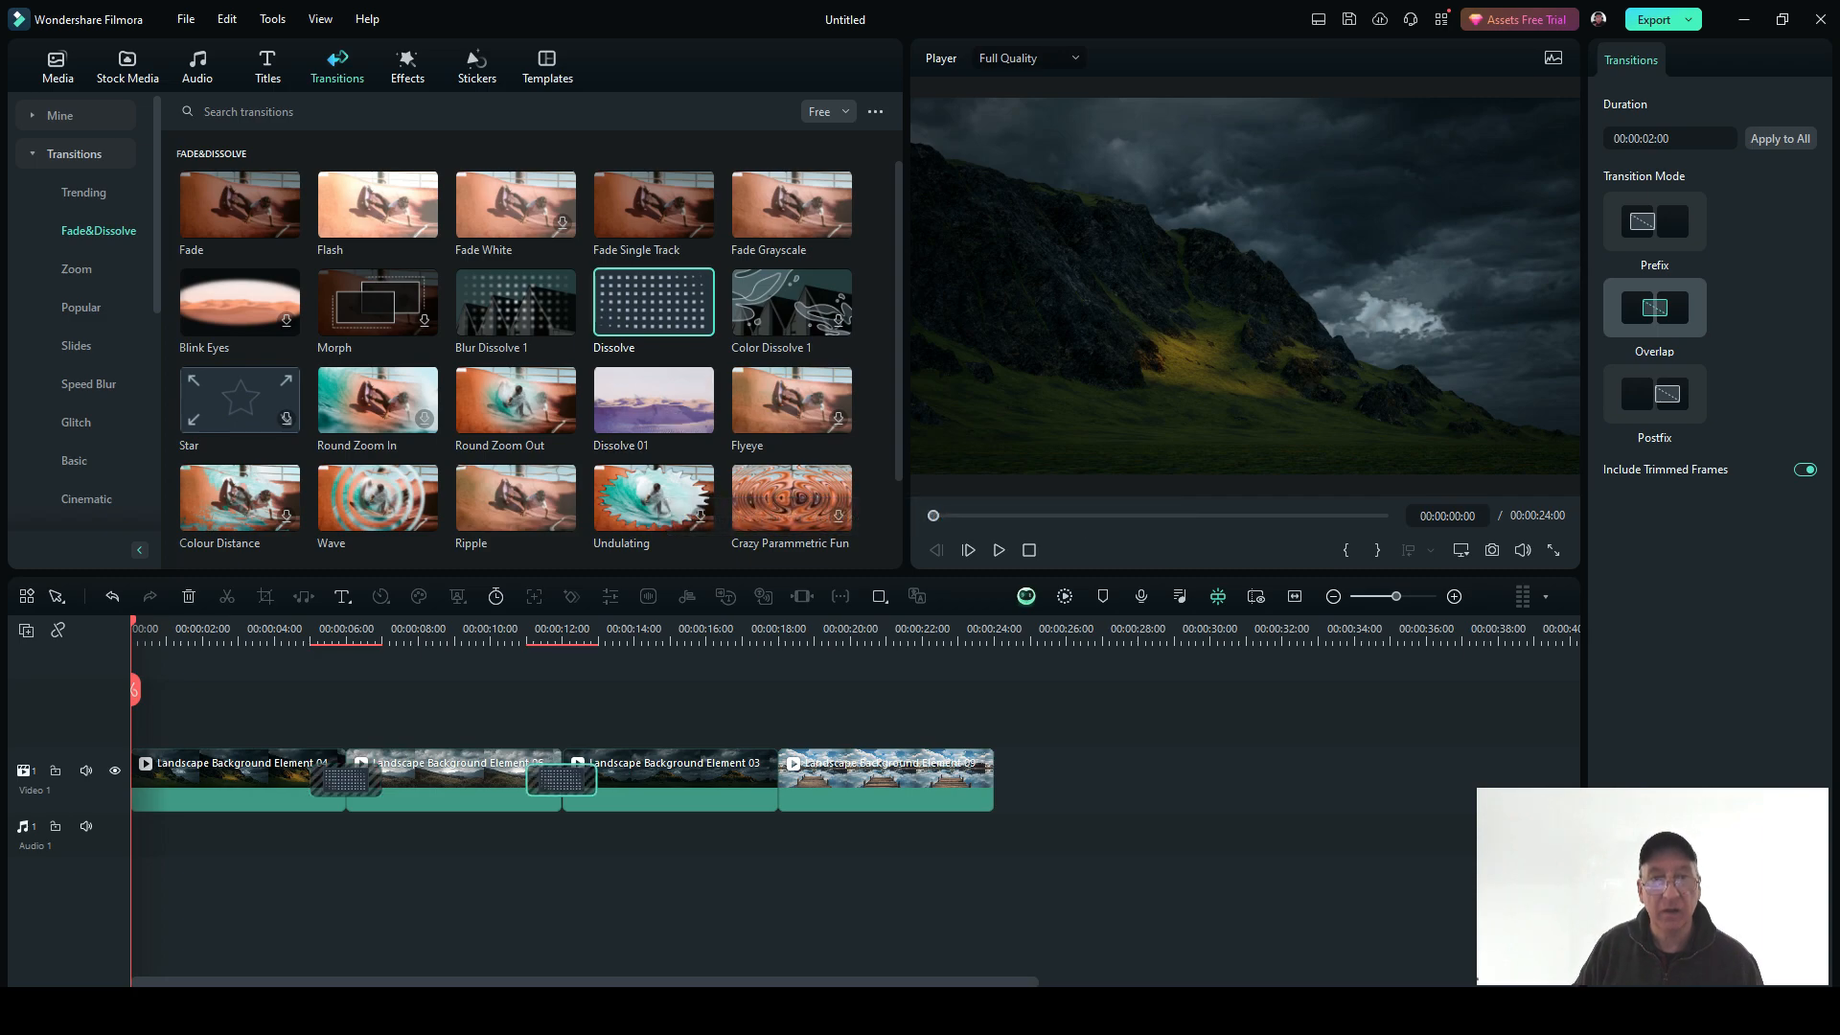
{"action": "left_click_drag", "start_coordinate": [671, 316], "coordinate": [779, 779]}
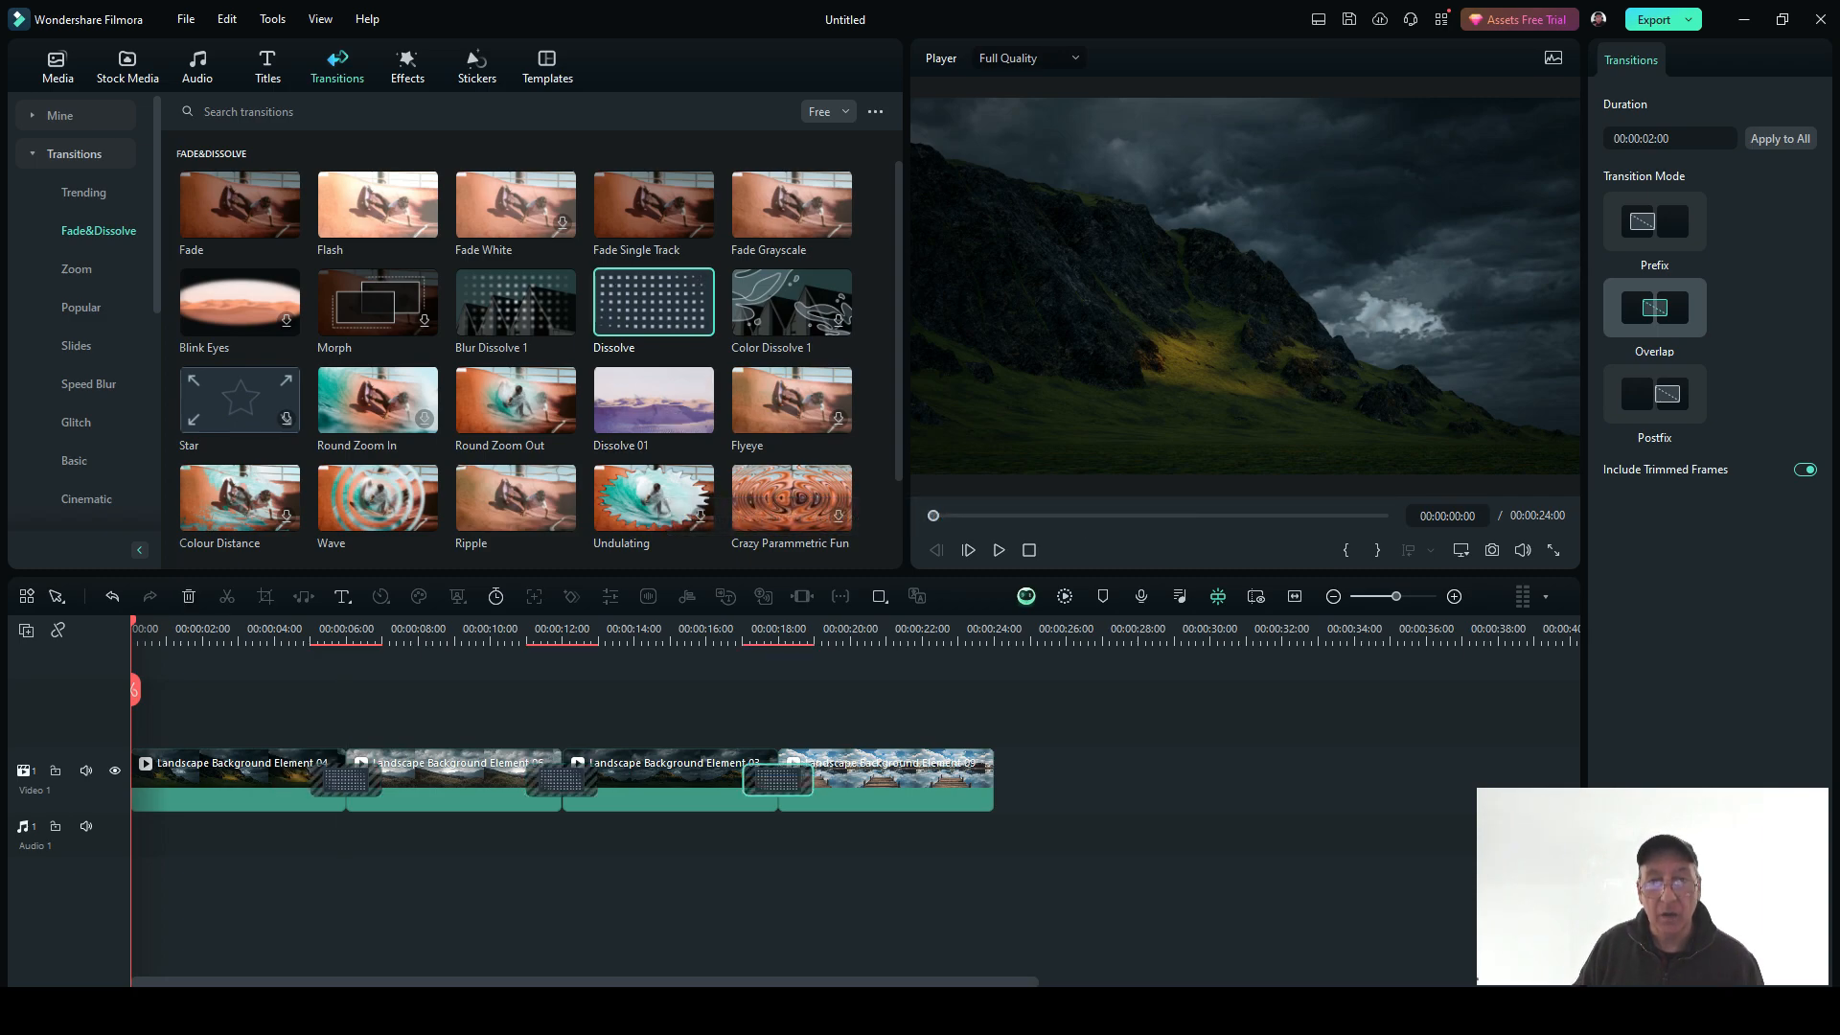
- Preview the sequence with its Dissolve transitions from the beginning, and return the playhead to the start
{"action": "left_click", "coordinate": [999, 550]}
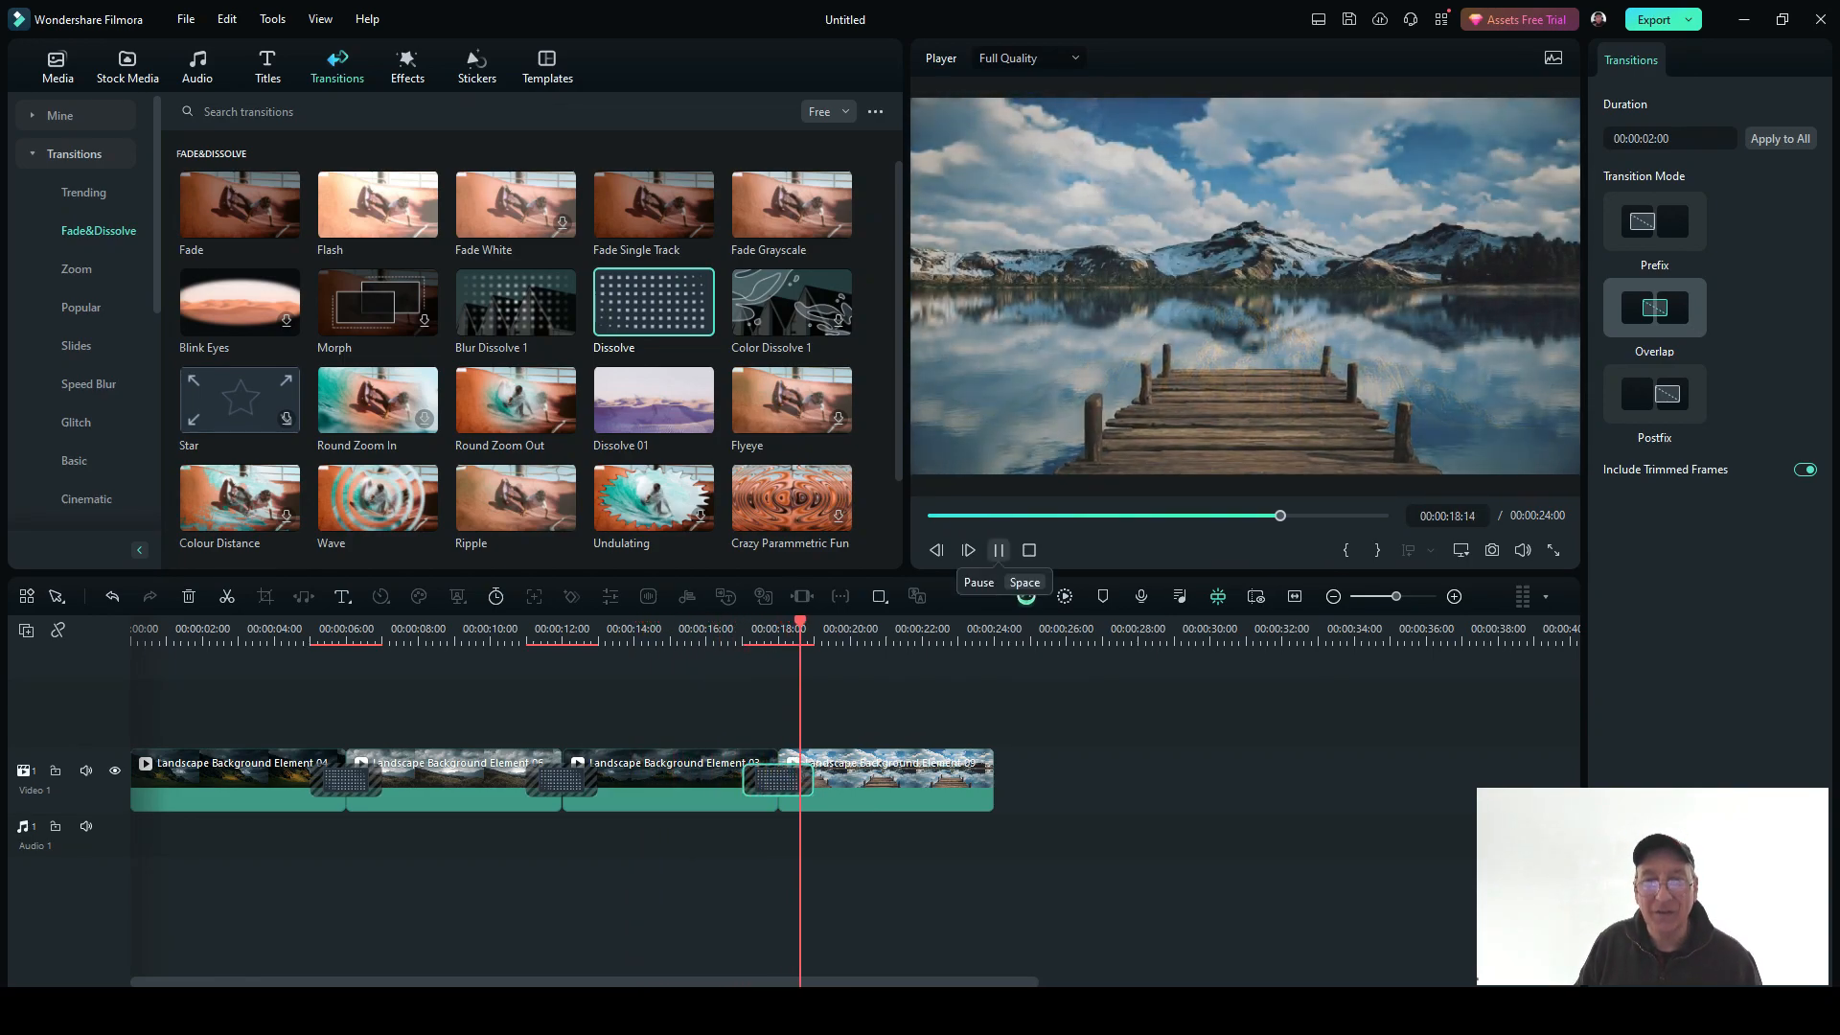
{"action": "left_click", "coordinate": [999, 550]}
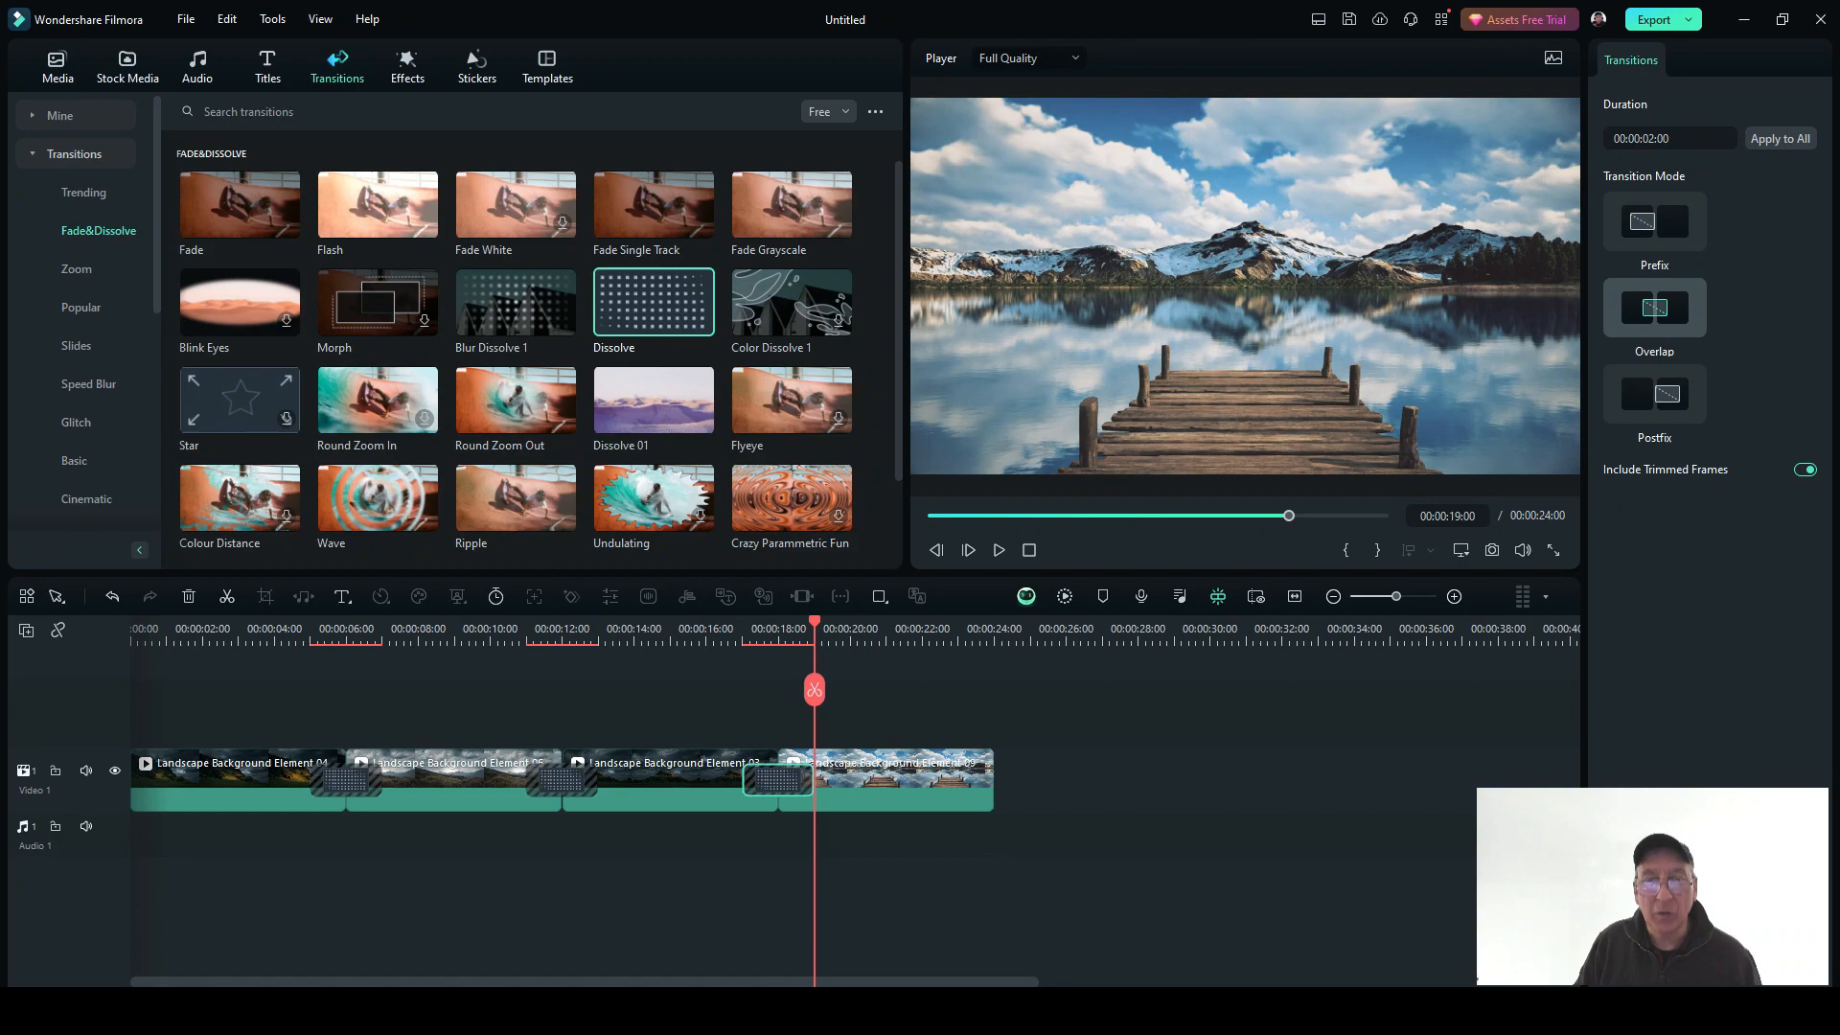
{"action": "left_click_drag", "start_coordinate": [814, 623], "coordinate": [132, 623]}
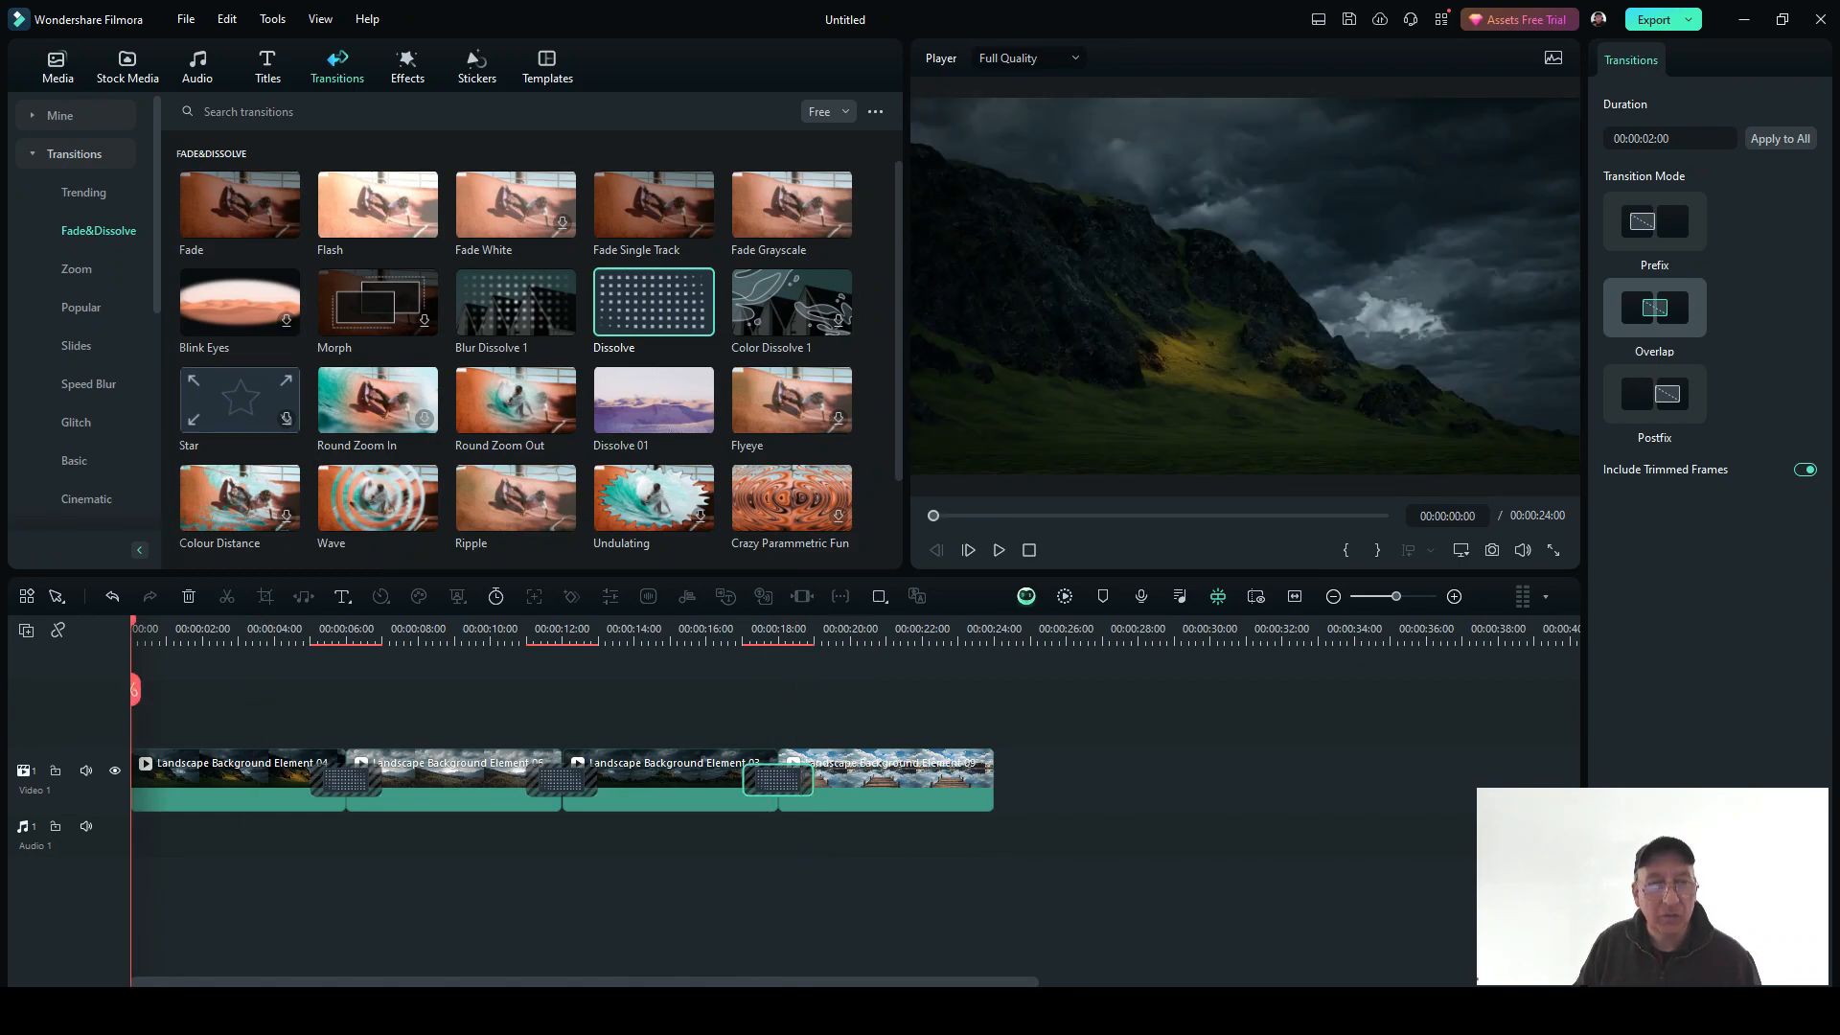
- Cut all three Dissolve transitions from the joins between the clips
{"action": "right_click", "coordinate": [337, 773]}
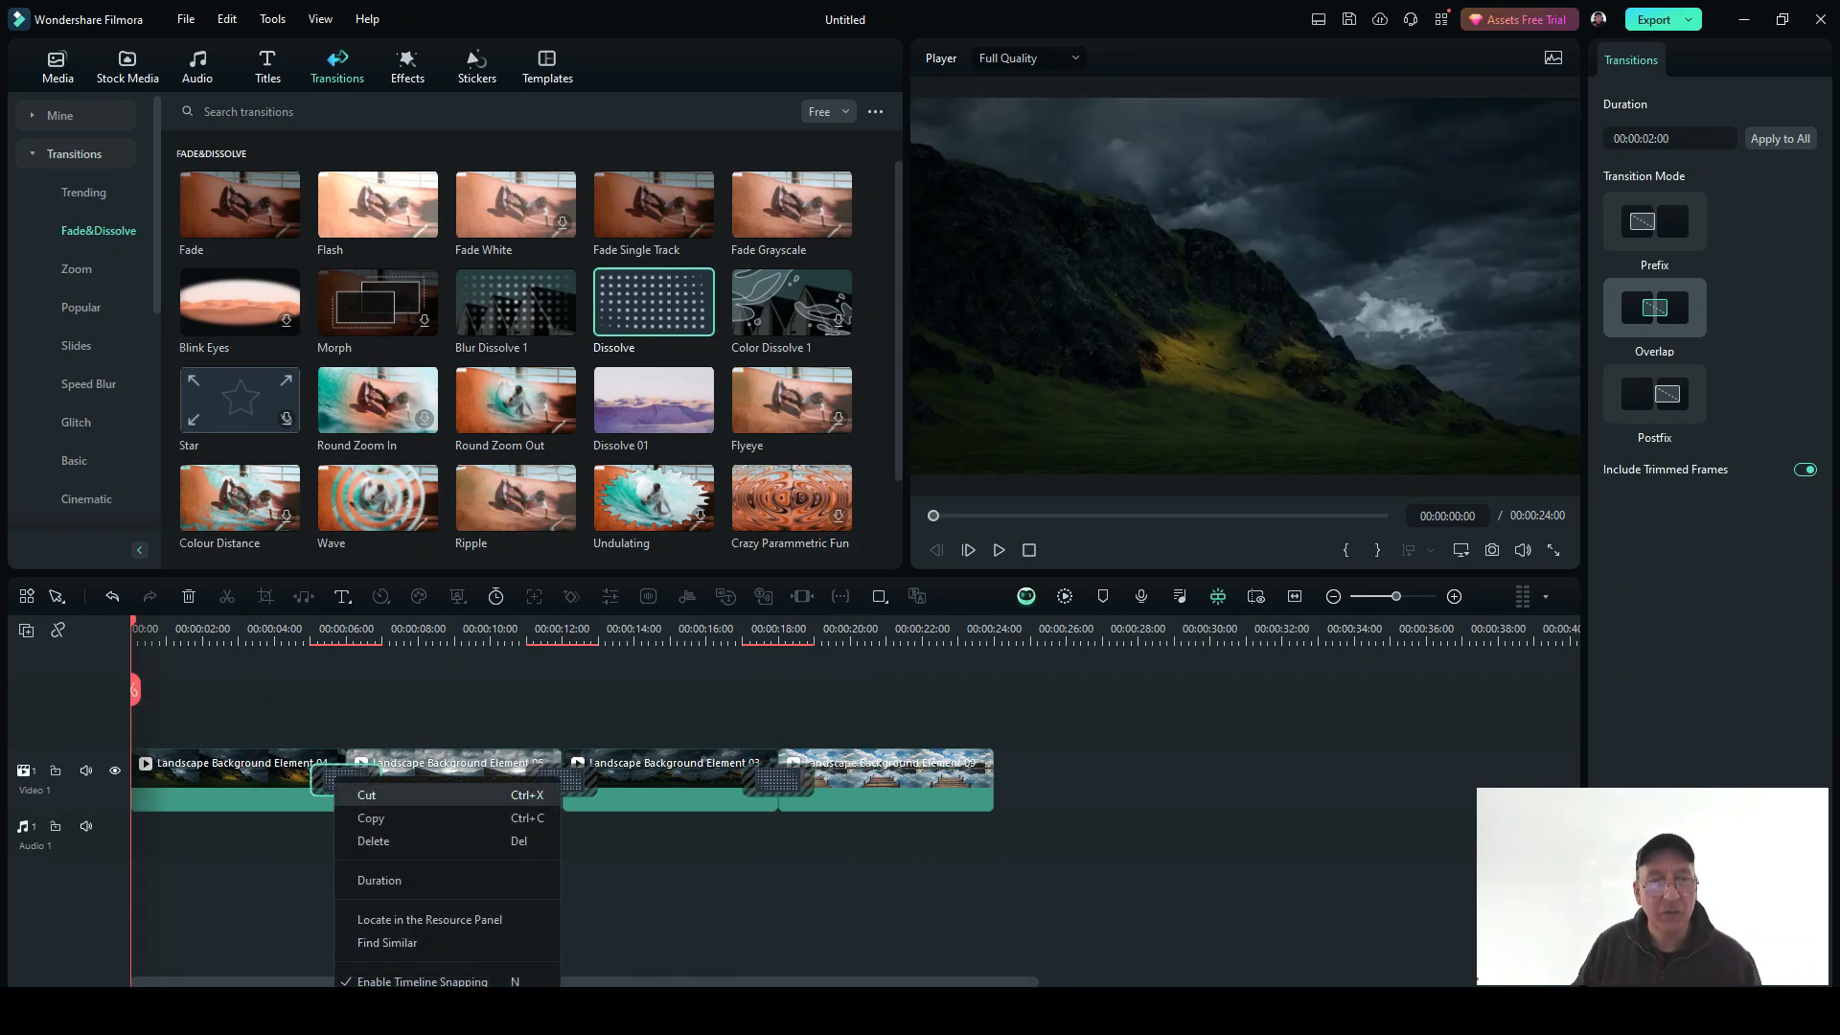
{"action": "left_click", "coordinate": [384, 795]}
{"action": "right_click", "coordinate": [560, 782]}
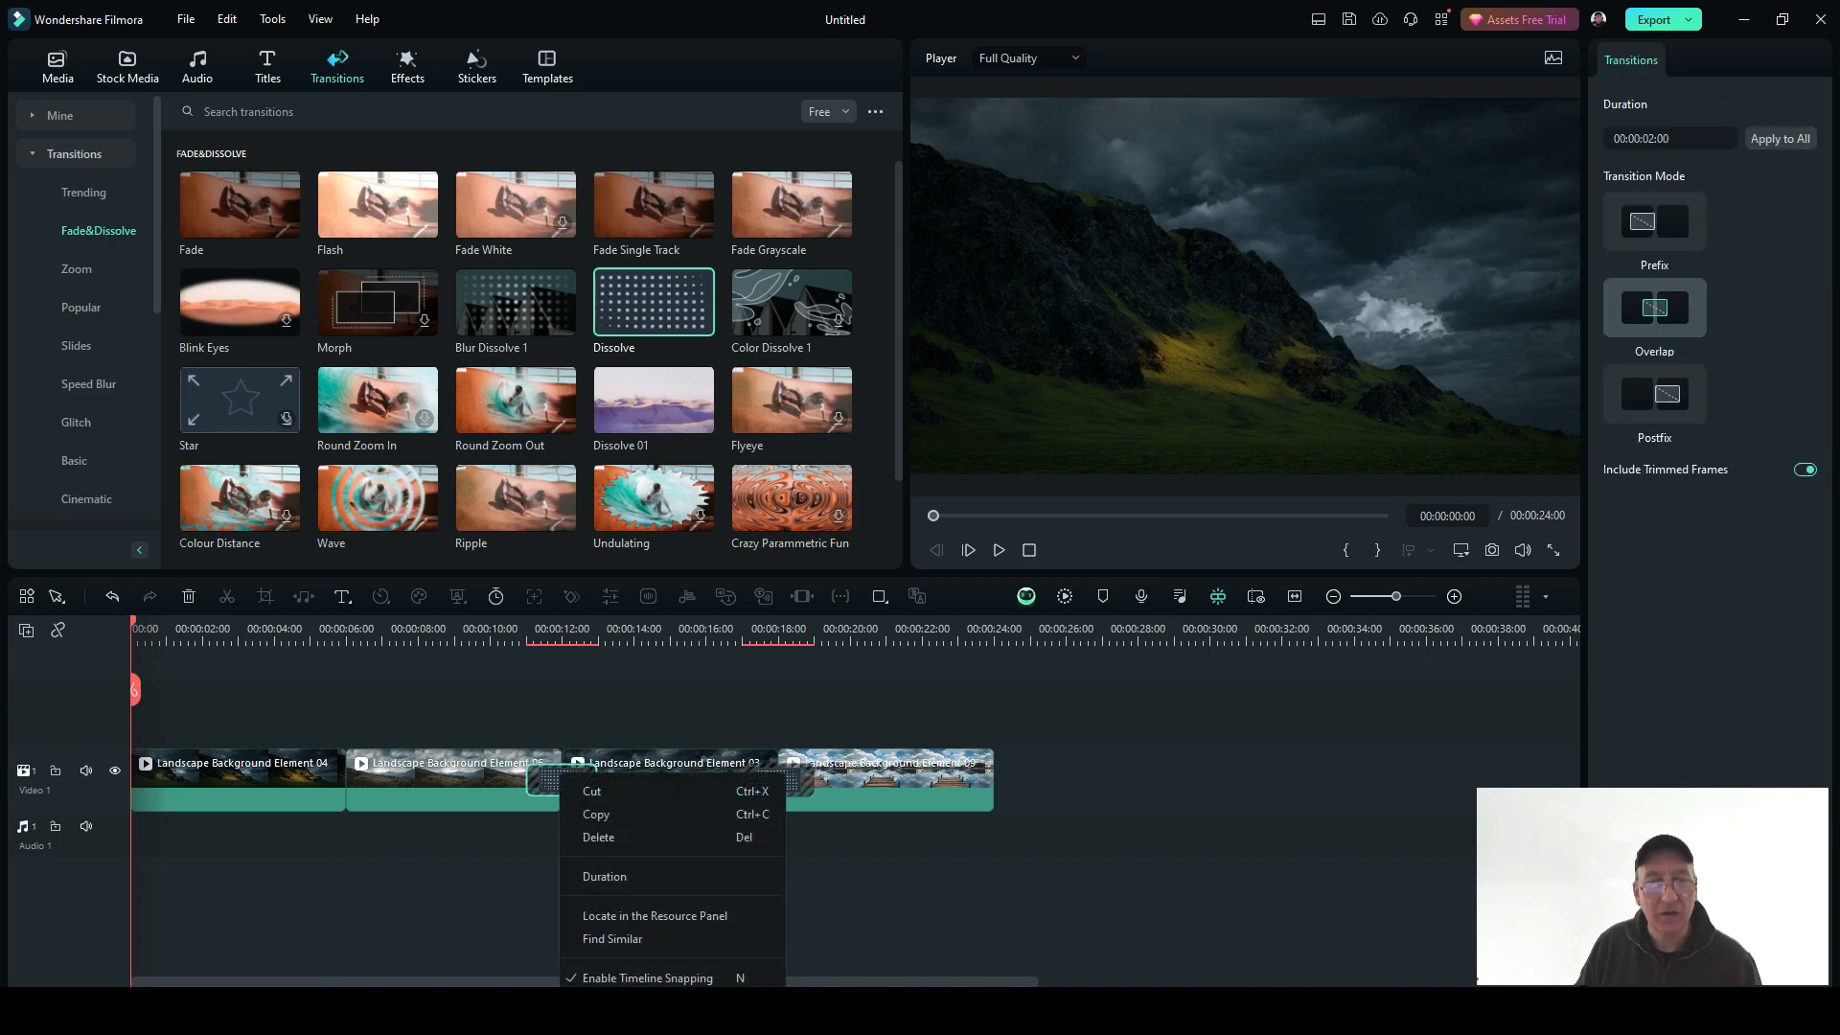
{"action": "left_click", "coordinate": [592, 791]}
{"action": "right_click", "coordinate": [778, 791]}
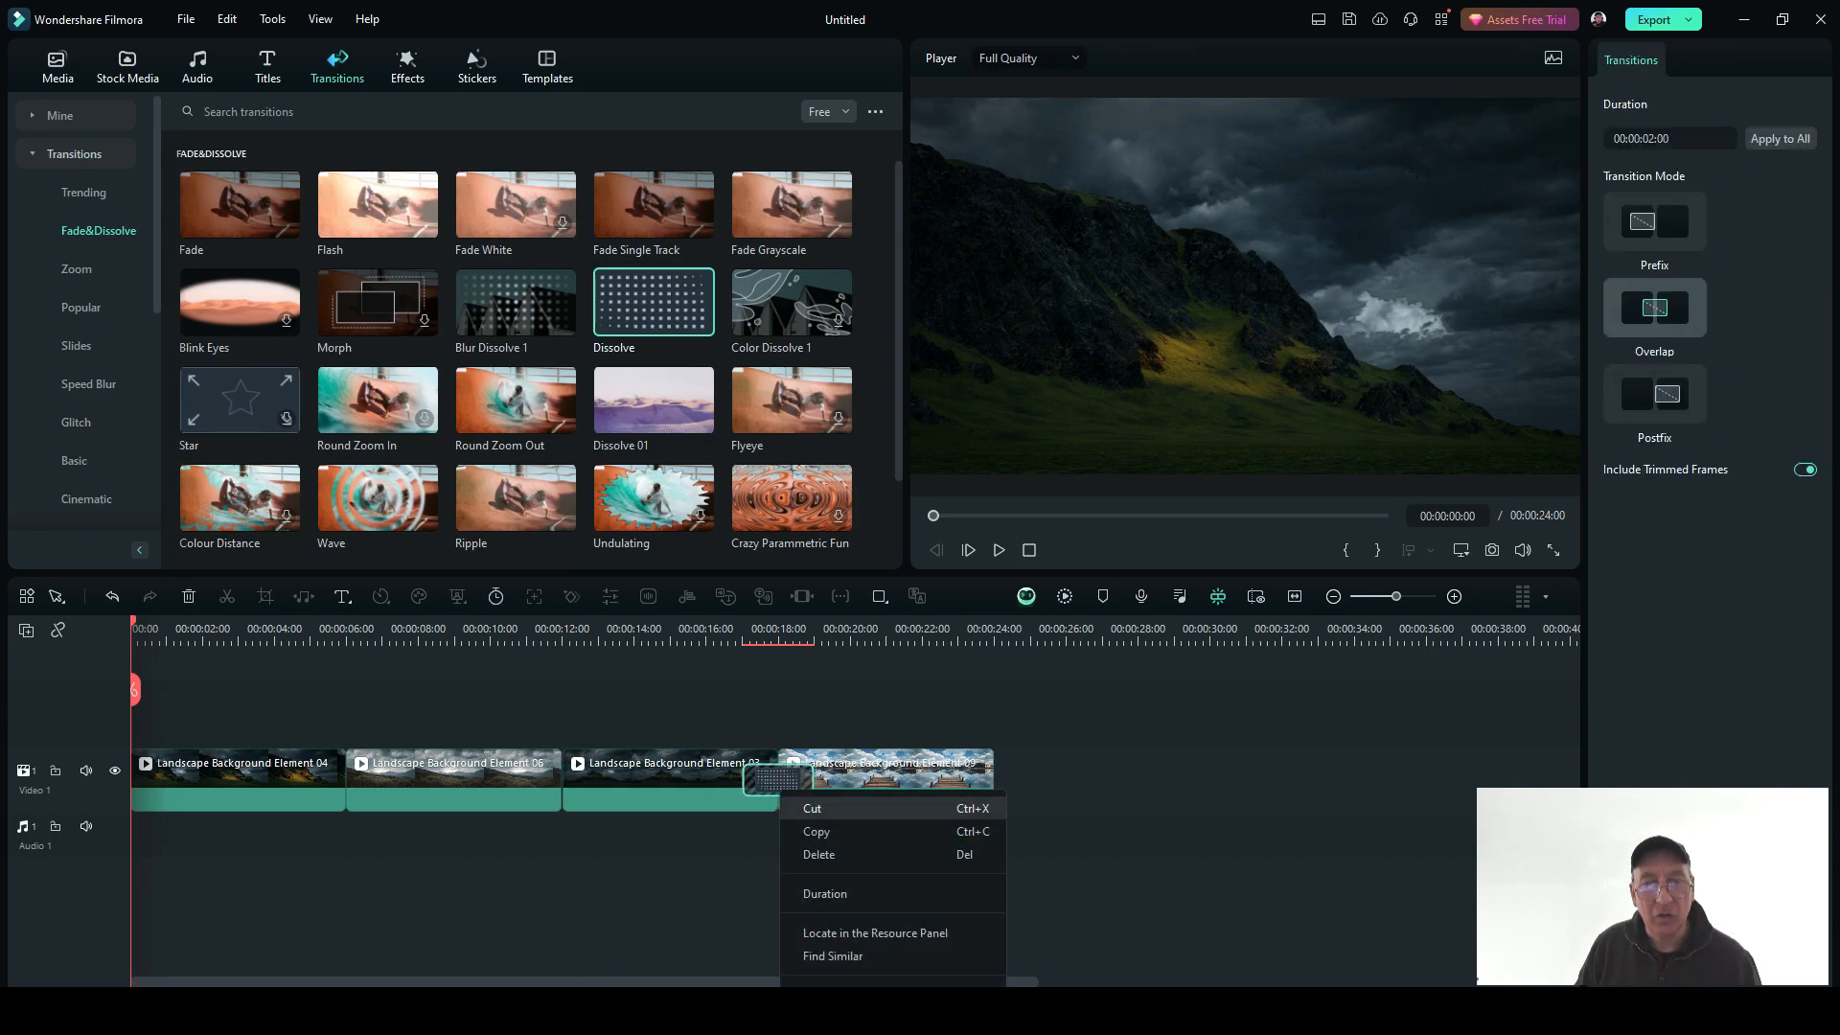
{"action": "left_click", "coordinate": [813, 808]}
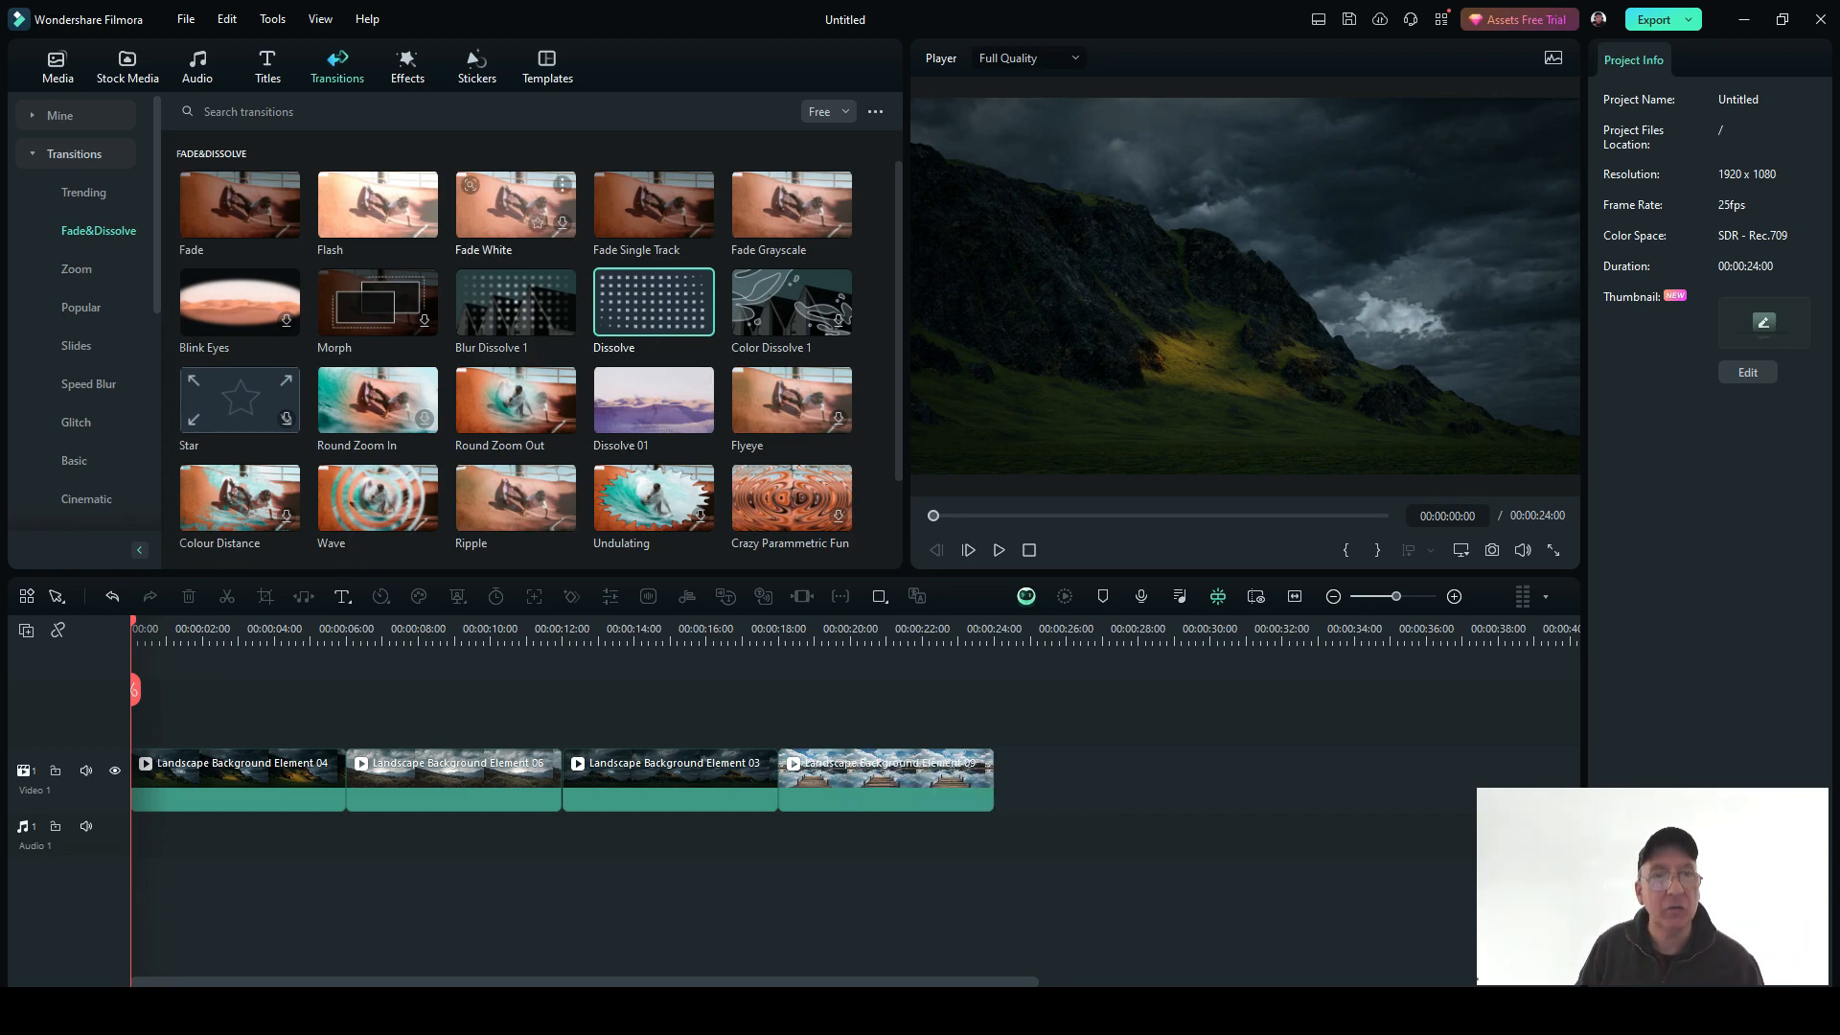
- Browse the Cinematic filters, viewing the complete set before limiting the list to Free ones
{"action": "left_click", "coordinate": [406, 66]}
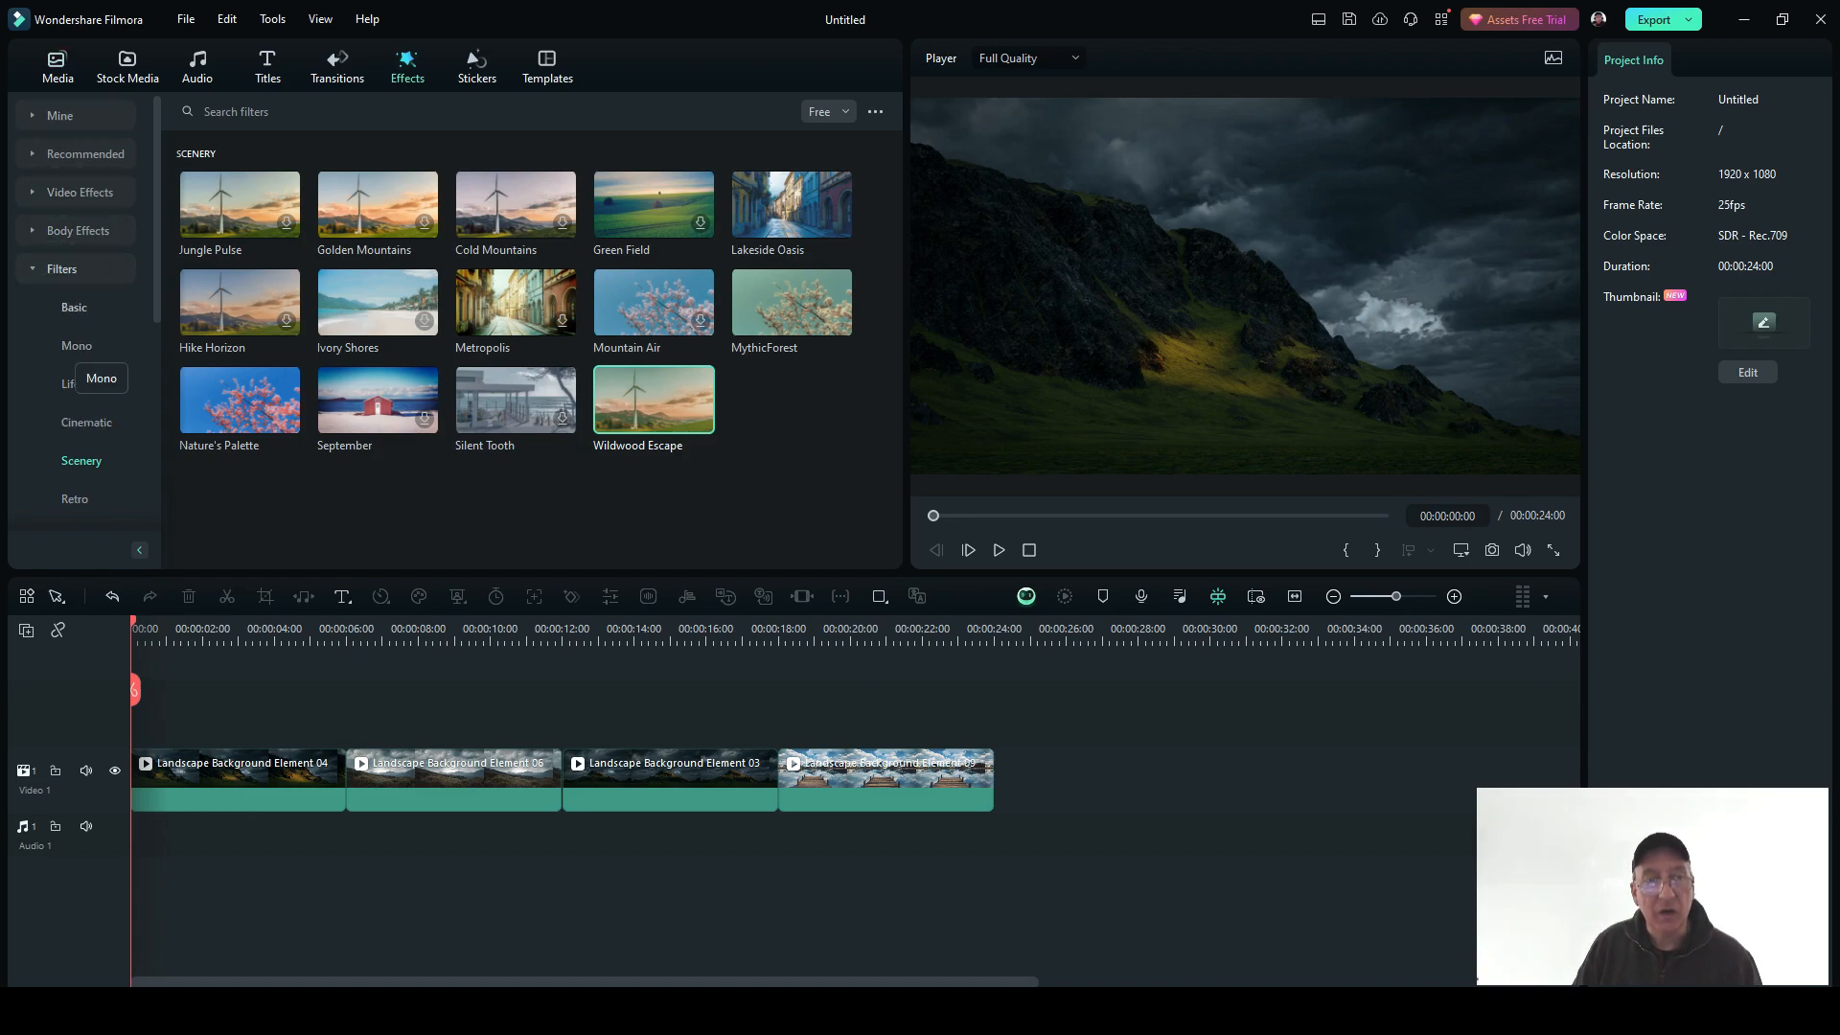
{"action": "left_click", "coordinate": [86, 423]}
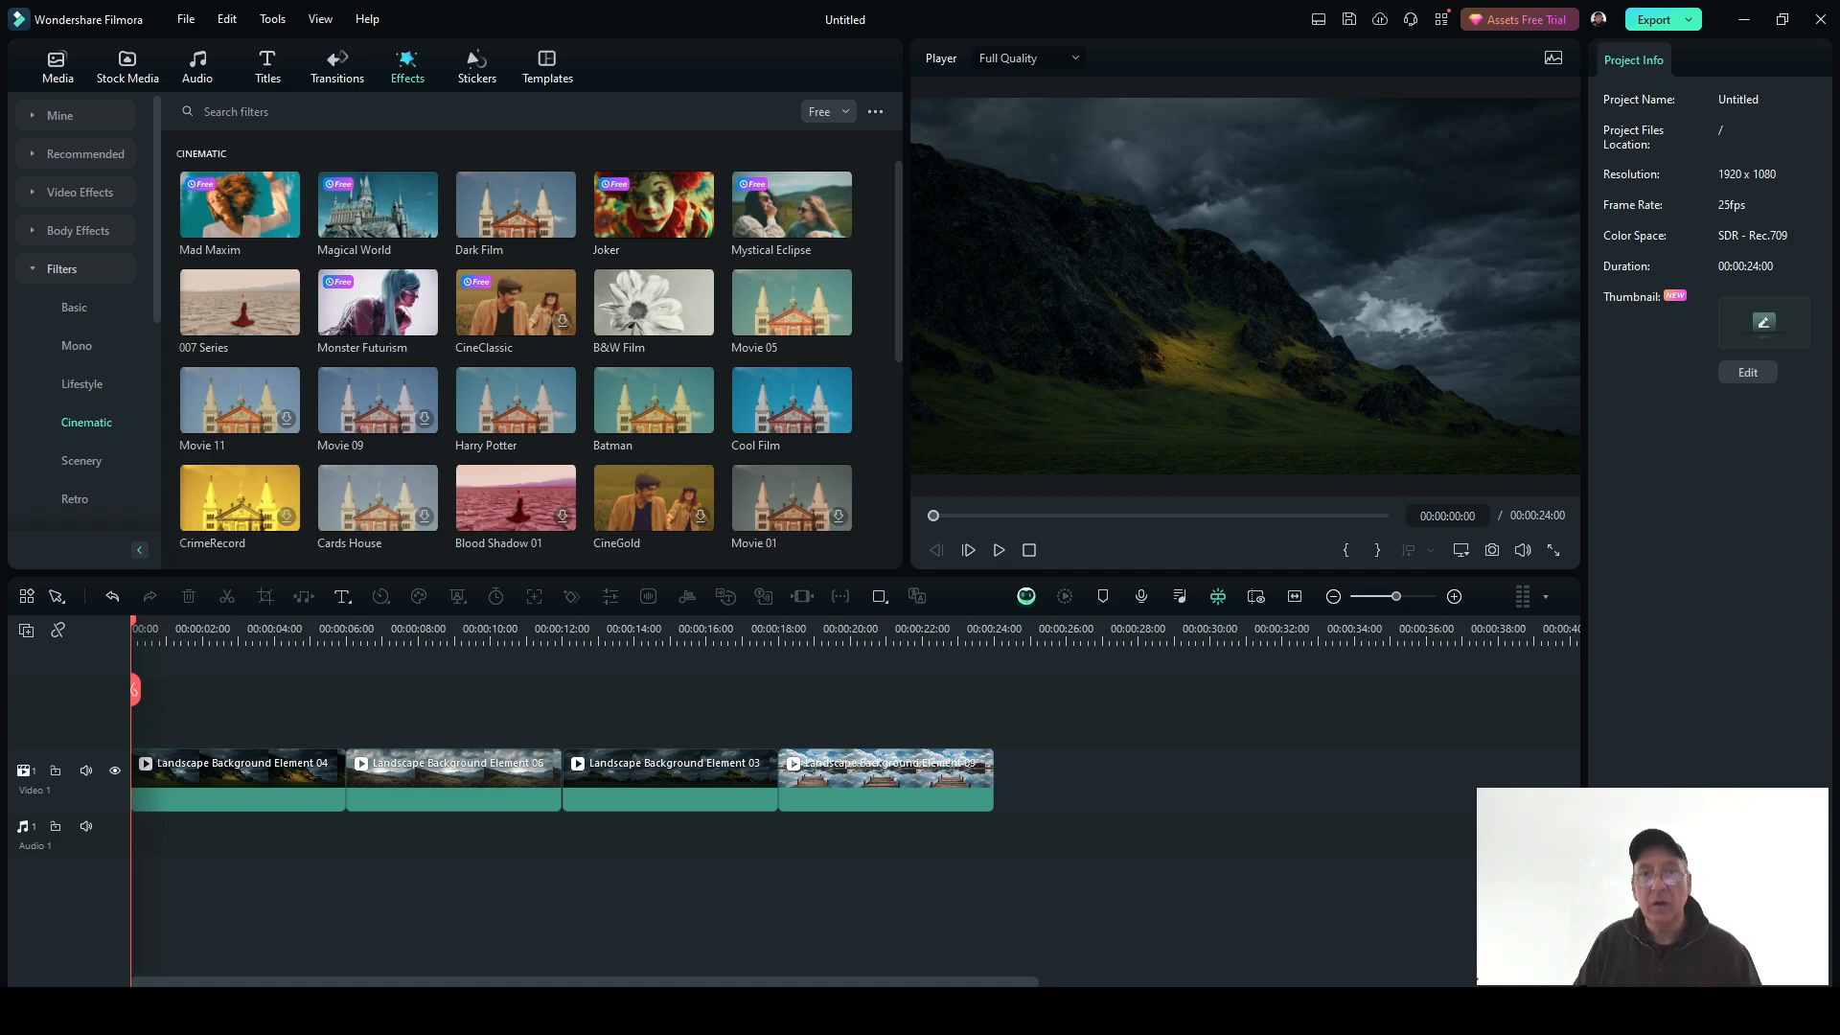
{"action": "left_click", "coordinate": [828, 111]}
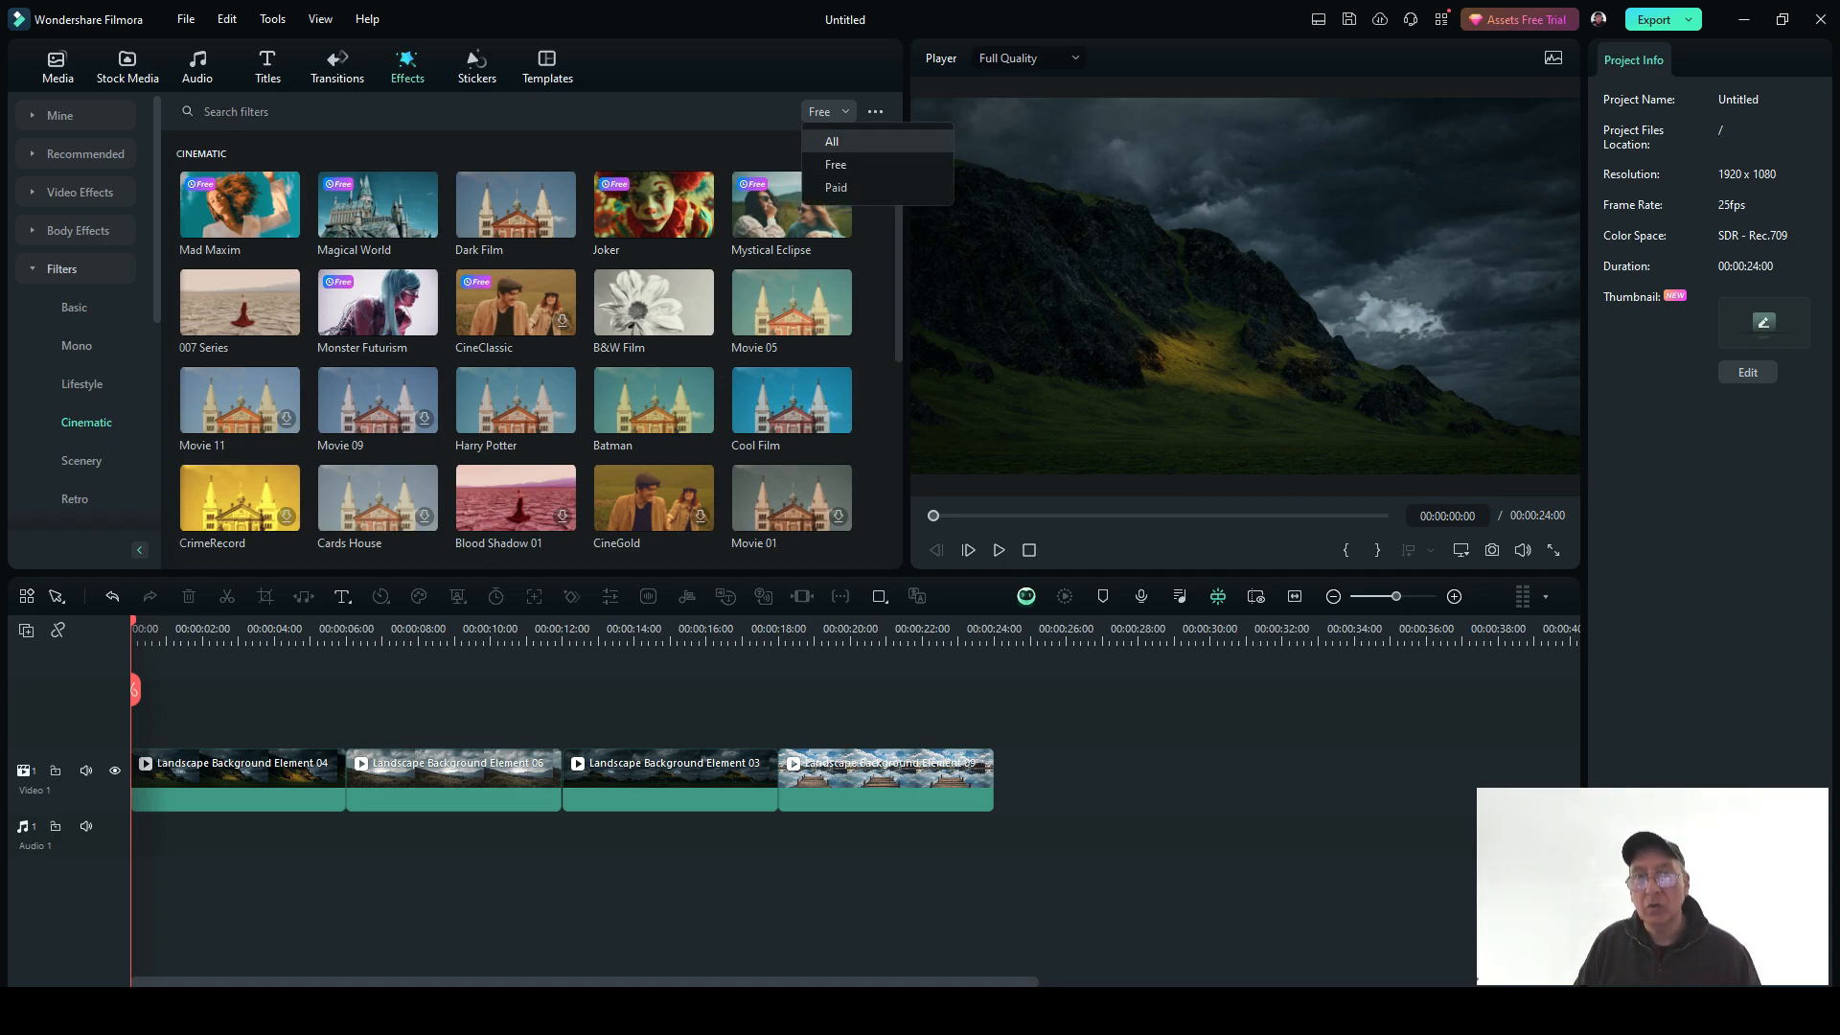
{"action": "left_click", "coordinate": [826, 137]}
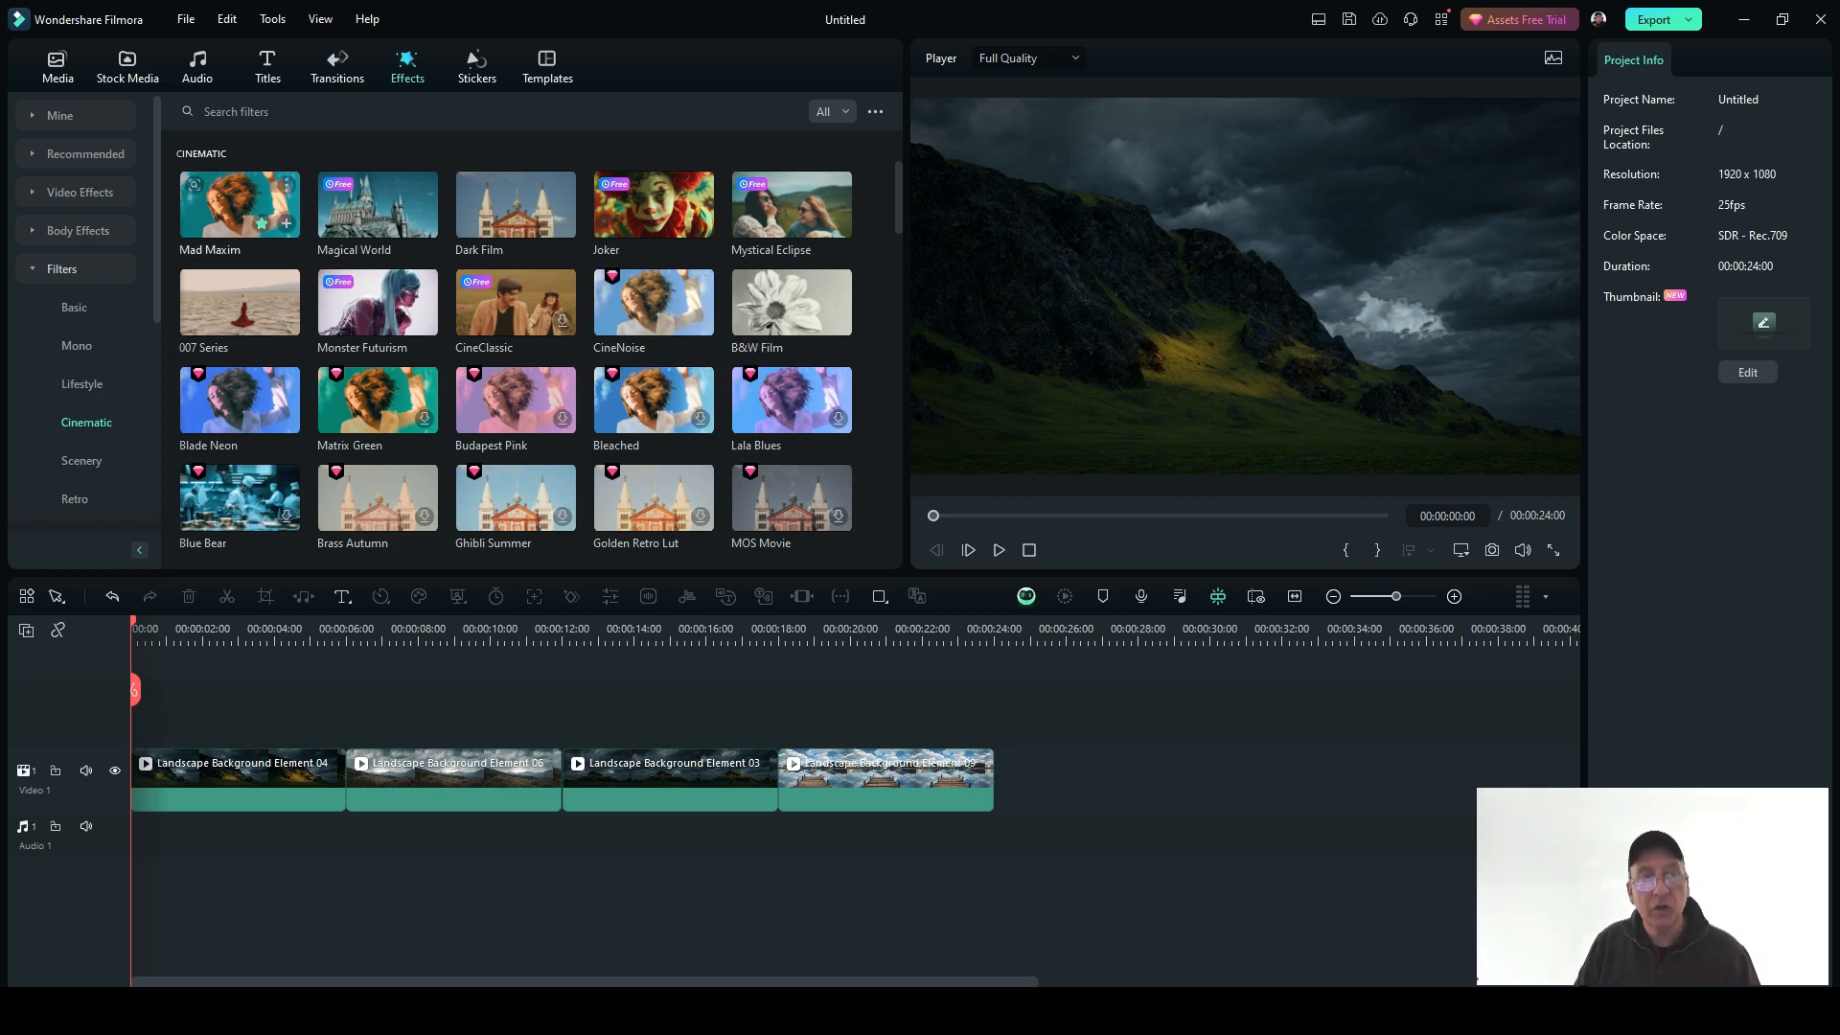
{"action": "left_click", "coordinate": [832, 111]}
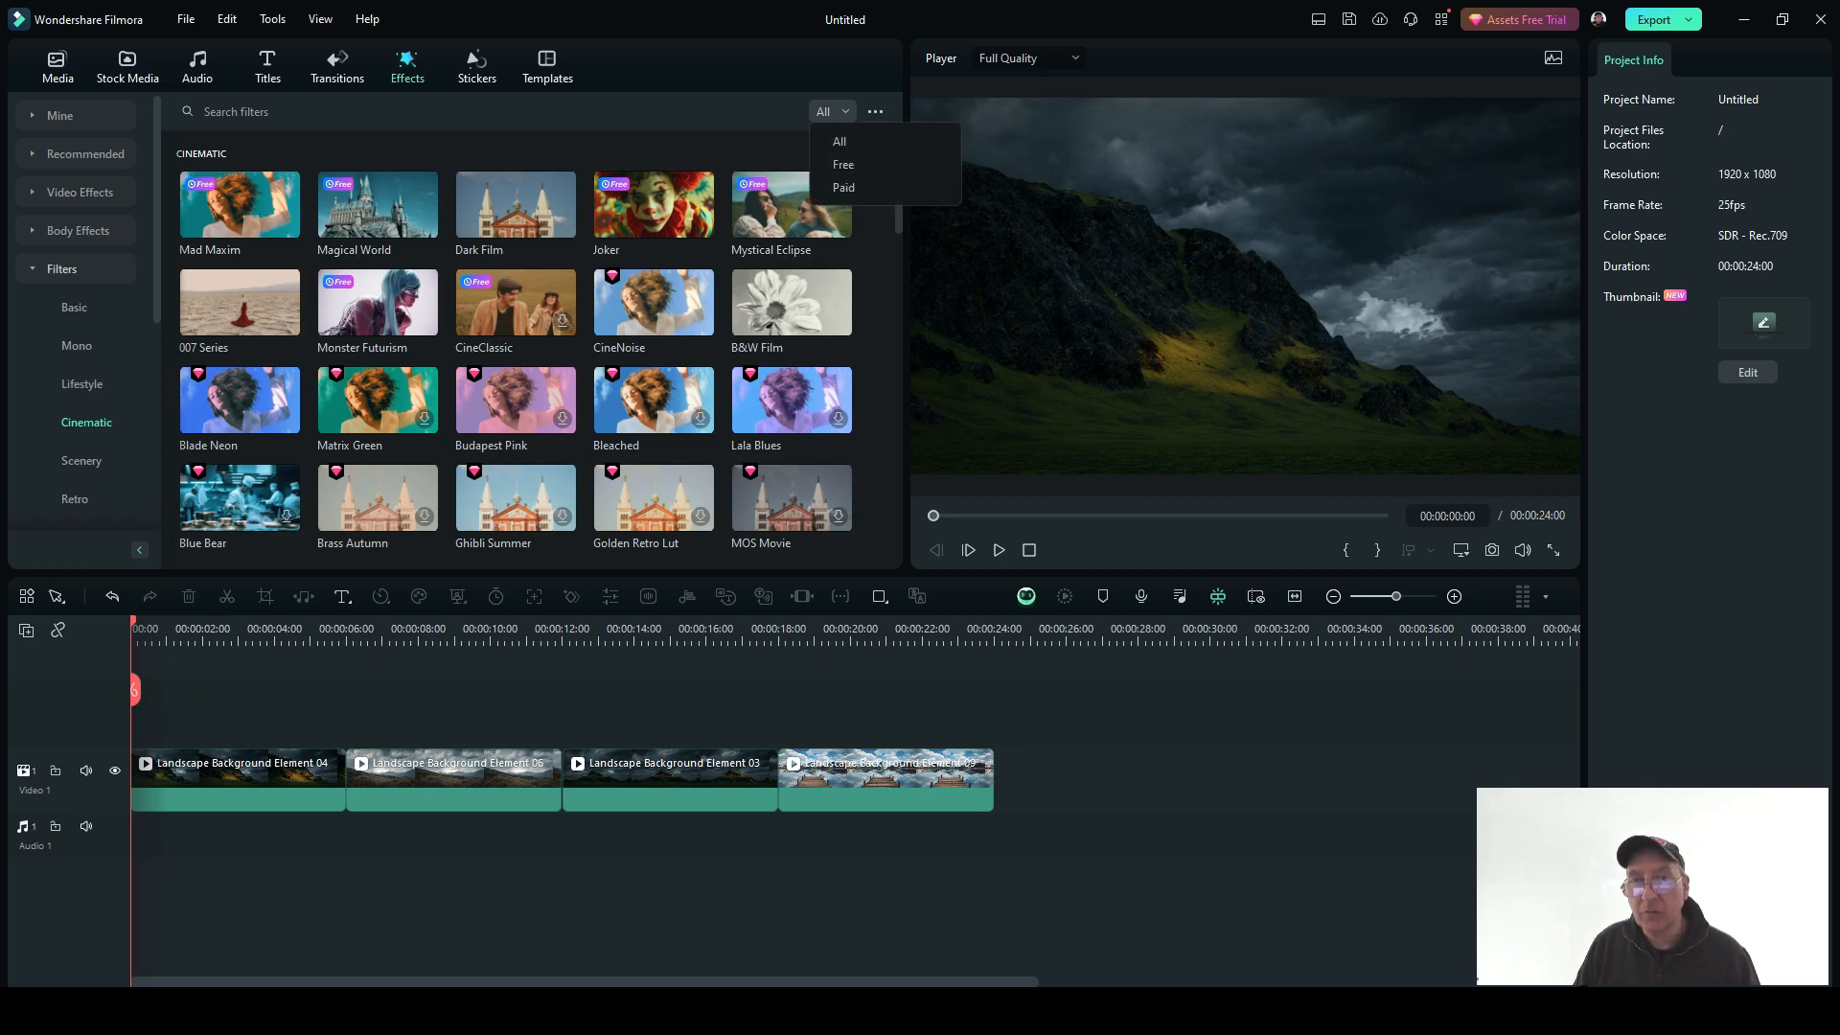
{"action": "left_click", "coordinate": [839, 166]}
- Place the Mad Maxim filter on a new track above the first clip at the timeline's start, and dismiss the free-asset notice
{"action": "left_click", "coordinate": [239, 204]}
{"action": "left_click_drag", "start_coordinate": [238, 204], "coordinate": [144, 712]}
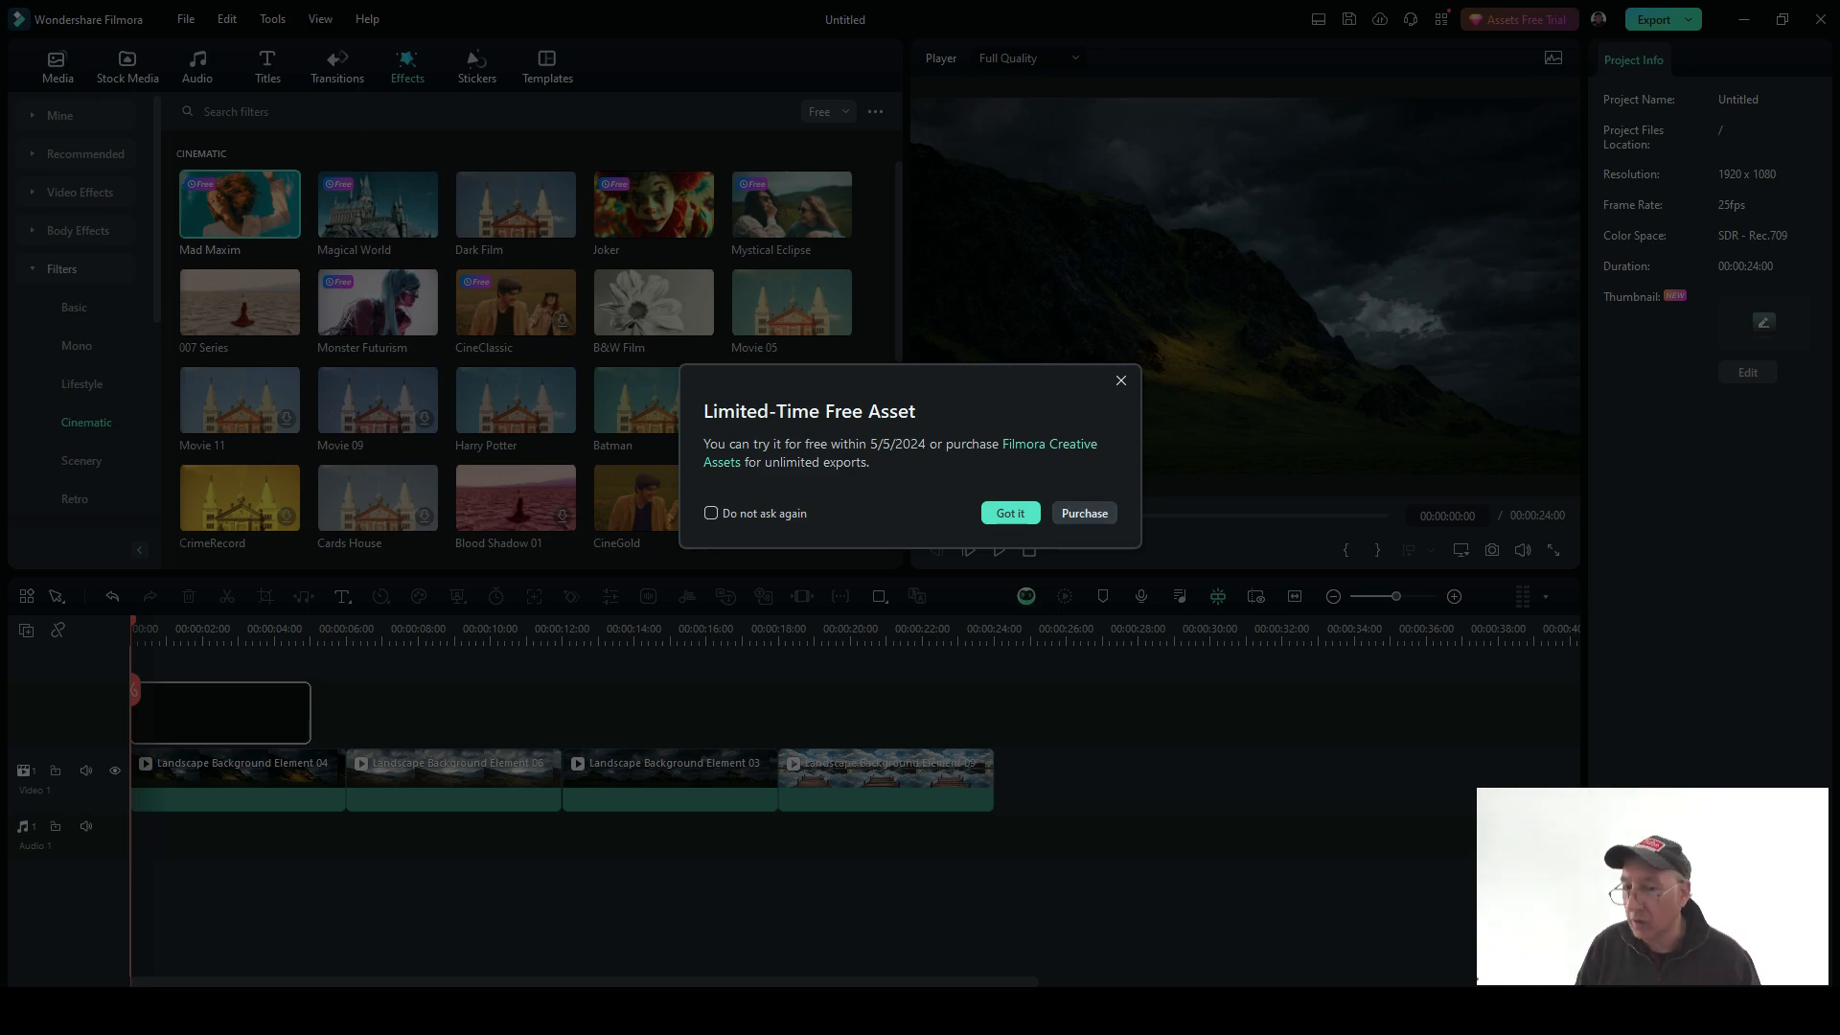
{"action": "left_click", "coordinate": [1121, 380]}
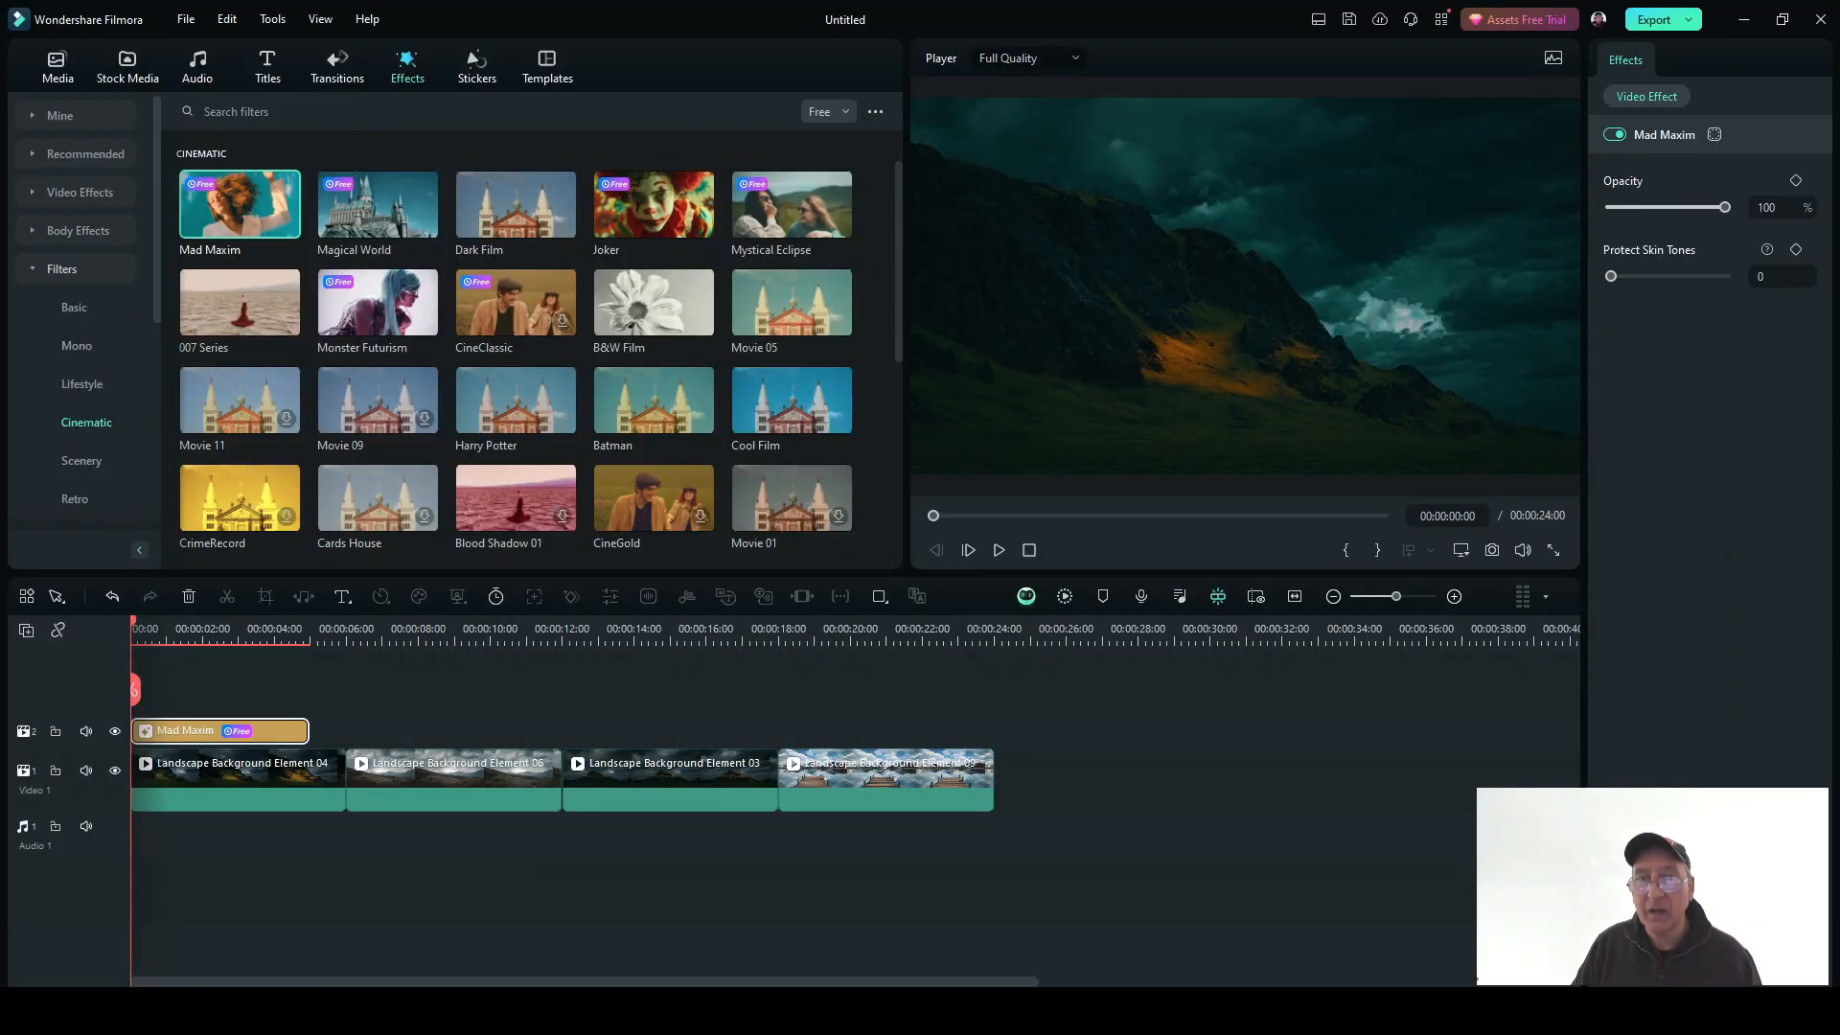
- Keep the filter list limited to Free and cut the Mad Maxim filter from the timeline
{"action": "left_click", "coordinate": [828, 111]}
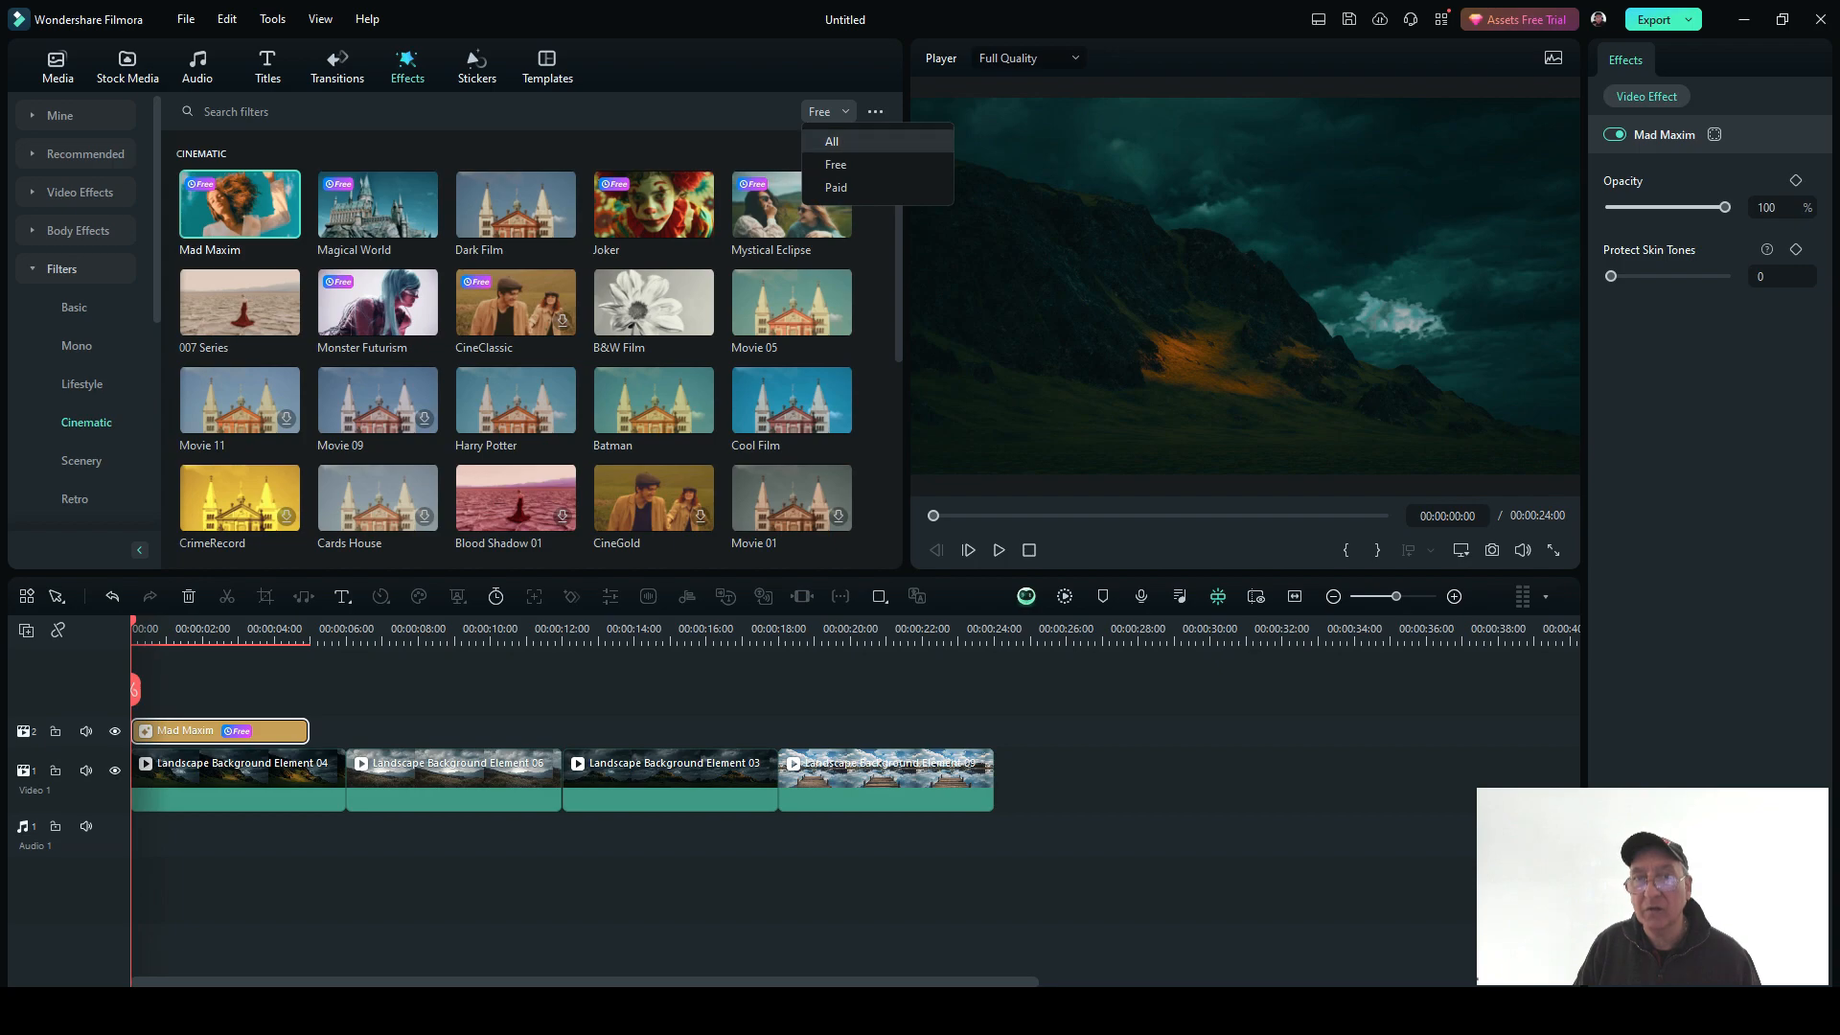
{"action": "left_click", "coordinate": [830, 164]}
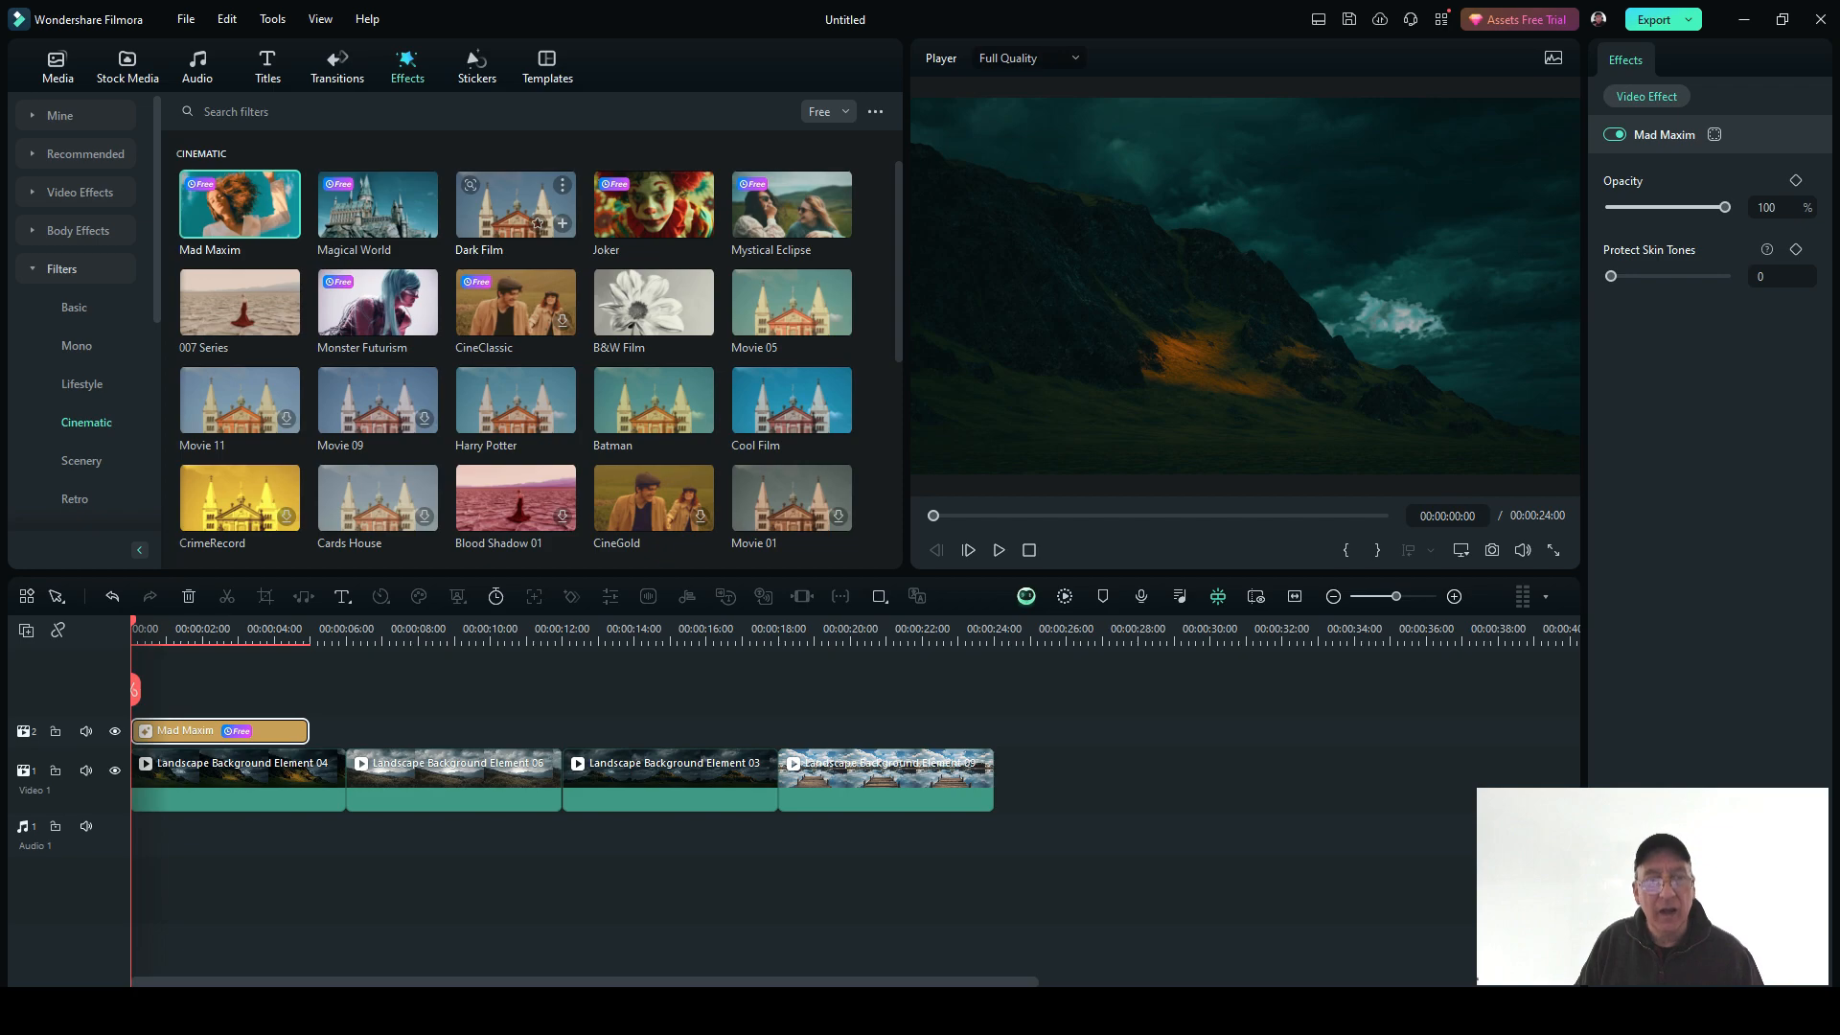
{"action": "right_click", "coordinate": [197, 730]}
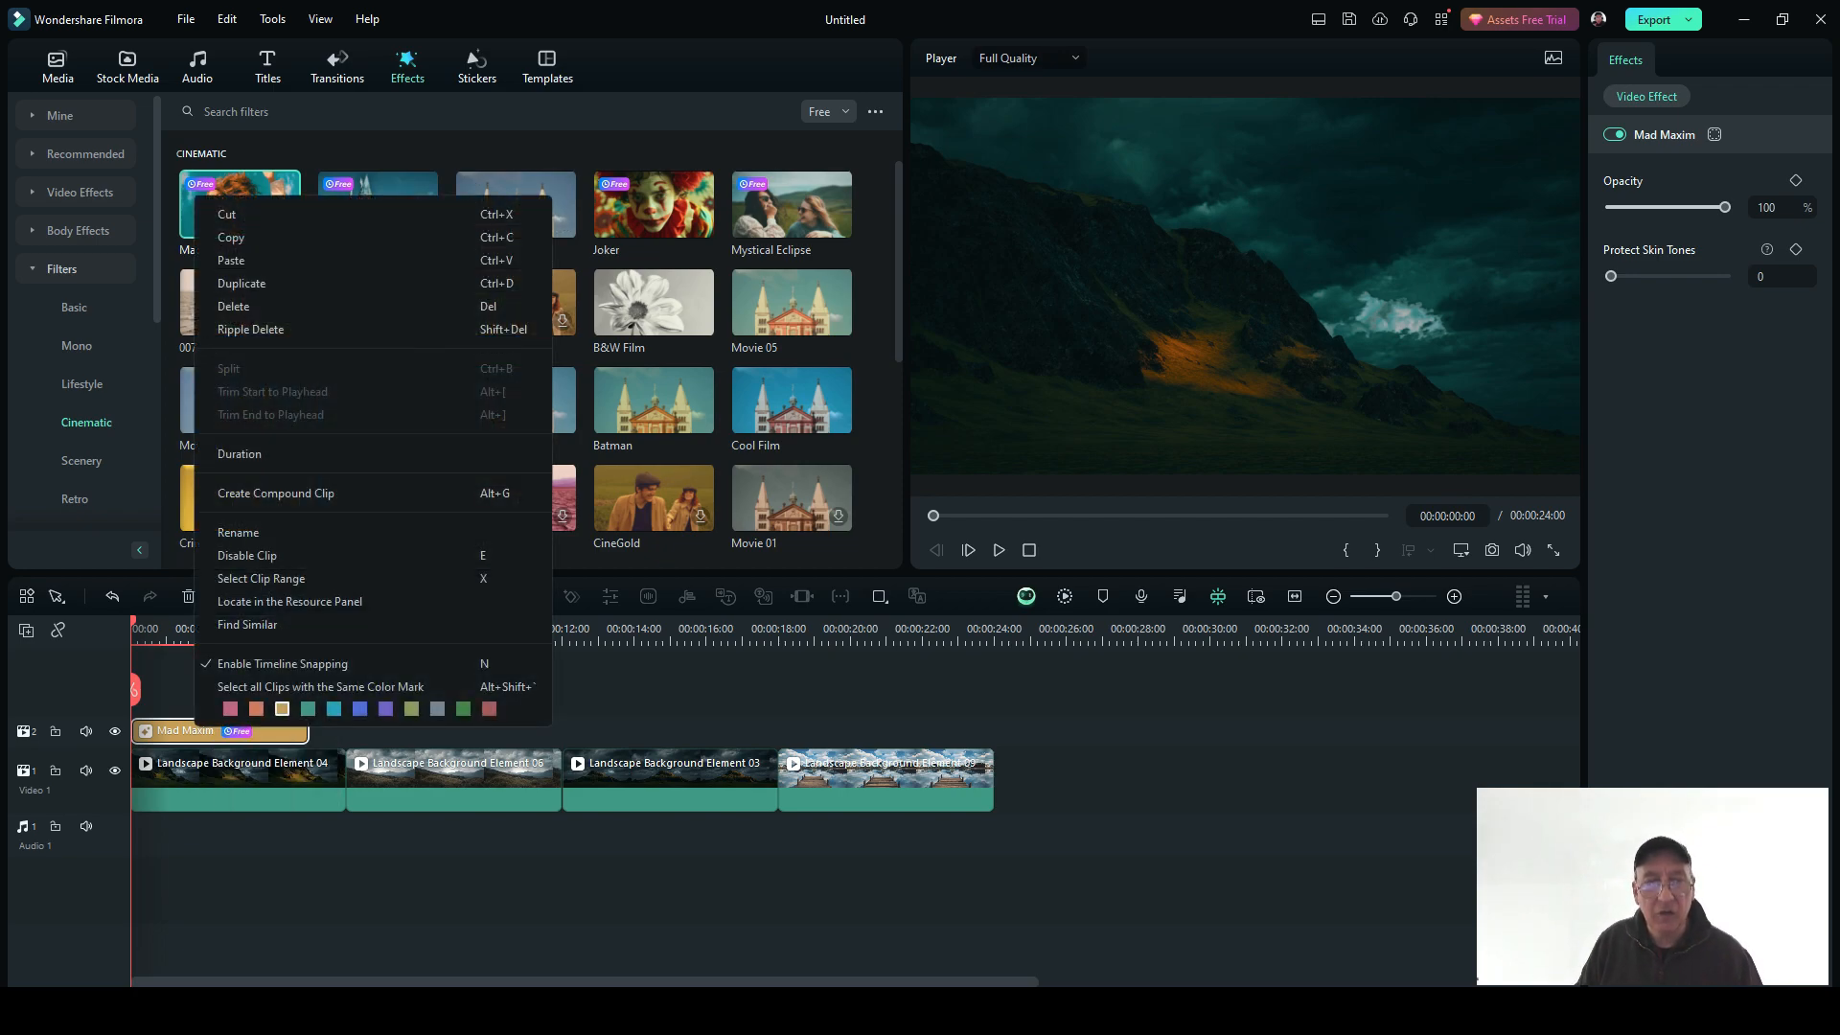
{"action": "left_click", "coordinate": [228, 214]}
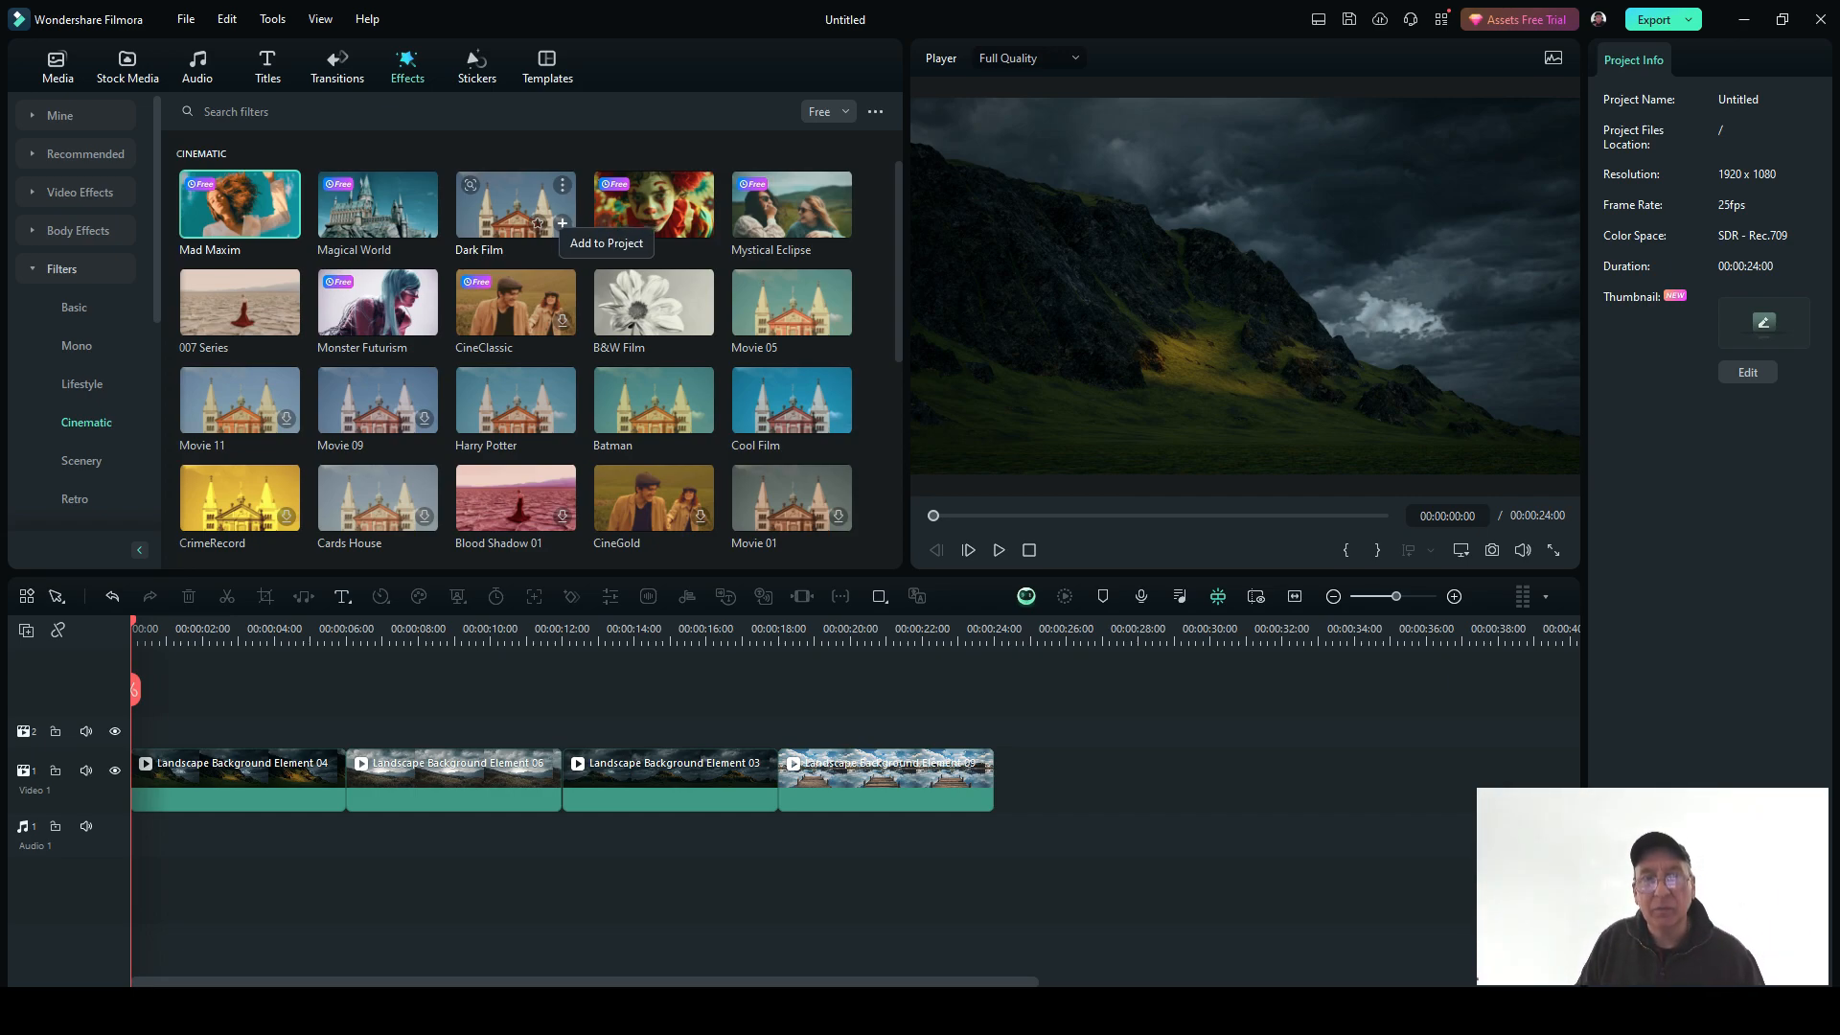
- Add the Dark Film filter above the first clip from the timeline's start, and compare the opening footage with and without it
{"action": "left_click", "coordinate": [562, 223]}
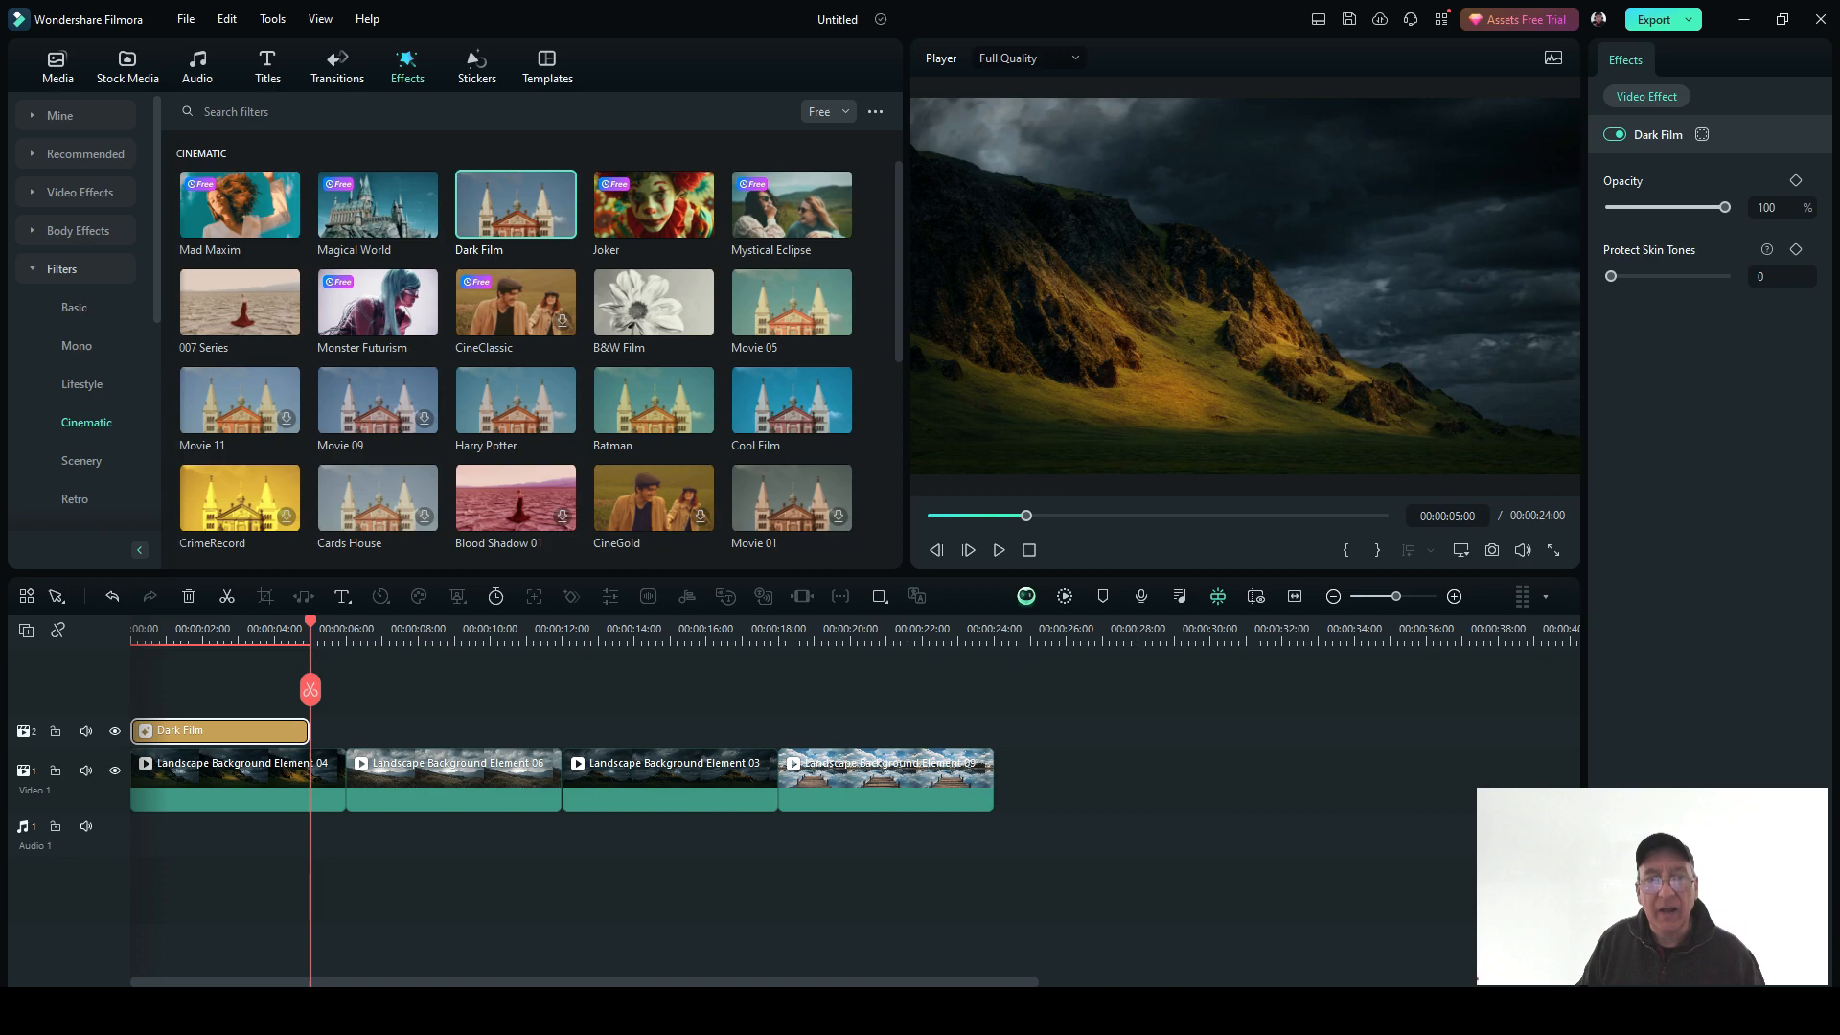
{"action": "left_click_drag", "start_coordinate": [311, 623], "coordinate": [148, 623]}
{"action": "left_click_drag", "start_coordinate": [197, 731], "coordinate": [412, 732]}
{"action": "mouse_move", "coordinate": [149, 623]}
{"action": "left_mouse_down"}
{"action": "mouse_move", "coordinate": [259, 623]}
{"action": "mouse_move", "coordinate": [132, 623]}
{"action": "mouse_move", "coordinate": [334, 623]}
{"action": "mouse_move", "coordinate": [131, 623]}
{"action": "left_mouse_up"}
{"action": "left_click_drag", "start_coordinate": [412, 731], "coordinate": [197, 731]}
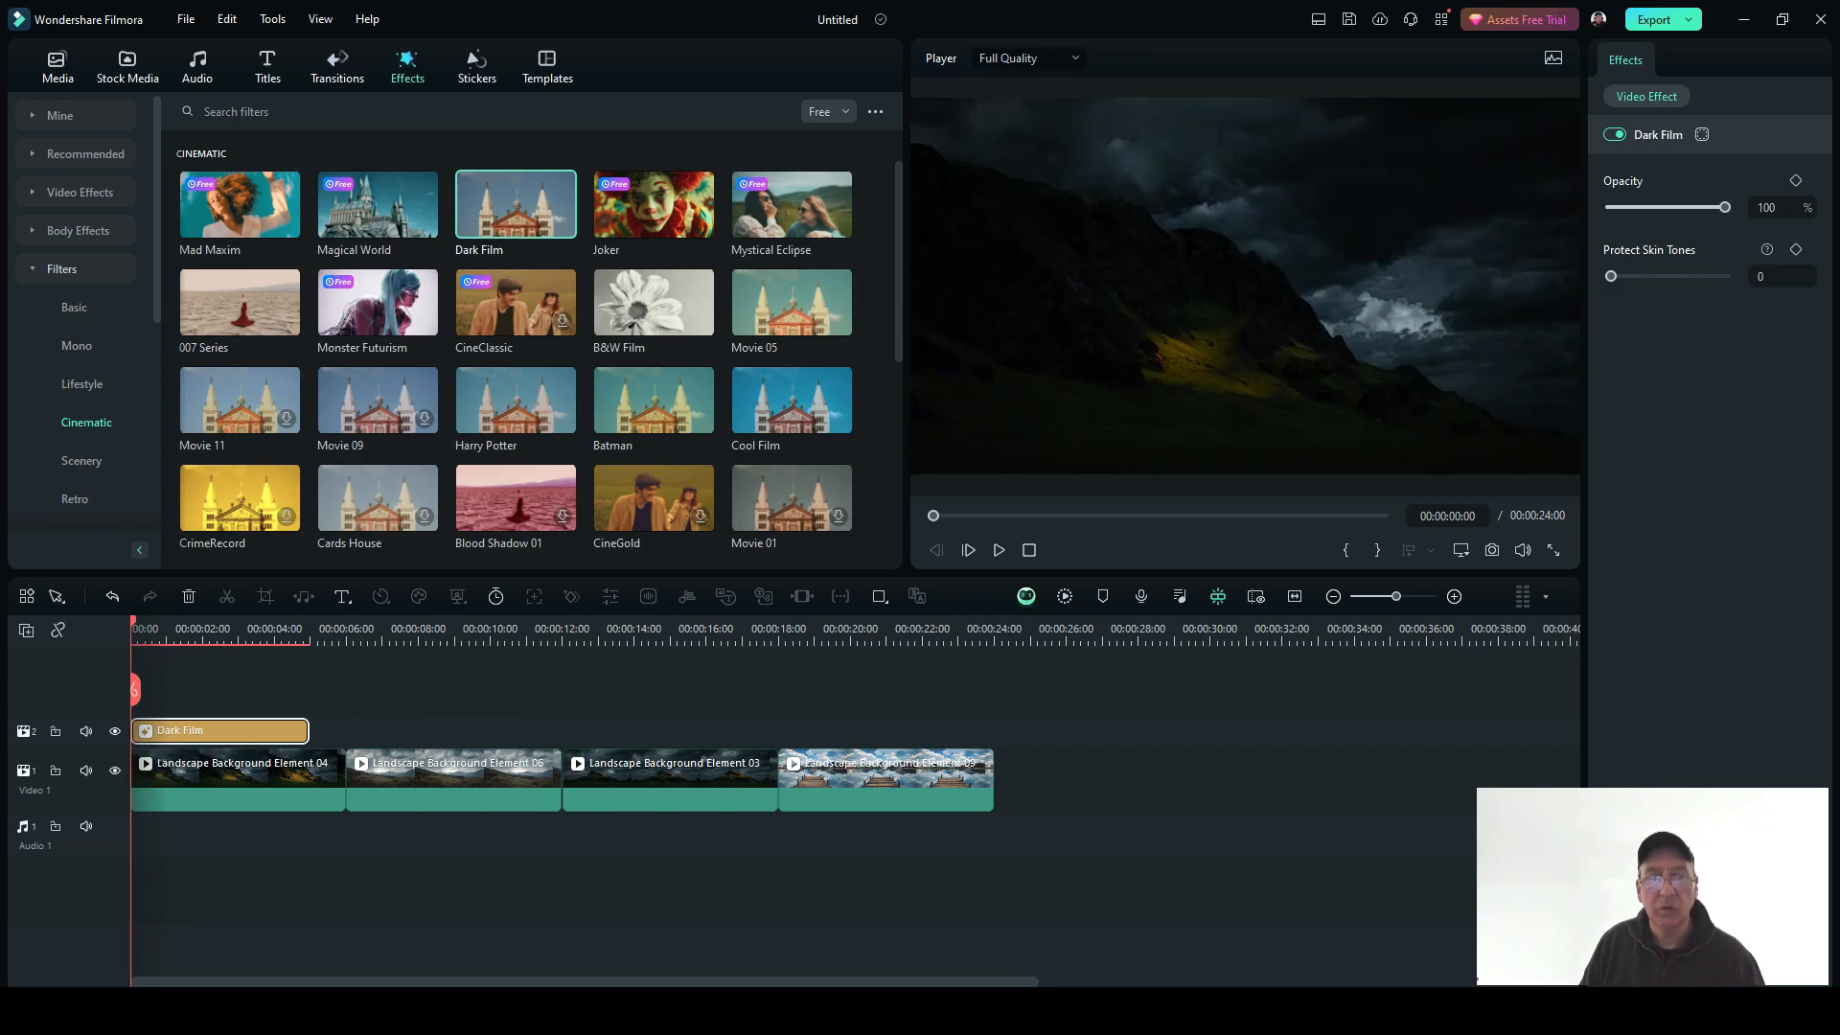
{"action": "mouse_move", "coordinate": [132, 623]}
{"action": "left_mouse_down"}
{"action": "mouse_move", "coordinate": [460, 623]}
{"action": "mouse_move", "coordinate": [131, 623]}
{"action": "left_mouse_up"}
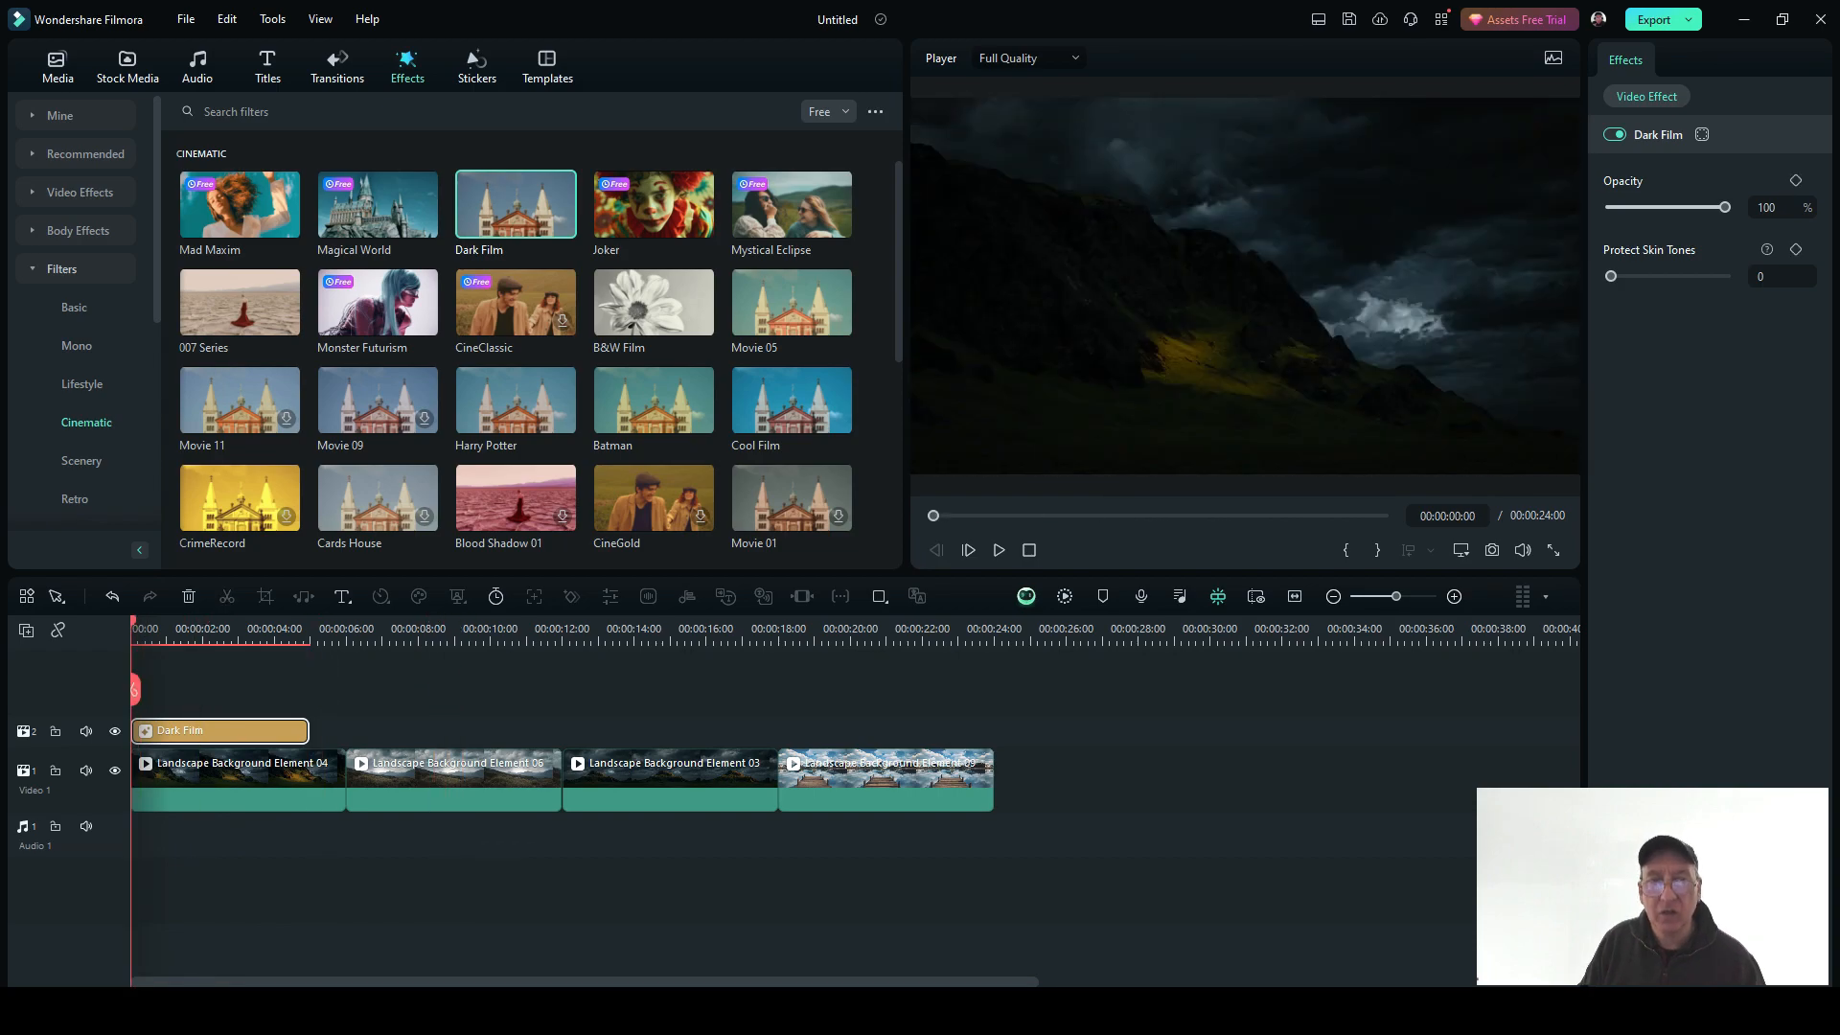
- Replace the Dark Film filter above the first clip with VerdantVeil, and replace that with Star Wars
{"action": "scroll", "coordinate": [516, 345], "scroll_direction": "down", "scroll_amount": 4}
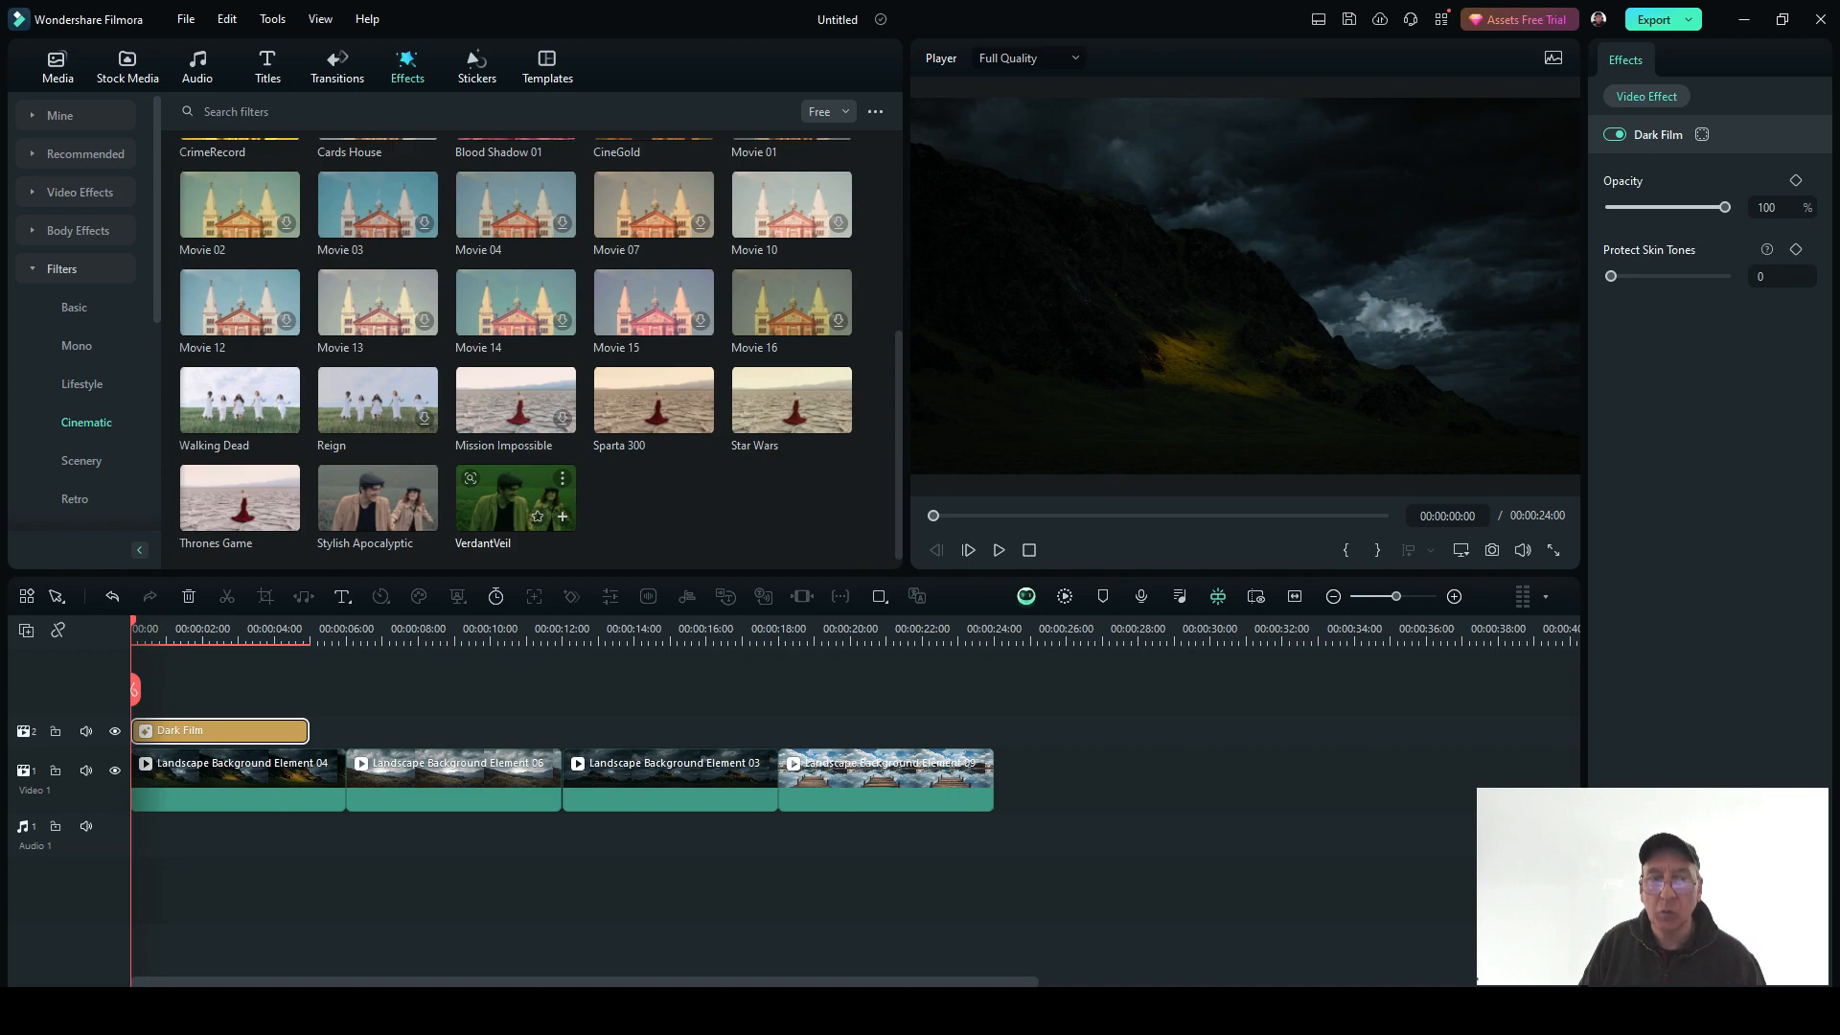
{"action": "left_click_drag", "start_coordinate": [515, 496], "coordinate": [341, 683]}
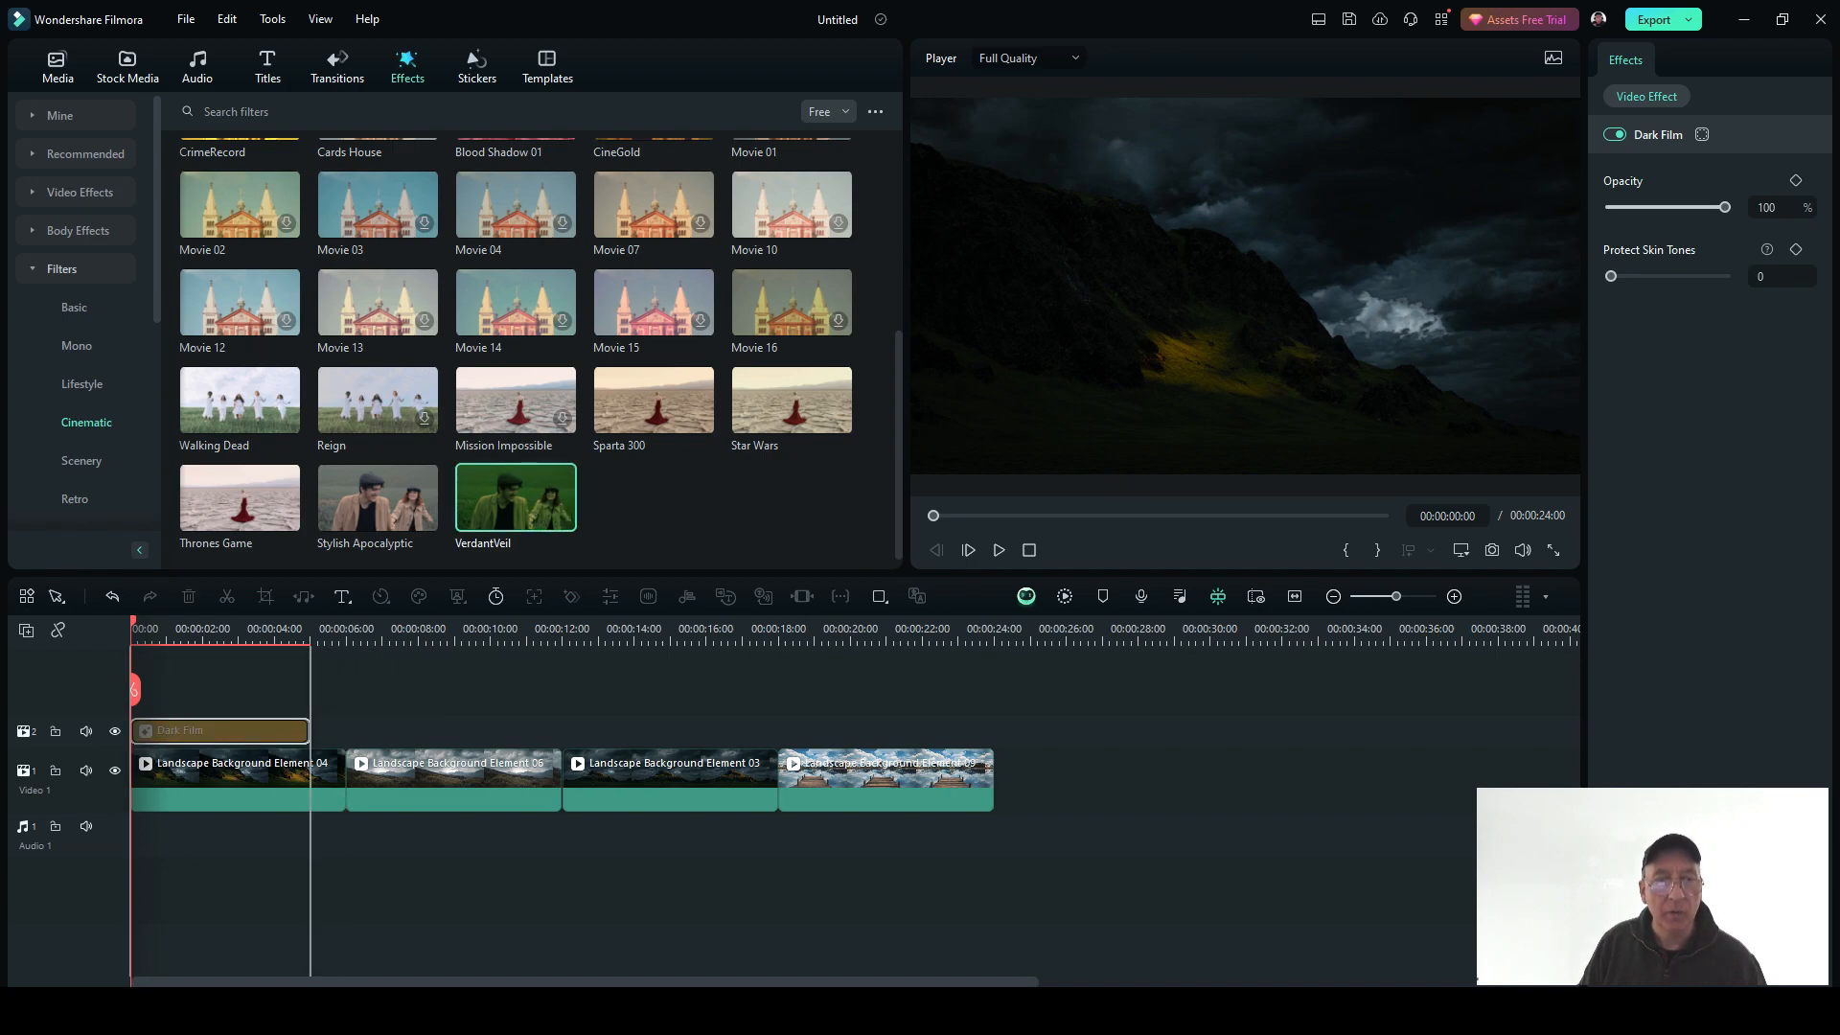
{"action": "left_click_drag", "start_coordinate": [173, 730], "coordinate": [173, 731]}
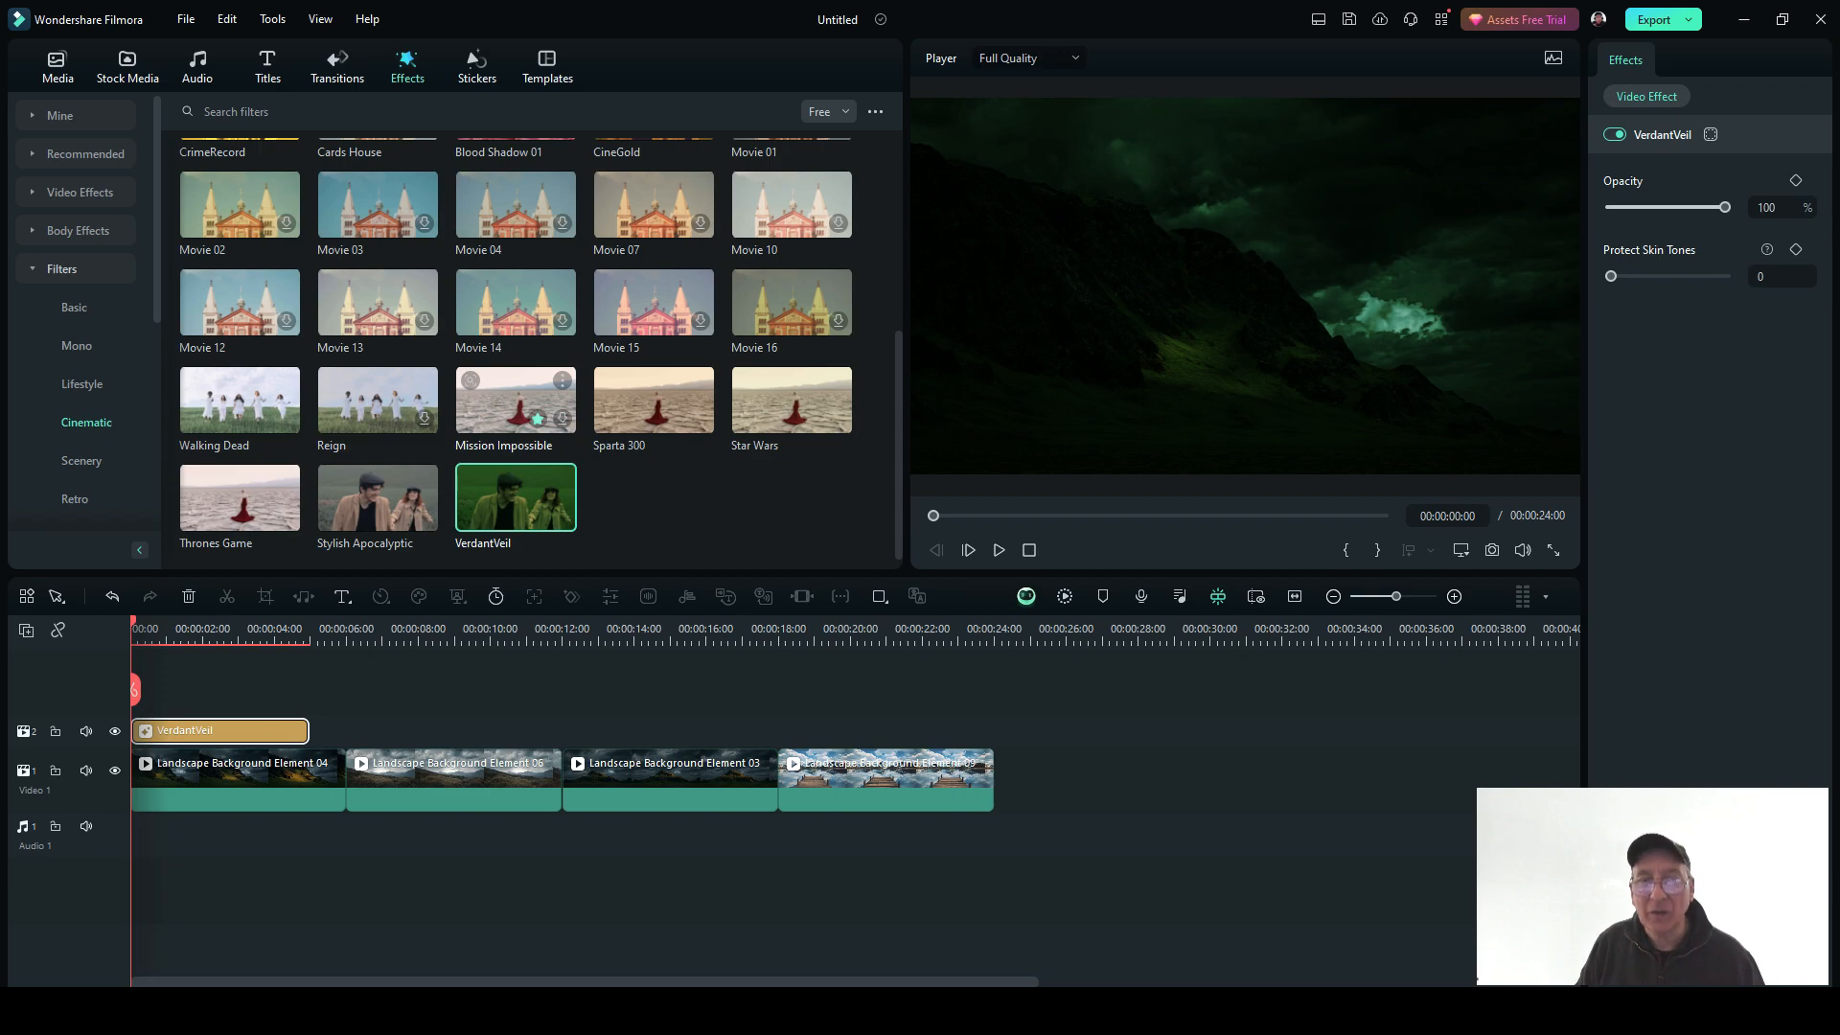
{"action": "left_click_drag", "start_coordinate": [786, 402], "coordinate": [221, 730]}
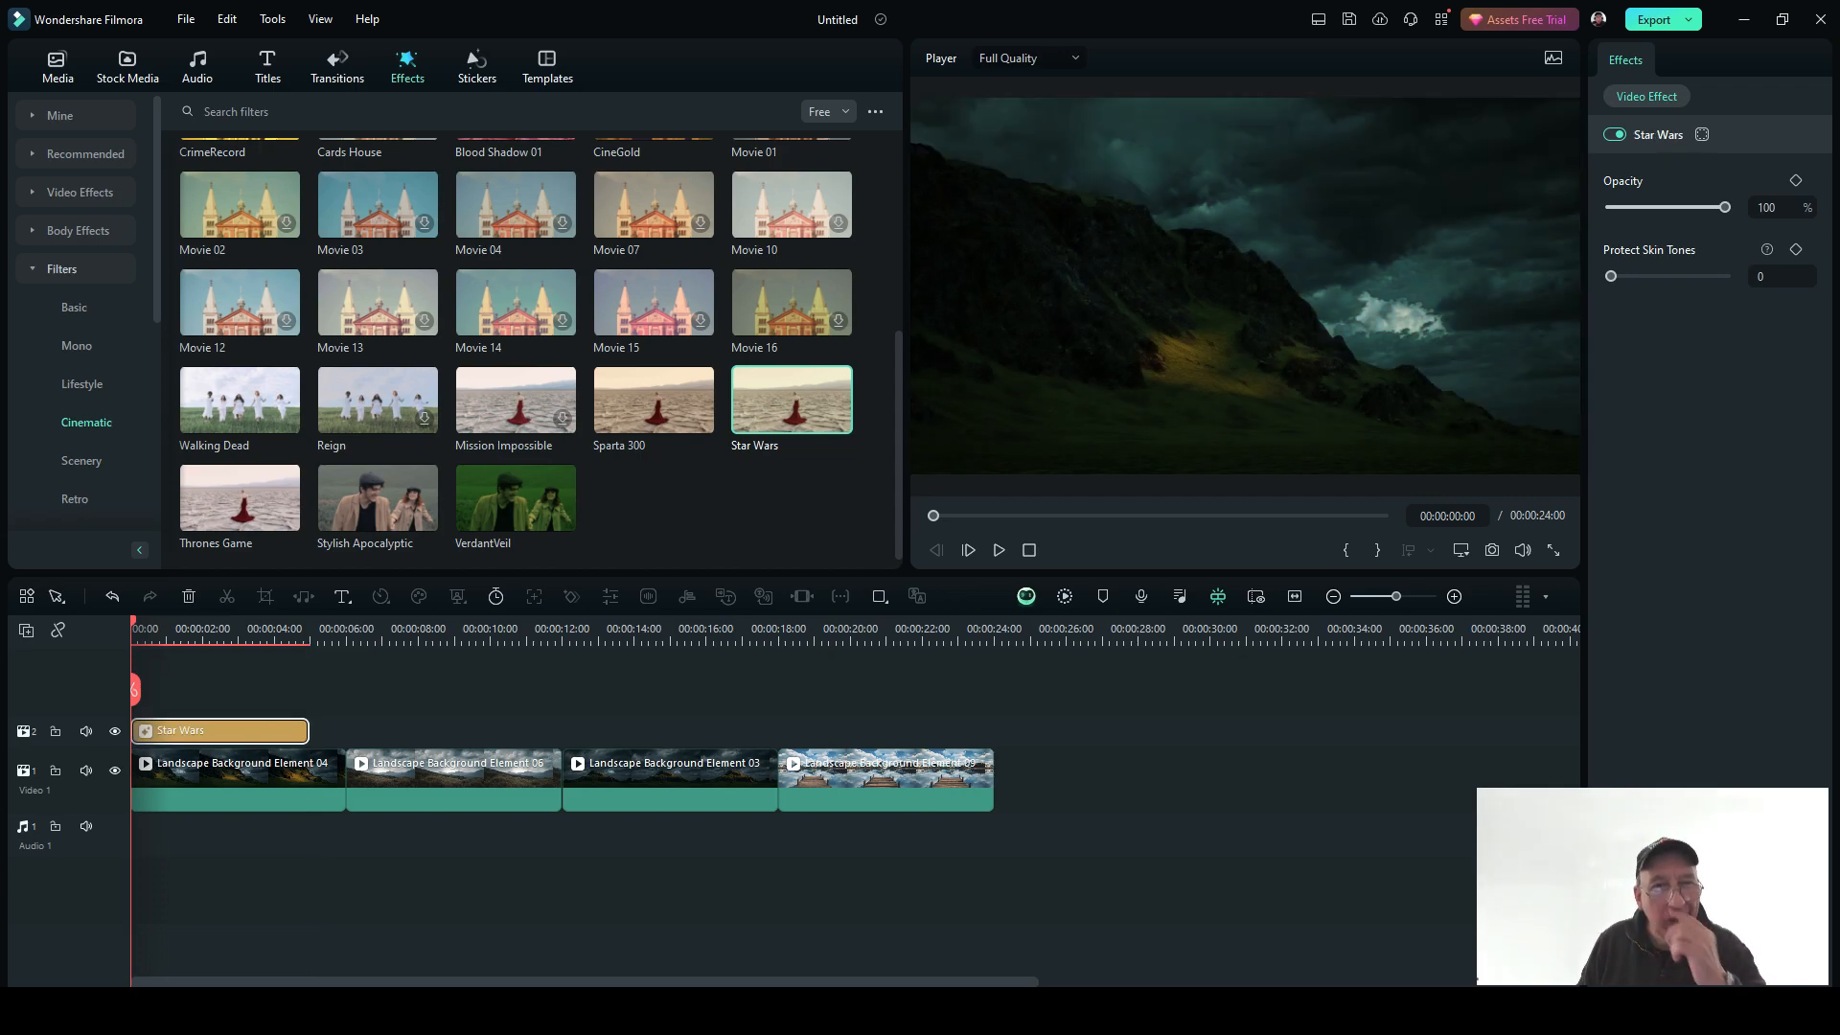
- Browse the Lifestyle, Cinematic and Scenery filters and replace Star Wars above the first clip with the September filter
{"action": "scroll", "coordinate": [516, 345], "scroll_direction": "up", "scroll_amount": 5}
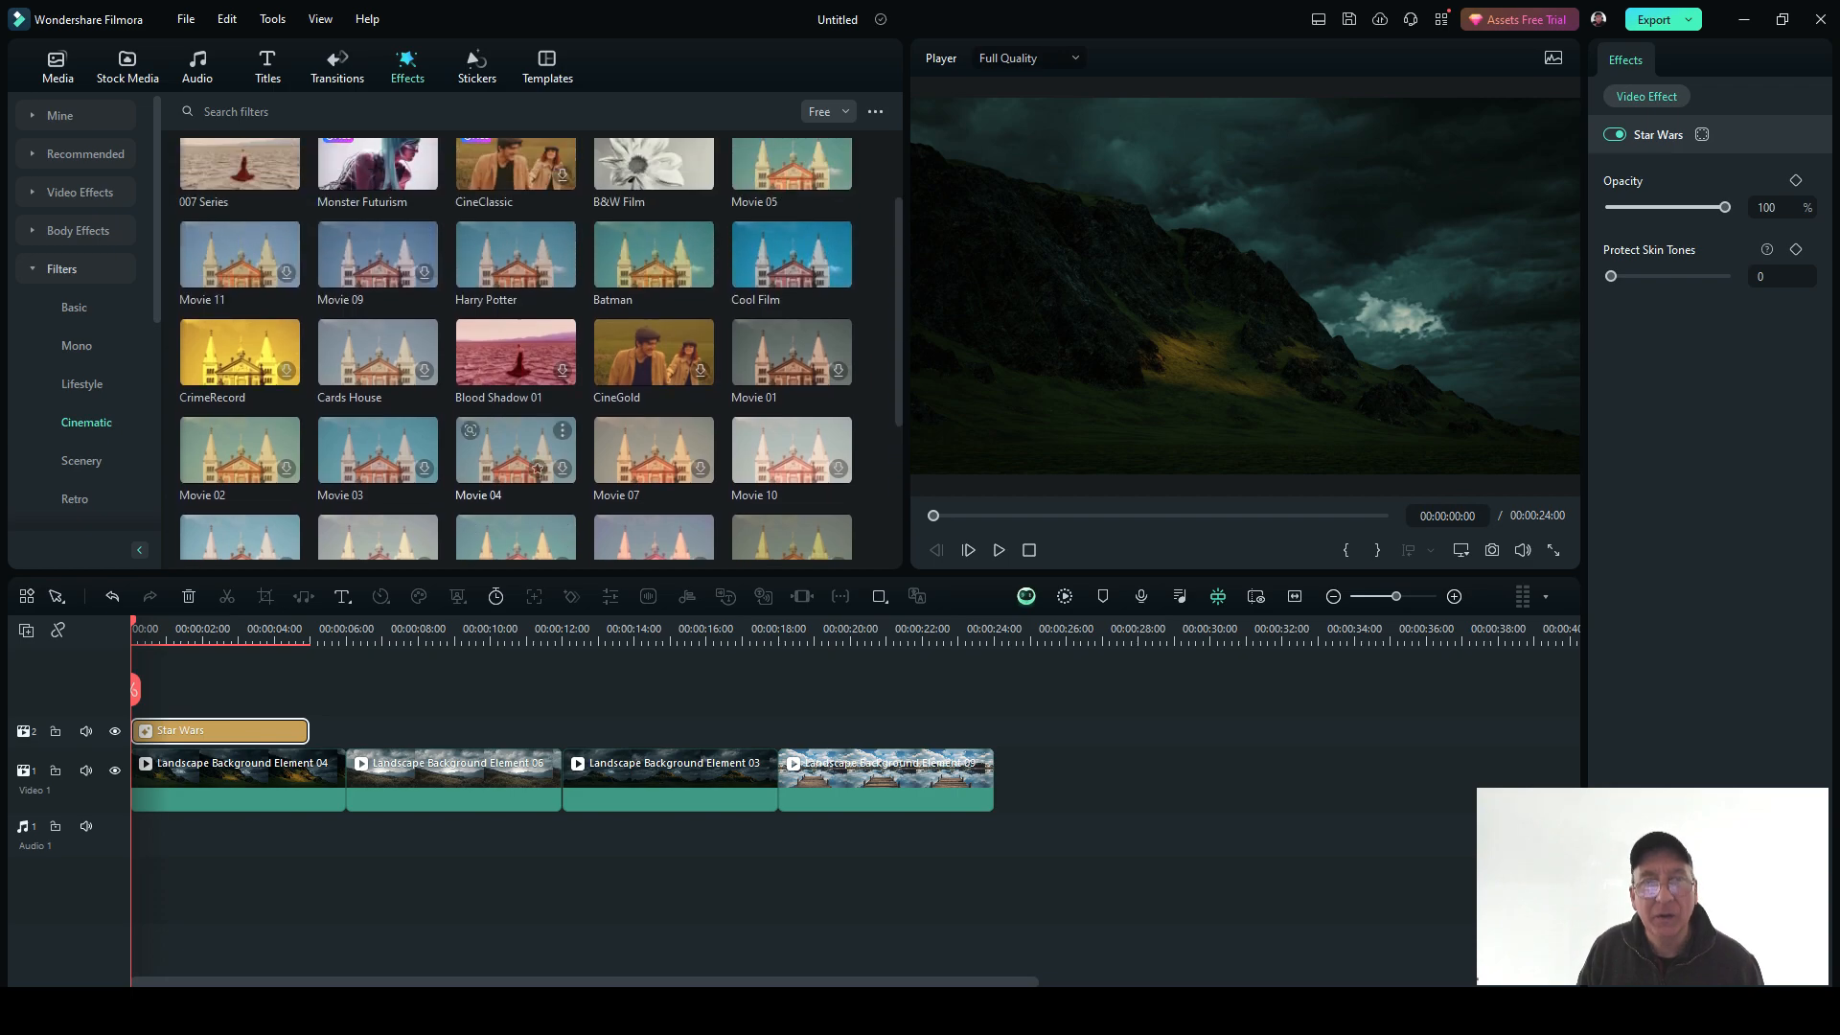
{"action": "scroll", "coordinate": [515, 345], "scroll_direction": "up", "scroll_amount": 1}
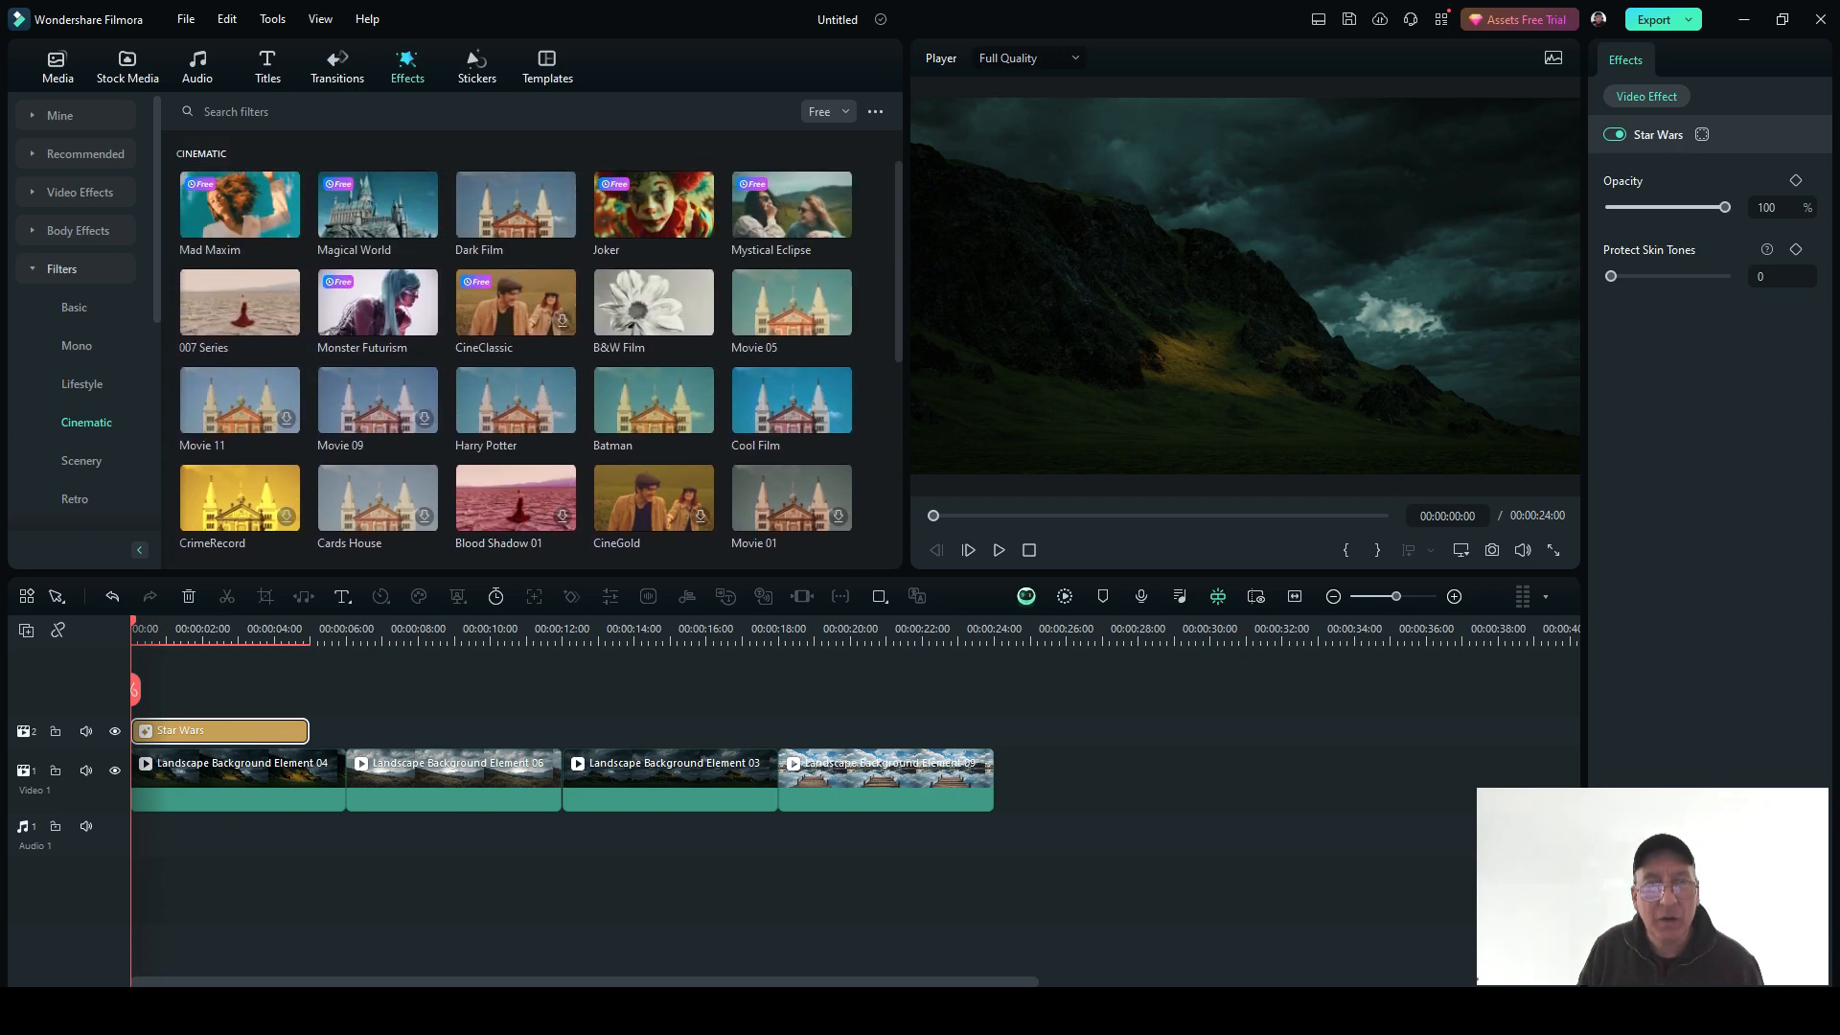
{"action": "scroll", "coordinate": [516, 345], "scroll_direction": "up", "scroll_amount": 5}
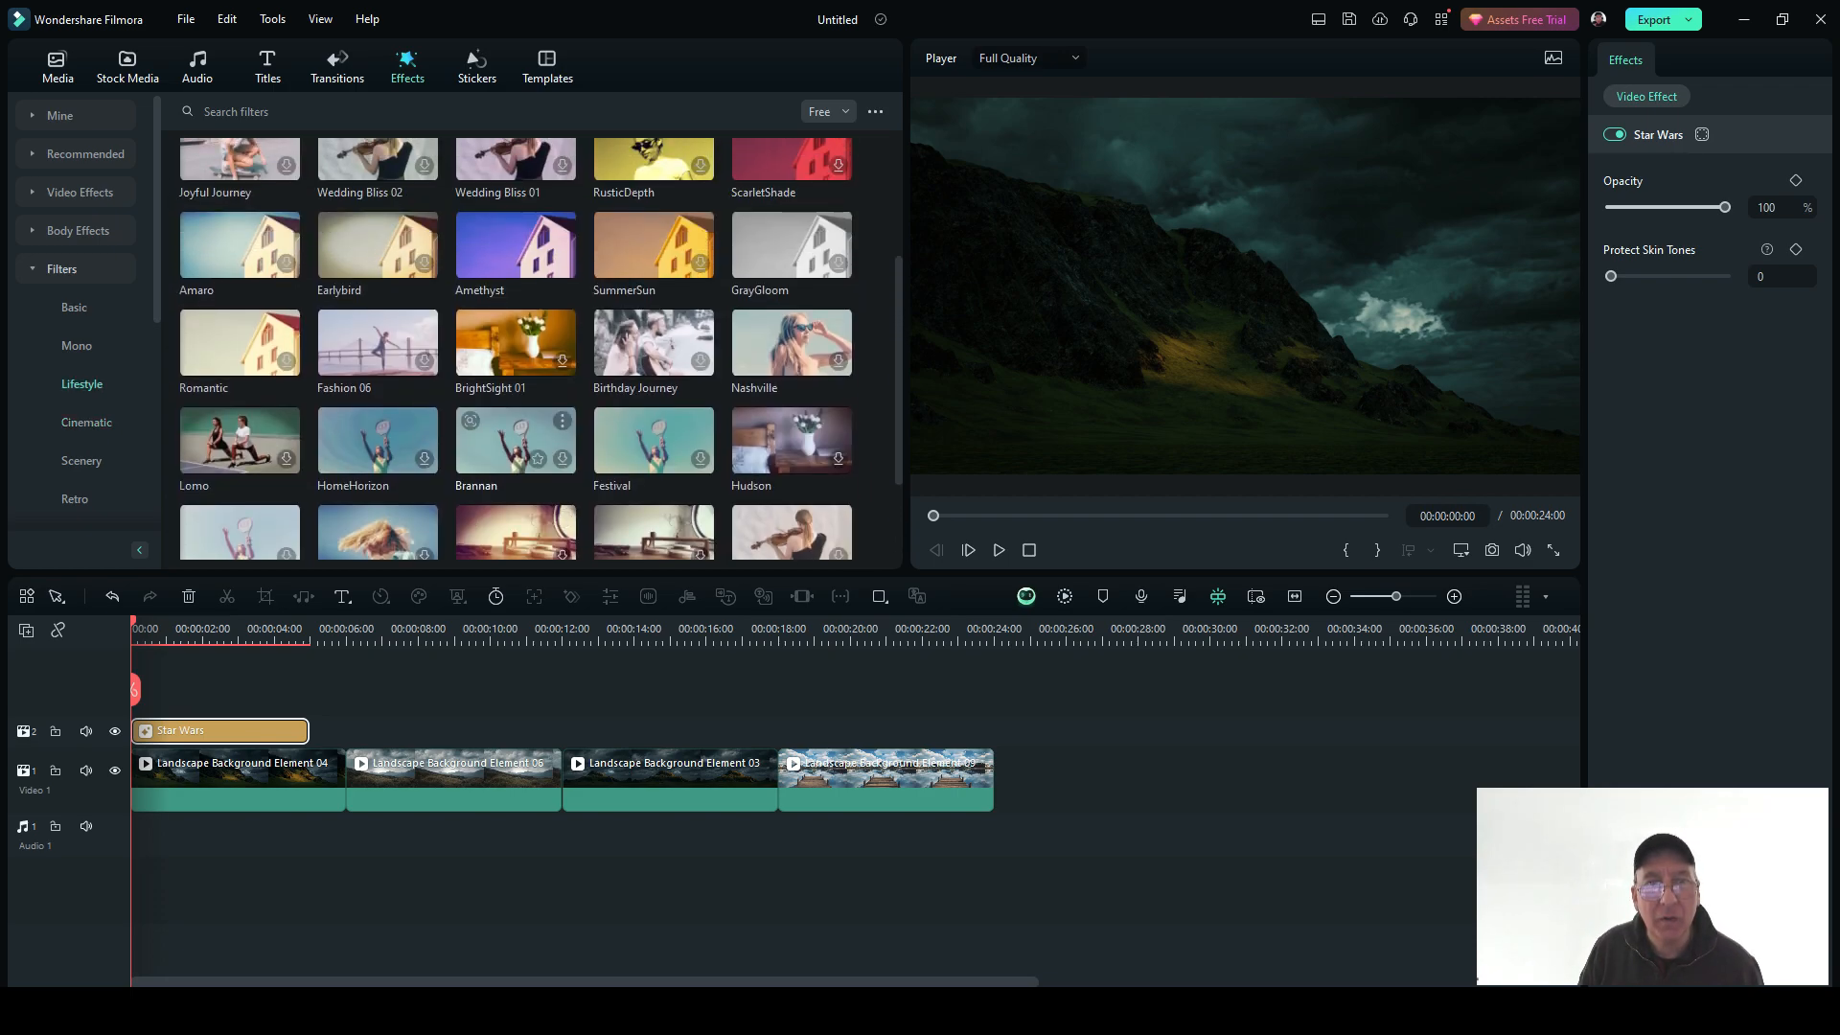
{"action": "scroll", "coordinate": [517, 479], "scroll_direction": "up", "scroll_amount": 1}
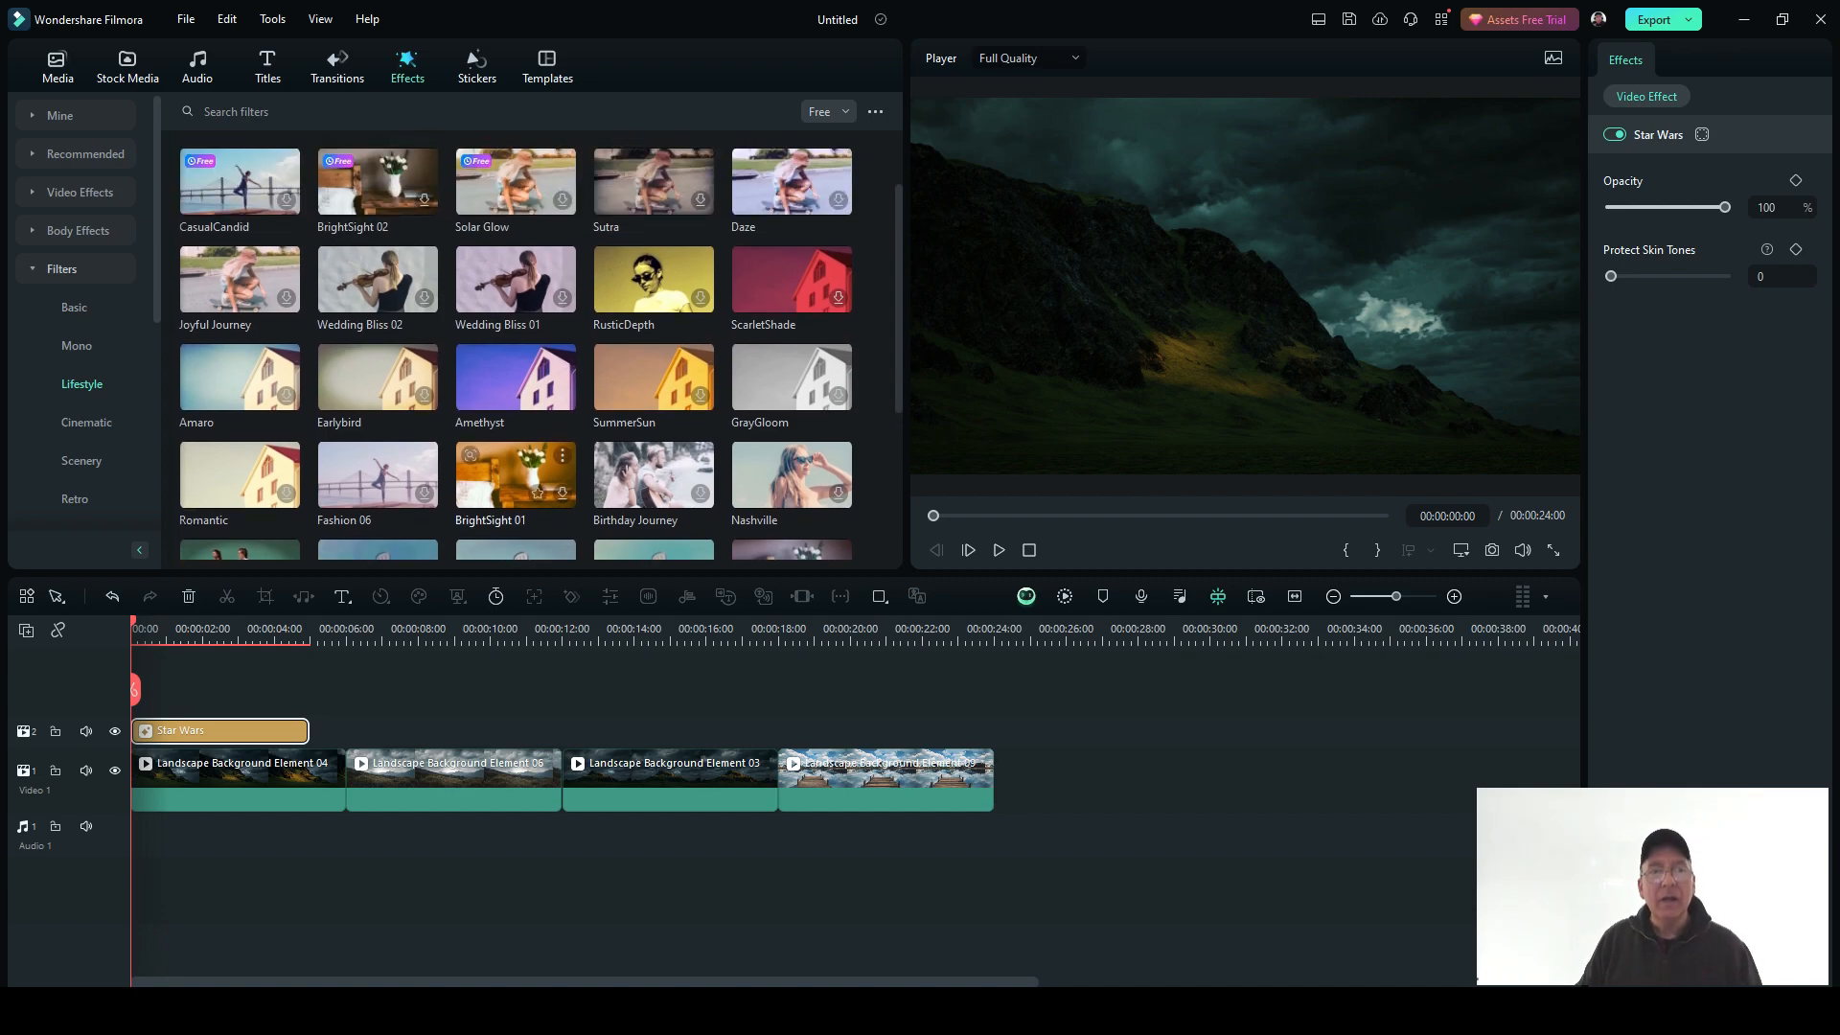
{"action": "left_click", "coordinate": [86, 422]}
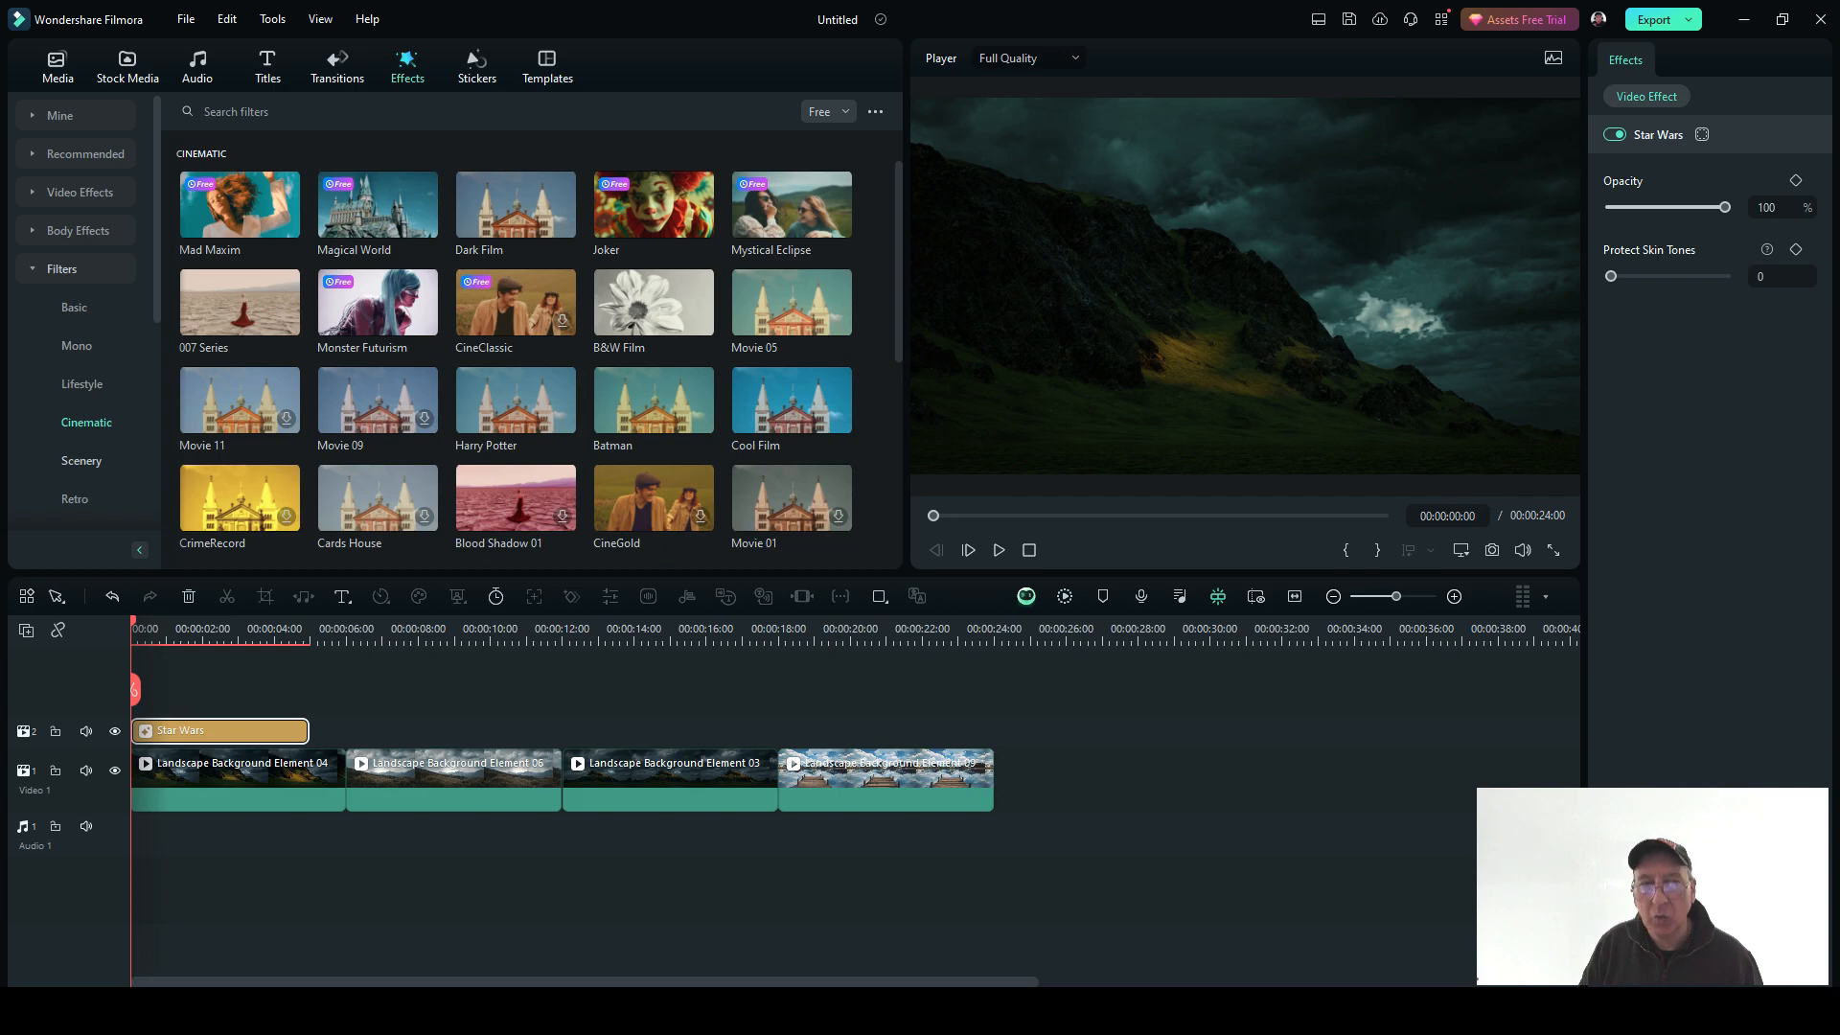
{"action": "left_click", "coordinate": [82, 461]}
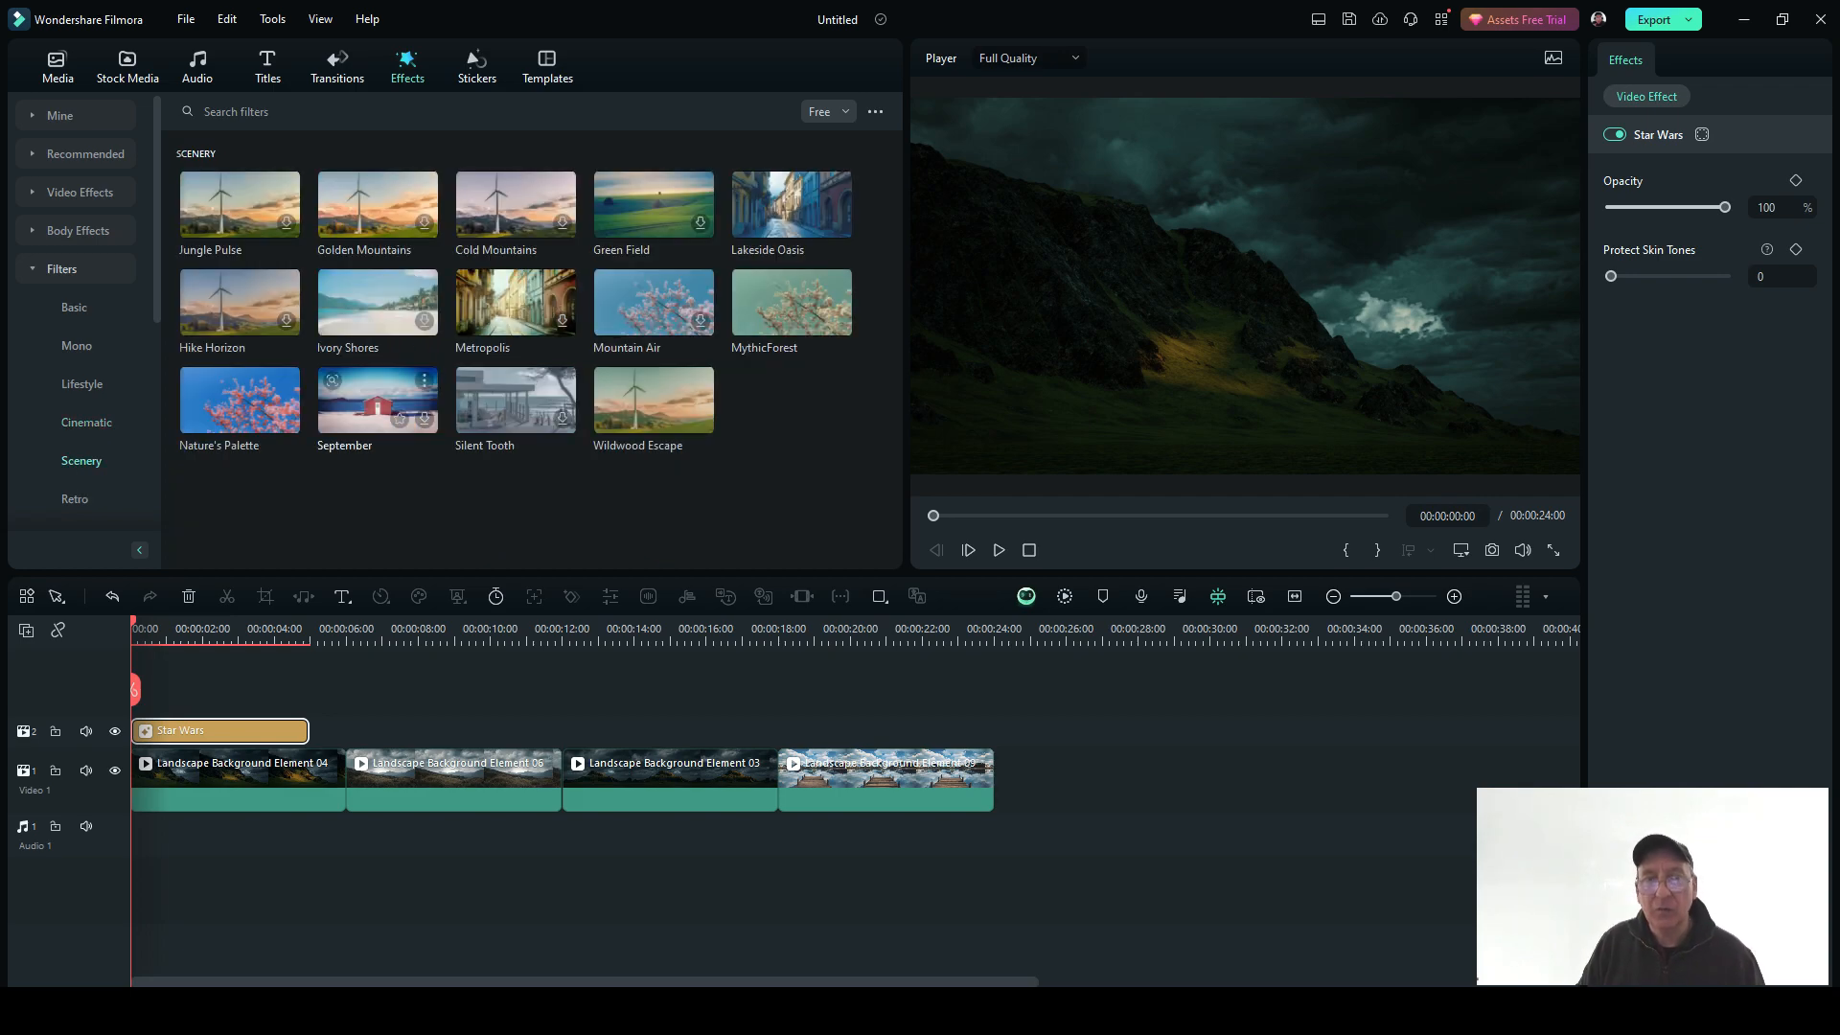
{"action": "left_click_drag", "start_coordinate": [377, 400], "coordinate": [220, 731]}
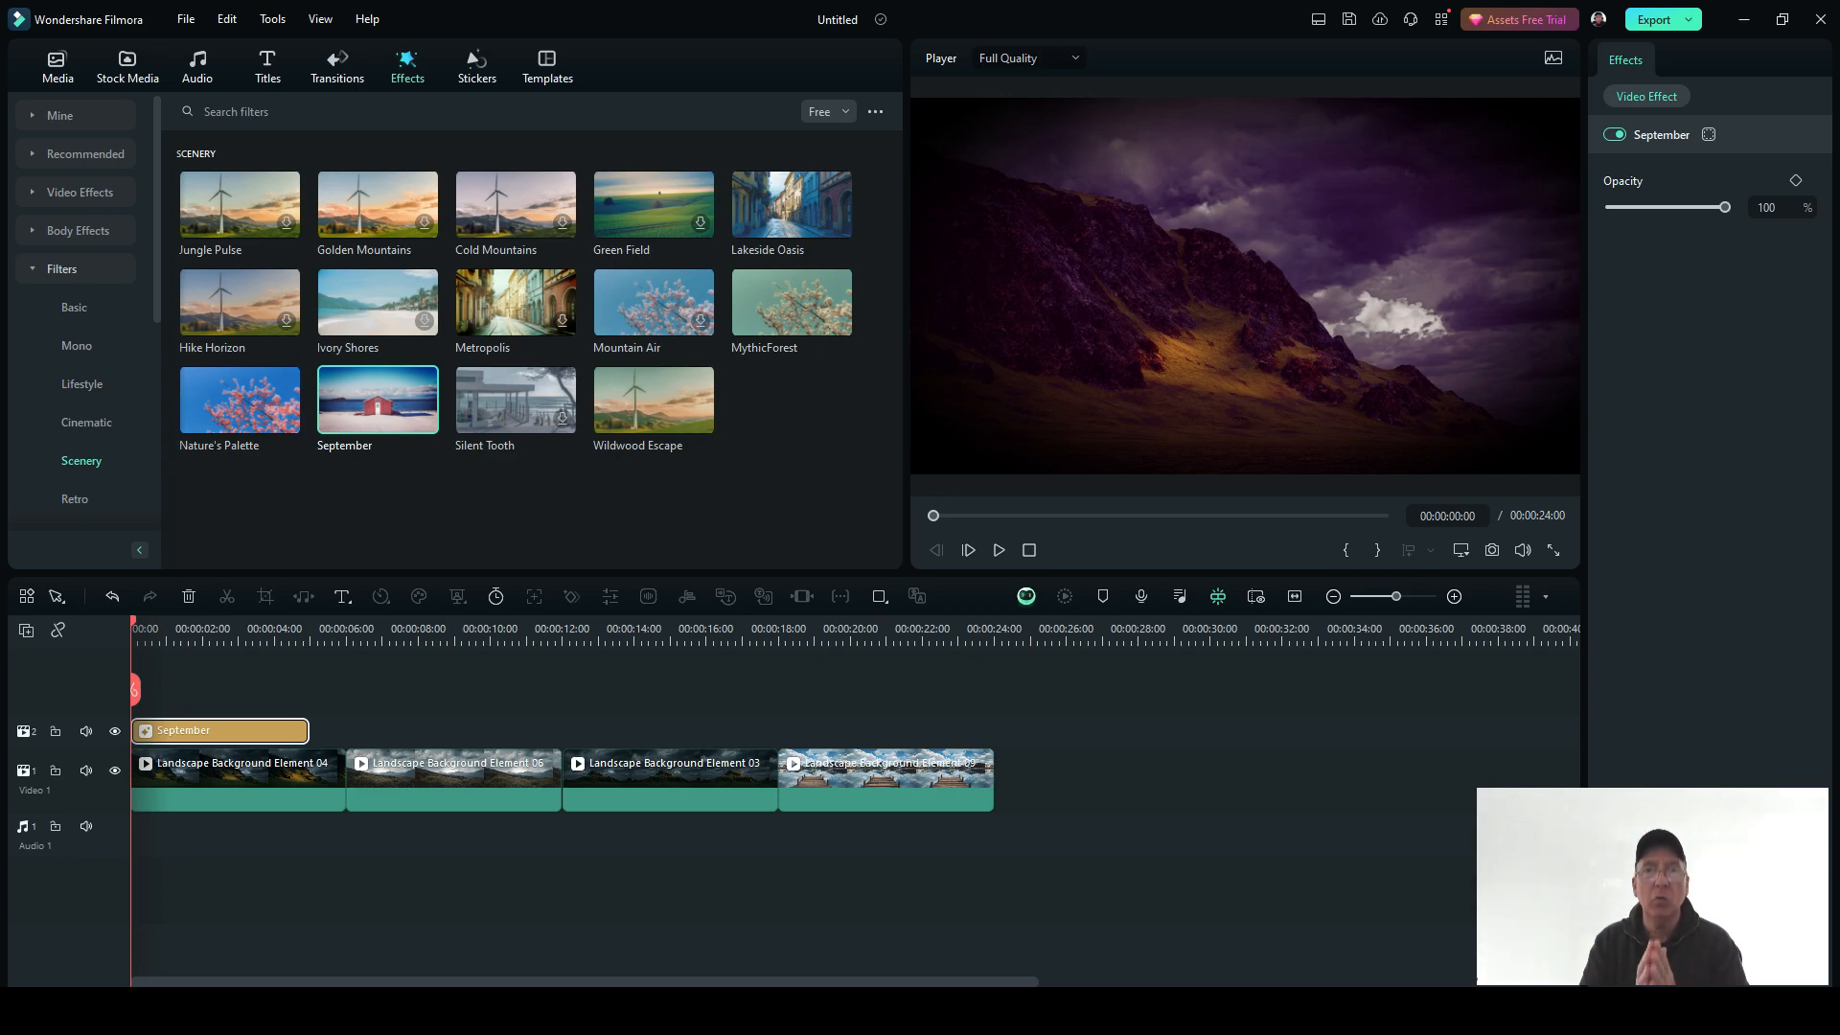
- Try the Lakeside Oasis filter and the Retro filter Blue Skies in place of September above the first clip
{"action": "left_click_drag", "start_coordinate": [792, 205], "coordinate": [168, 731]}
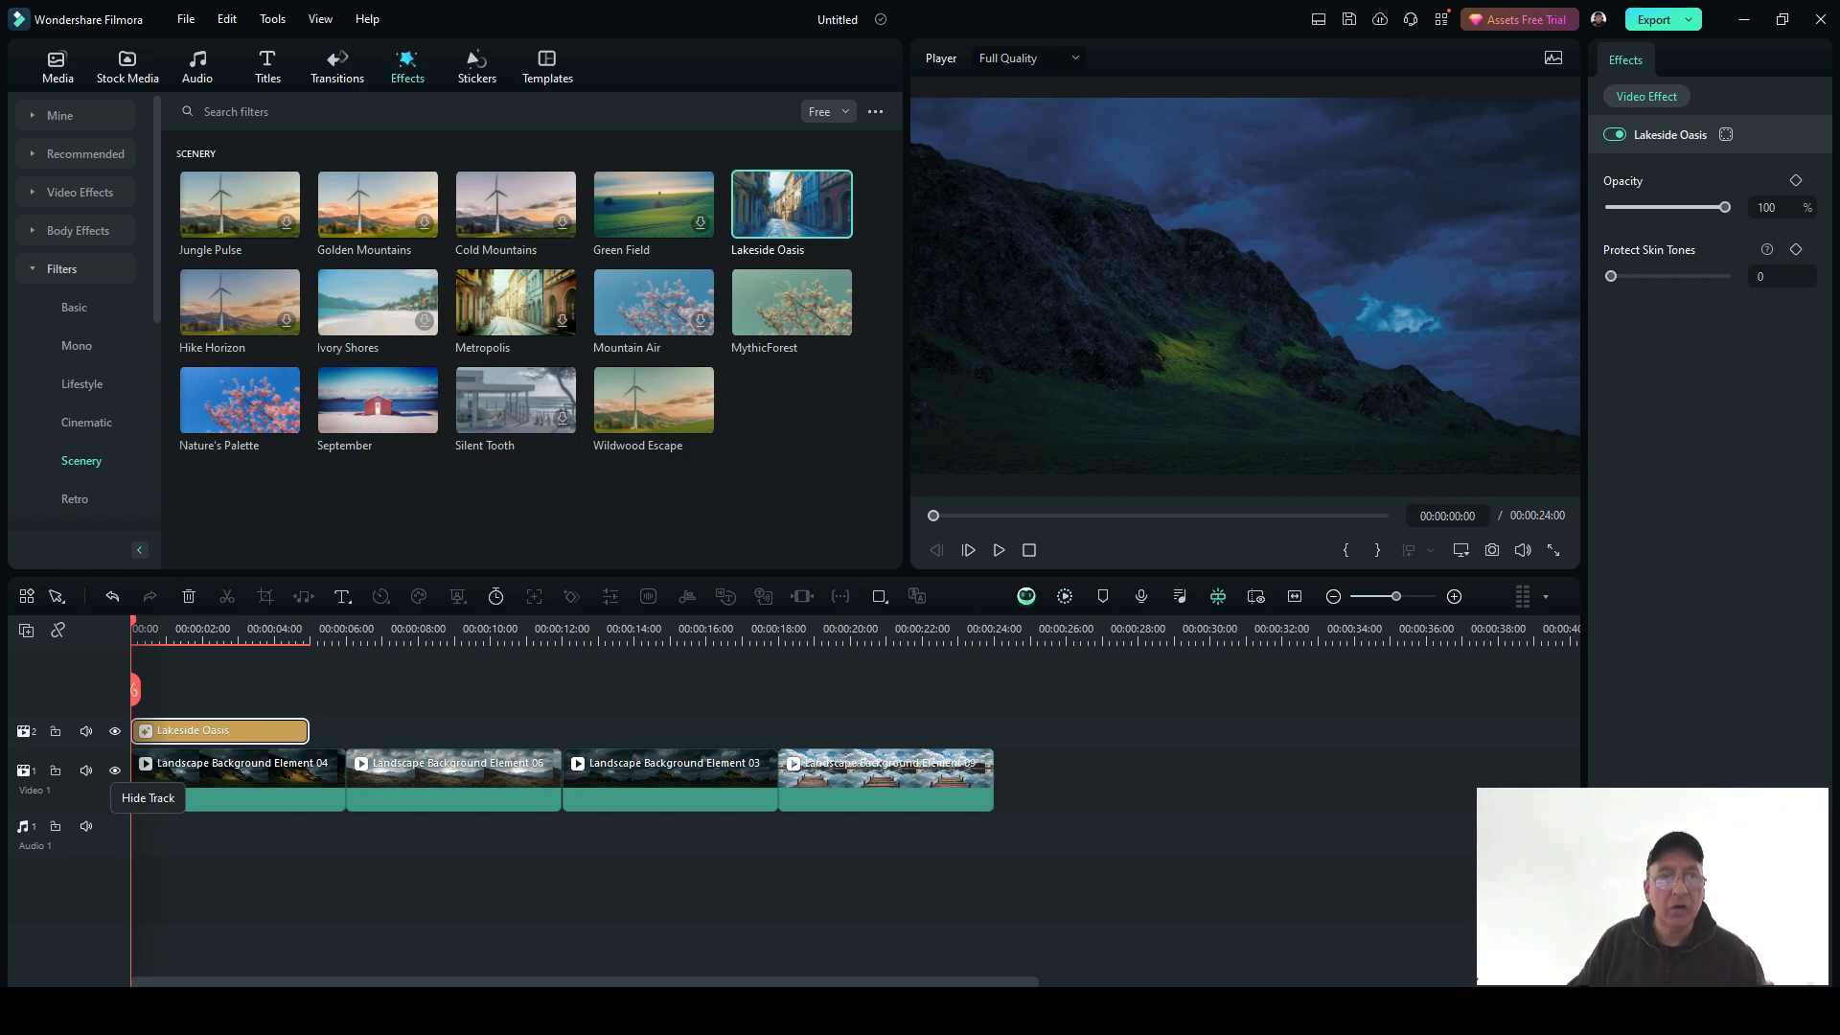
{"action": "left_click", "coordinate": [74, 498]}
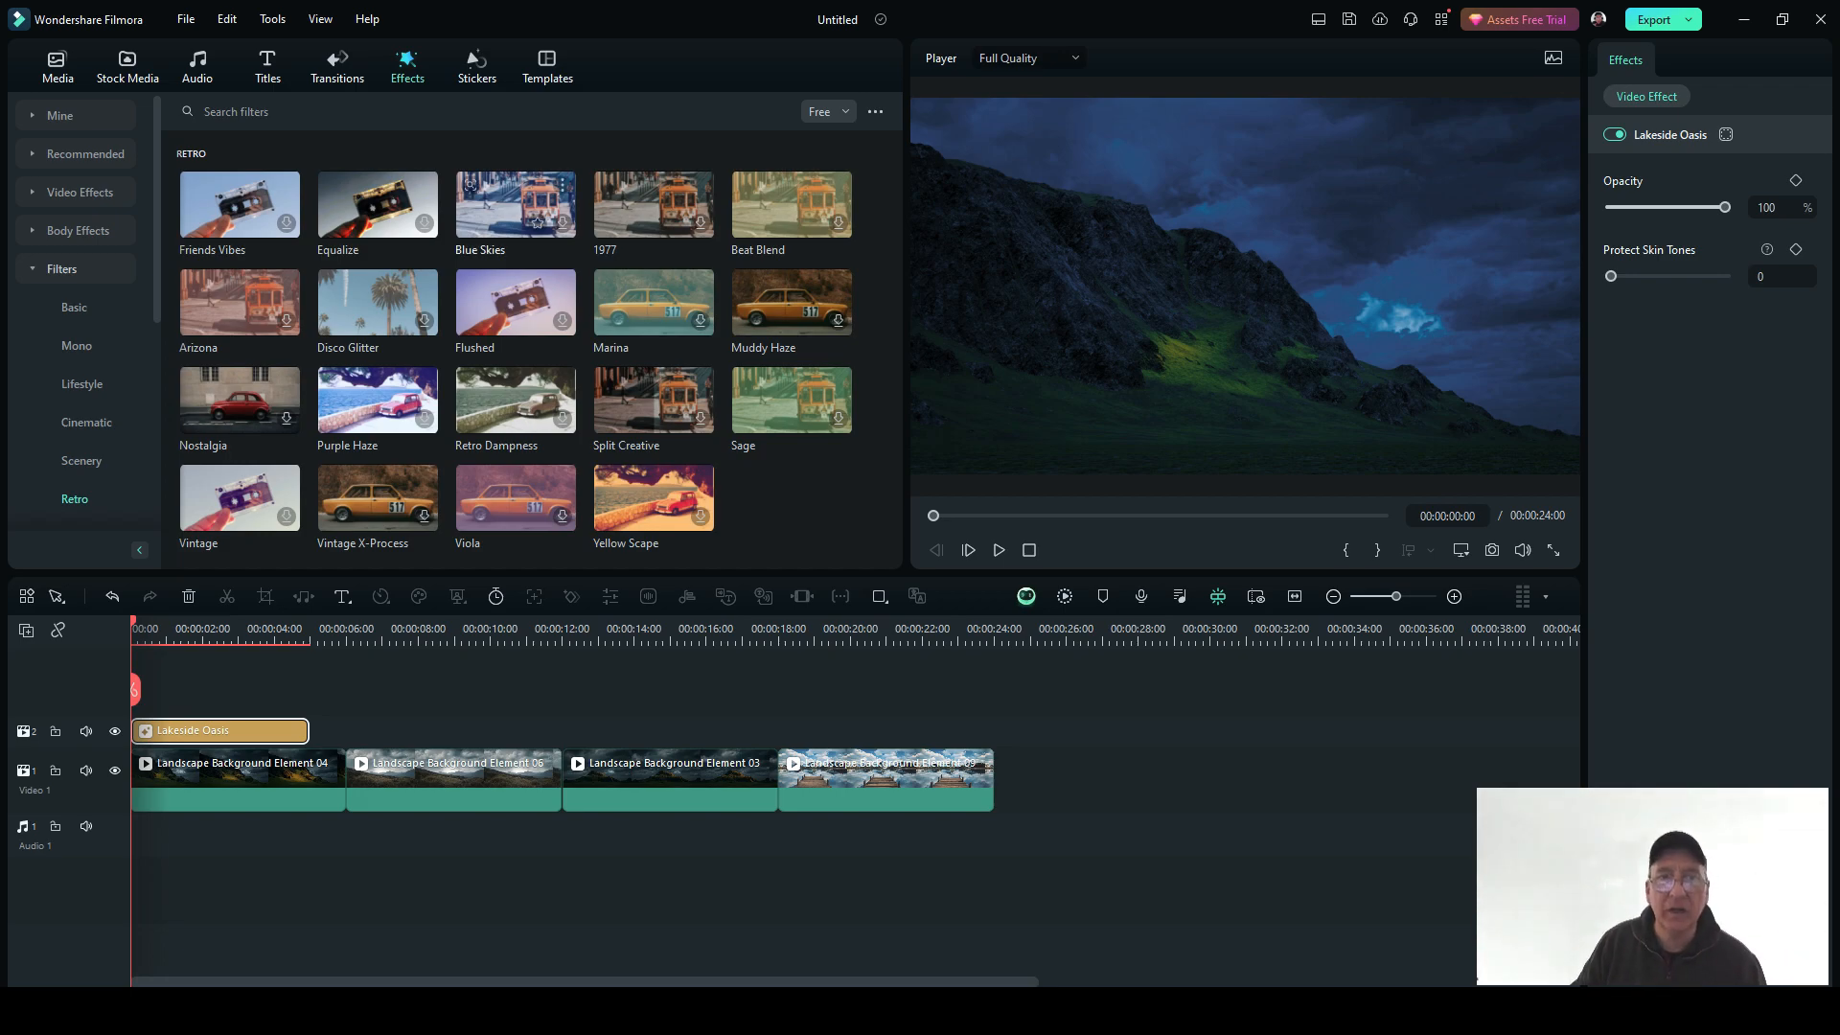
{"action": "left_click_drag", "start_coordinate": [516, 204], "coordinate": [220, 730]}
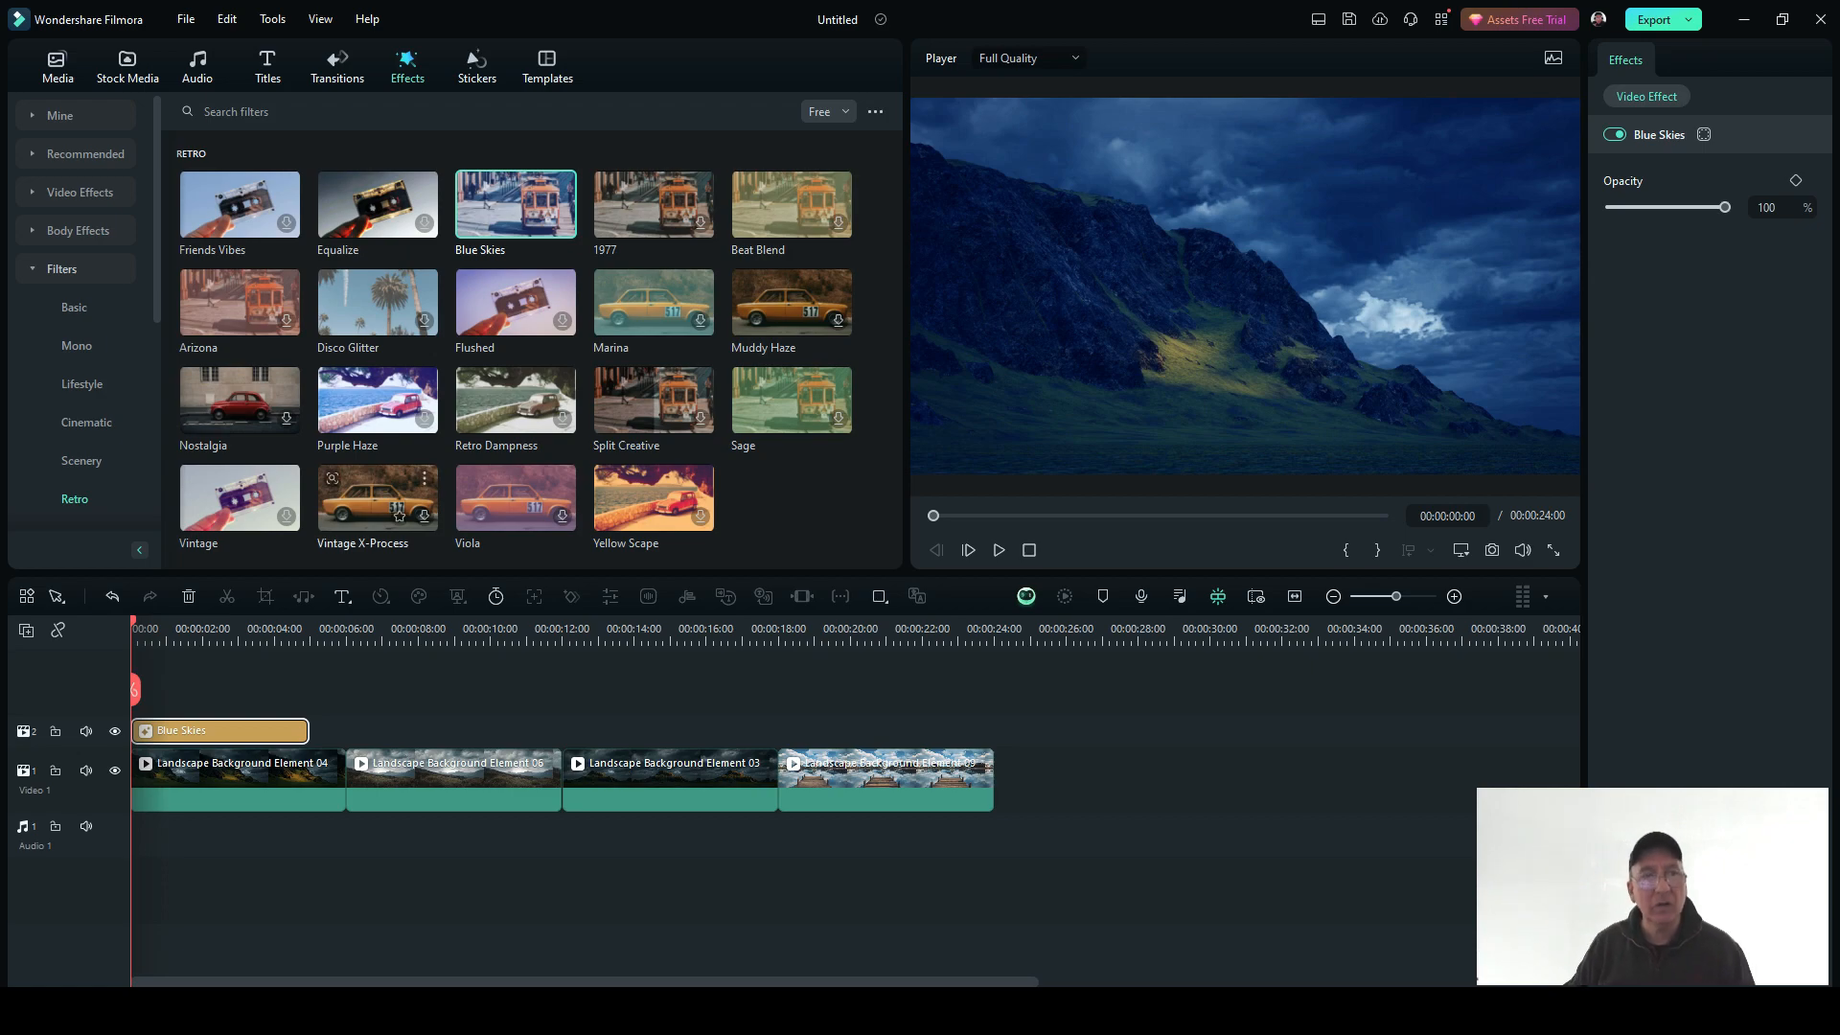
- Swap Blue Skies for the Cinematic B&W Film filter and cut it from the timeline
{"action": "left_click", "coordinate": [87, 423]}
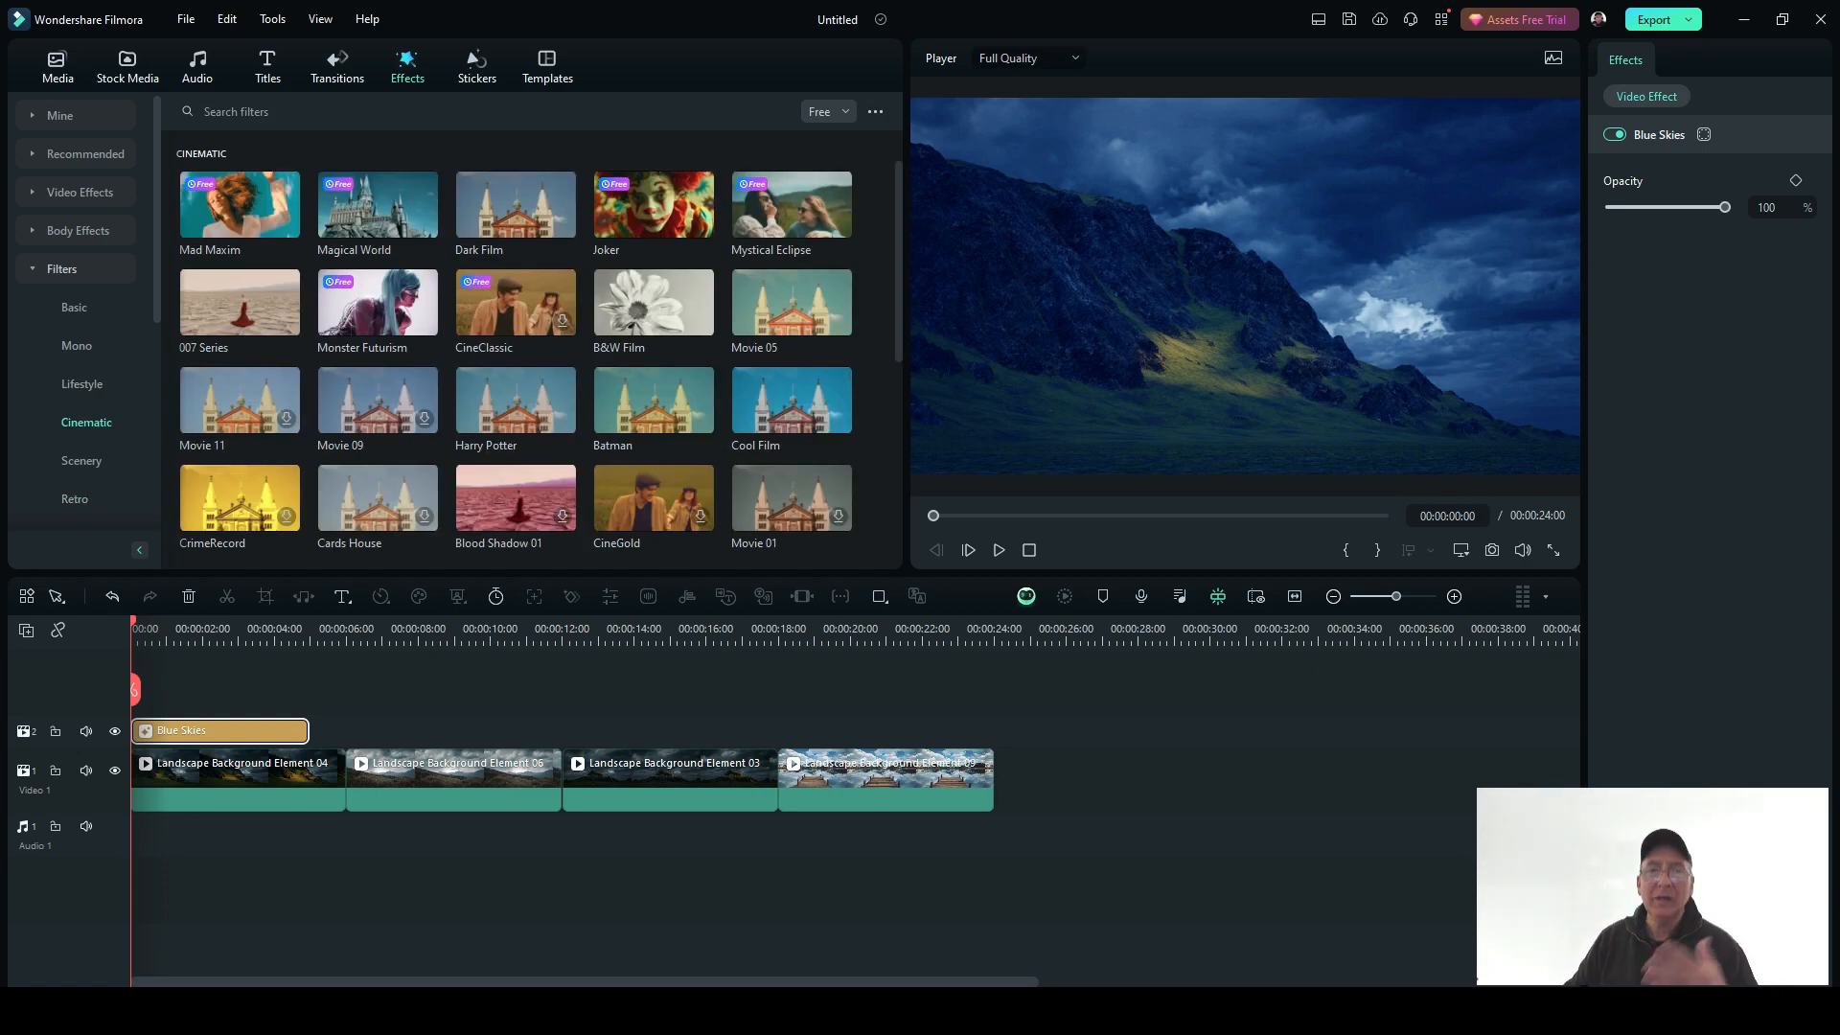
{"action": "left_click_drag", "start_coordinate": [654, 302], "coordinate": [221, 730]}
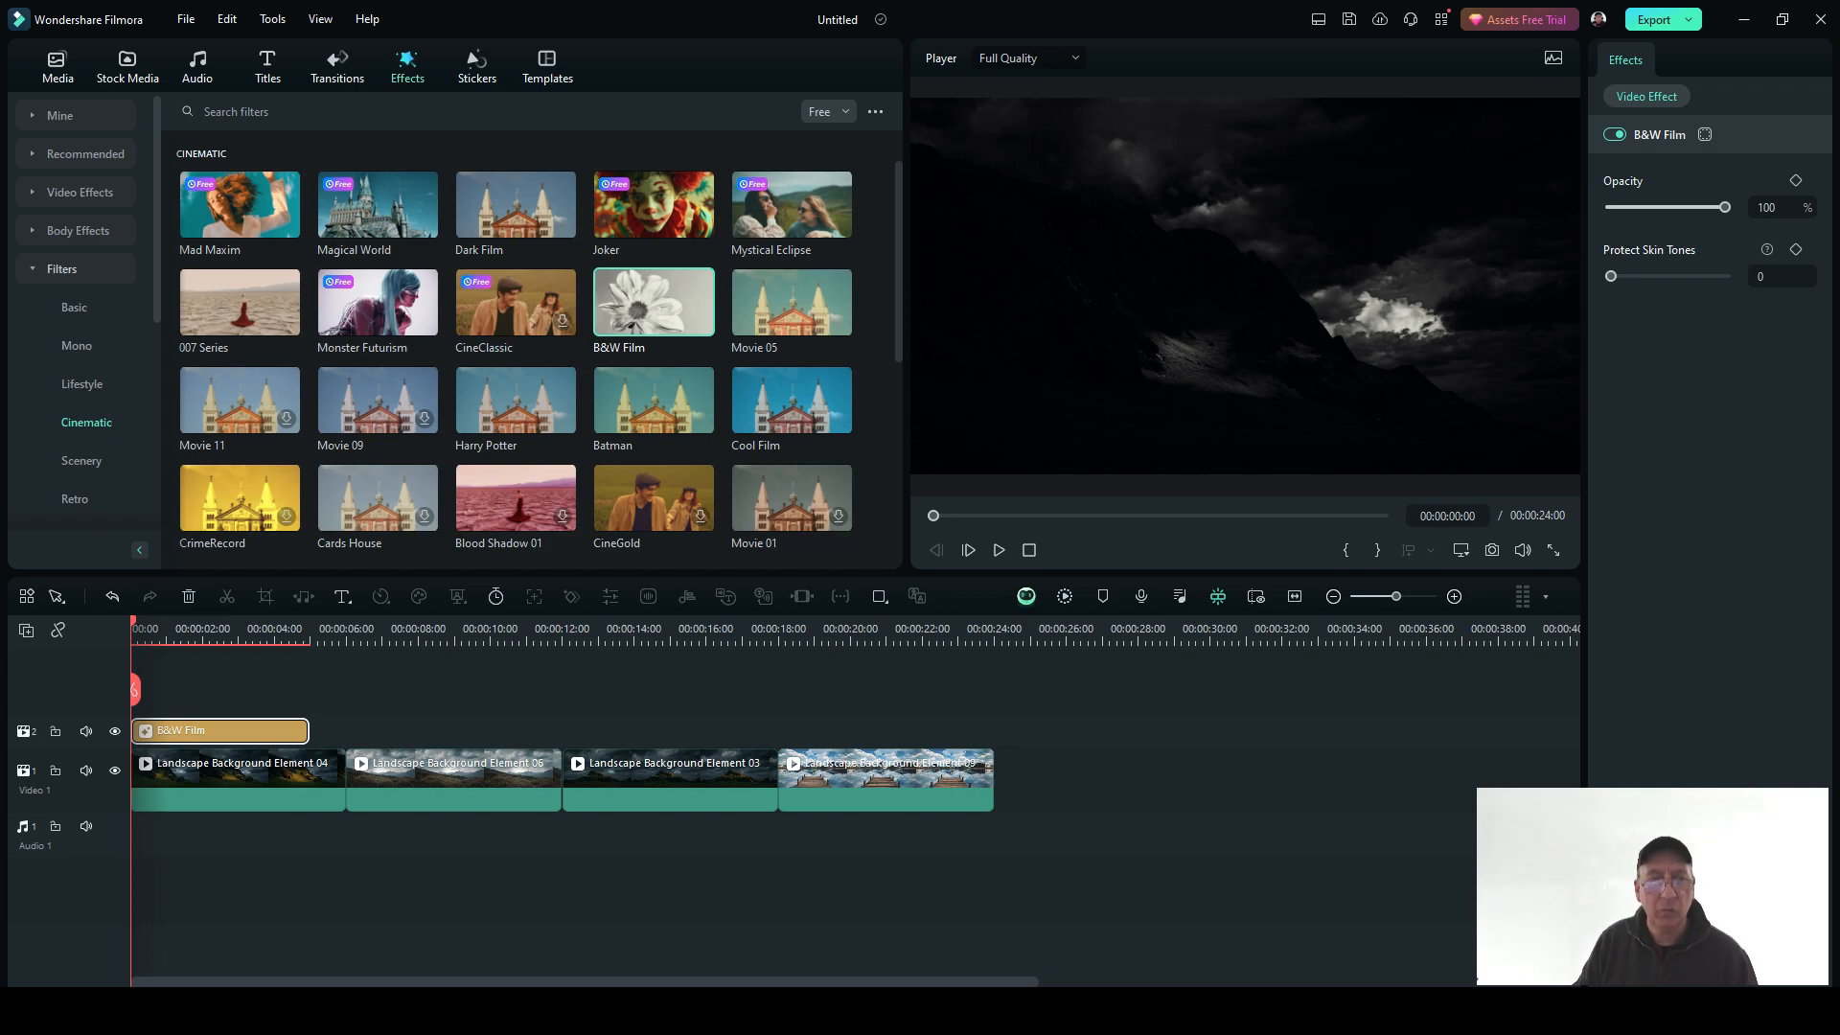
{"action": "right_click", "coordinate": [205, 732]}
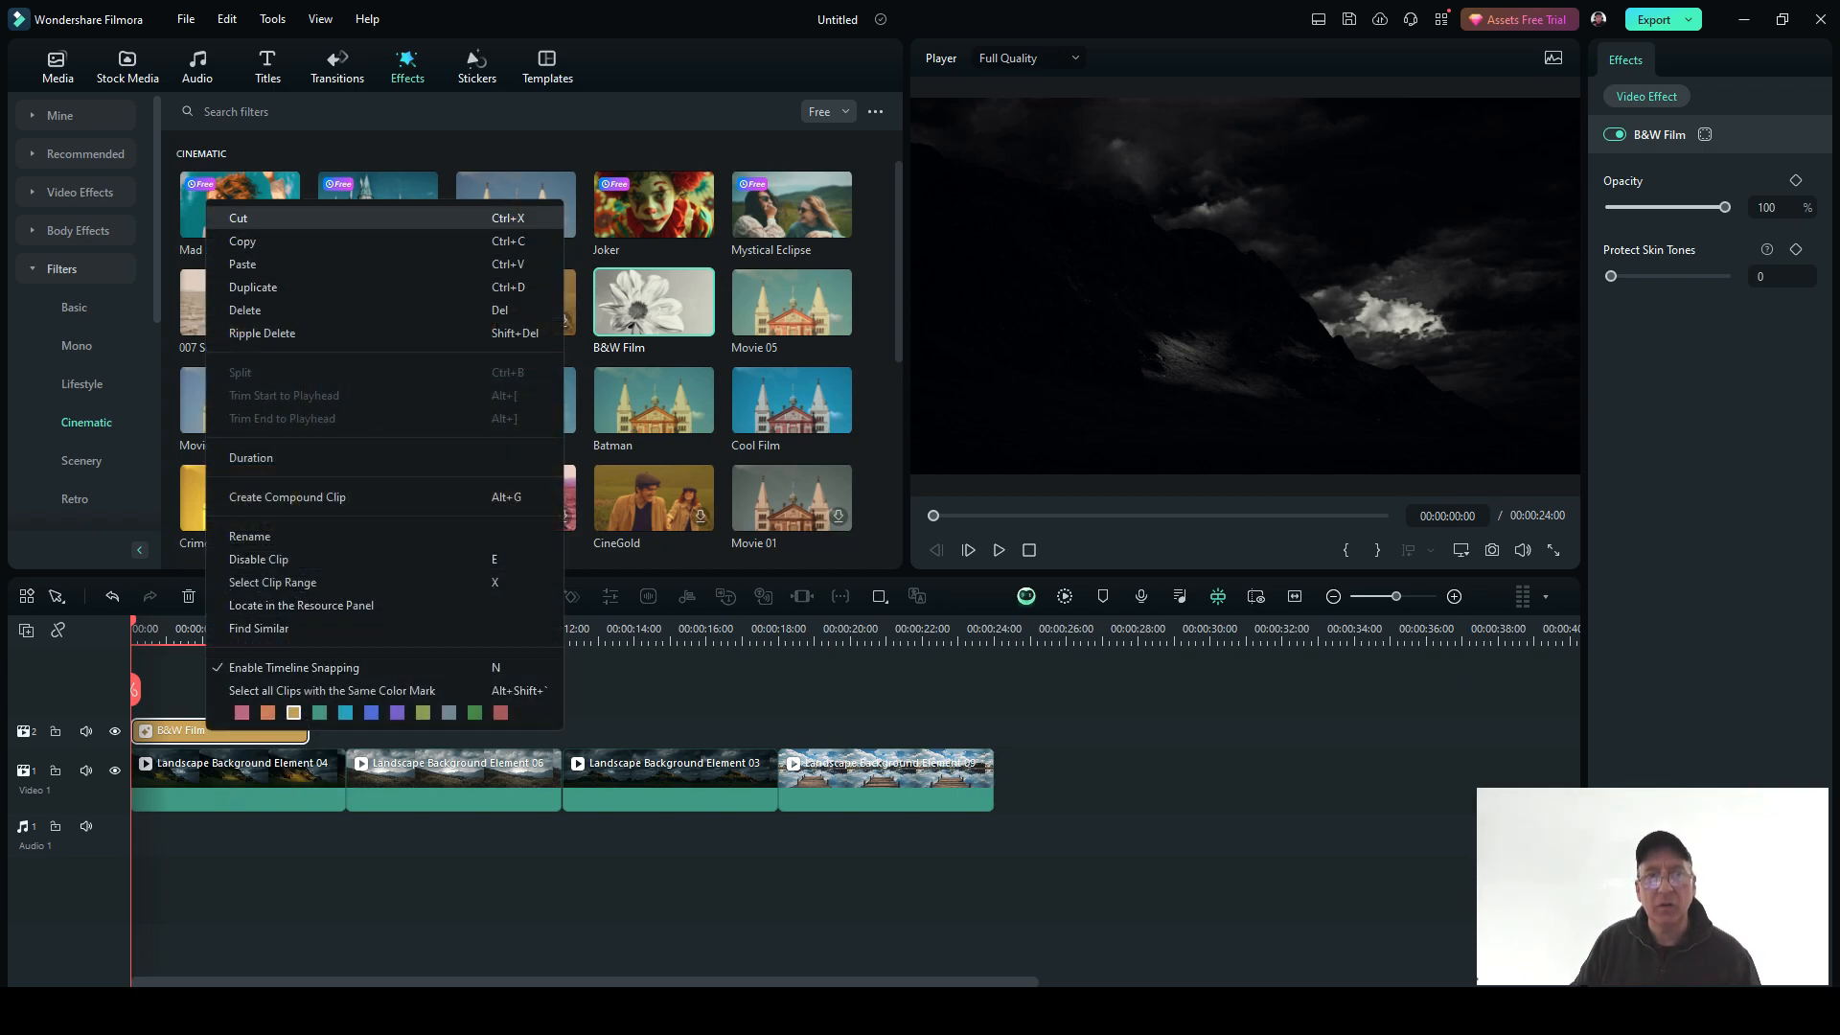
{"action": "left_click", "coordinate": [234, 218]}
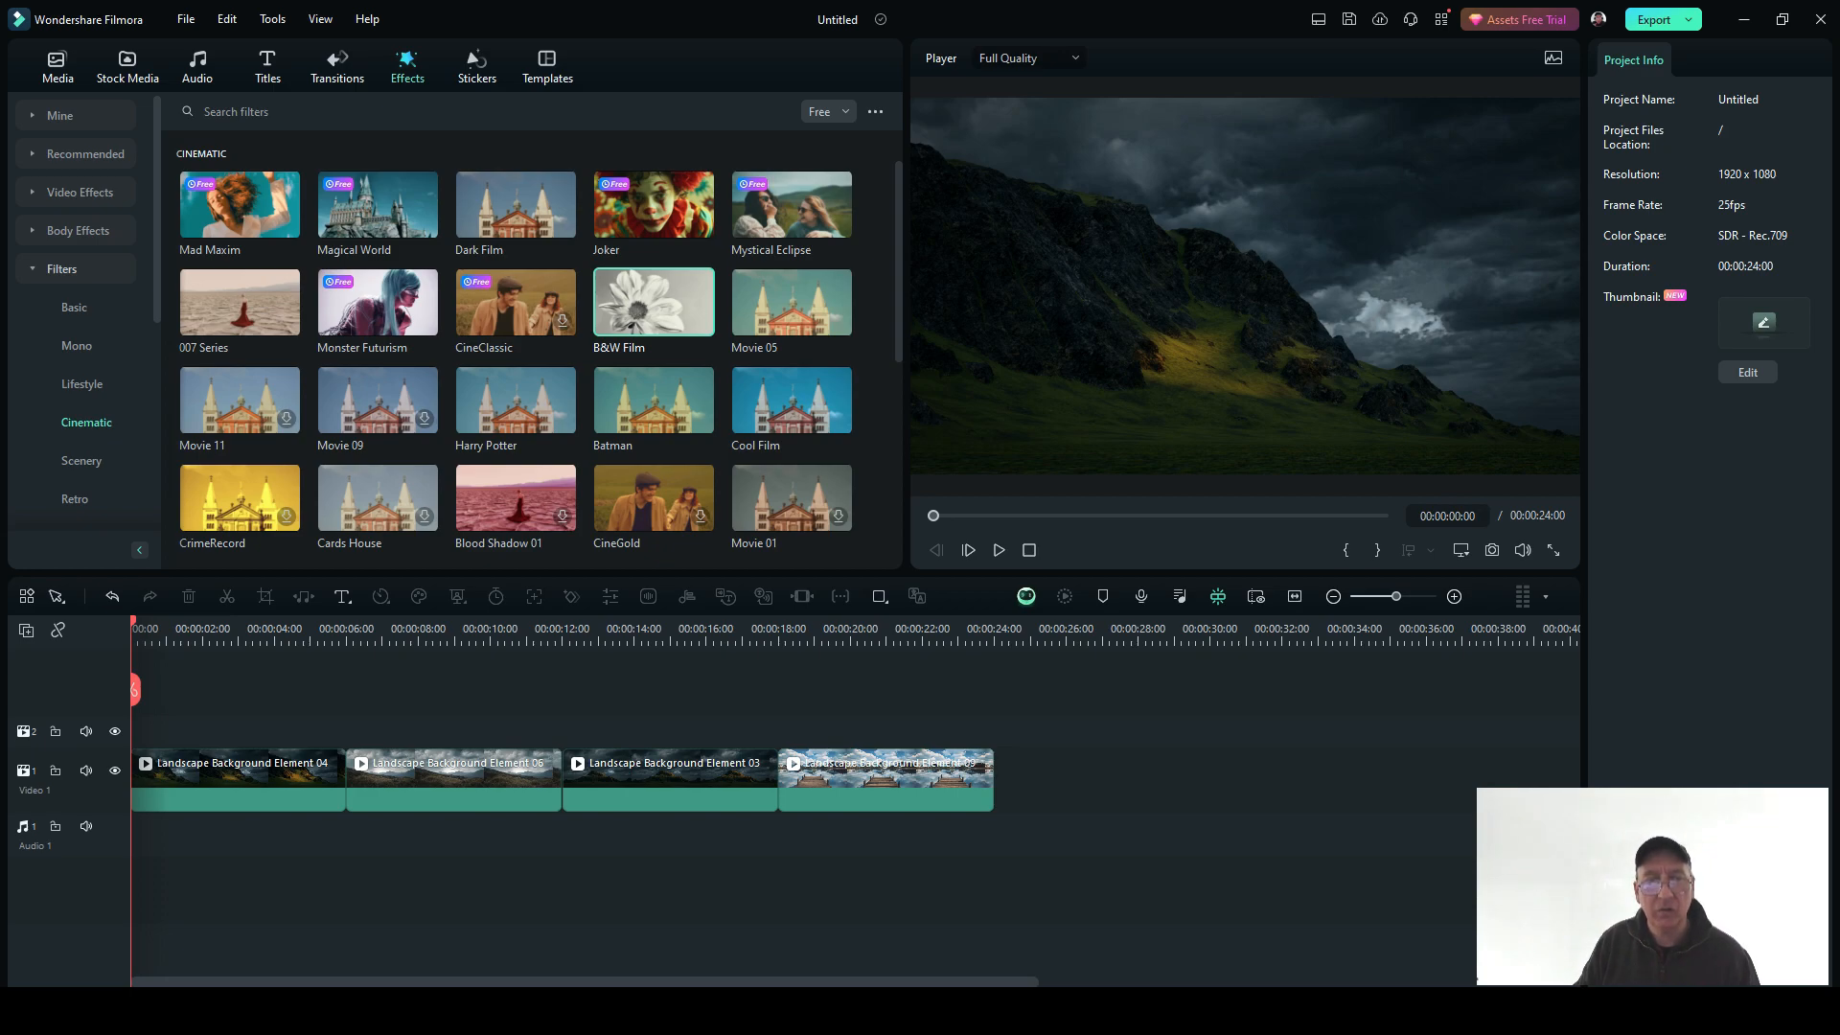
- Scrub to the last clip to view its footage, select the first clip, and return the playhead to the timeline's start
{"action": "left_click_drag", "start_coordinate": [135, 690], "coordinate": [835, 690]}
{"action": "left_click", "coordinate": [238, 778]}
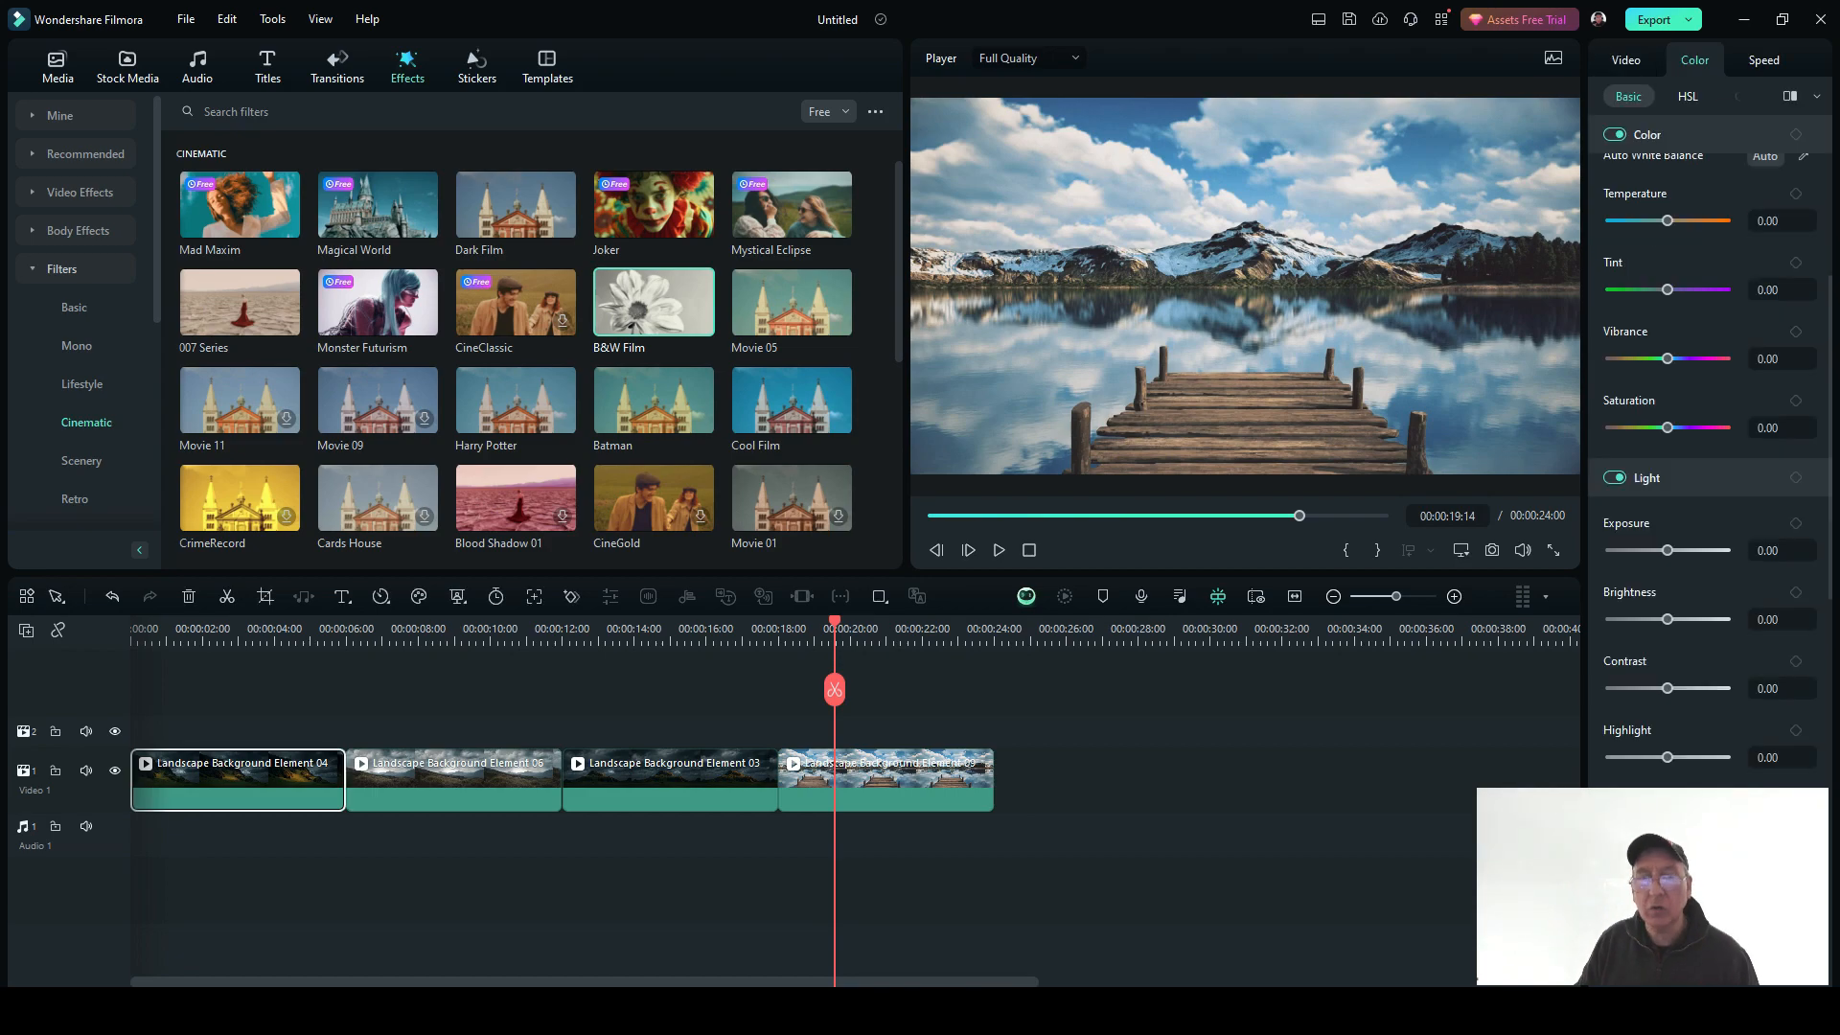
{"action": "left_click_drag", "start_coordinate": [834, 690], "coordinate": [131, 690]}
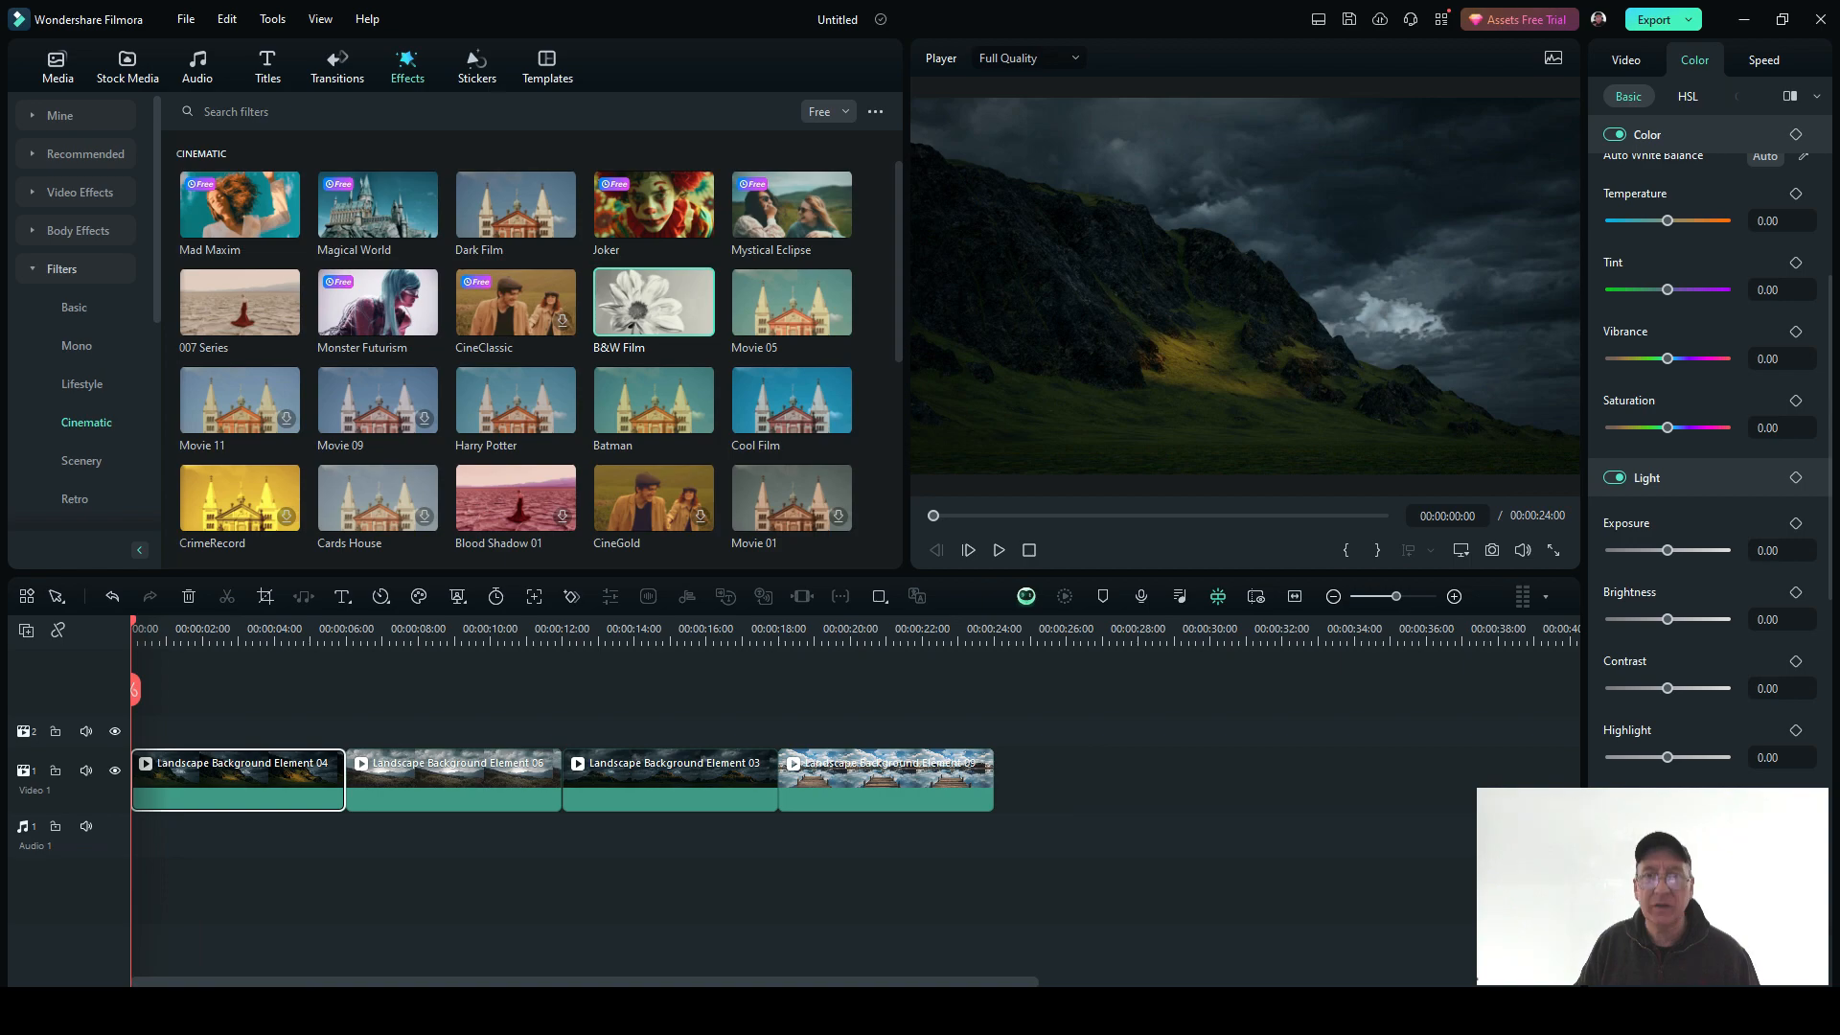
{"action": "key", "text": "space"}
{"action": "key", "text": "space"}
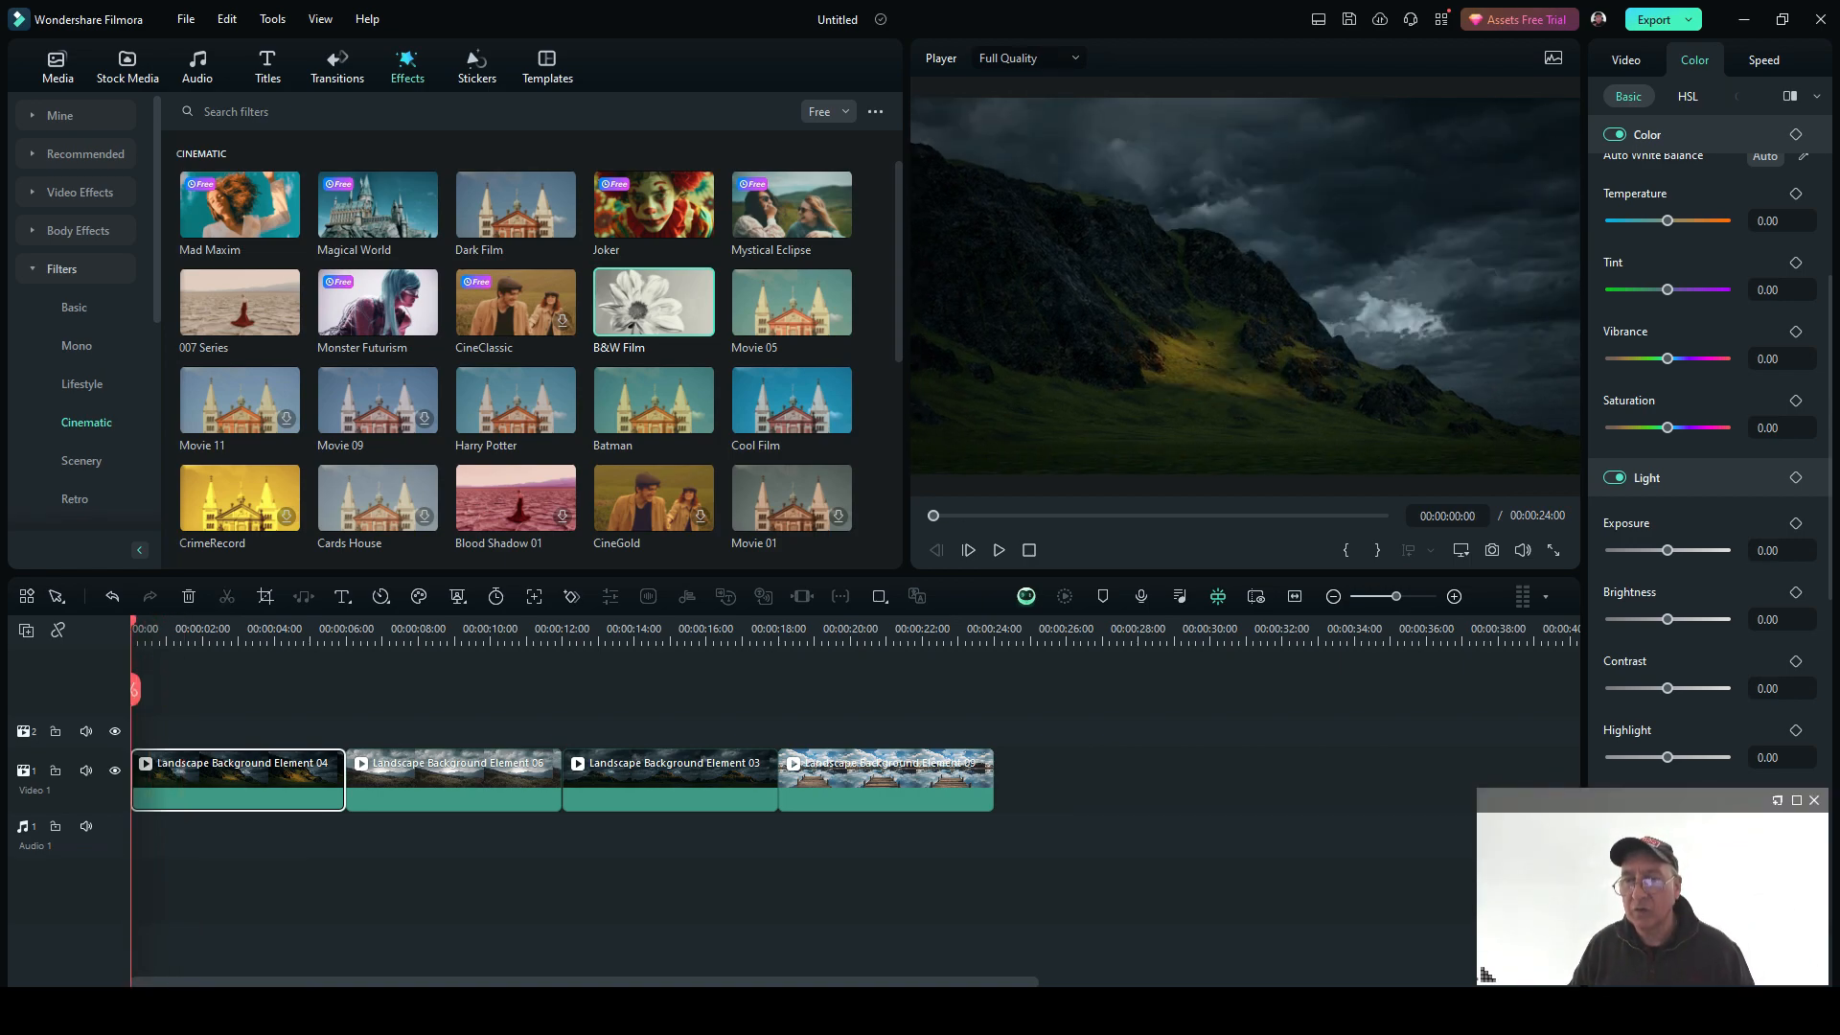
{"action": "left_click_drag", "start_coordinate": [1486, 975], "coordinate": [1227, 980]}
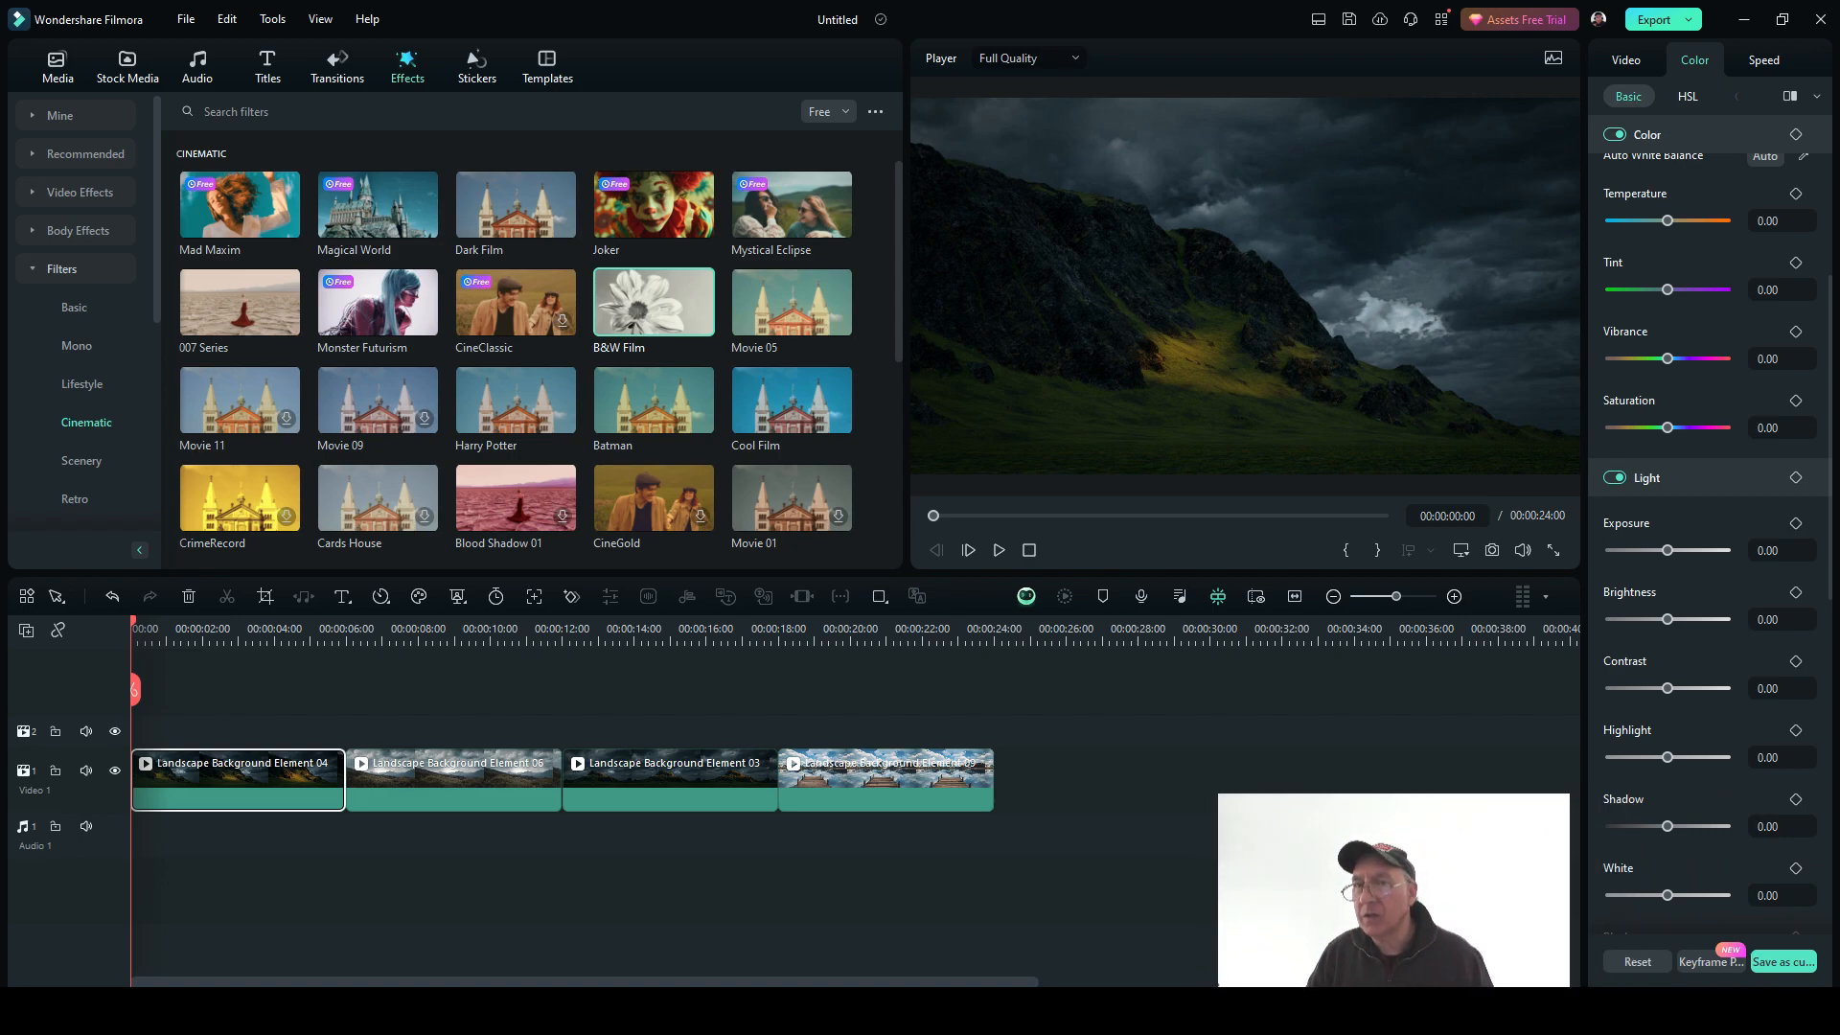
- Try the first color preset on the selected first clip and reset the clip's color settings
{"action": "scroll", "coordinate": [1709, 383], "scroll_direction": "up", "scroll_amount": 5}
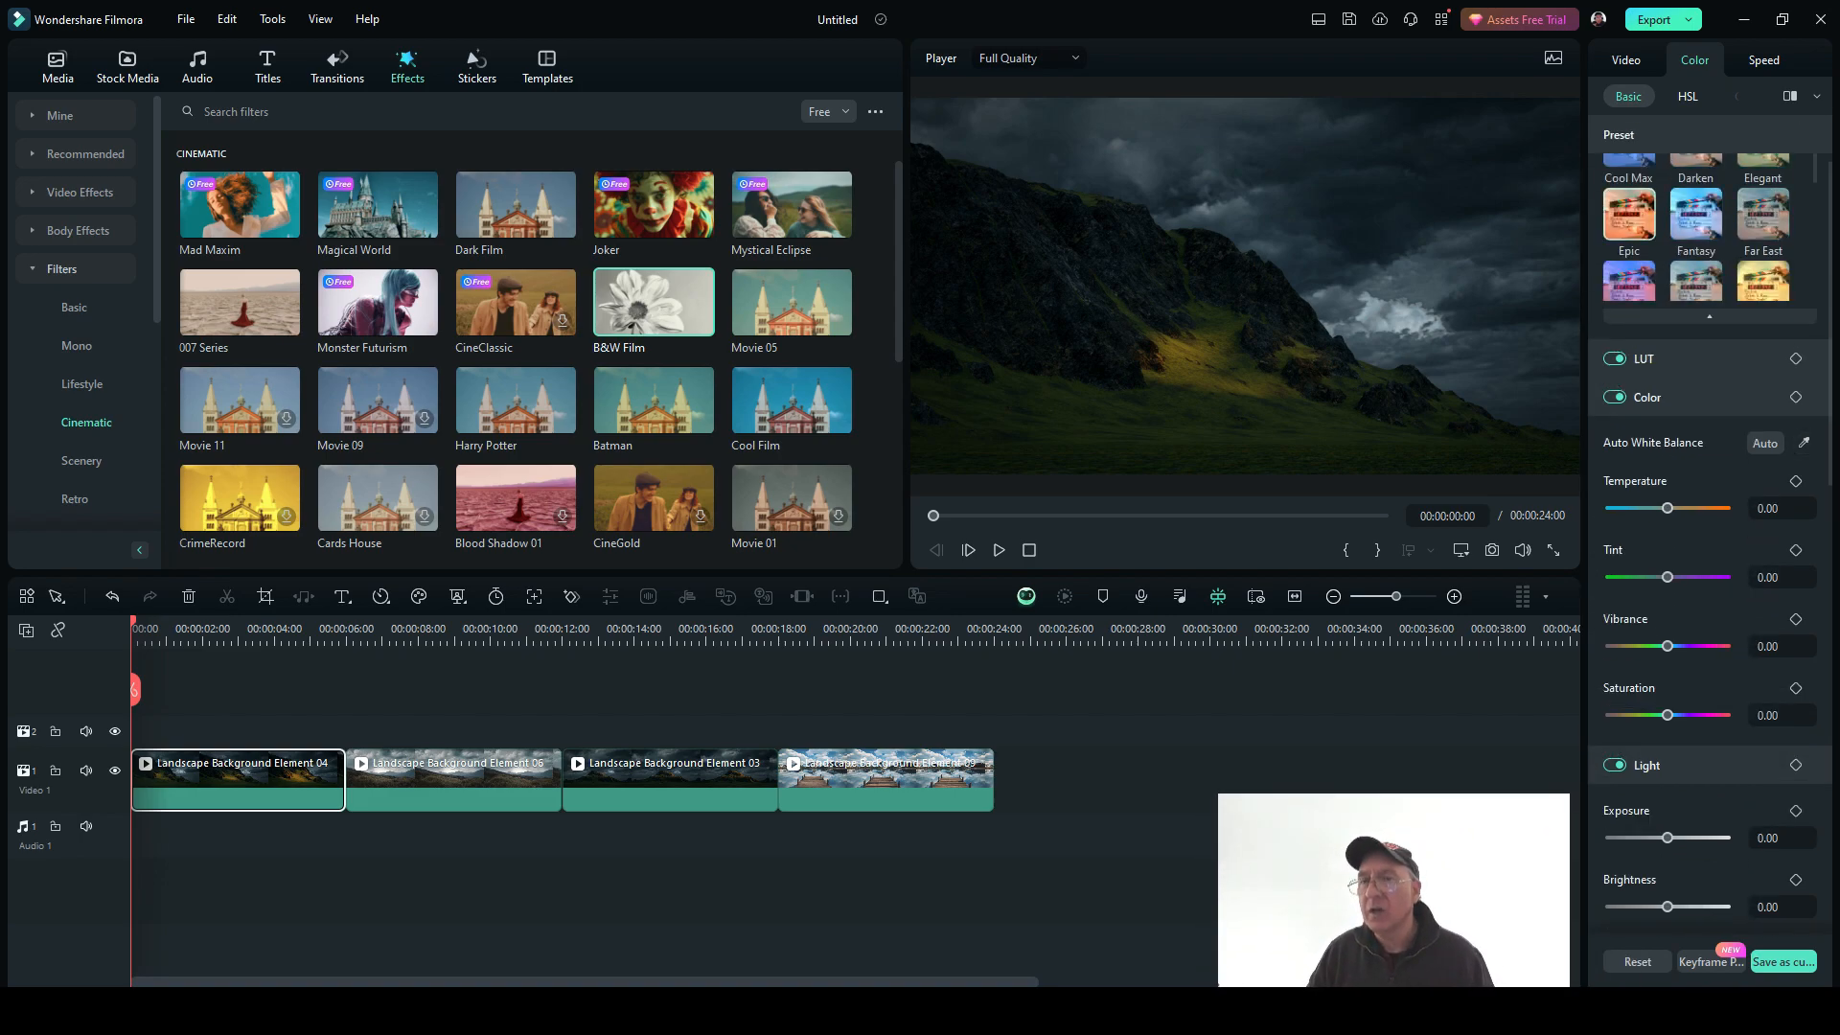
{"action": "scroll", "coordinate": [1629, 197], "scroll_direction": "up", "scroll_amount": 1}
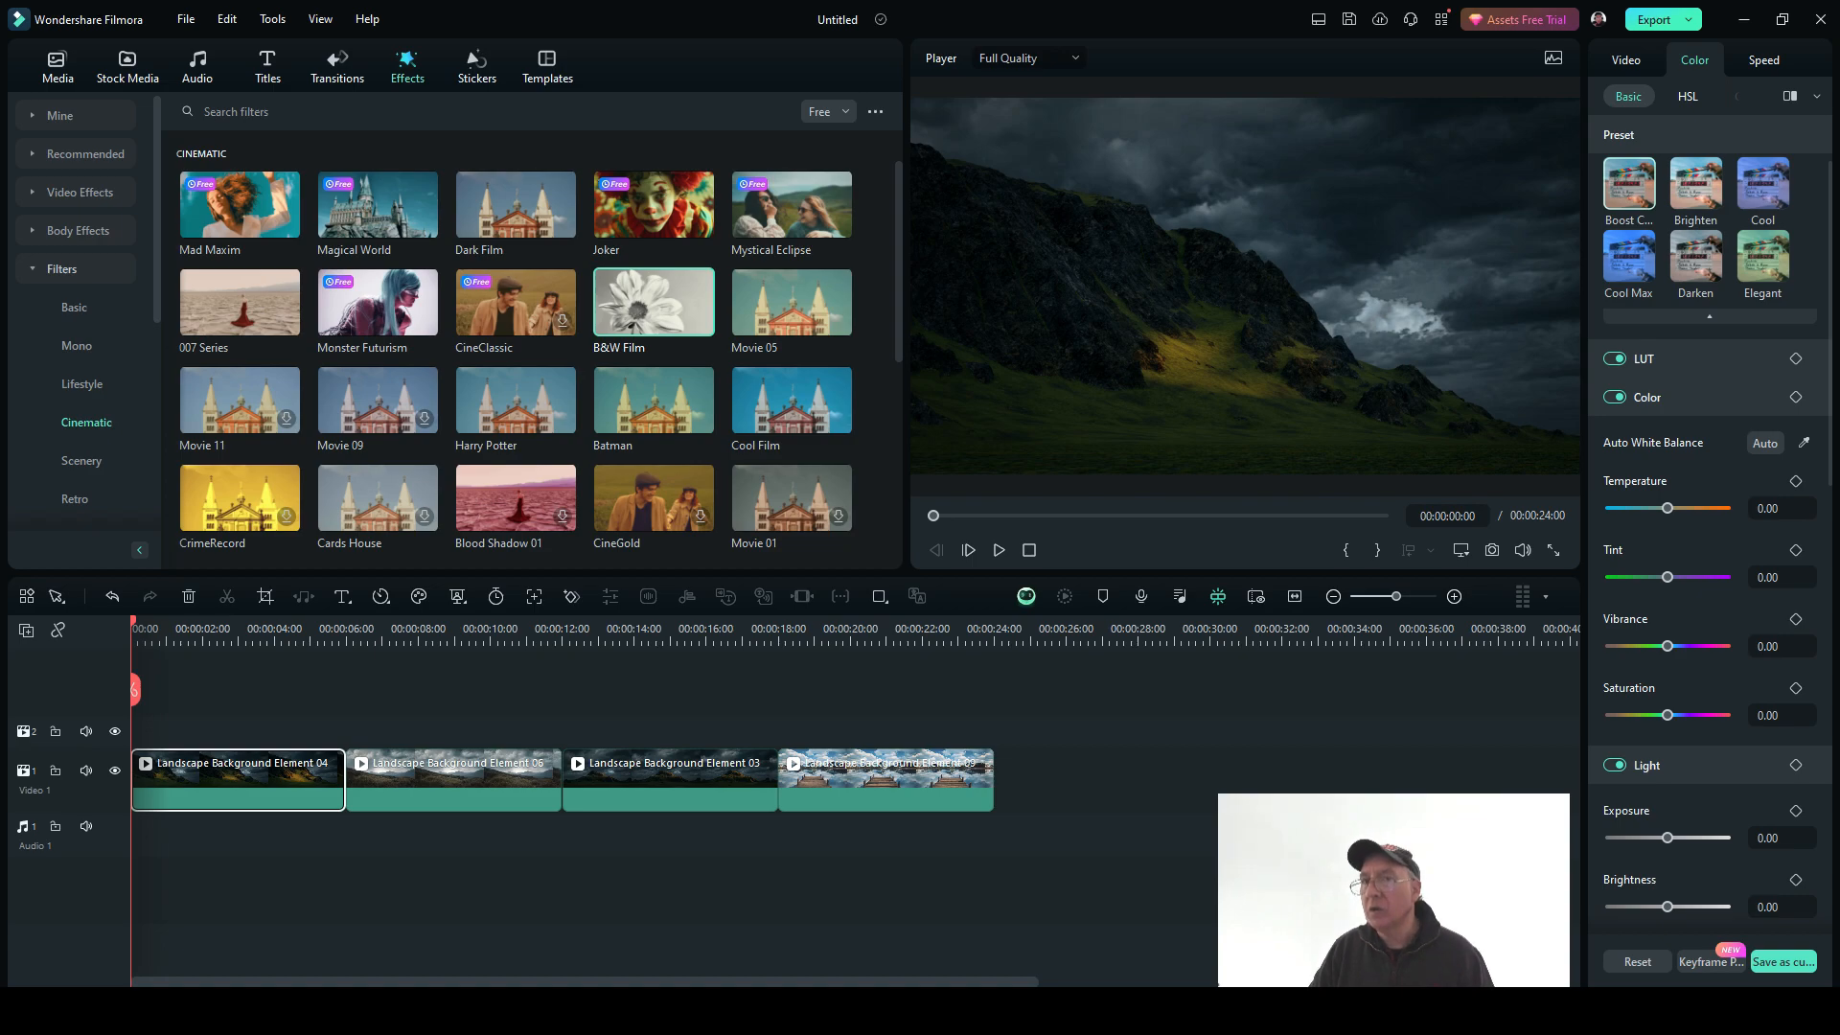
{"action": "left_click", "coordinate": [1629, 183]}
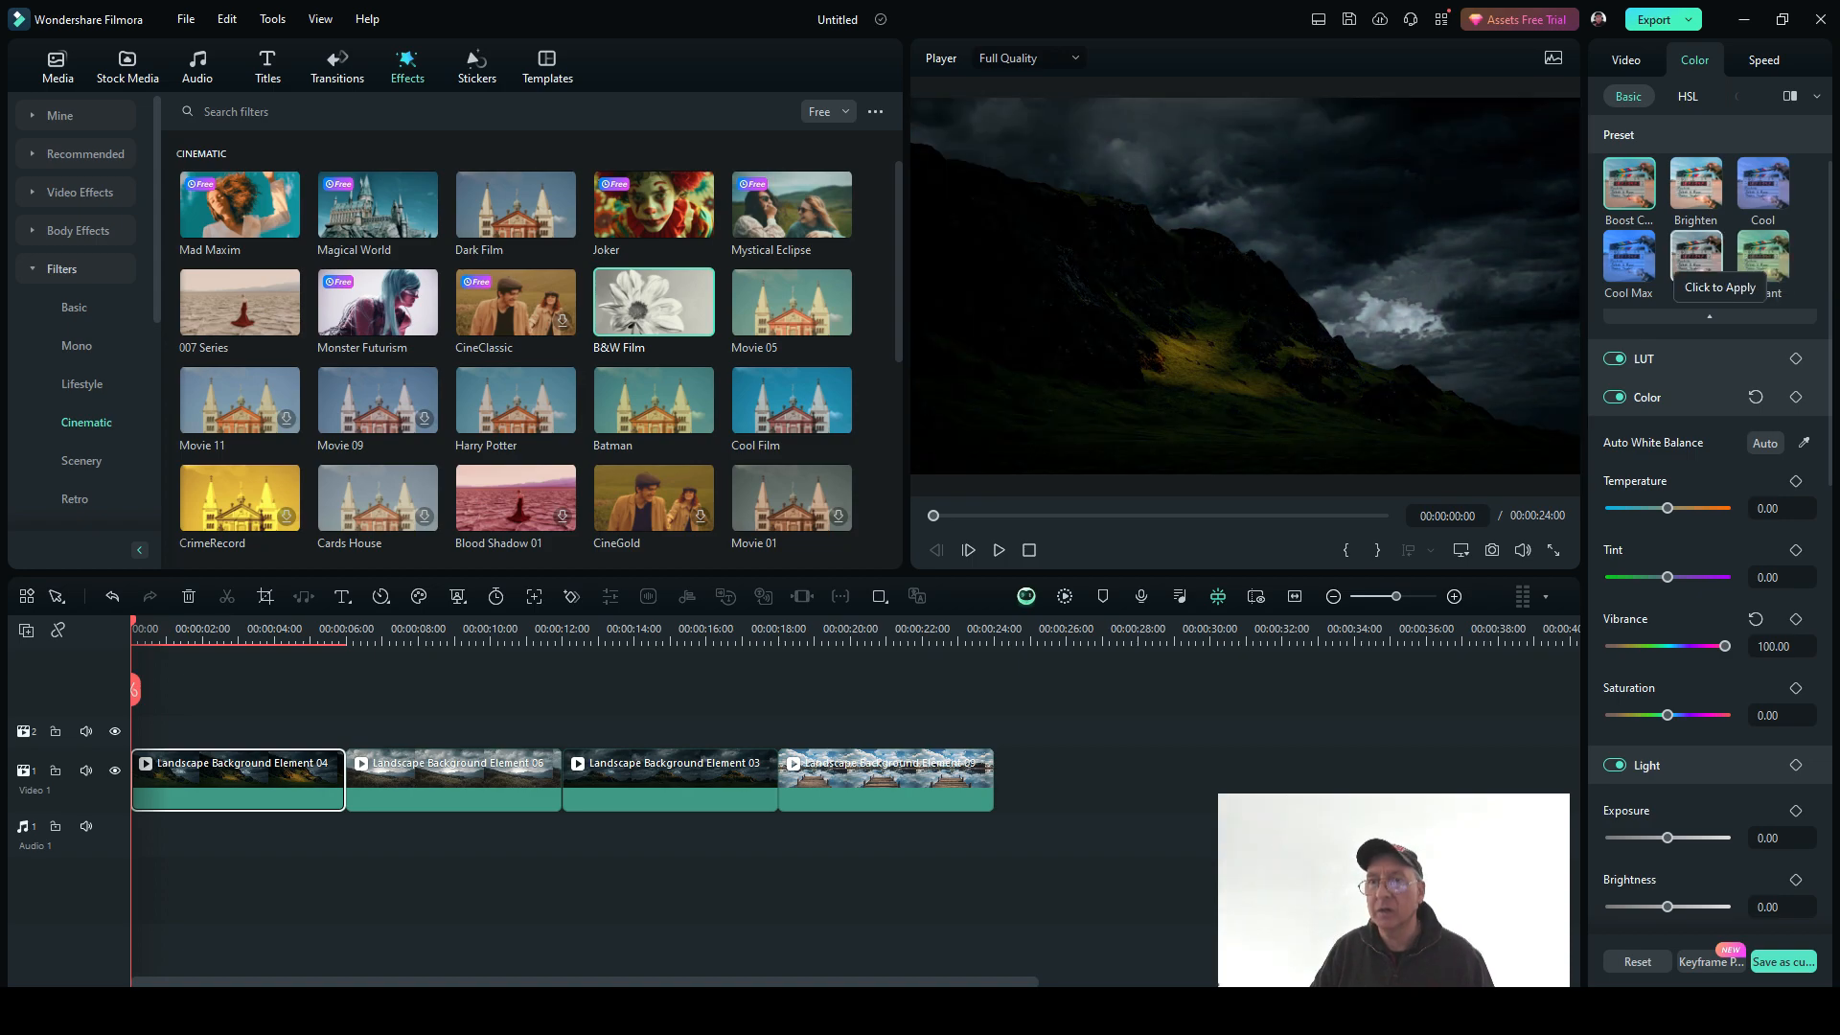
{"action": "scroll", "coordinate": [1697, 240], "scroll_direction": "down", "scroll_amount": 4}
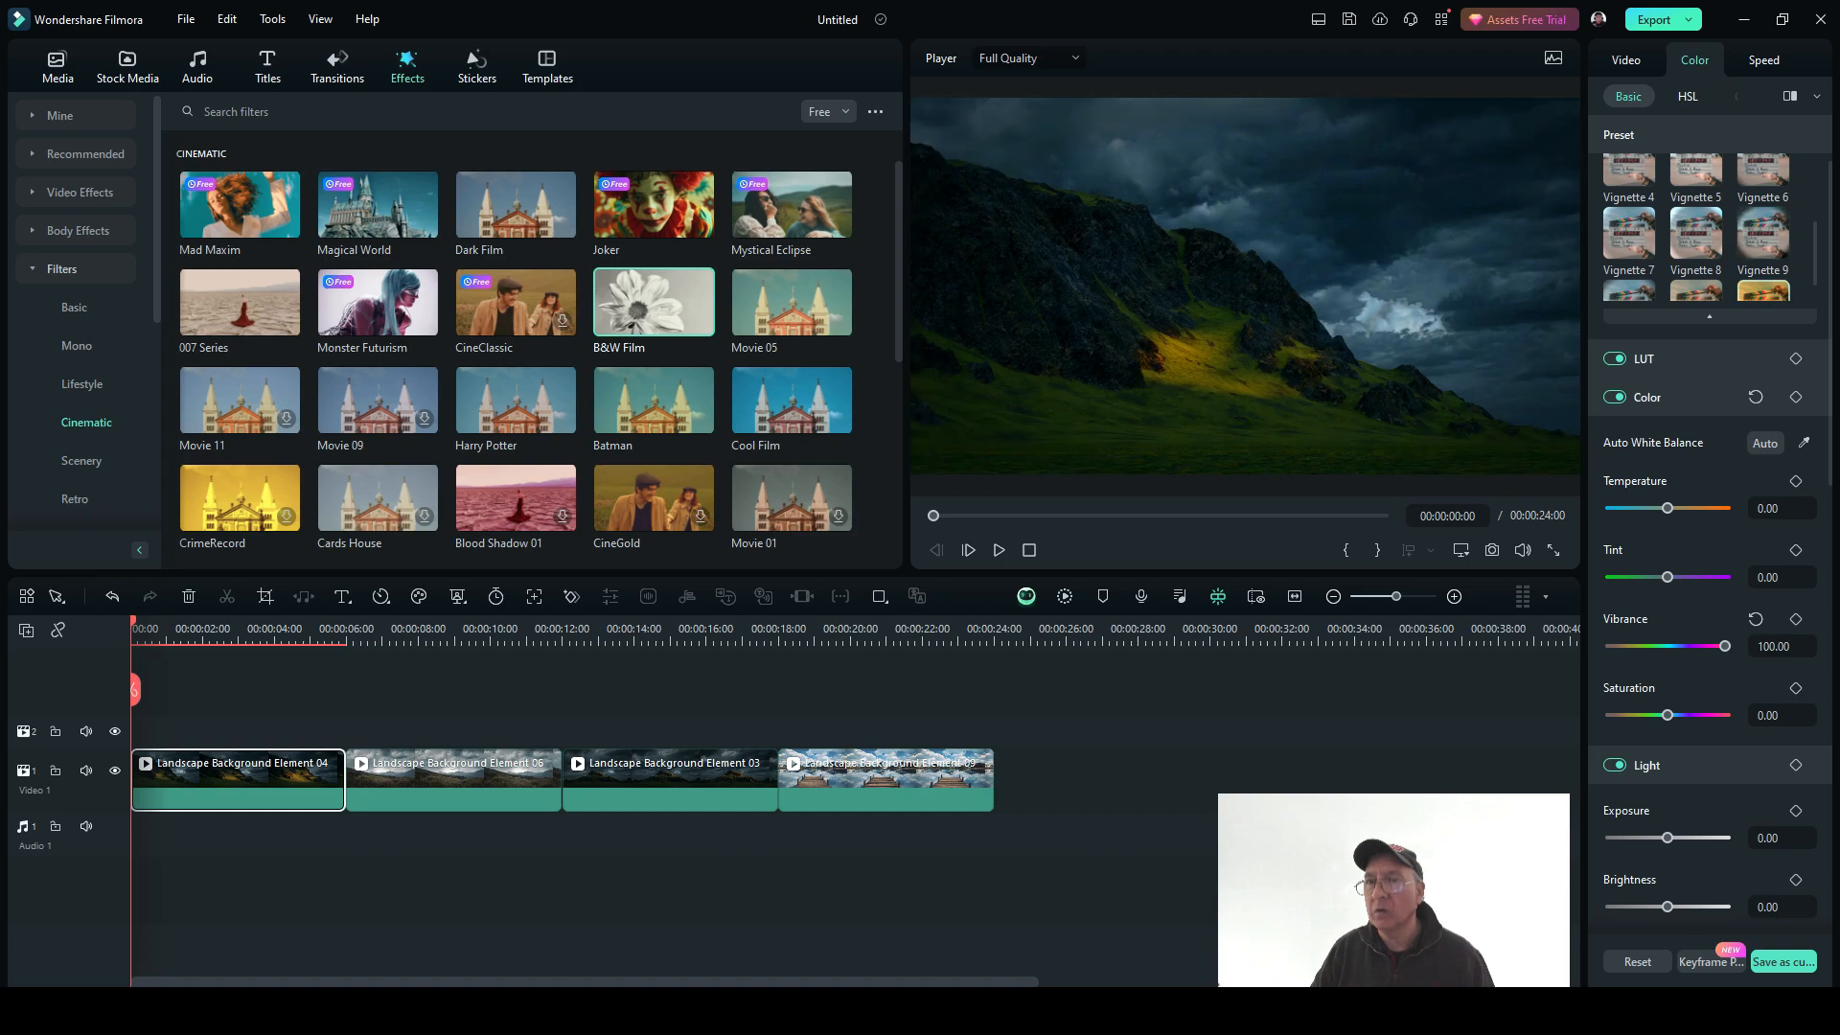
{"action": "scroll", "coordinate": [1764, 278], "scroll_direction": "down", "scroll_amount": 1}
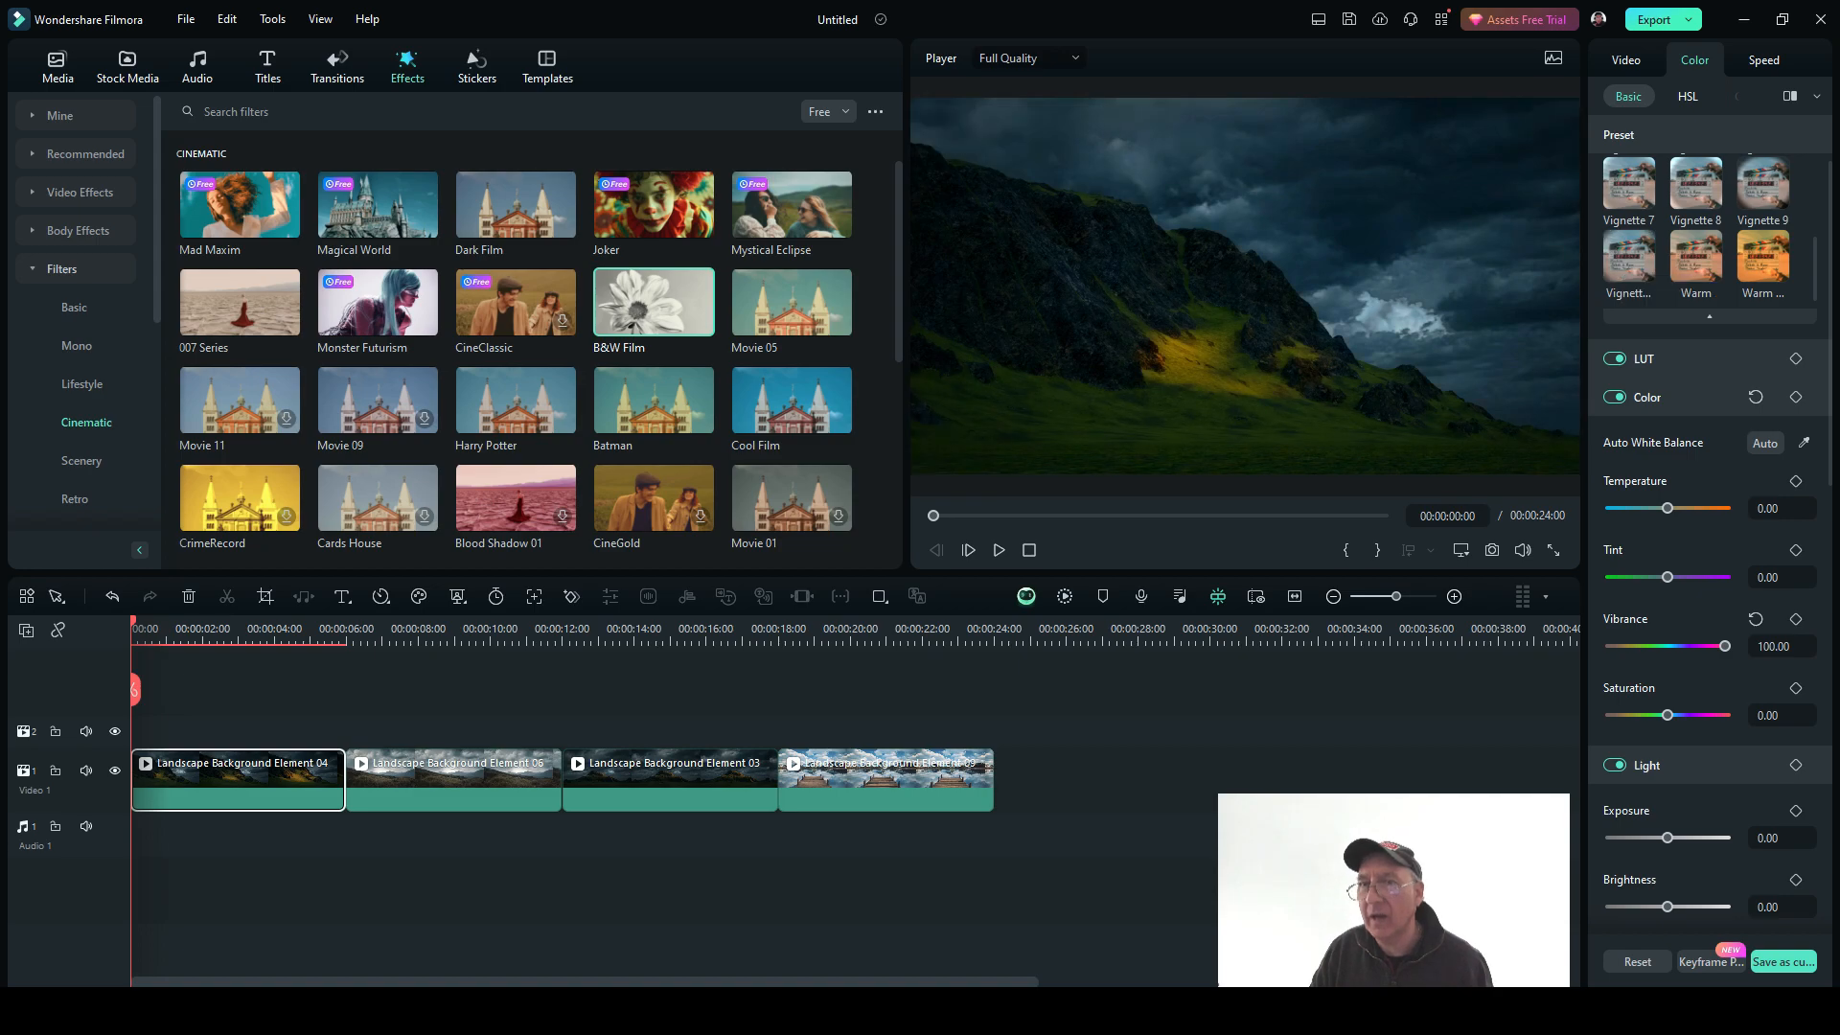
{"action": "scroll", "coordinate": [1696, 230], "scroll_direction": "up", "scroll_amount": 3}
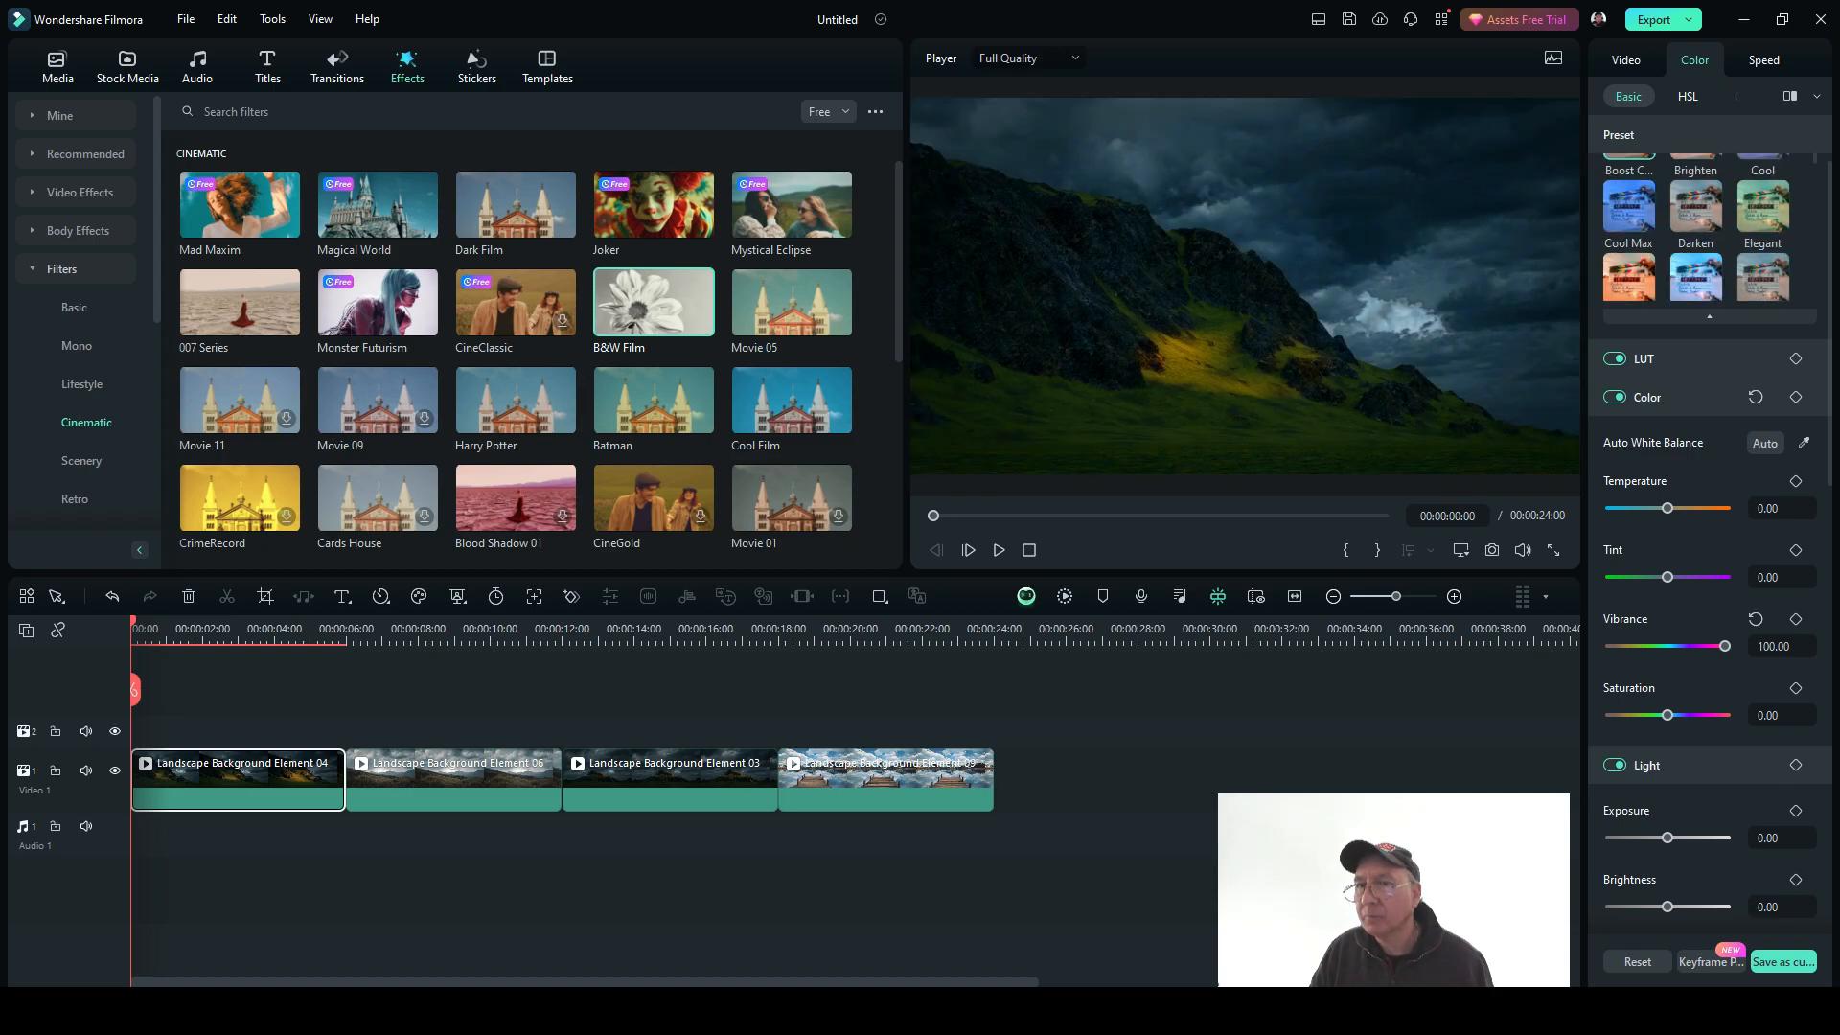
{"action": "scroll", "coordinate": [1697, 239], "scroll_direction": "down", "scroll_amount": 3}
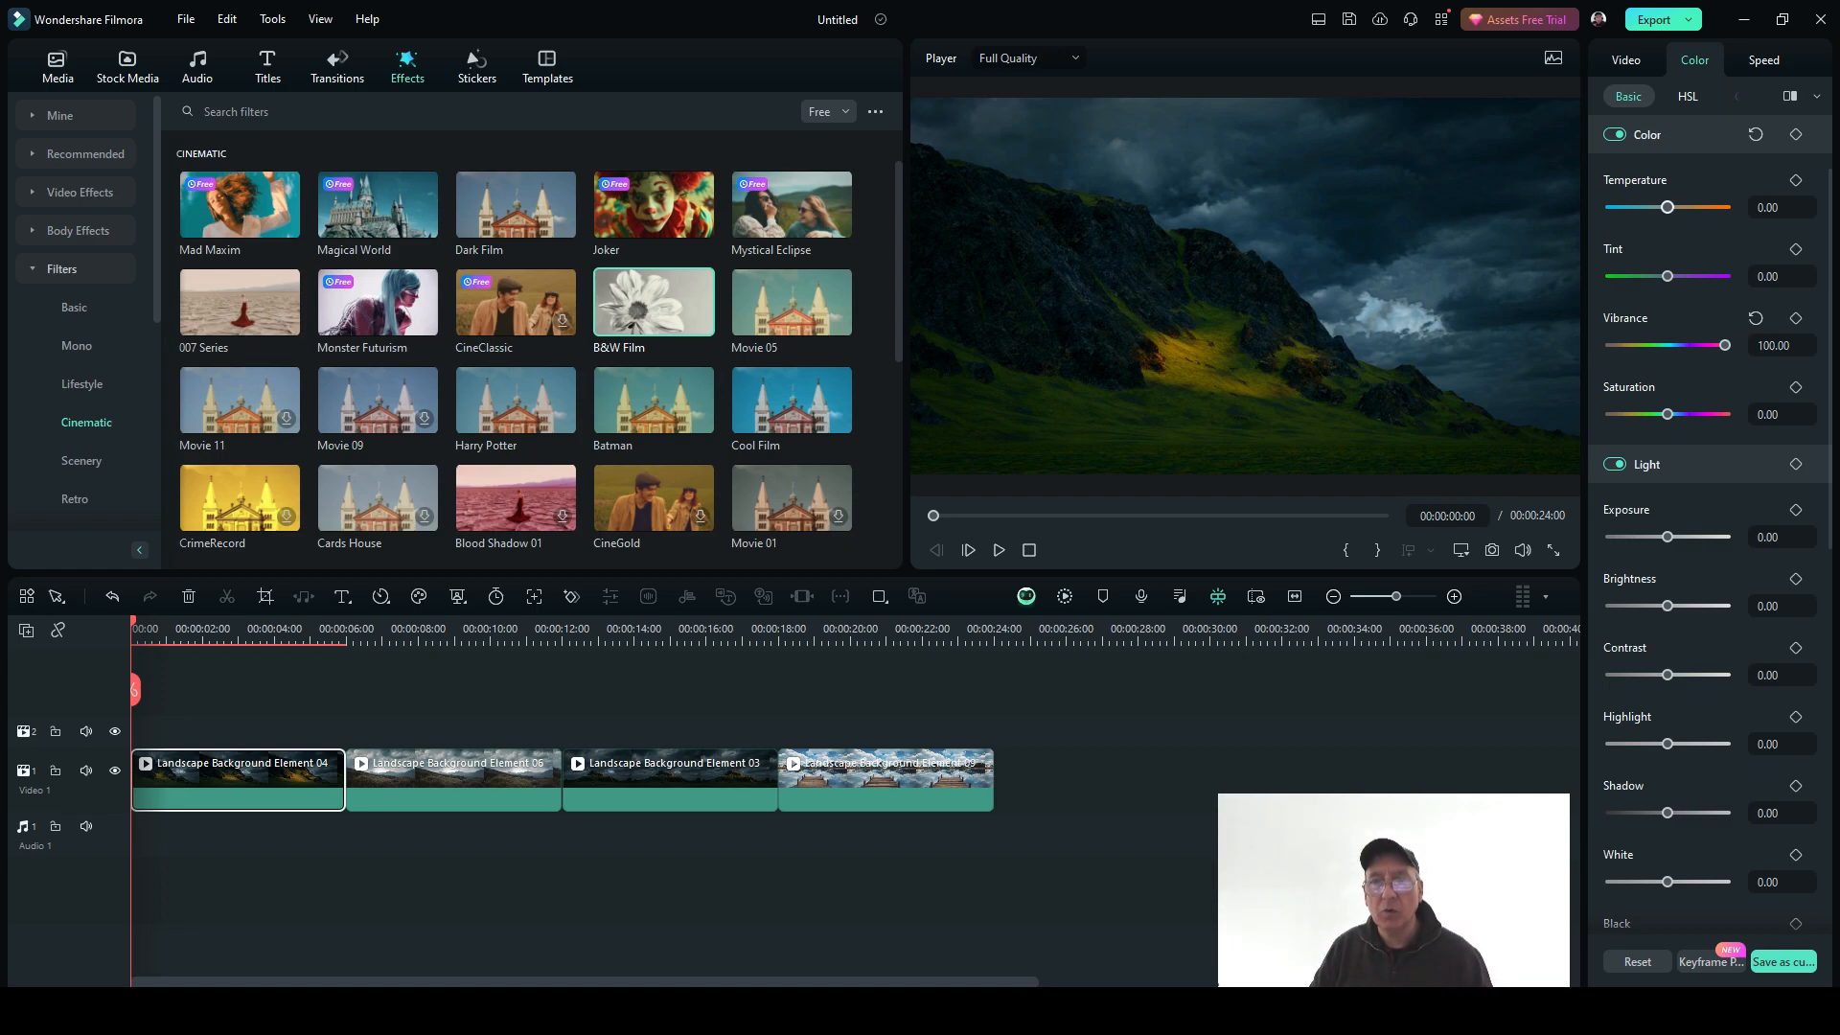
{"action": "left_click", "coordinate": [1638, 962]}
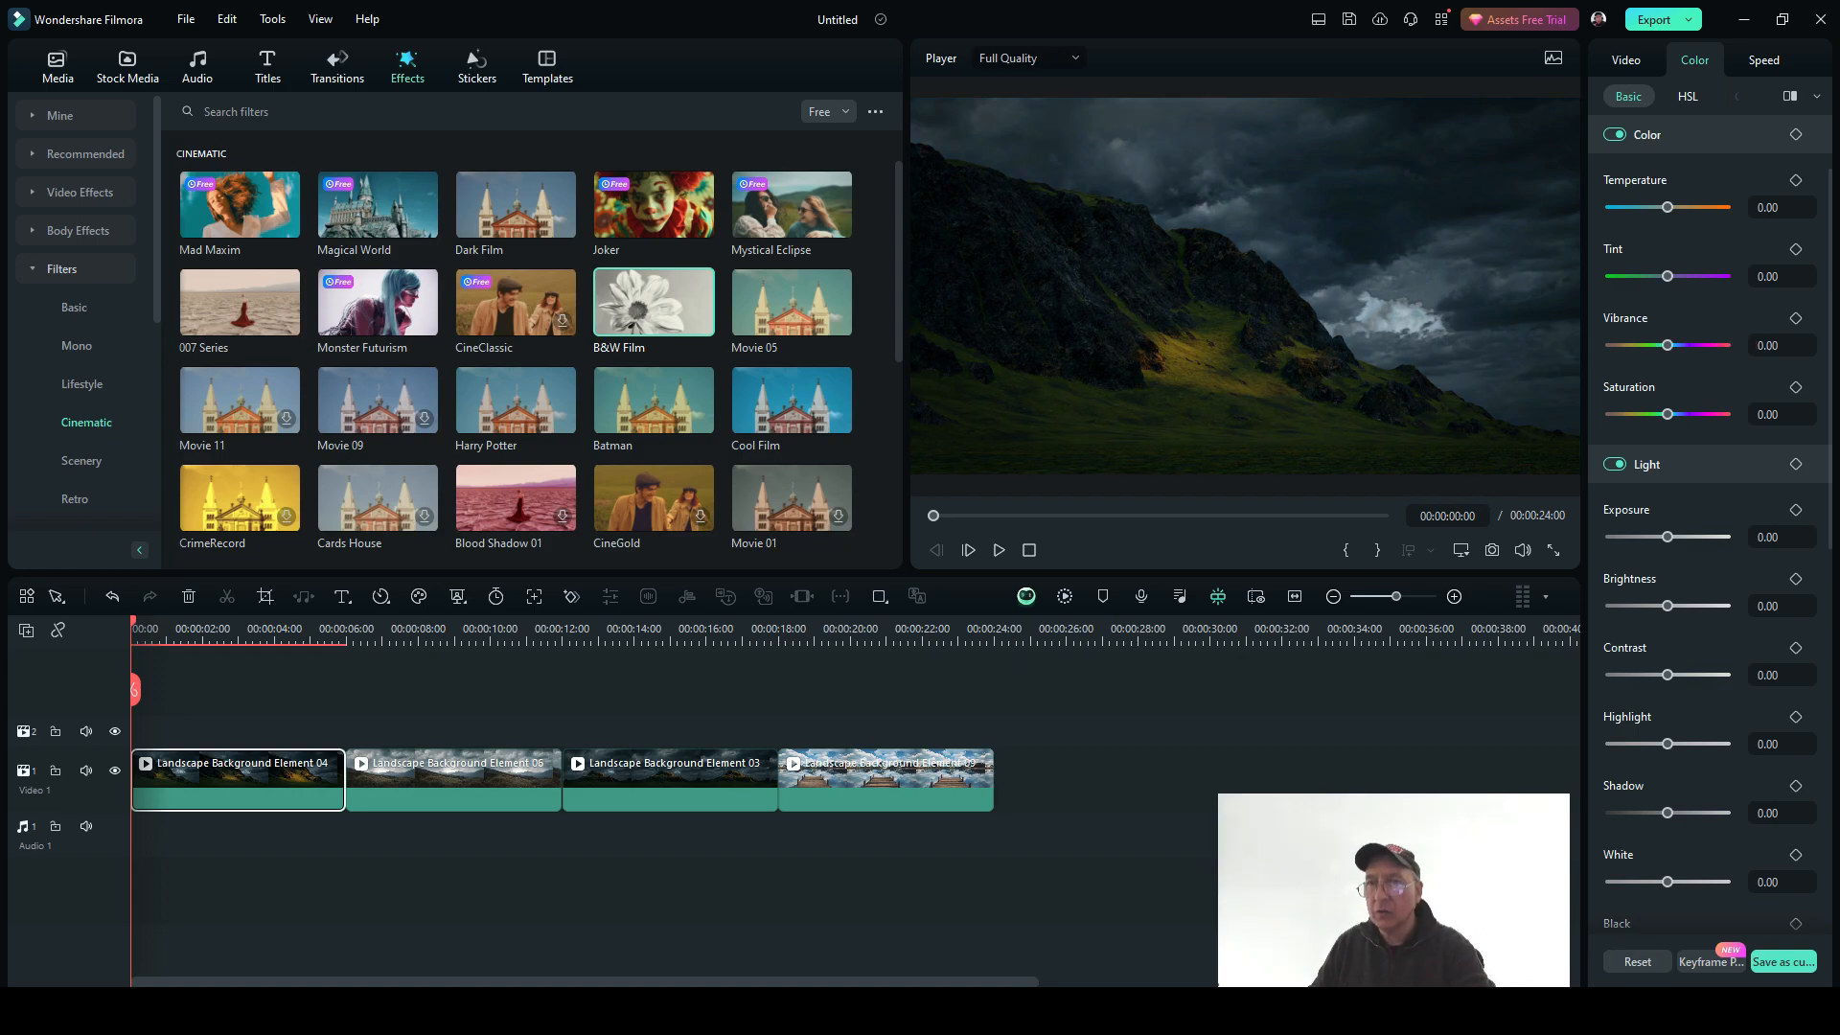
- Set the first clip's Temperature to 65, Tint to -3, Vibrance to 100, Saturation to 78 and Exposure to 34
{"action": "scroll", "coordinate": [1709, 522], "scroll_direction": "up", "scroll_amount": 2}
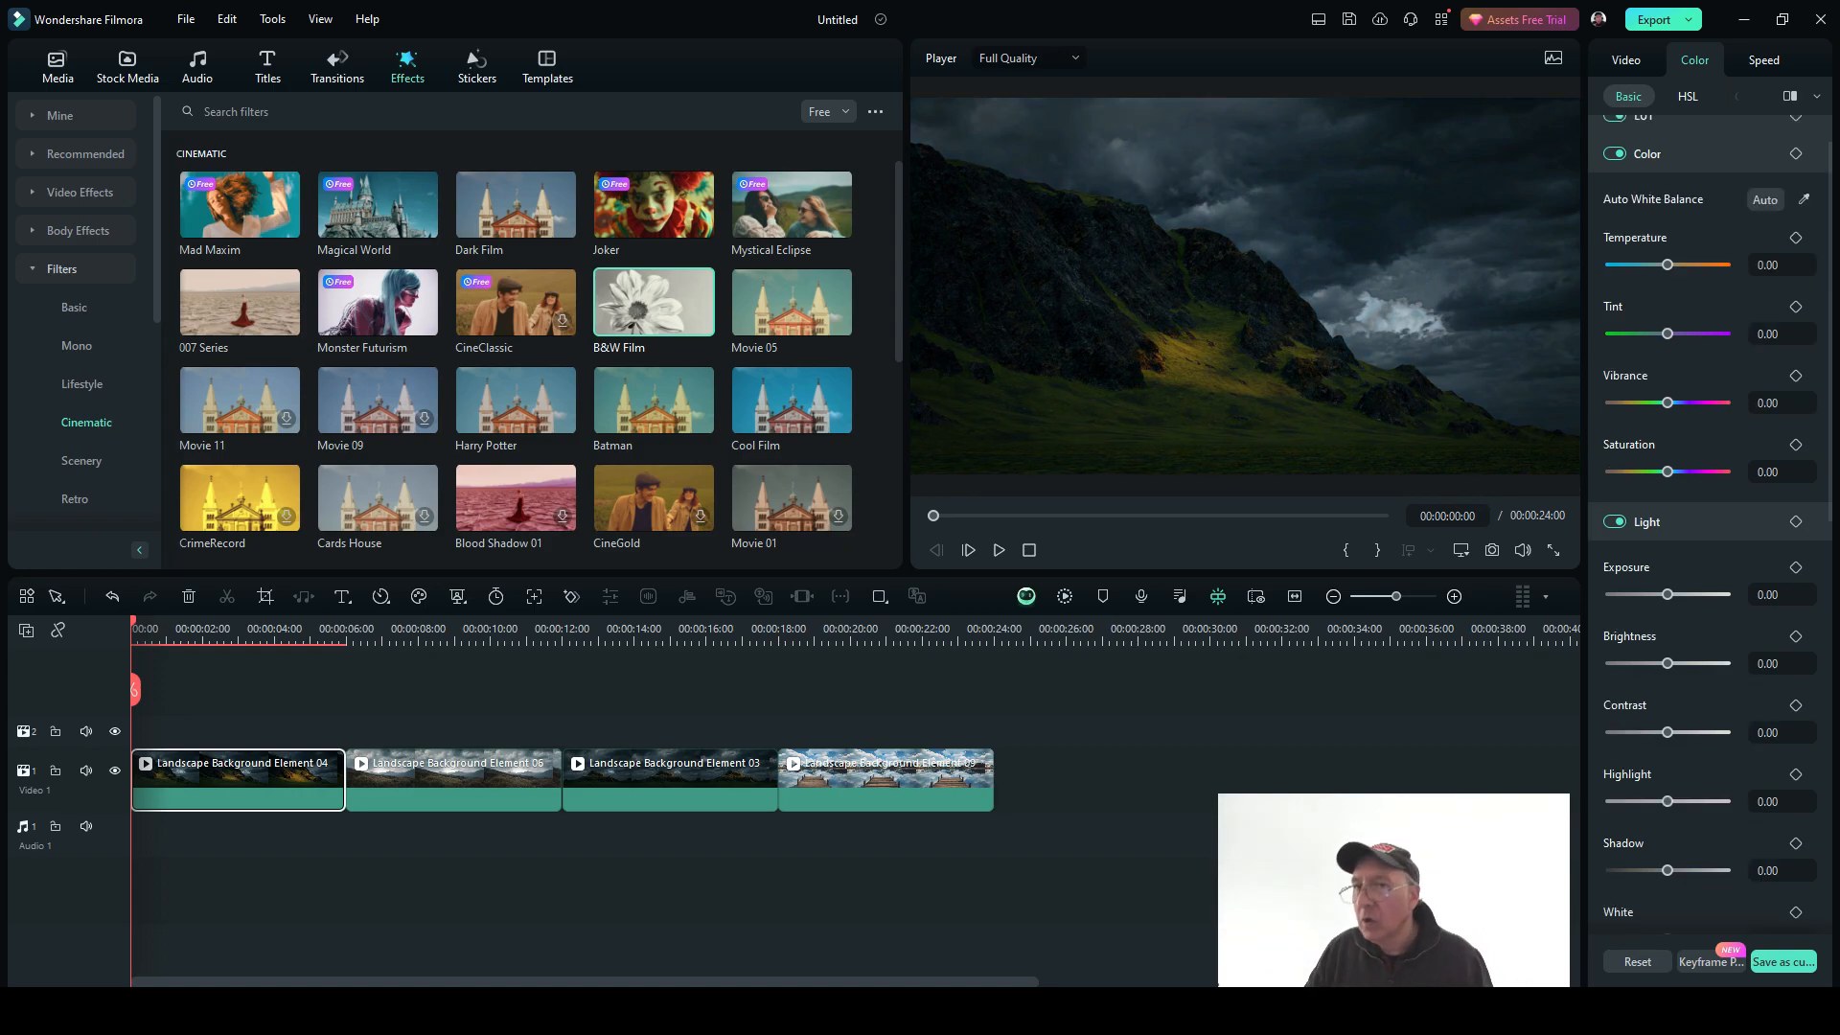
{"action": "left_click_drag", "start_coordinate": [1668, 322], "coordinate": [1705, 322]}
{"action": "mouse_move", "coordinate": [1667, 392]}
{"action": "left_mouse_down"}
{"action": "mouse_move", "coordinate": [1716, 391]}
{"action": "mouse_move", "coordinate": [1610, 391]}
{"action": "mouse_move", "coordinate": [1666, 391]}
{"action": "left_mouse_up"}
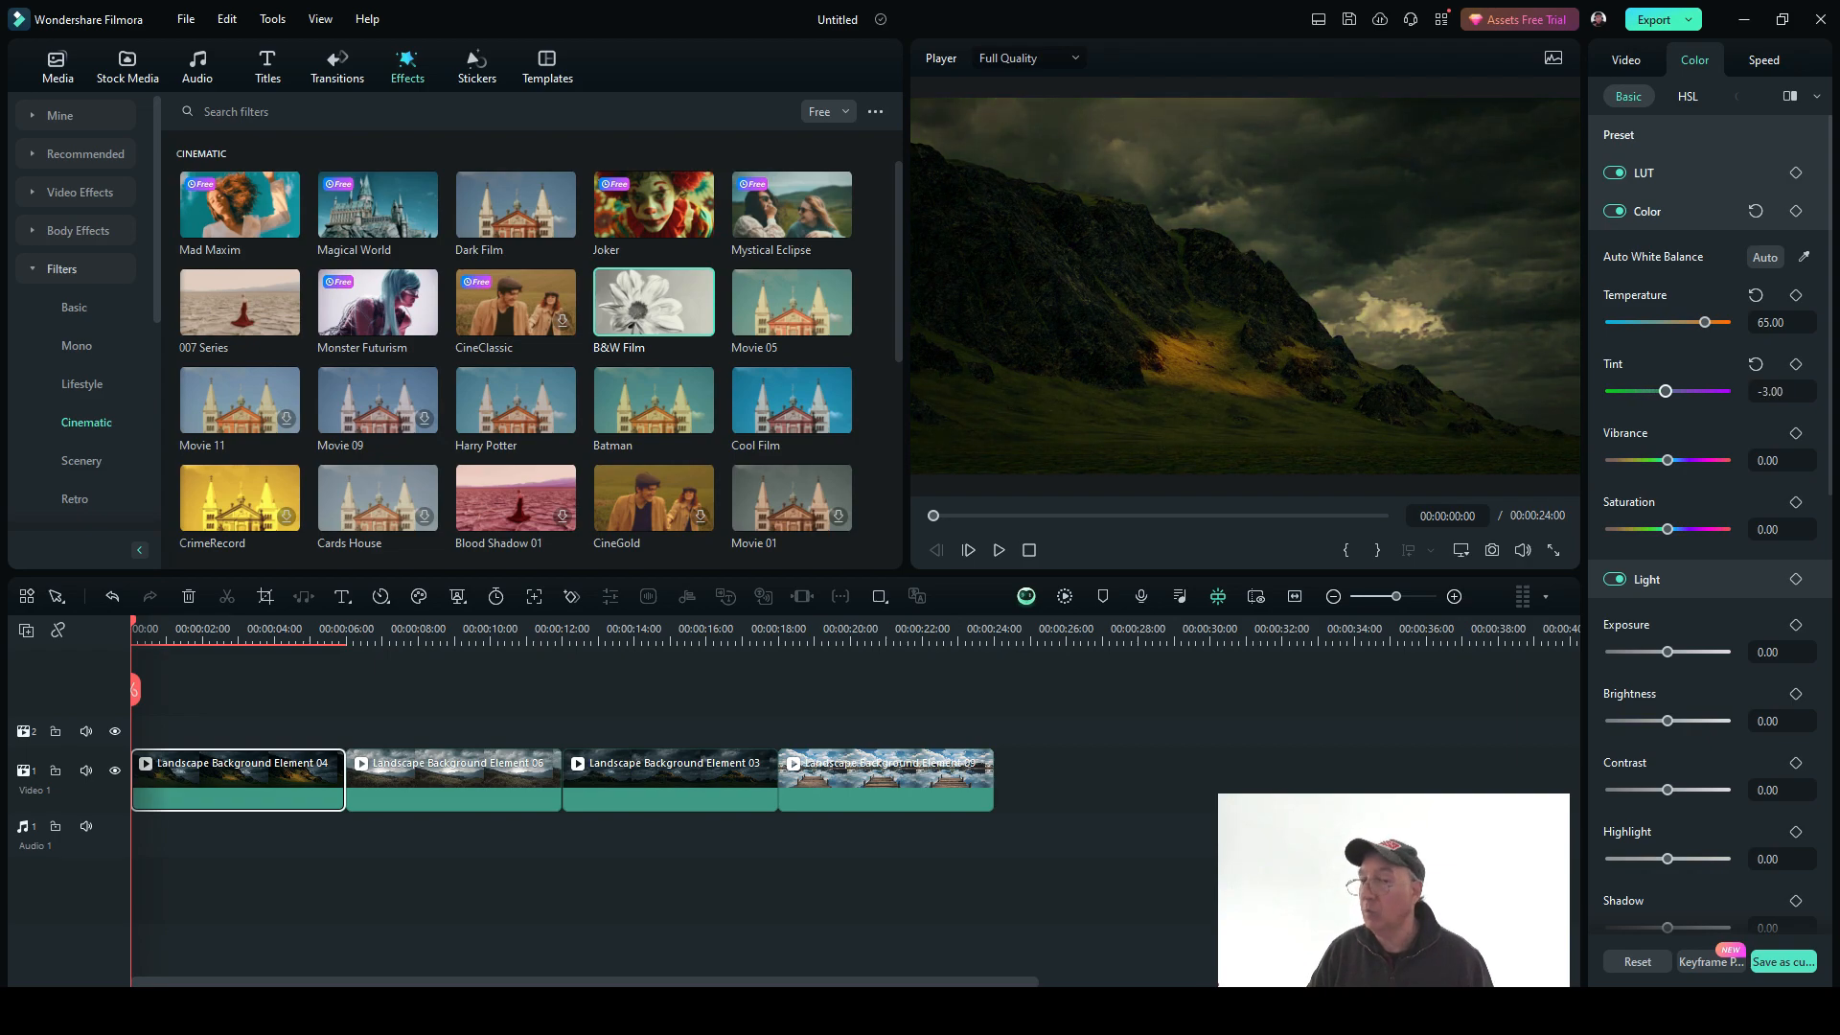
{"action": "left_click_drag", "start_coordinate": [1668, 461], "coordinate": [1720, 460]}
{"action": "mouse_move", "coordinate": [1718, 460]}
{"action": "left_mouse_down"}
{"action": "mouse_move", "coordinate": [1622, 460]}
{"action": "mouse_move", "coordinate": [1725, 461]}
{"action": "left_mouse_up"}
{"action": "left_click_drag", "start_coordinate": [1668, 529], "coordinate": [1712, 530]}
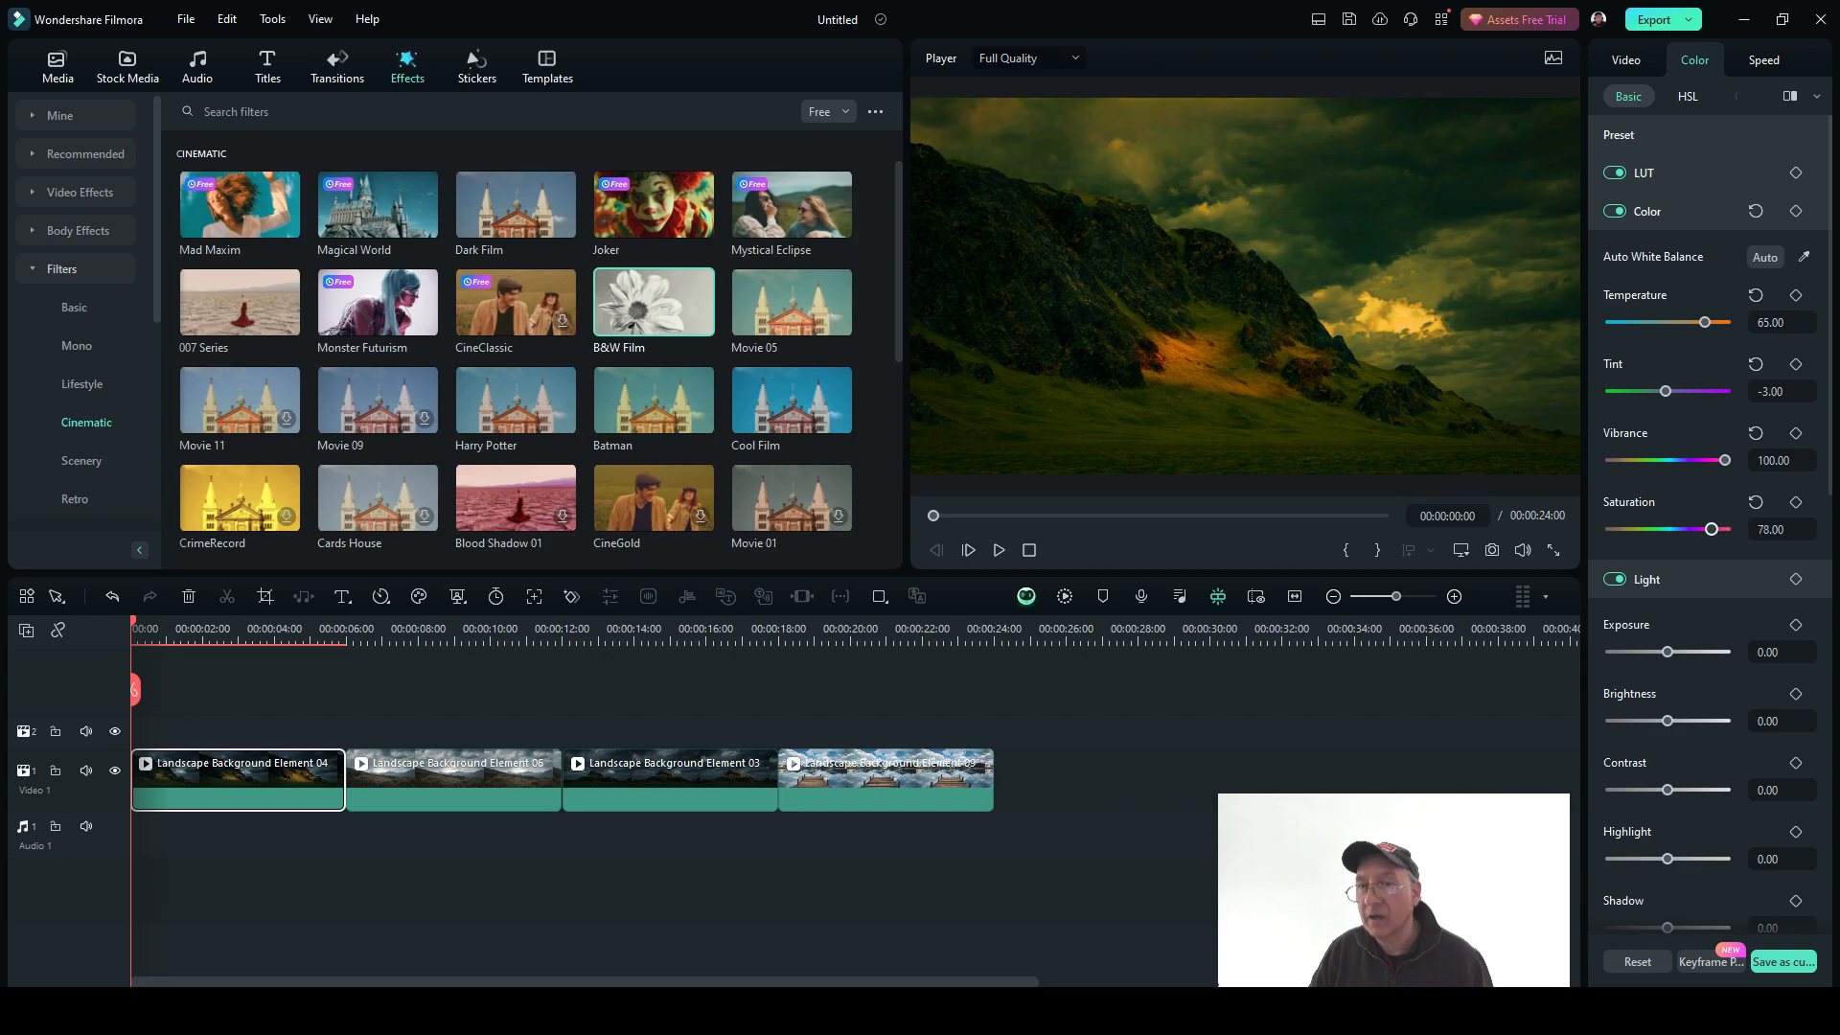
{"action": "scroll", "coordinate": [1711, 529], "scroll_direction": "down", "scroll_amount": 4}
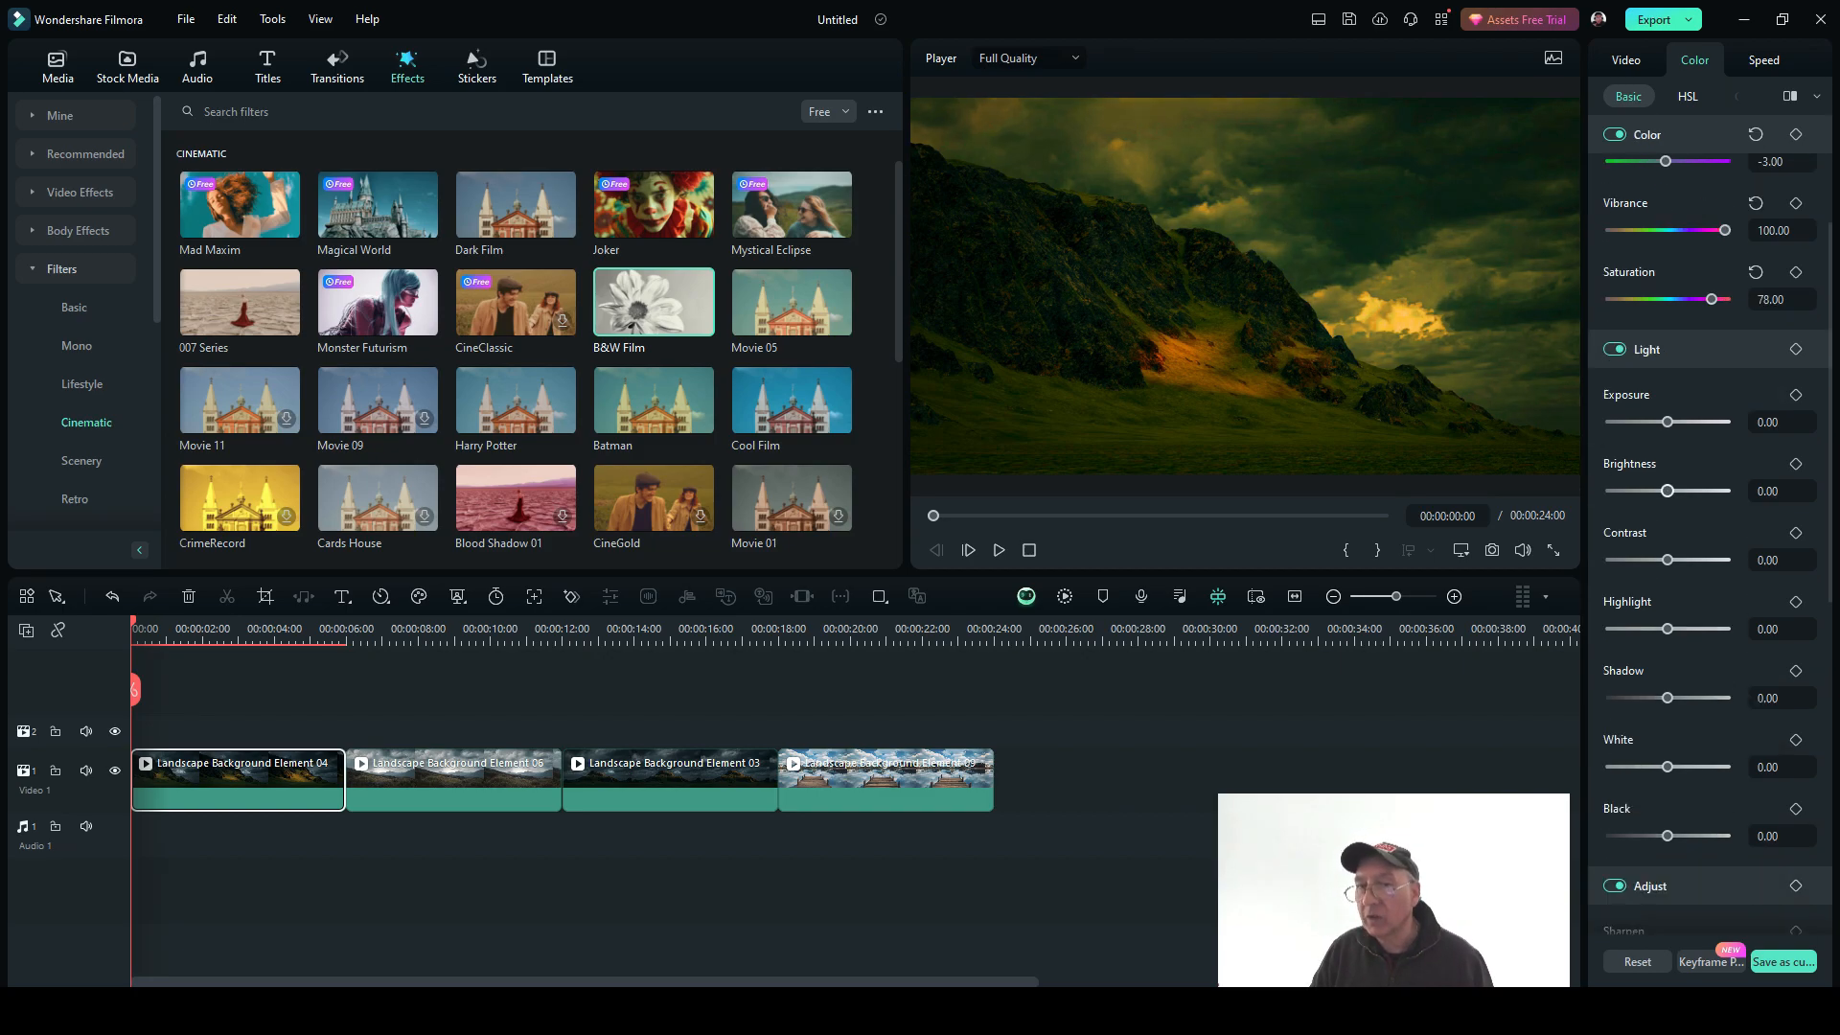
{"action": "mouse_move", "coordinate": [1668, 422]}
{"action": "left_mouse_down"}
{"action": "mouse_move", "coordinate": [1708, 422]}
{"action": "mouse_move", "coordinate": [1687, 422]}
{"action": "left_mouse_up"}
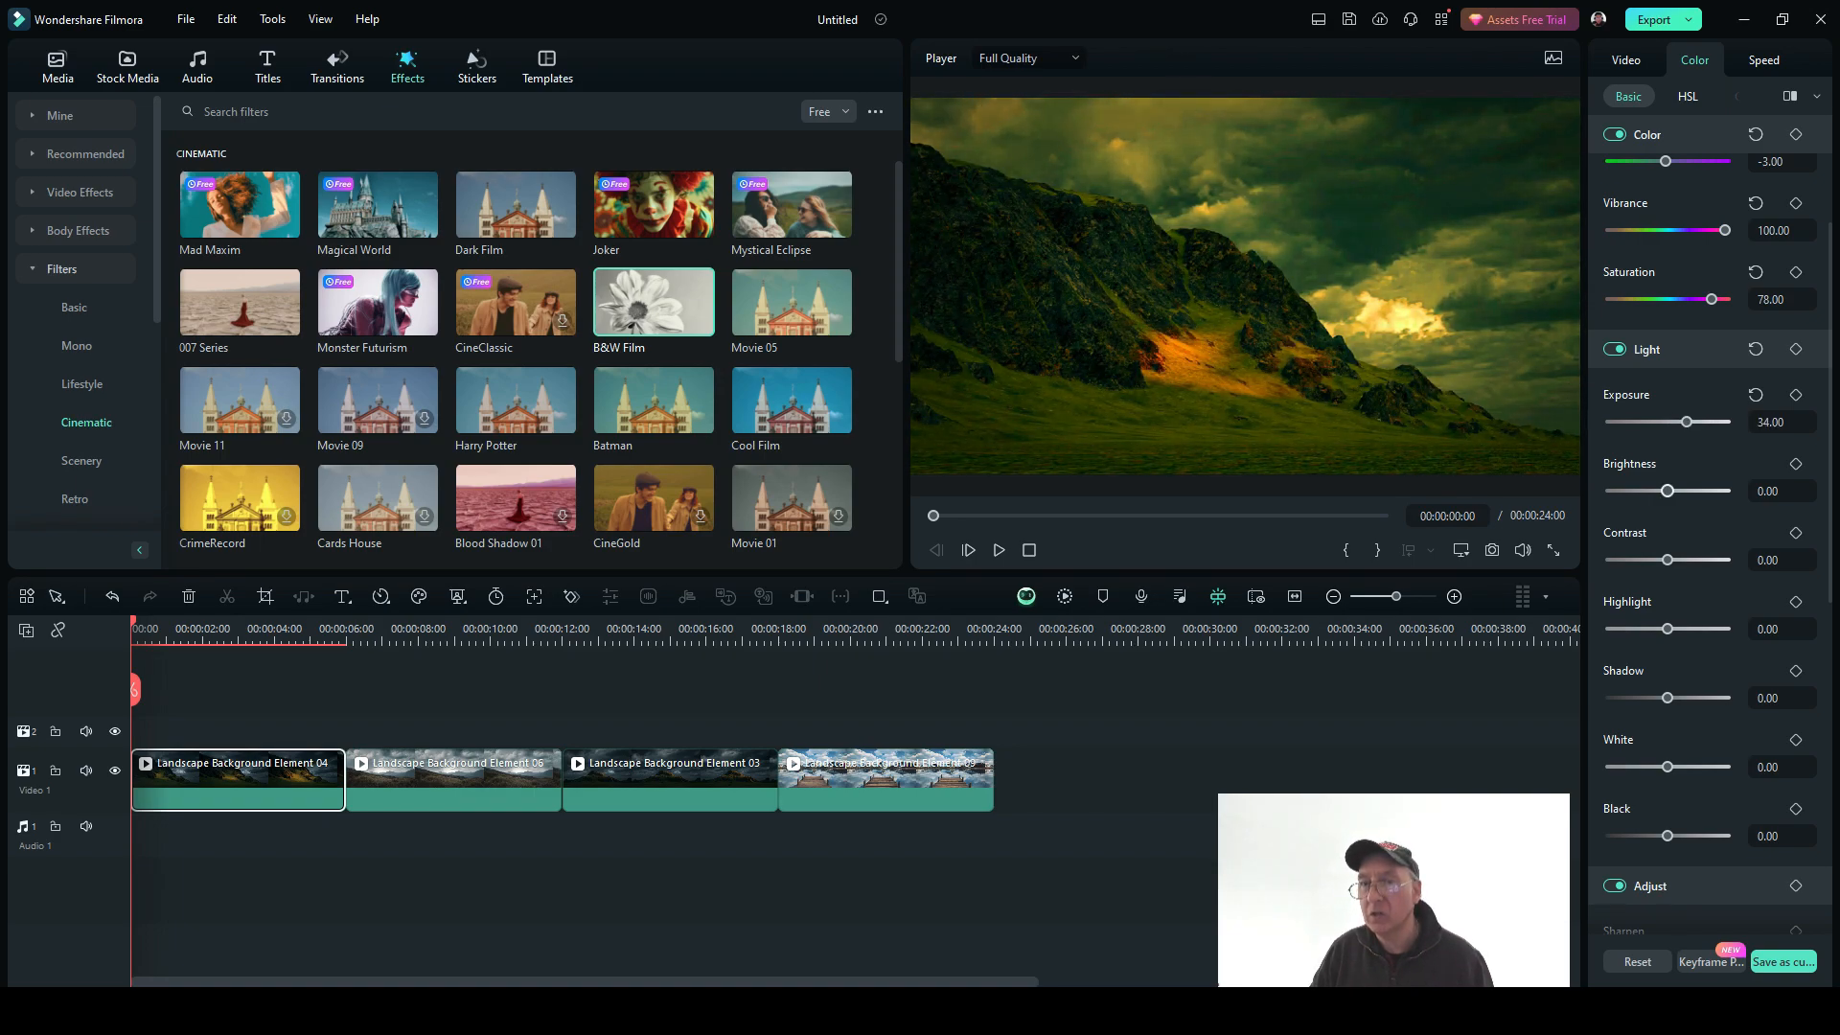
- Try Brightness 31, Contrast 46 and Highlight 9 on the first clip, and reset all of its color and light settings
{"action": "left_click_drag", "start_coordinate": [1667, 490], "coordinate": [1685, 491]}
{"action": "left_click_drag", "start_coordinate": [1668, 560], "coordinate": [1712, 559]}
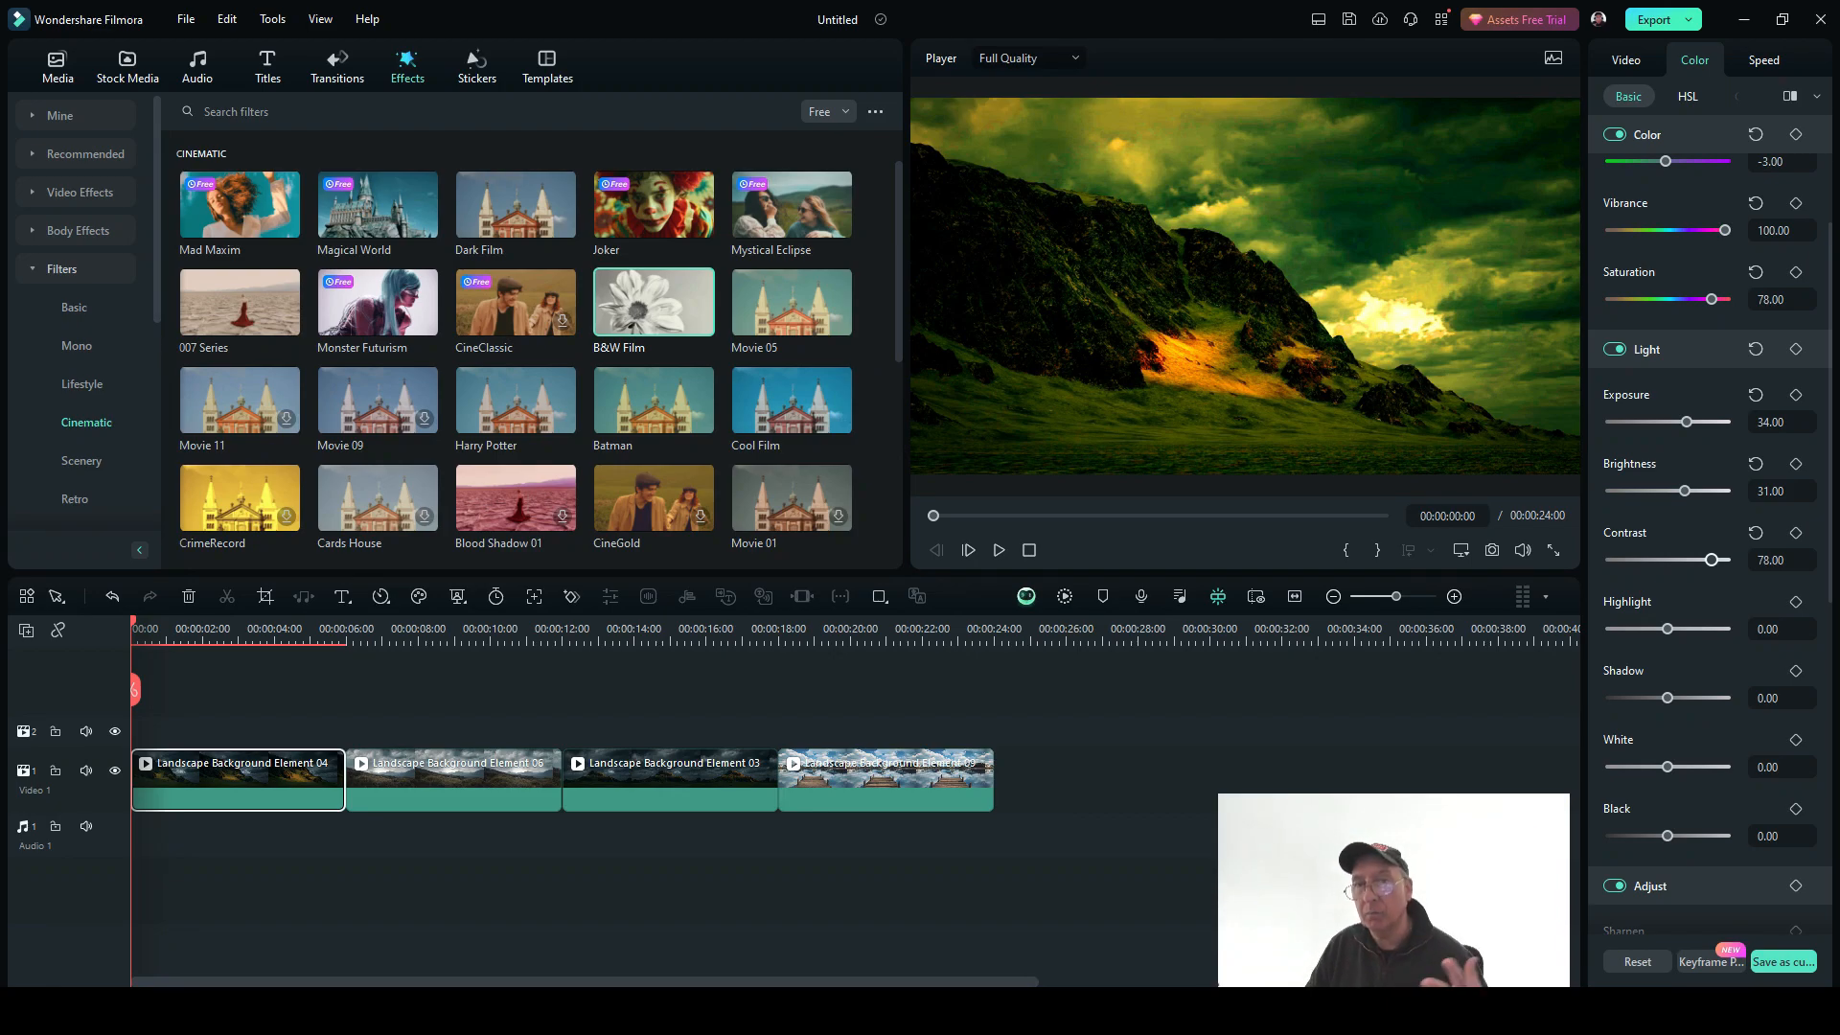
{"action": "left_click_drag", "start_coordinate": [1712, 559], "coordinate": [1693, 560]}
{"action": "left_click_drag", "start_coordinate": [1668, 629], "coordinate": [1672, 629]}
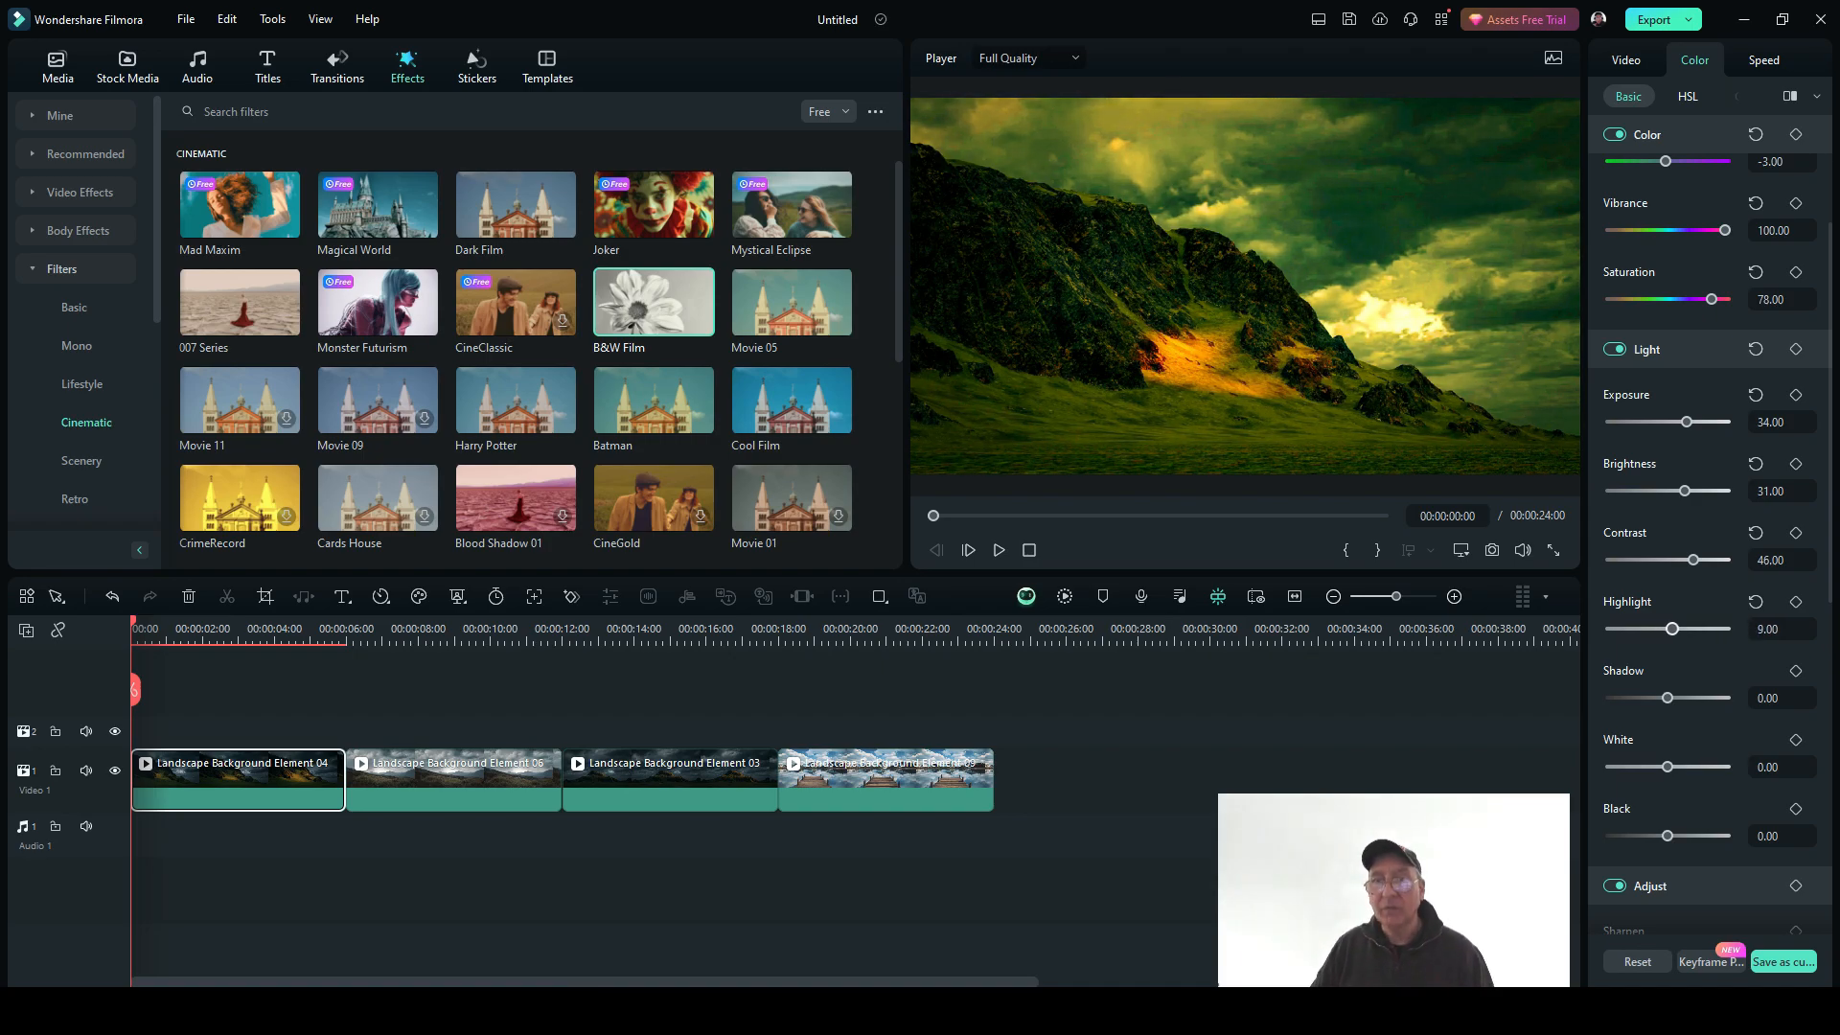
{"action": "scroll", "coordinate": [1706, 537], "scroll_direction": "up", "scroll_amount": 1}
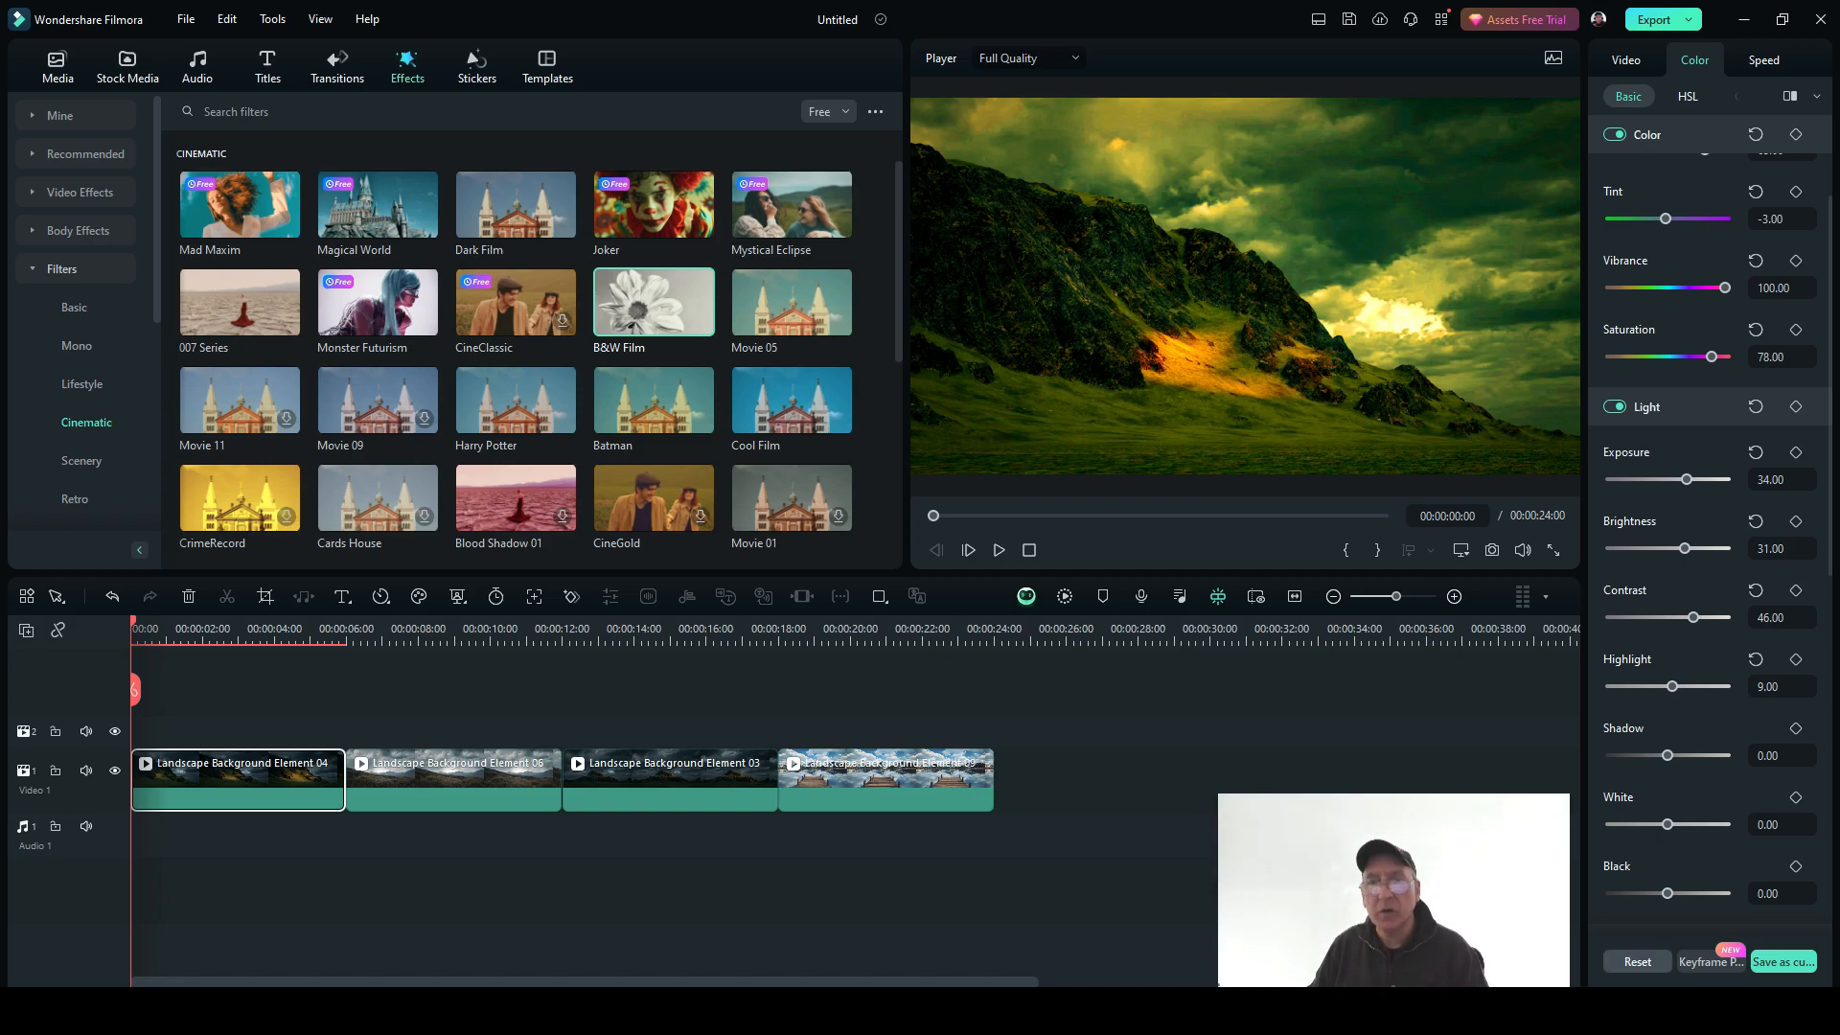
{"action": "left_click", "coordinate": [1638, 962]}
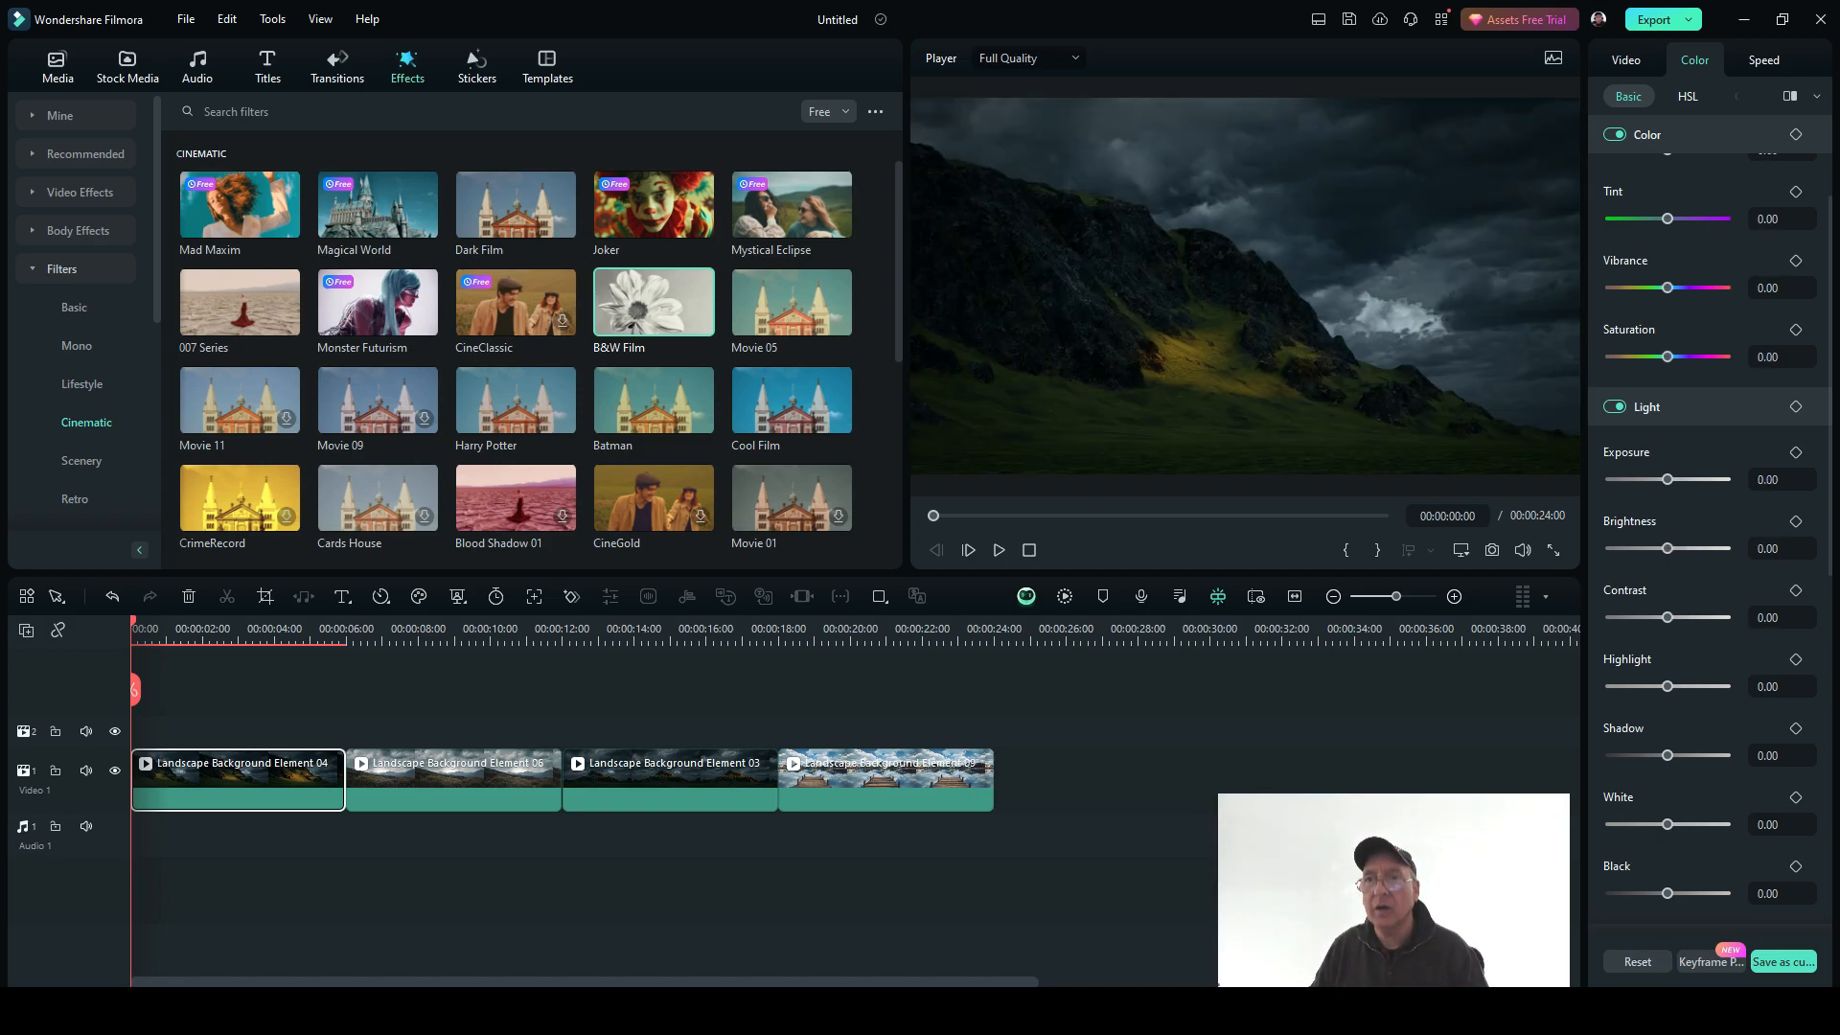
- Bring the playhead to the last clip's start and set its green HSL Hue to 78, Saturation to 6 and Luminance to 21
{"action": "left_click", "coordinate": [885, 780]}
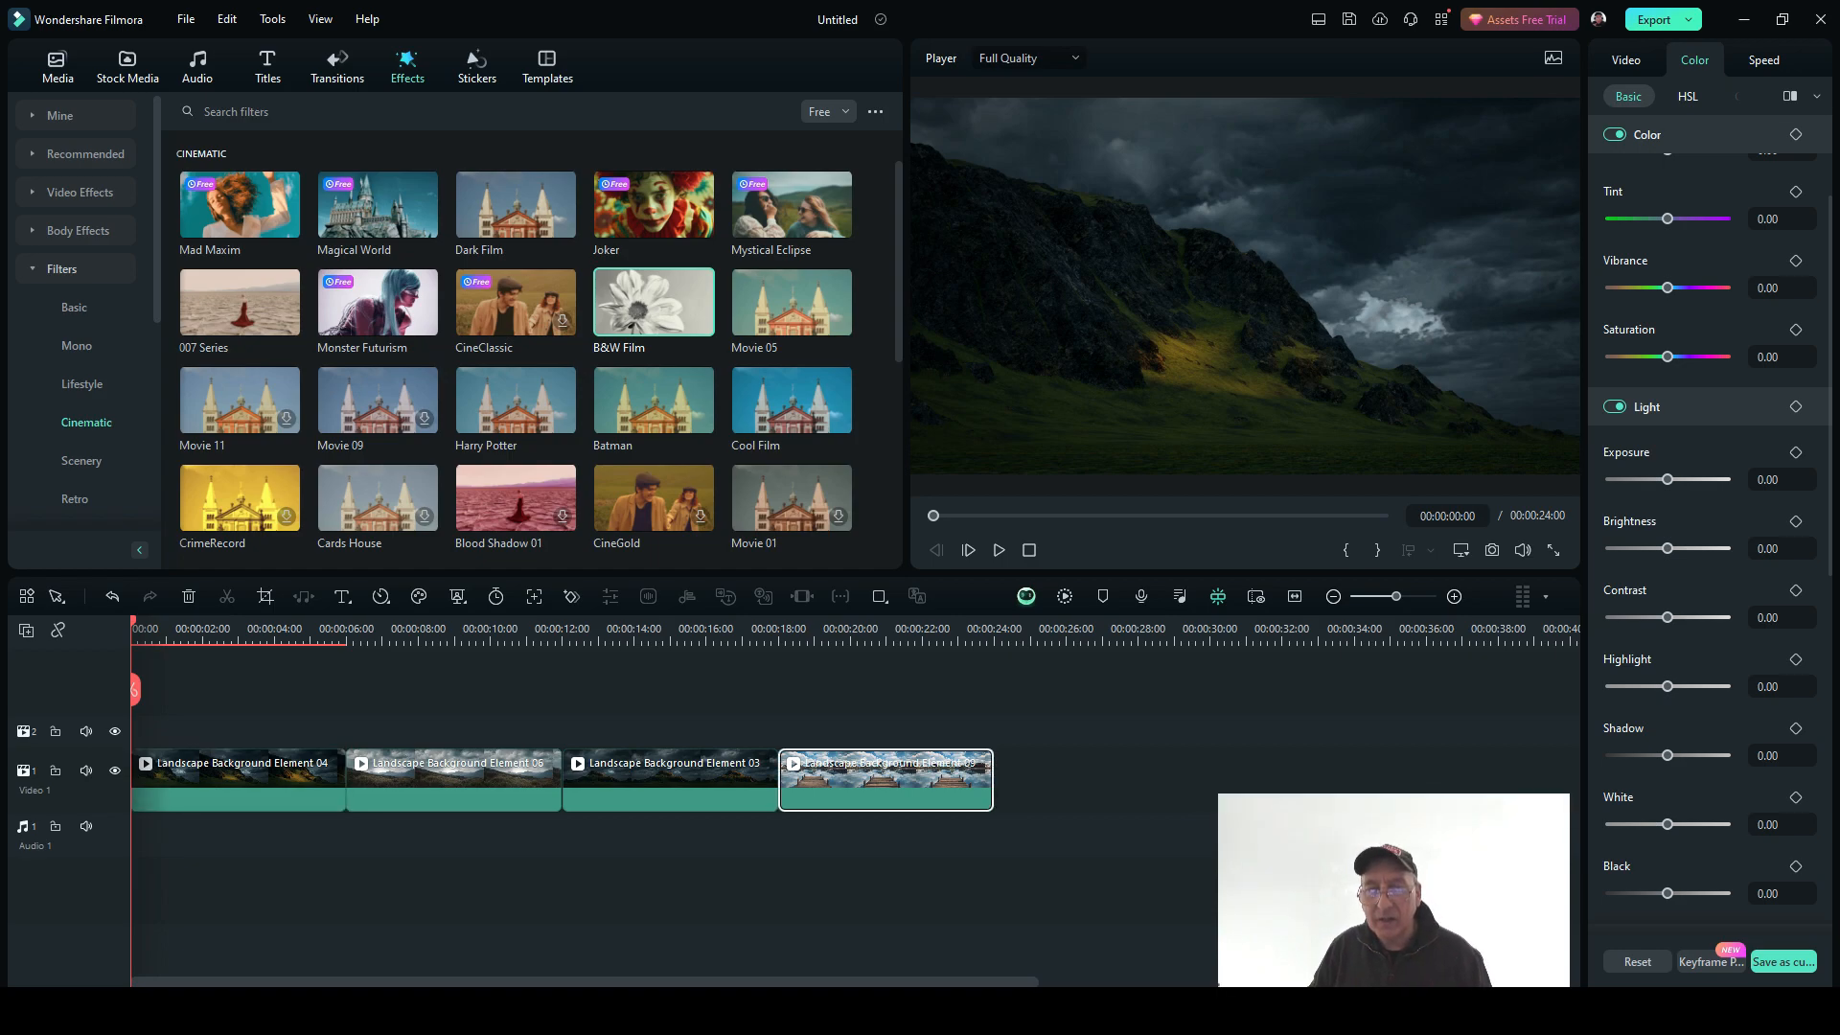
{"action": "double_click", "coordinate": [860, 764]}
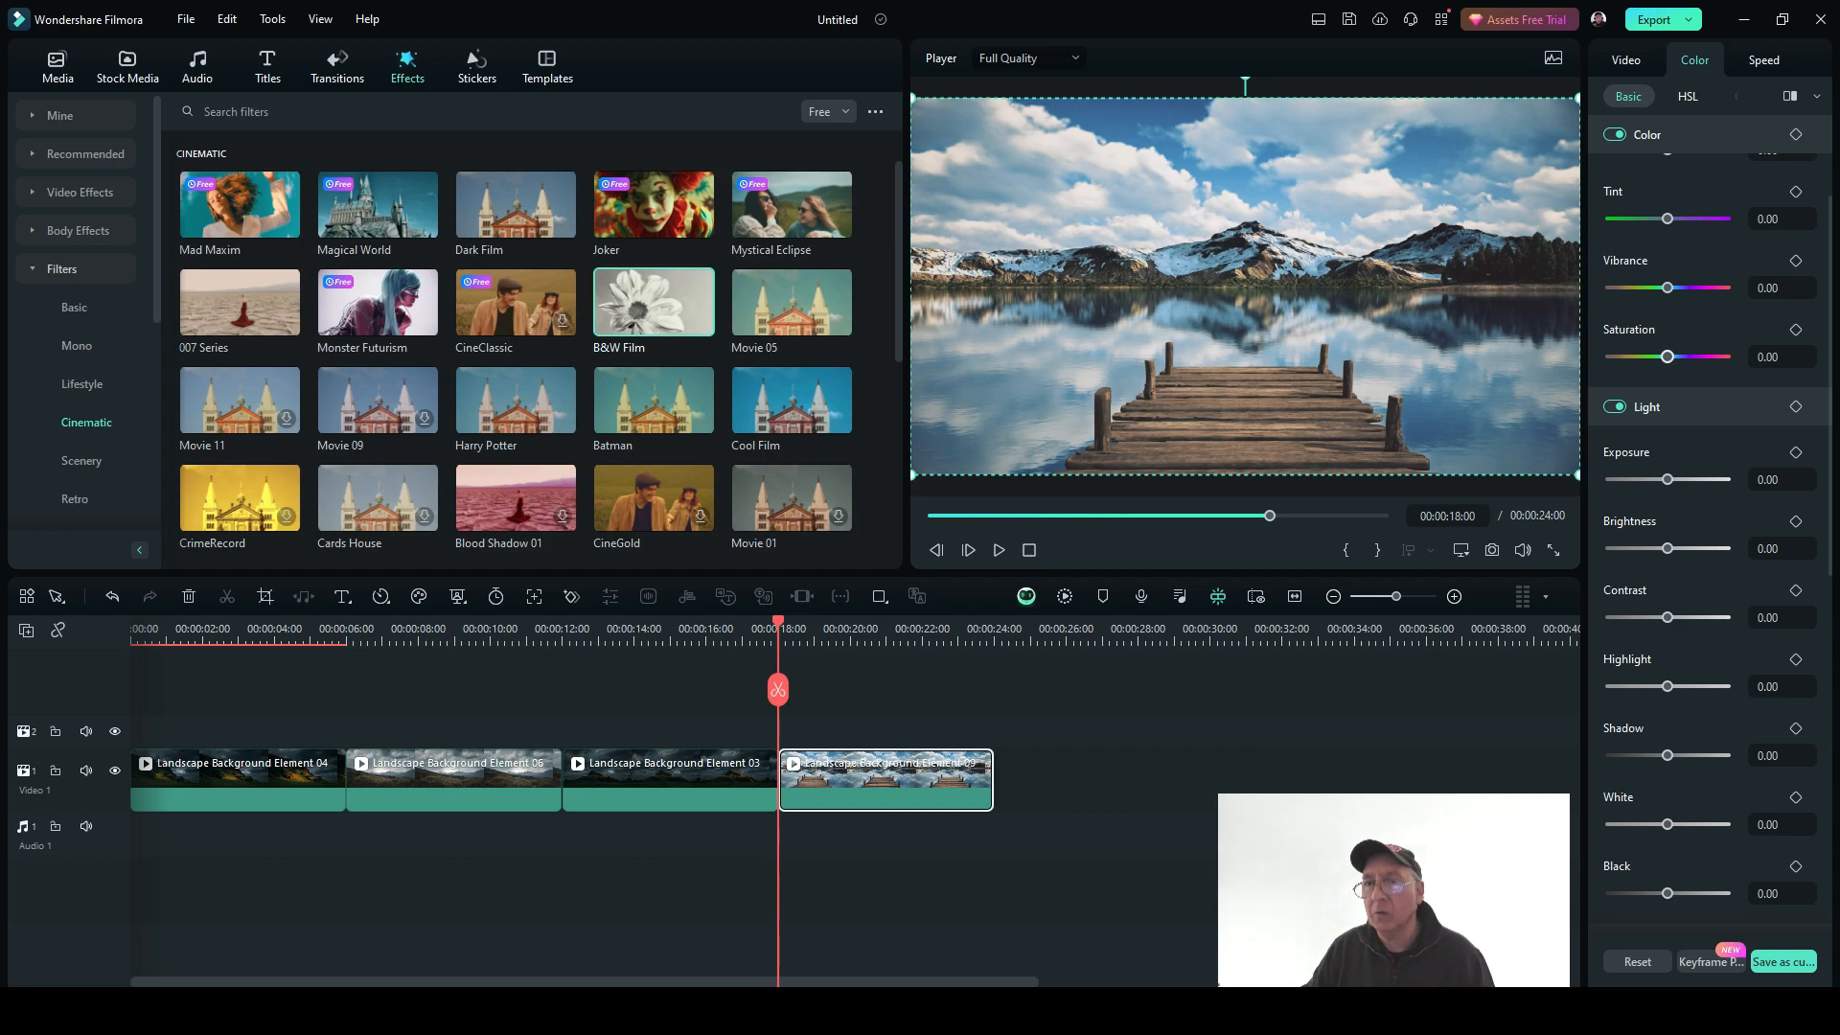
{"action": "scroll", "coordinate": [1710, 520], "scroll_direction": "up", "scroll_amount": 3}
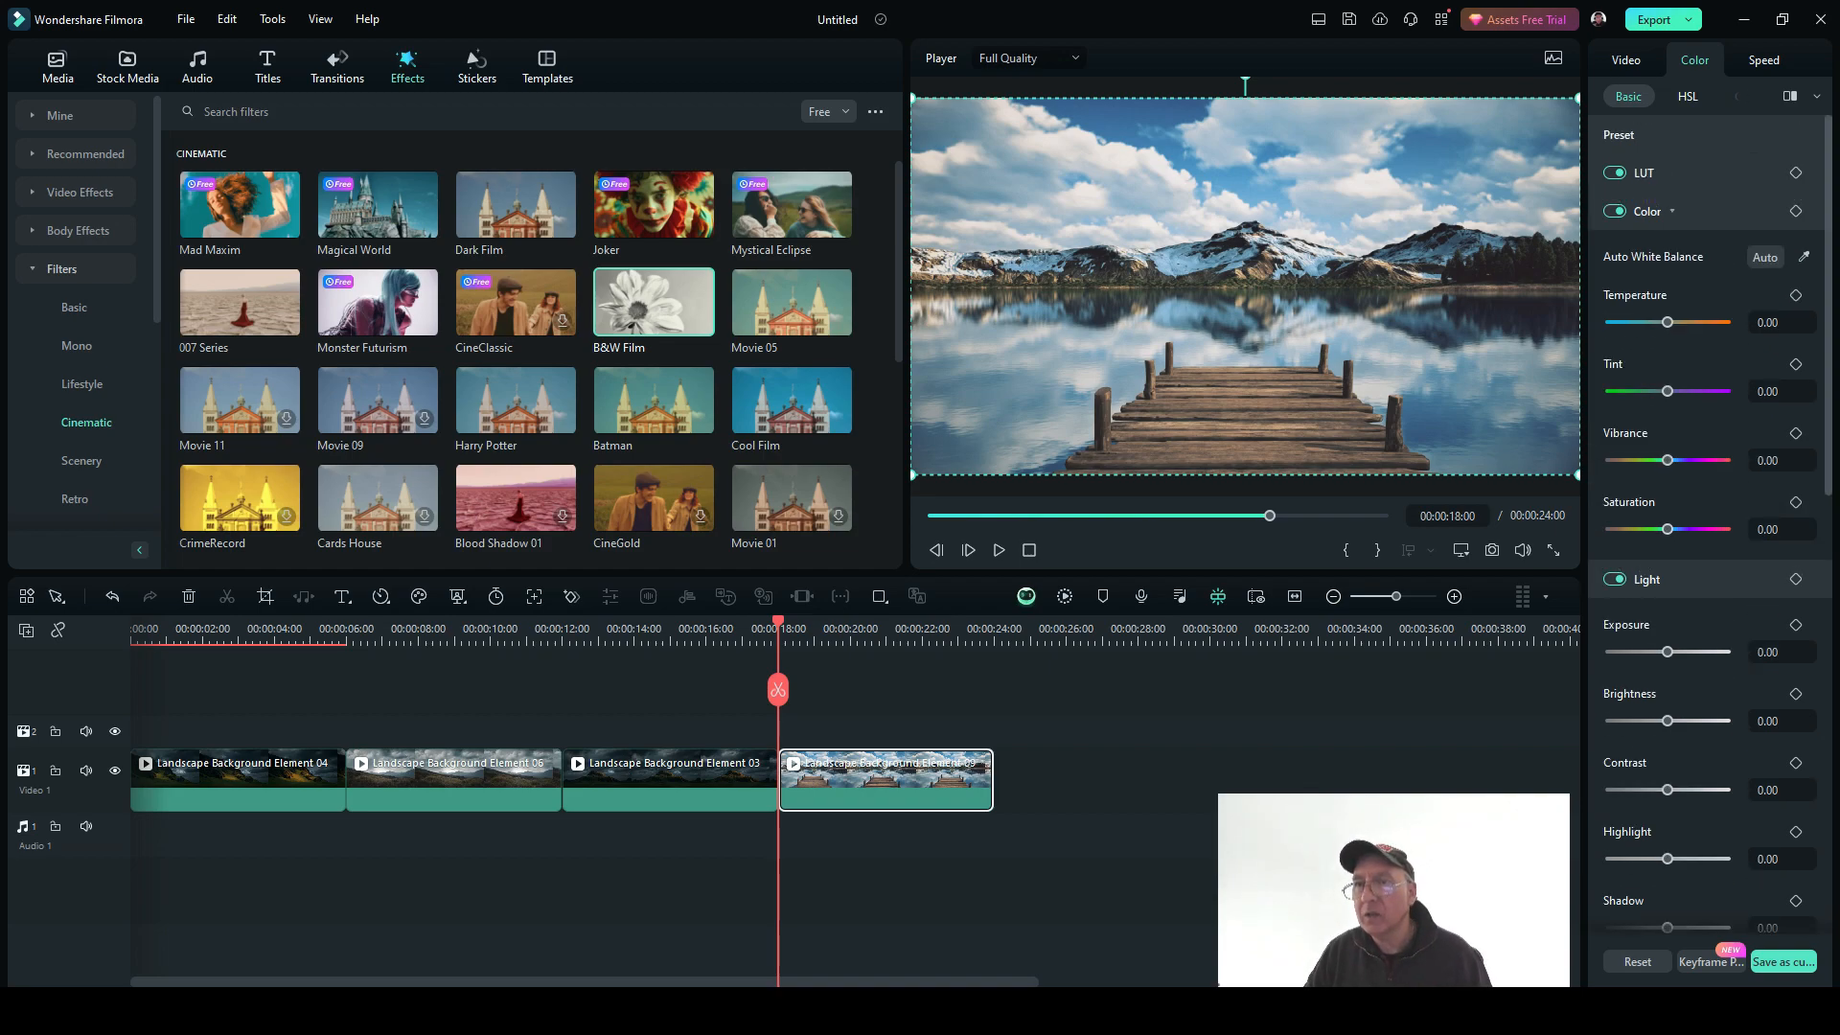
{"action": "left_click", "coordinate": [1687, 96]}
{"action": "left_click", "coordinate": [1627, 96]}
{"action": "left_click", "coordinate": [1687, 96]}
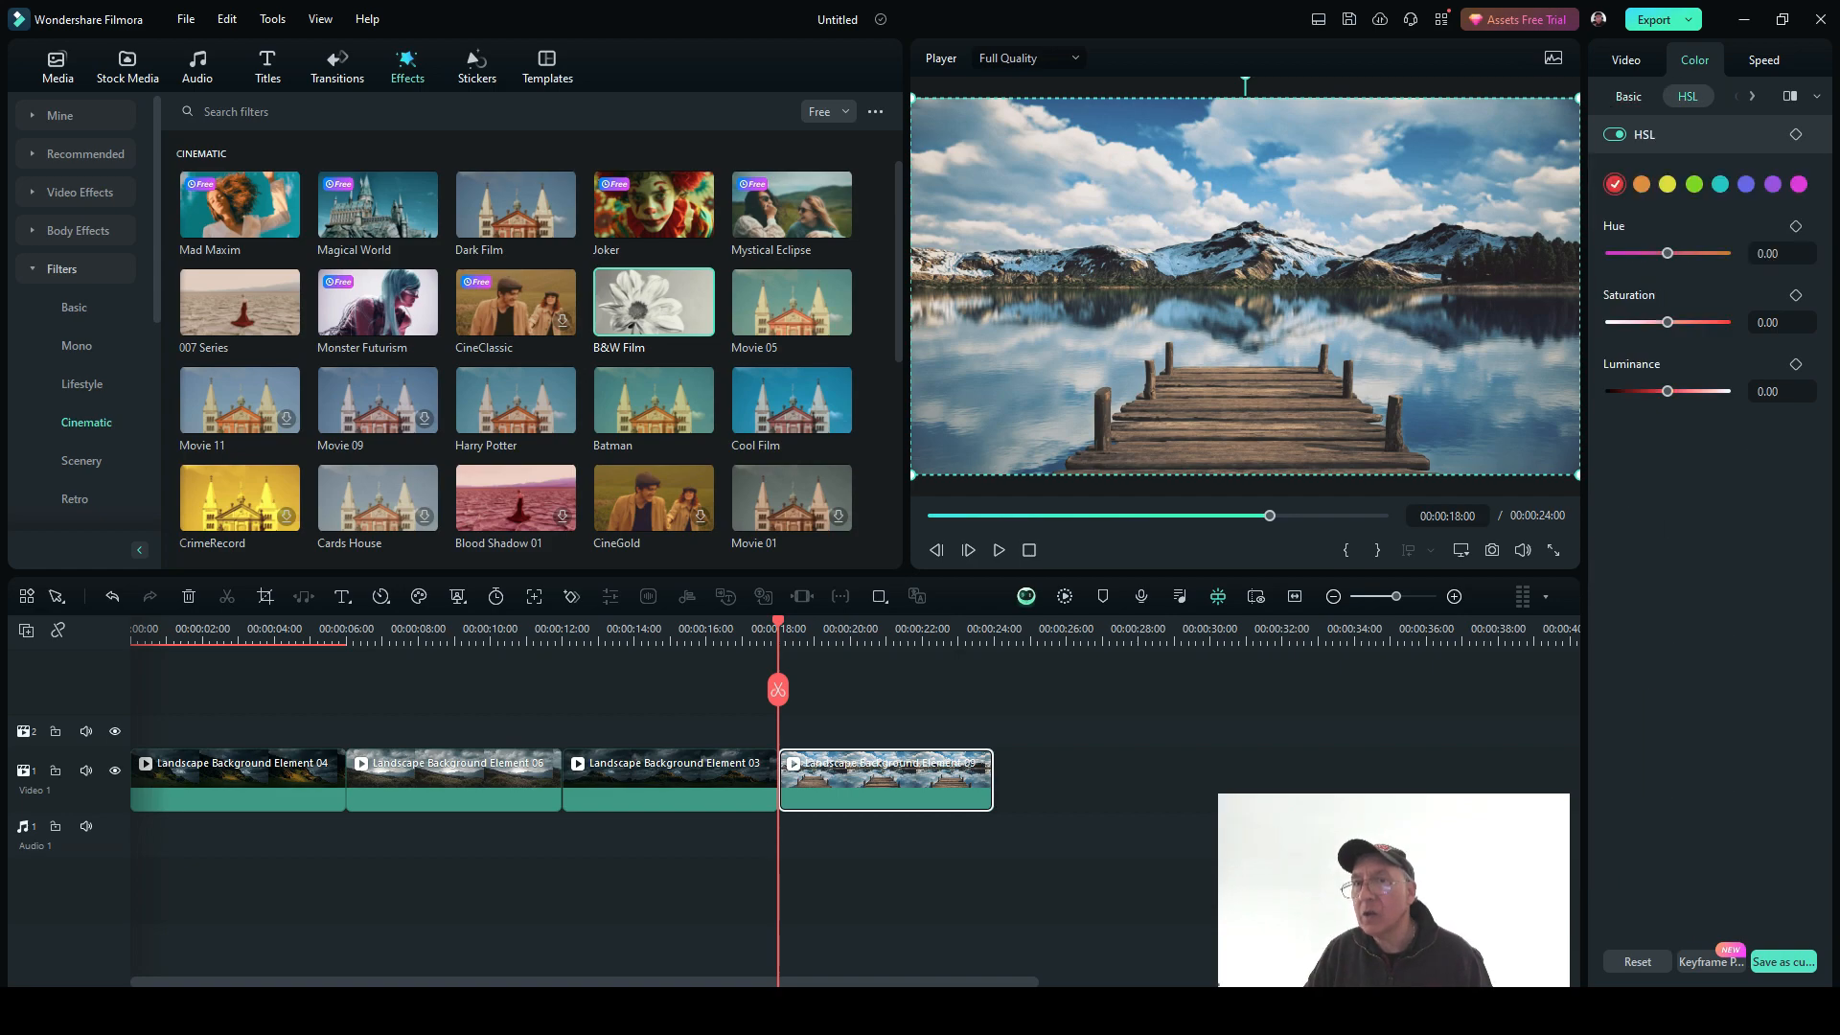
{"action": "left_click", "coordinate": [1641, 184]}
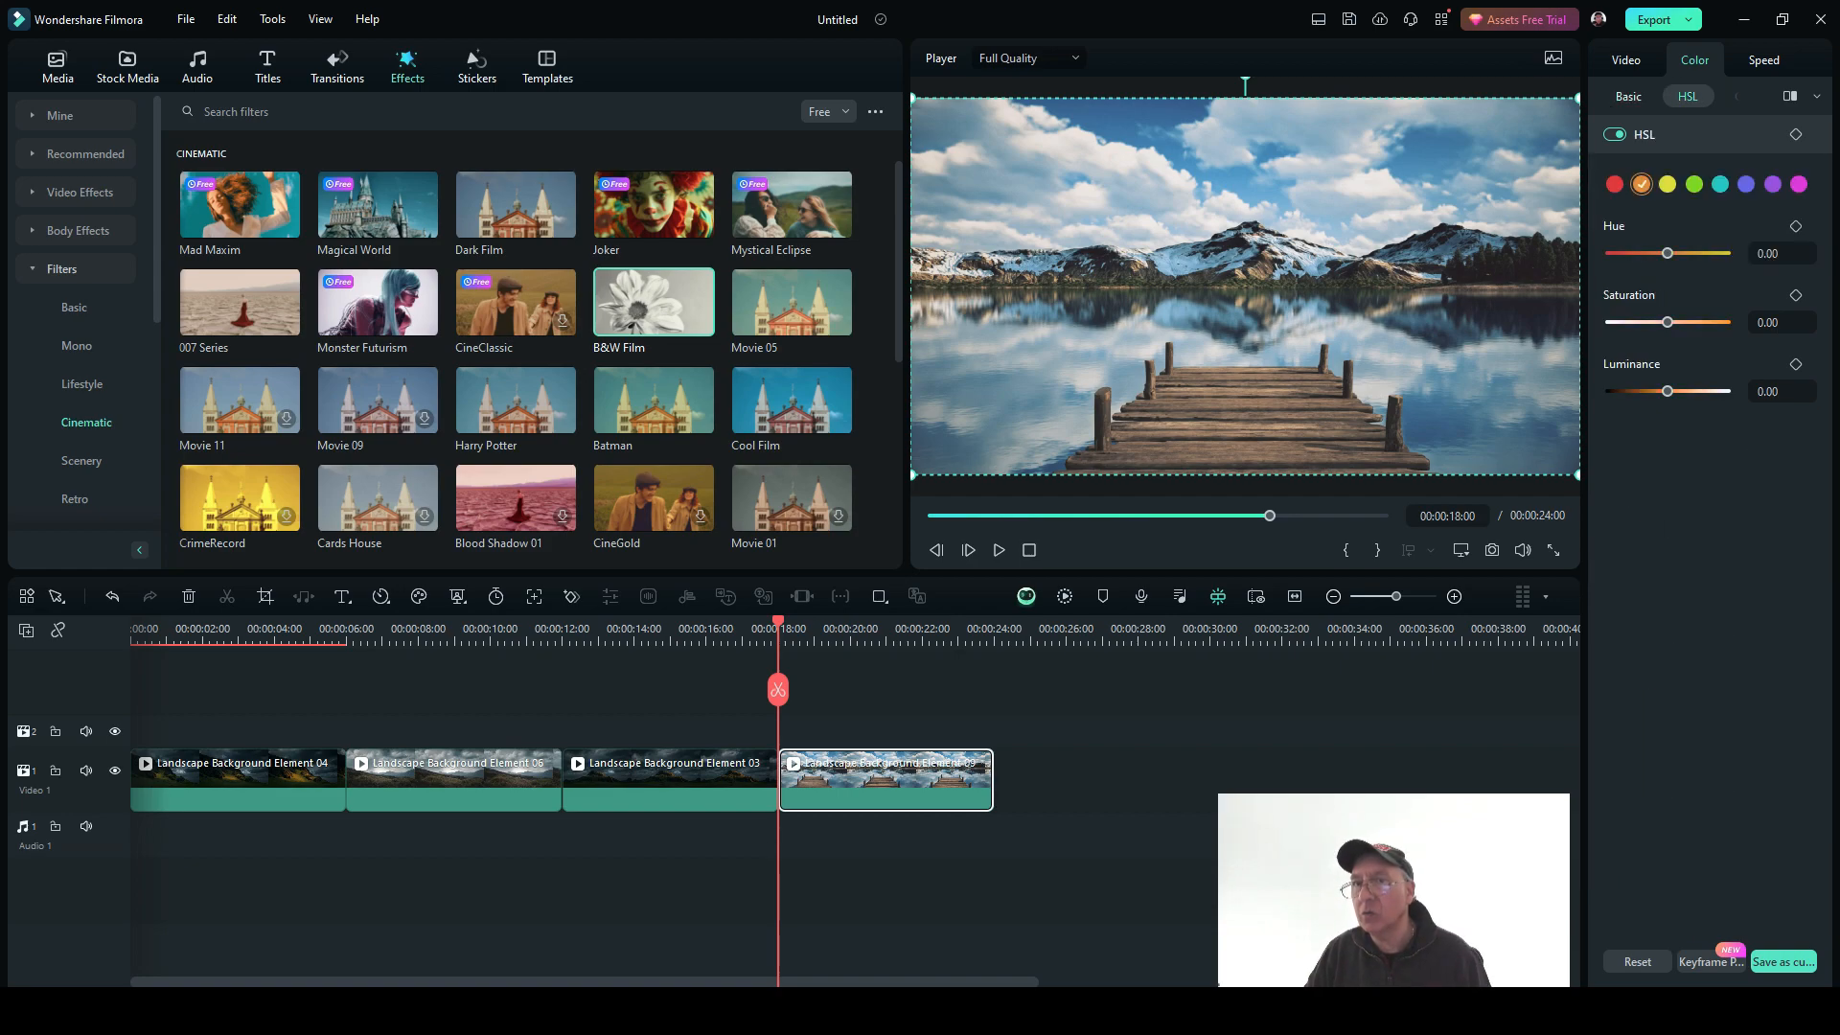
{"action": "left_click", "coordinate": [1694, 184]}
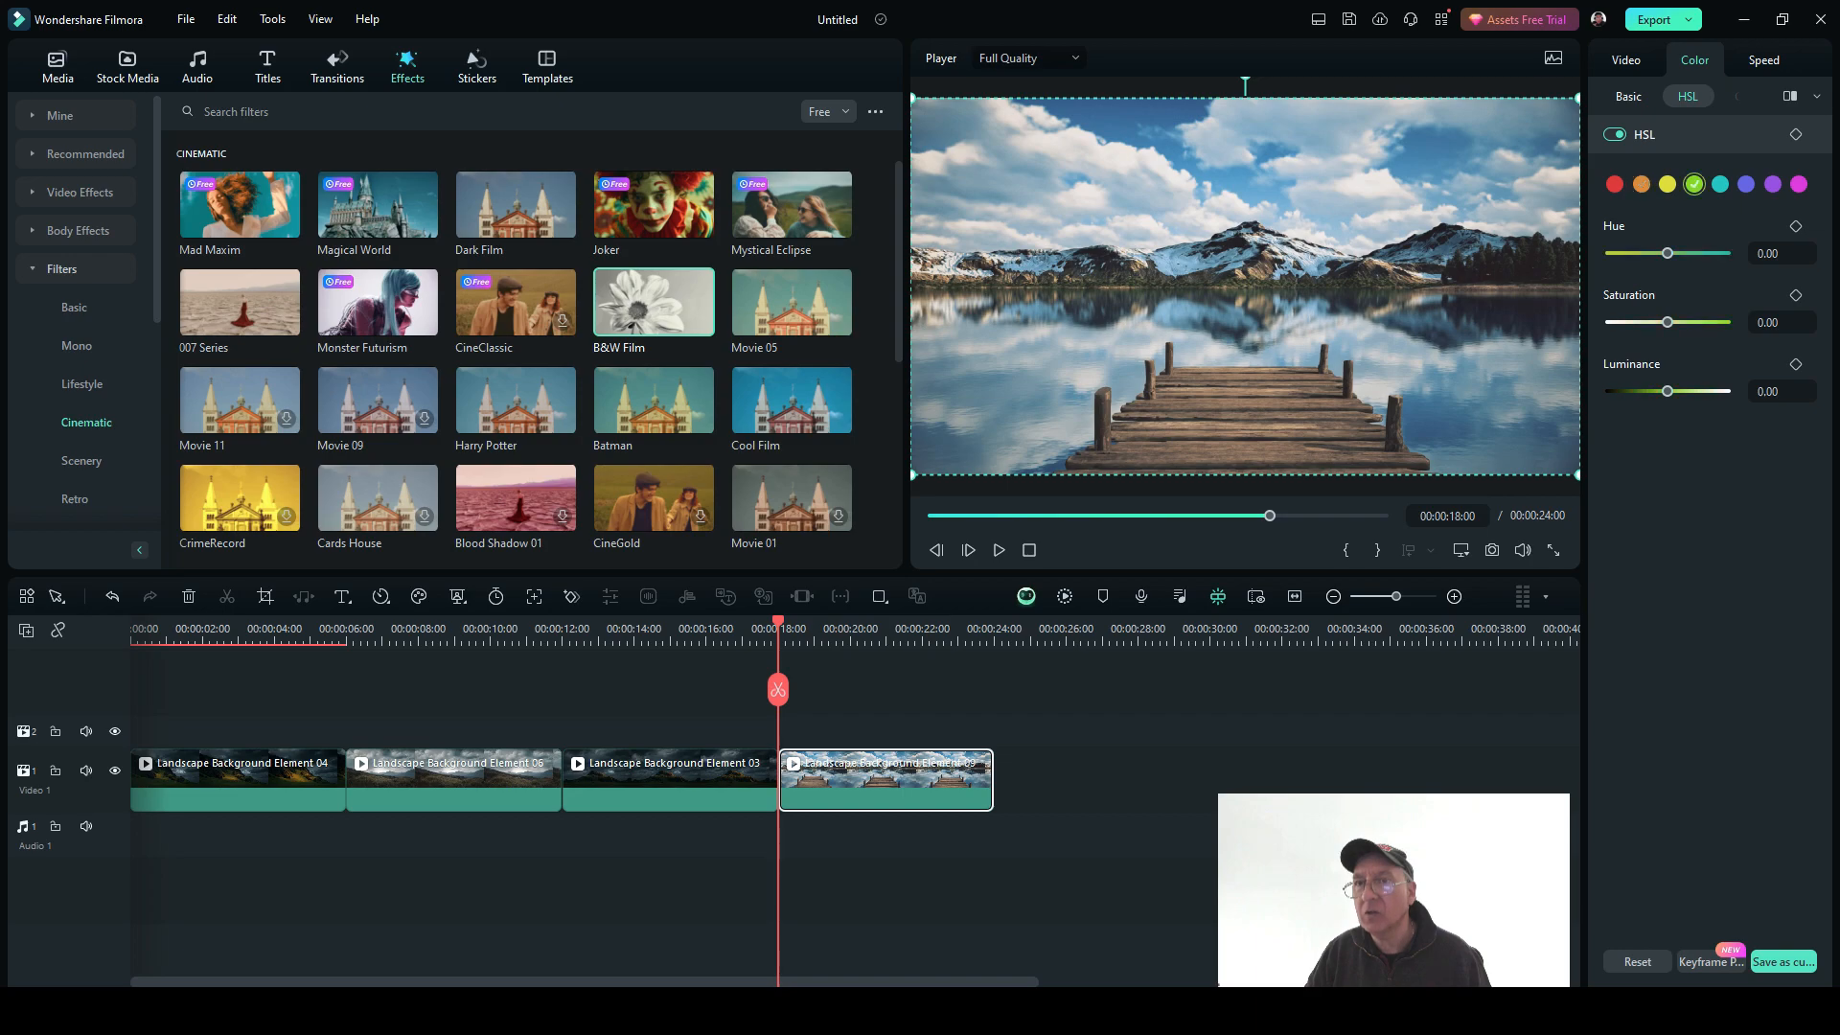
{"action": "left_click_drag", "start_coordinate": [1667, 253], "coordinate": [1712, 253]}
{"action": "left_click_drag", "start_coordinate": [1668, 322], "coordinate": [1672, 322]}
{"action": "left_click_drag", "start_coordinate": [1668, 391], "coordinate": [1679, 391]}
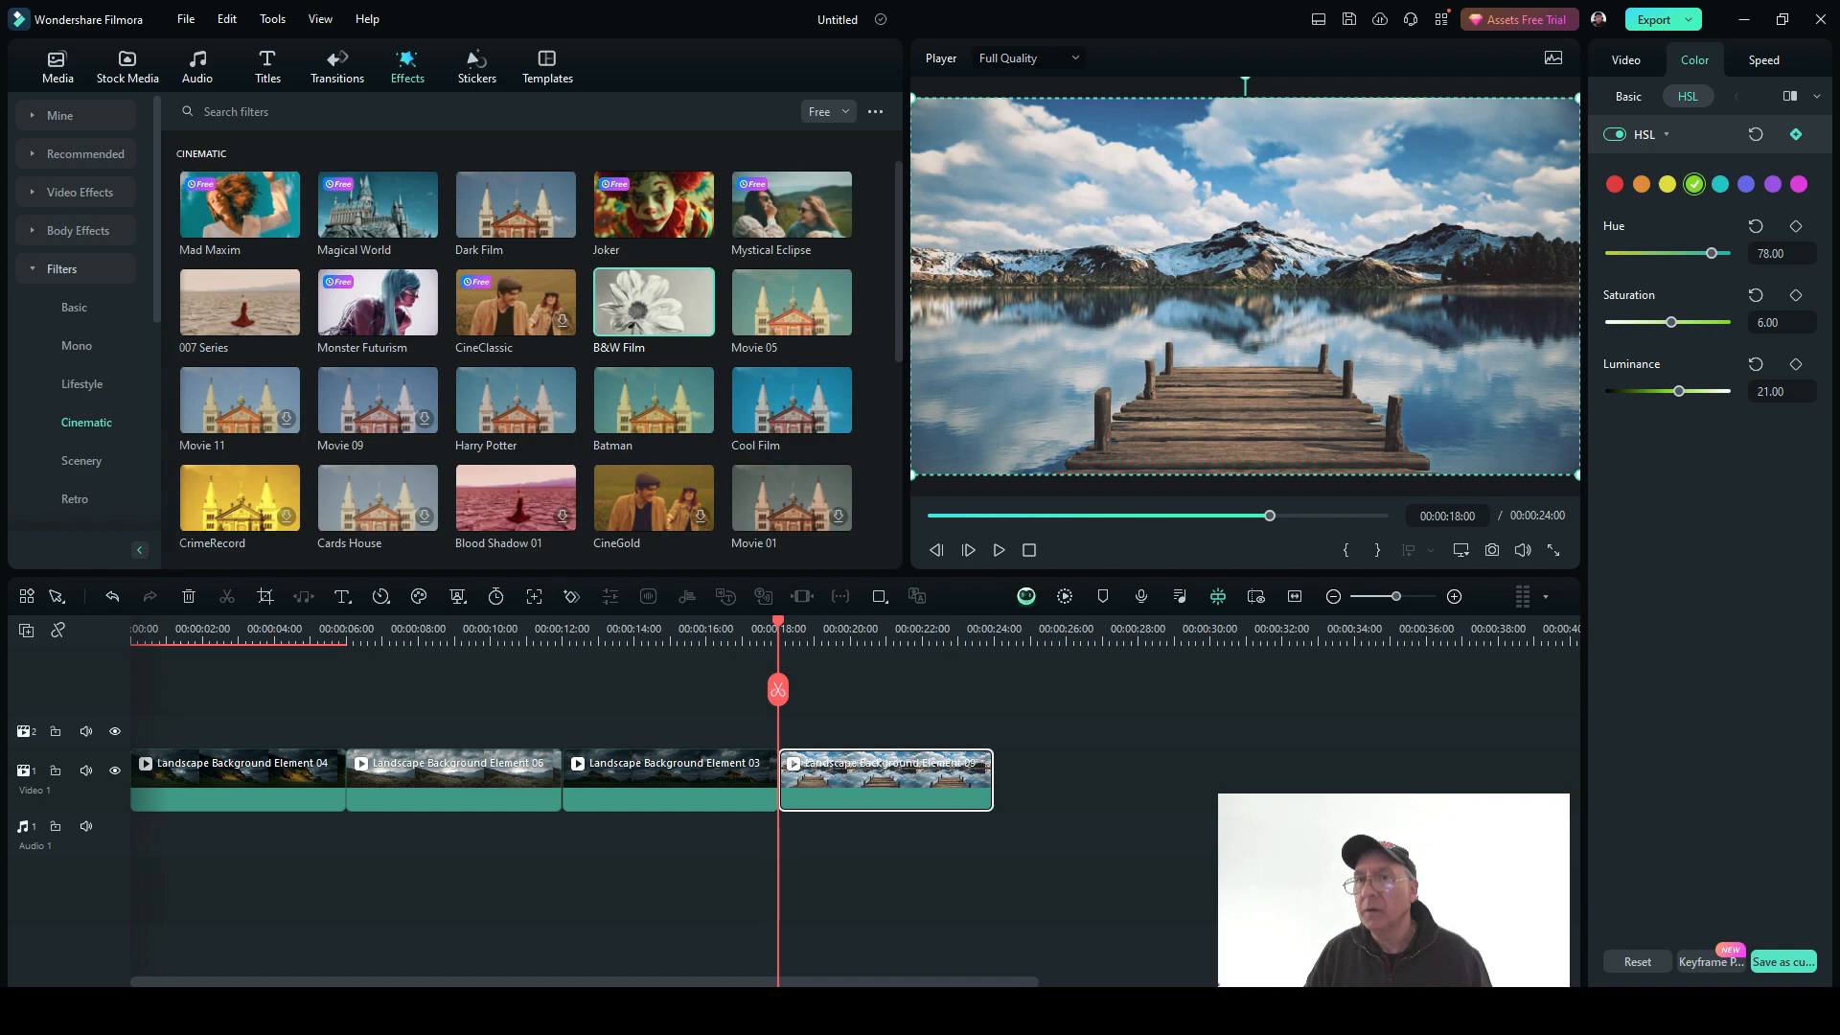
- Add an HSL keyframe at the last clip's start and switch the HSL adjustment off and back on
{"action": "left_click", "coordinate": [1796, 134]}
{"action": "left_click", "coordinate": [1666, 134]}
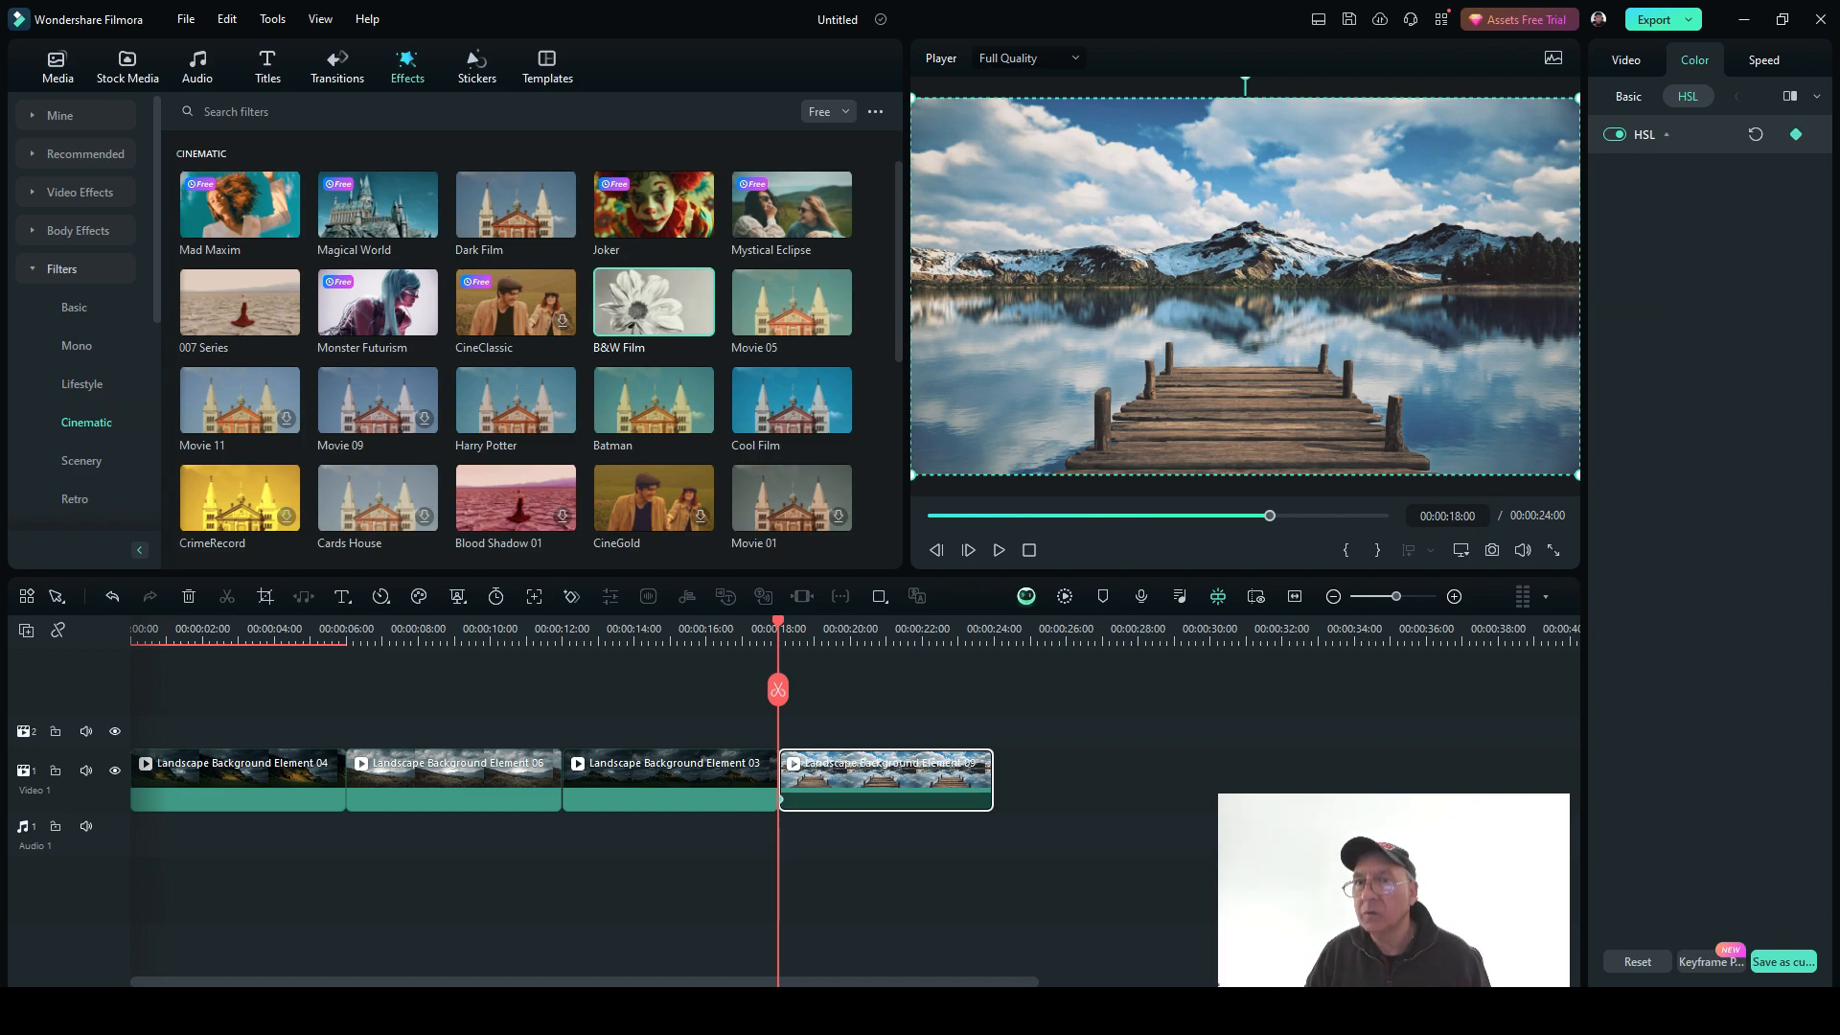
{"action": "left_click", "coordinate": [1666, 134]}
{"action": "left_click", "coordinate": [1615, 134]}
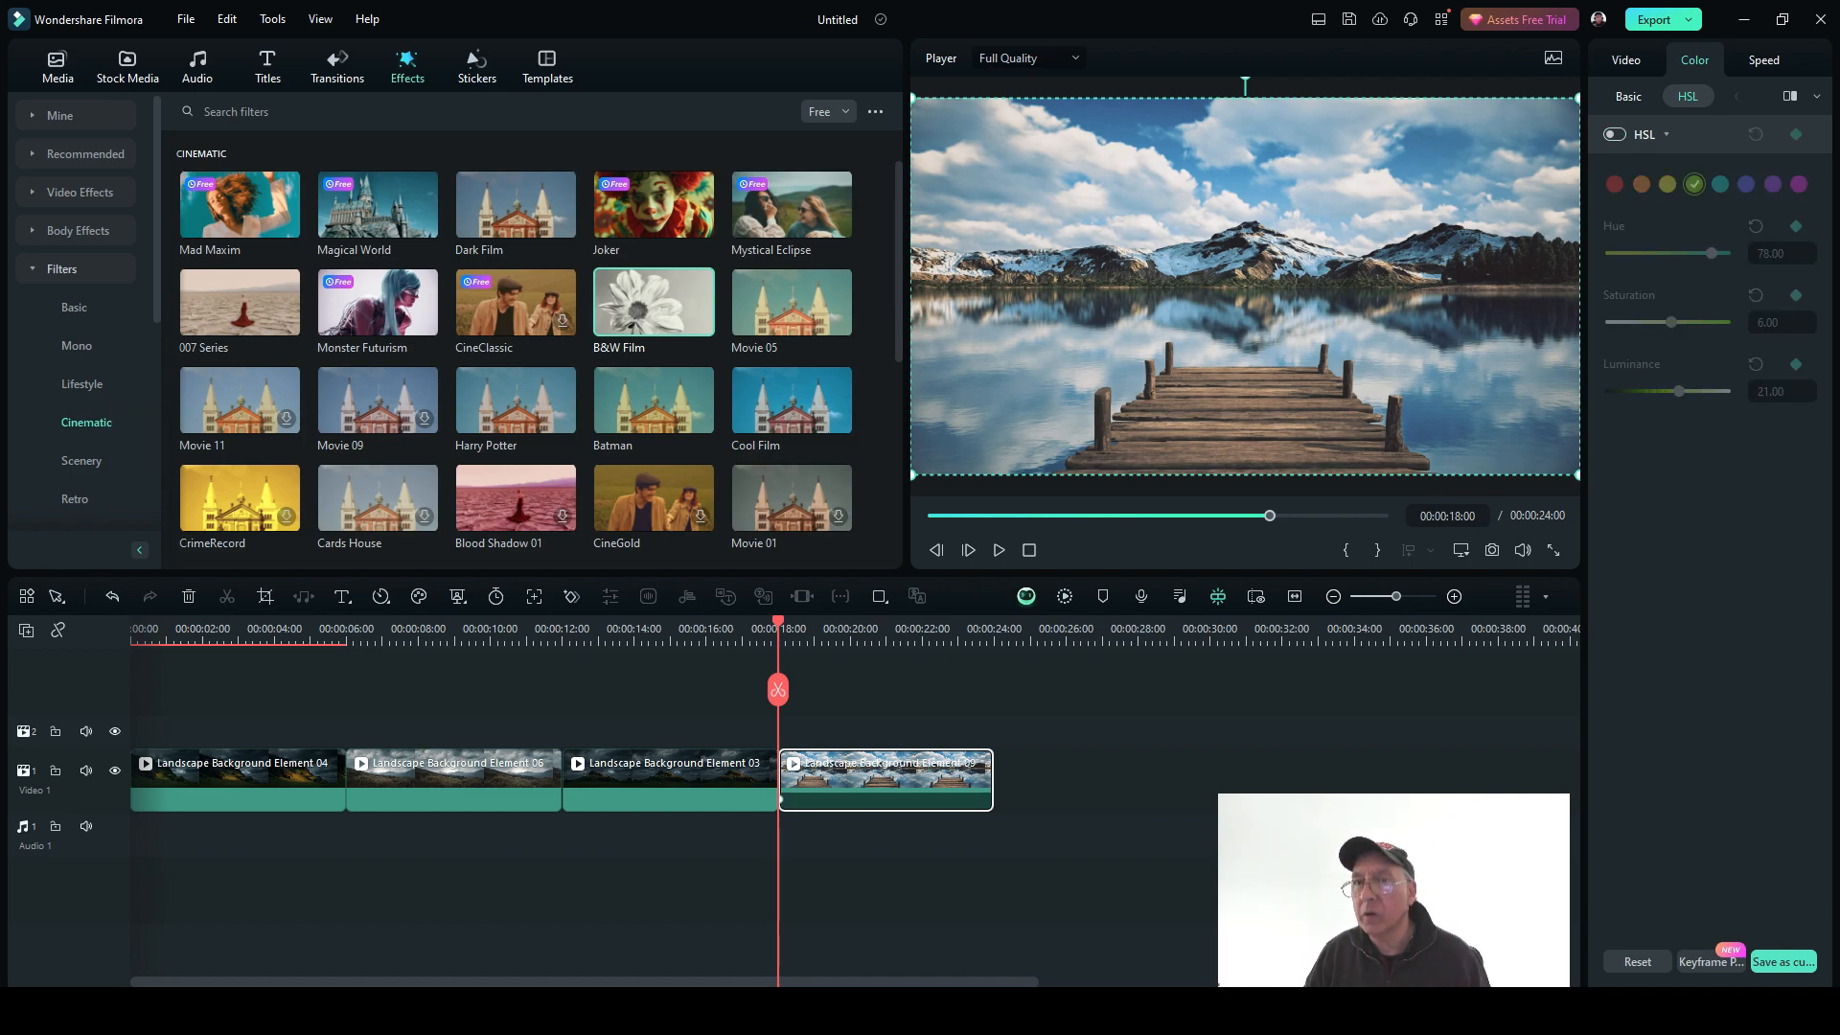
{"action": "left_click", "coordinate": [1666, 134]}
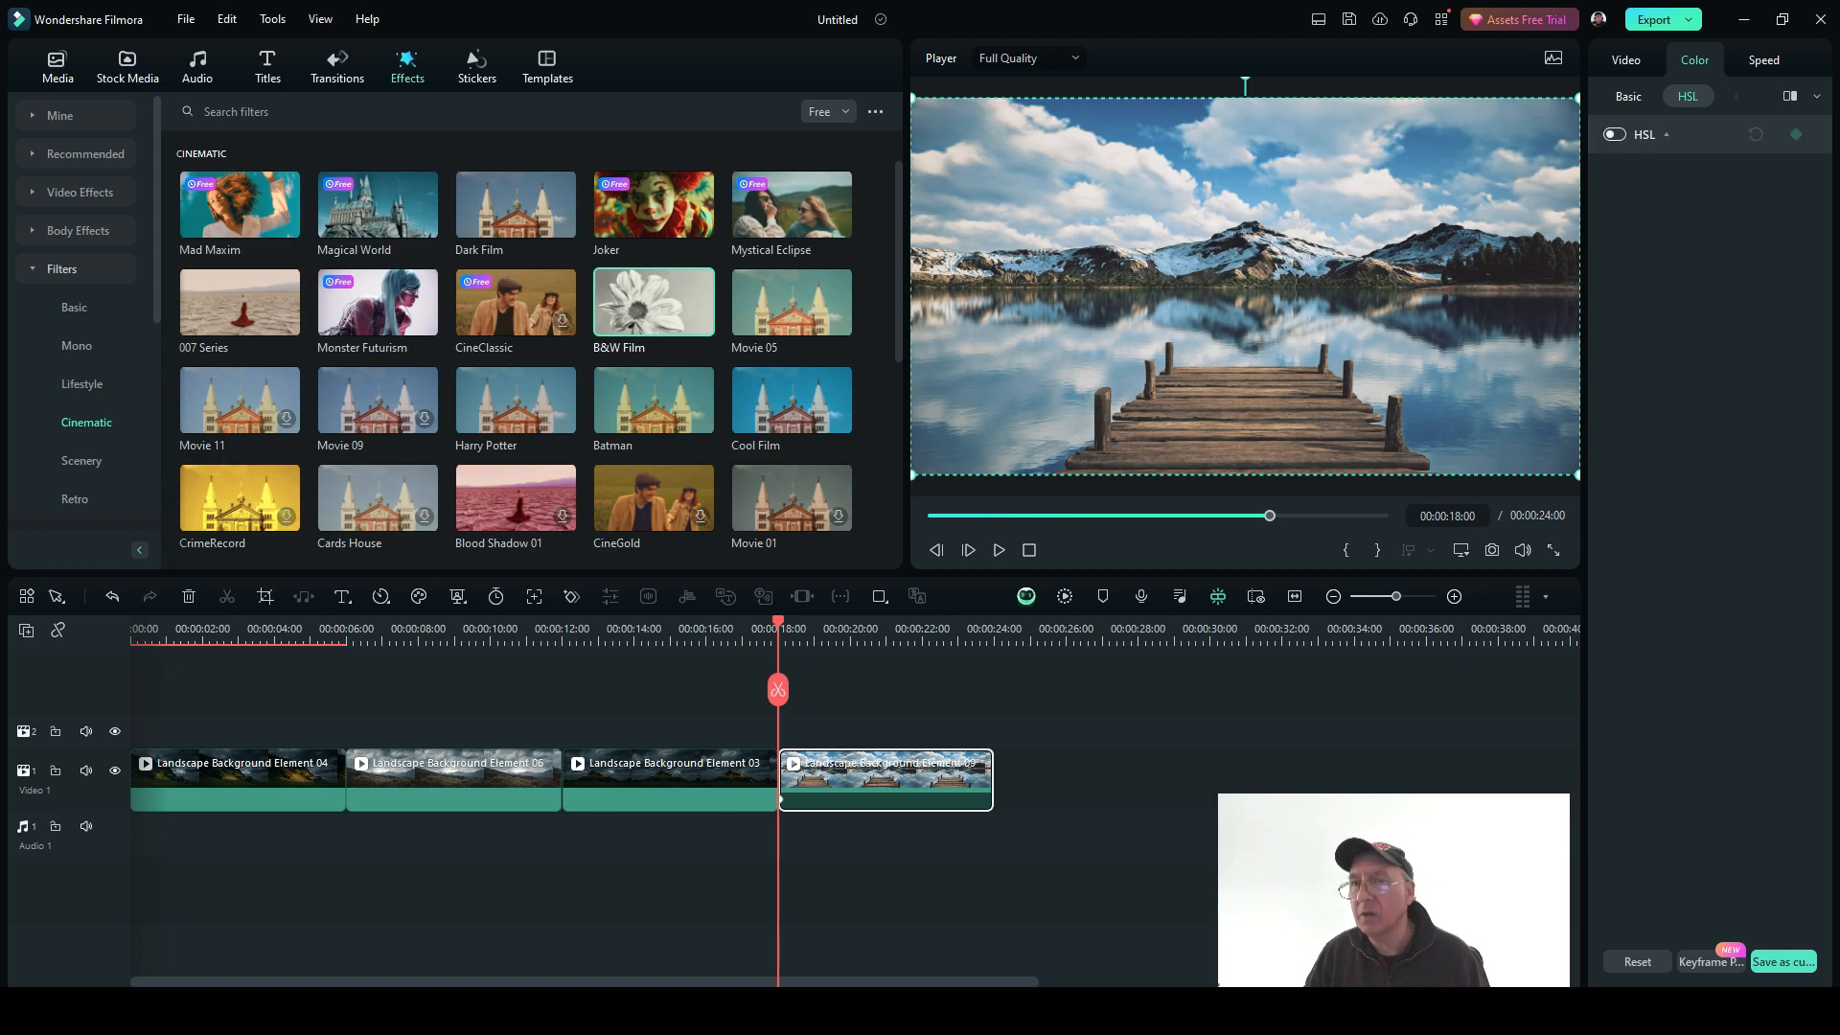
{"action": "left_click", "coordinate": [1615, 134]}
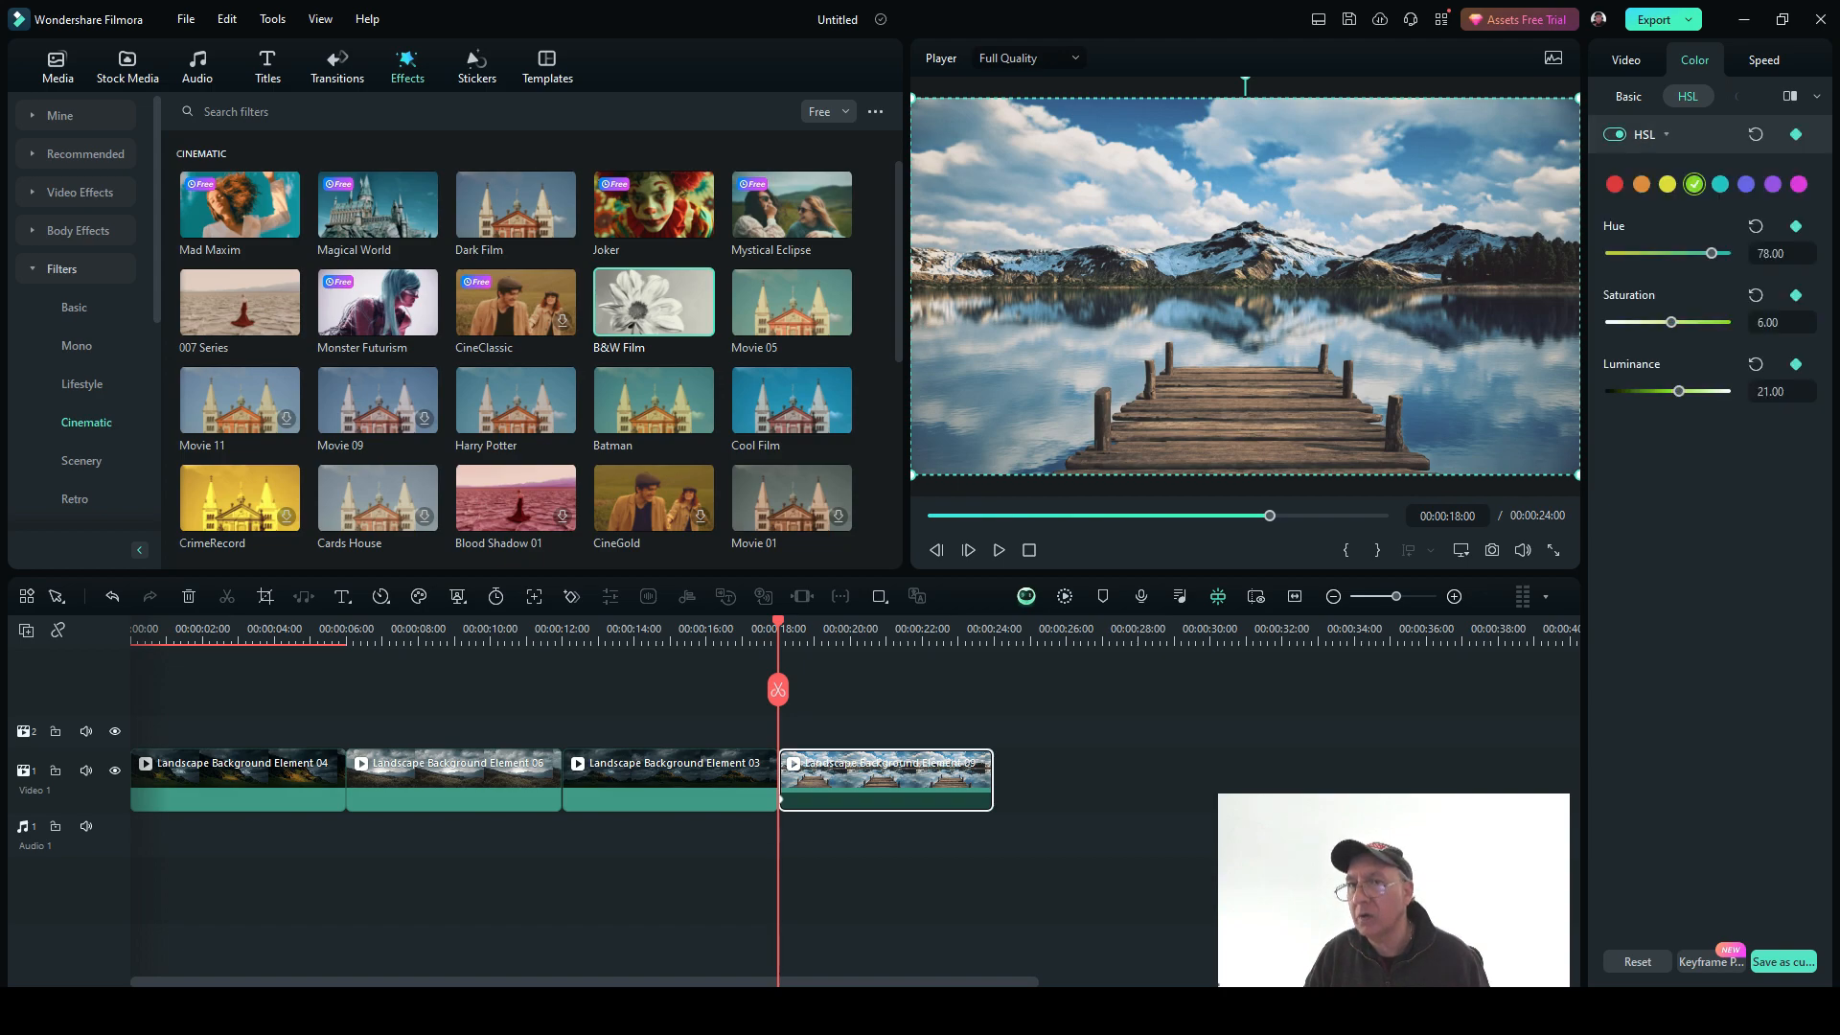
- Apply the Dark Film LUT preset to the last clip and set its Temperature to 78 and Tint to 13
{"action": "left_click", "coordinate": [1628, 96]}
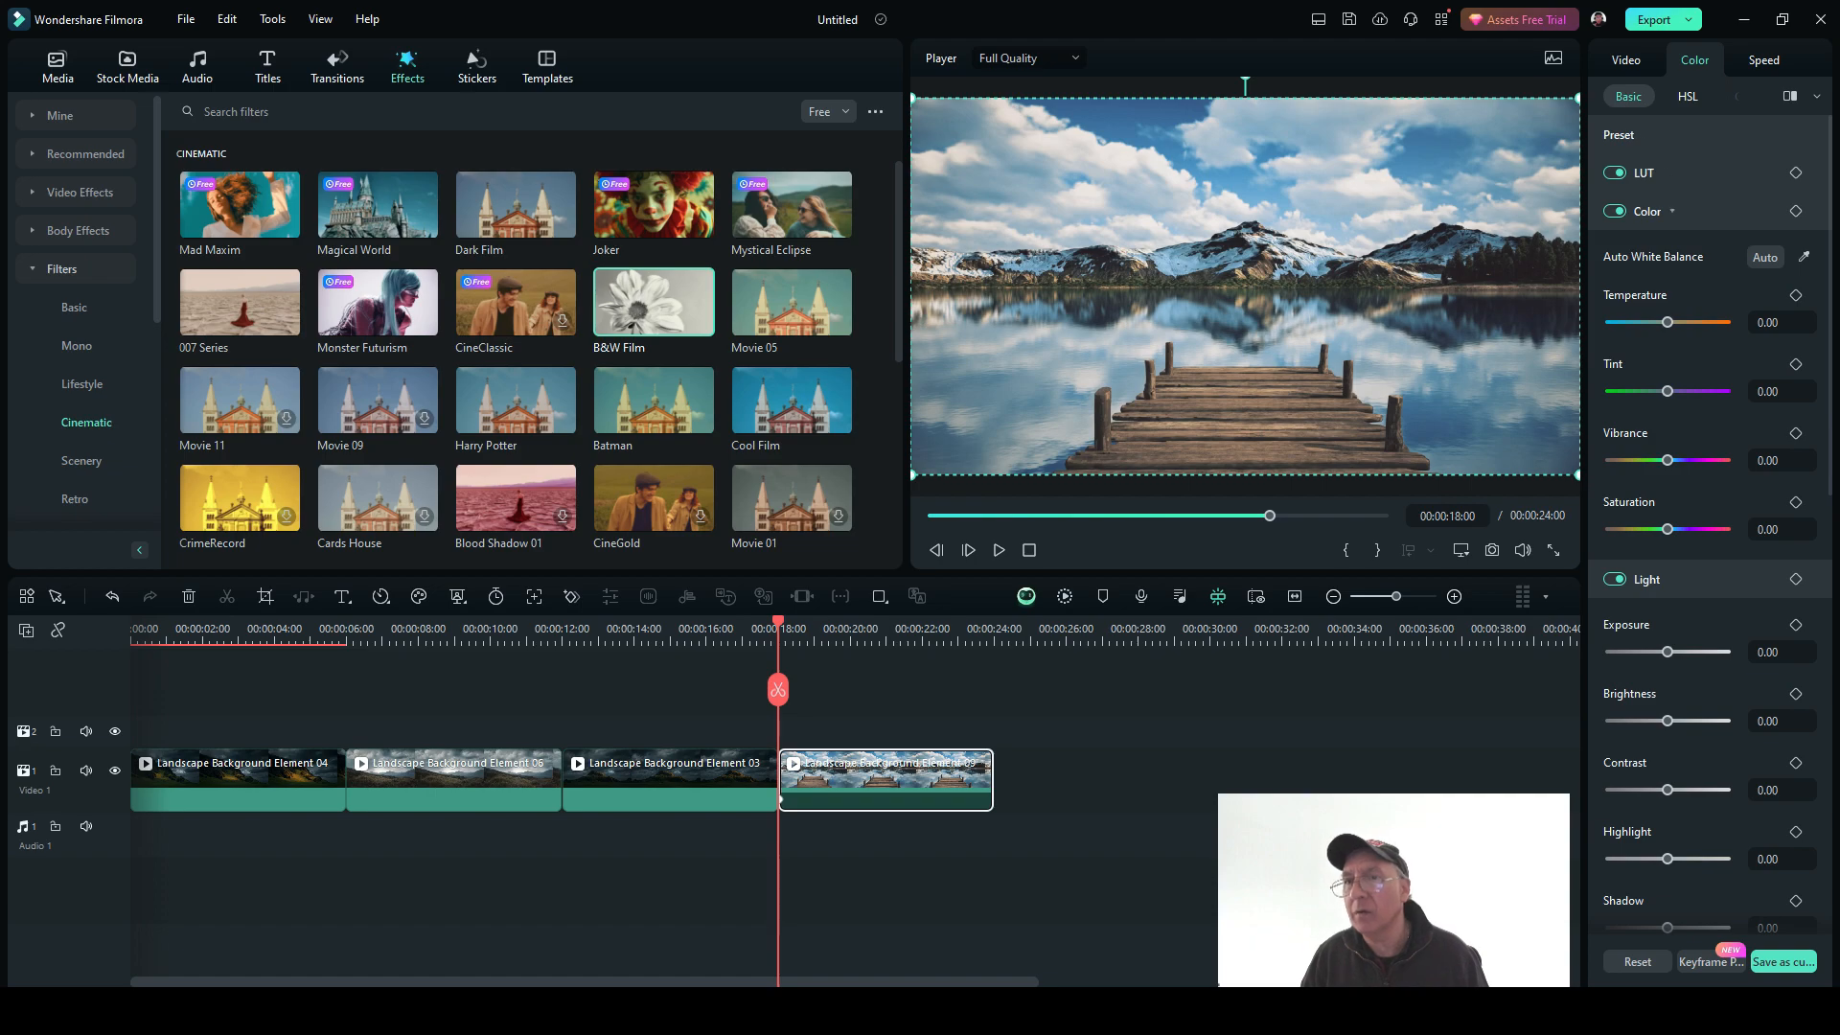
{"action": "left_click", "coordinate": [1664, 172]}
{"action": "left_click", "coordinate": [1615, 173]}
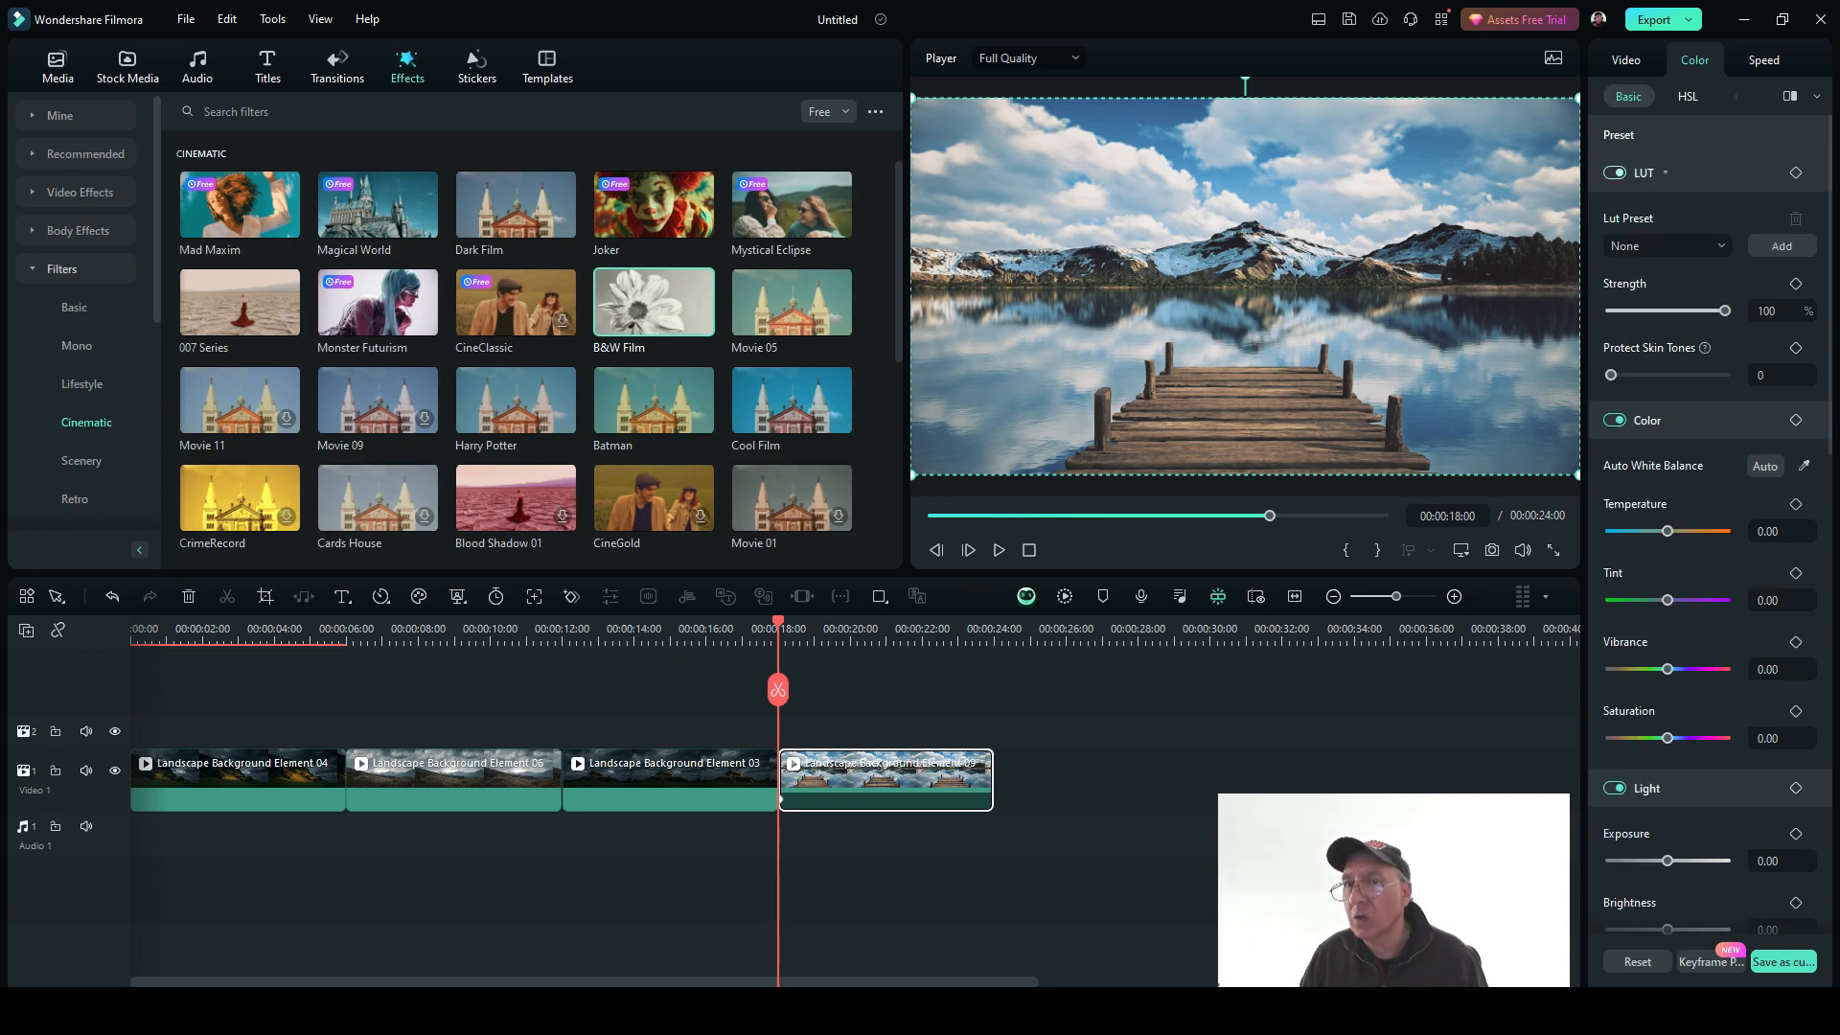
{"action": "left_click", "coordinate": [1616, 173]}
{"action": "left_click", "coordinate": [1667, 247]}
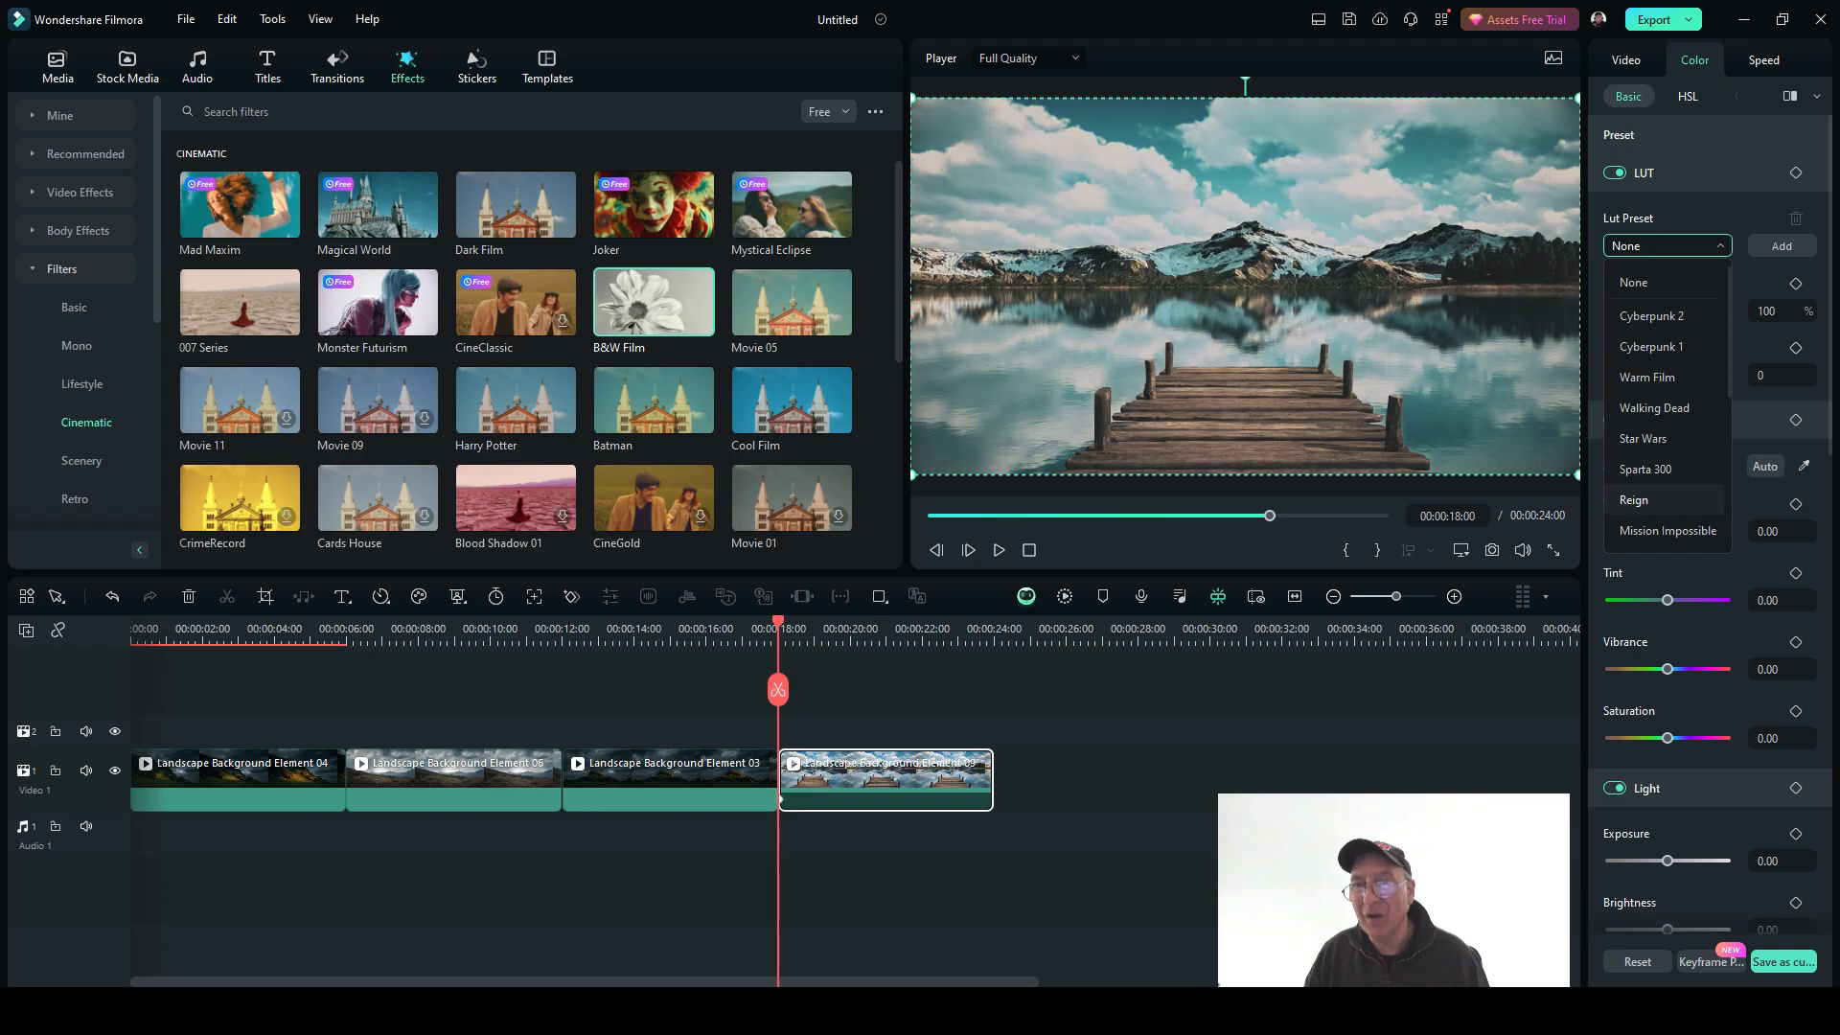
{"action": "scroll", "coordinate": [1666, 412], "scroll_direction": "down", "scroll_amount": 3}
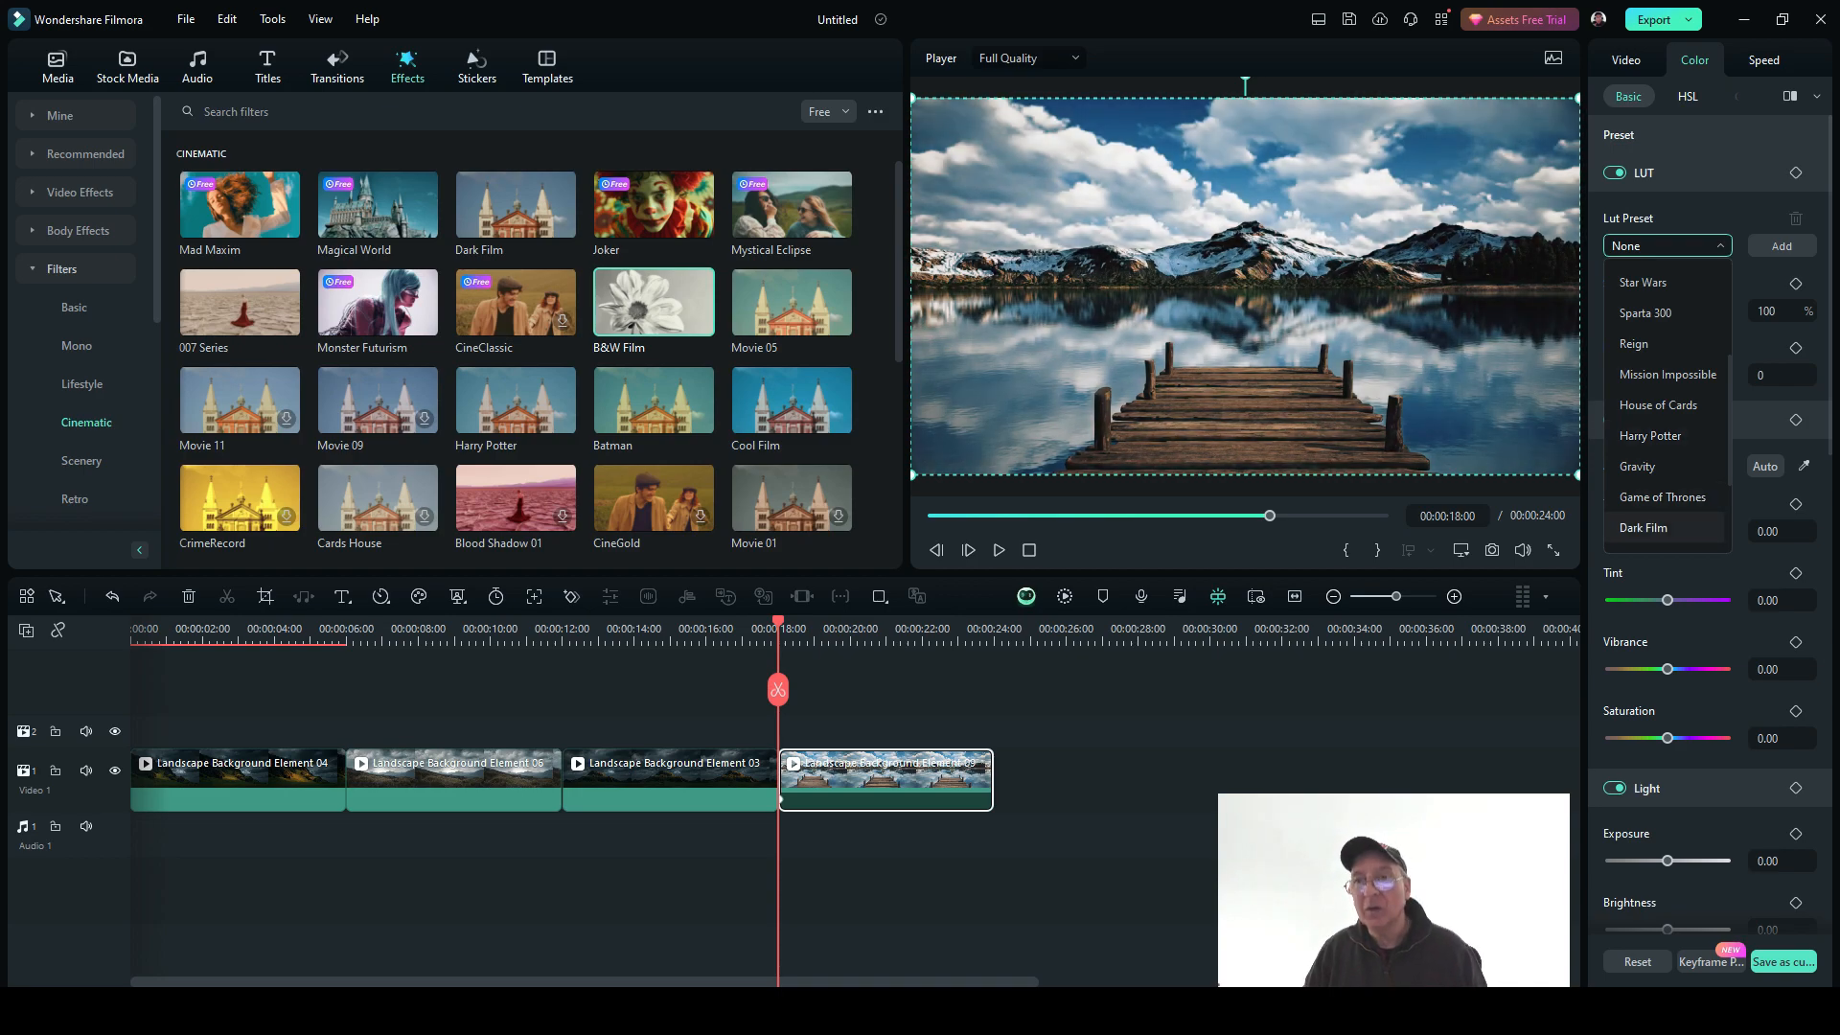
{"action": "left_click", "coordinate": [1663, 527]}
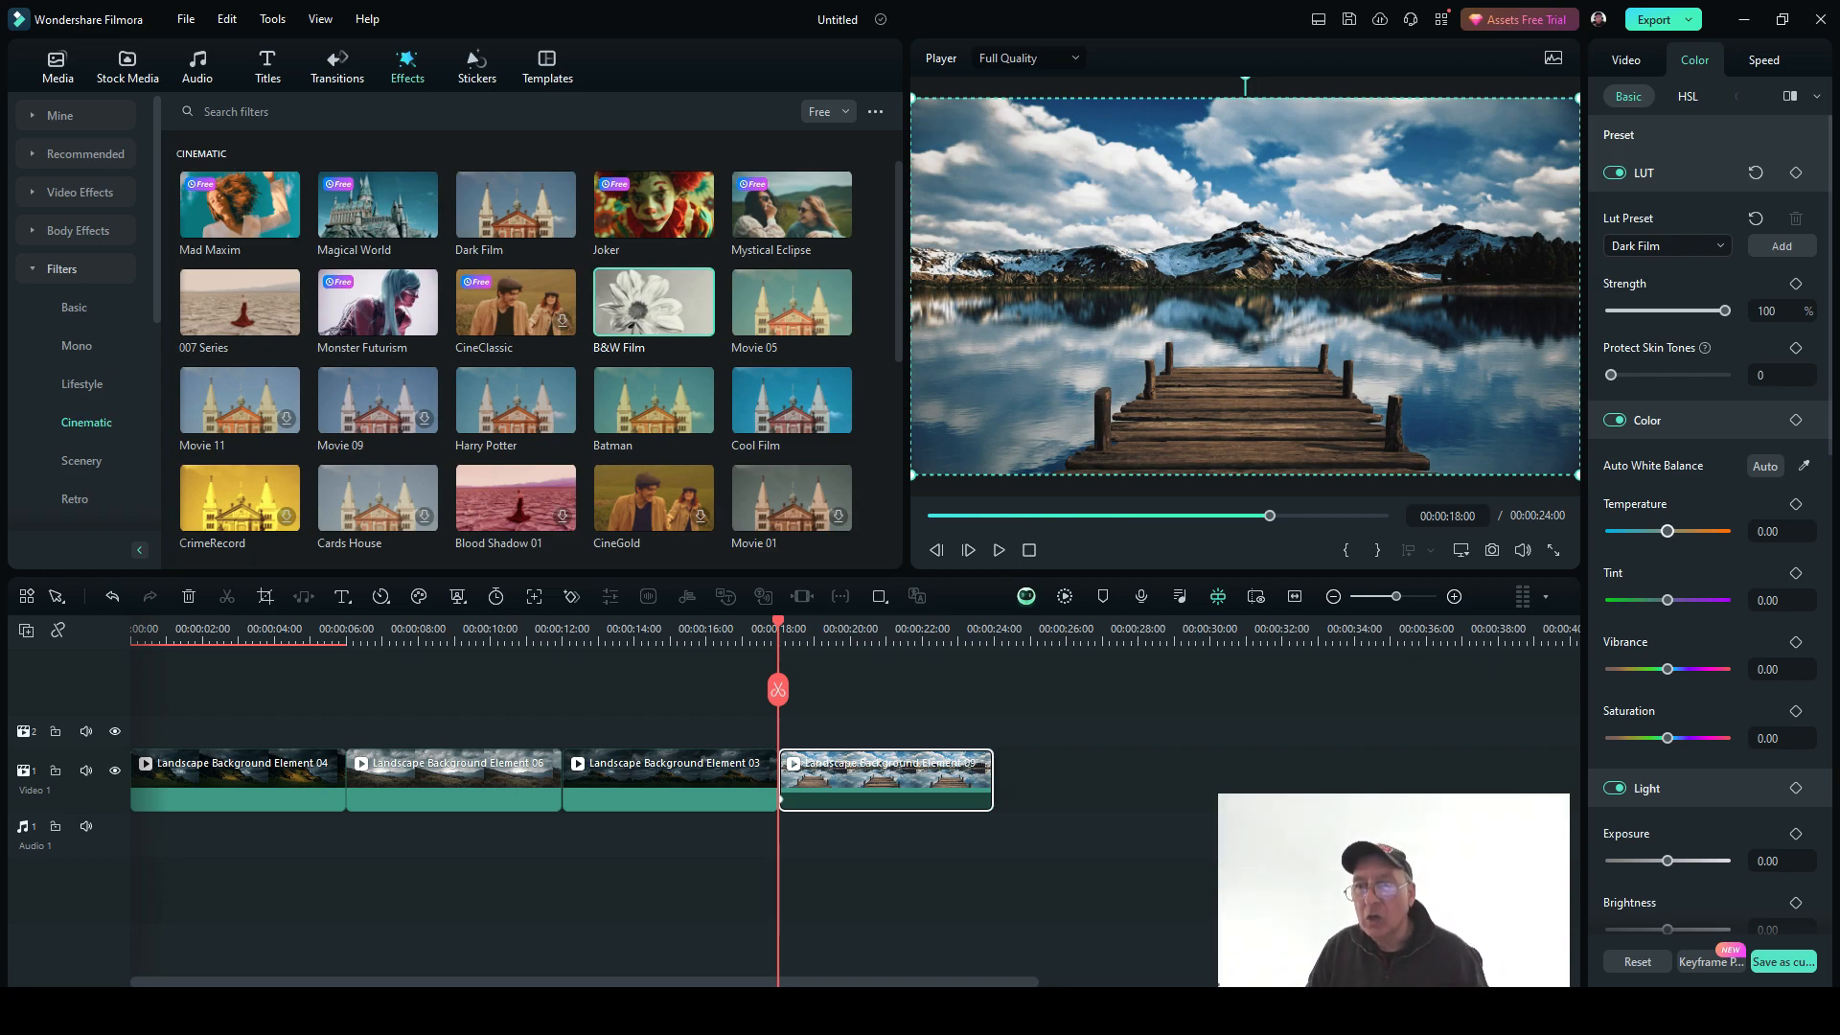
{"action": "left_click_drag", "start_coordinate": [1667, 531], "coordinate": [1713, 531]}
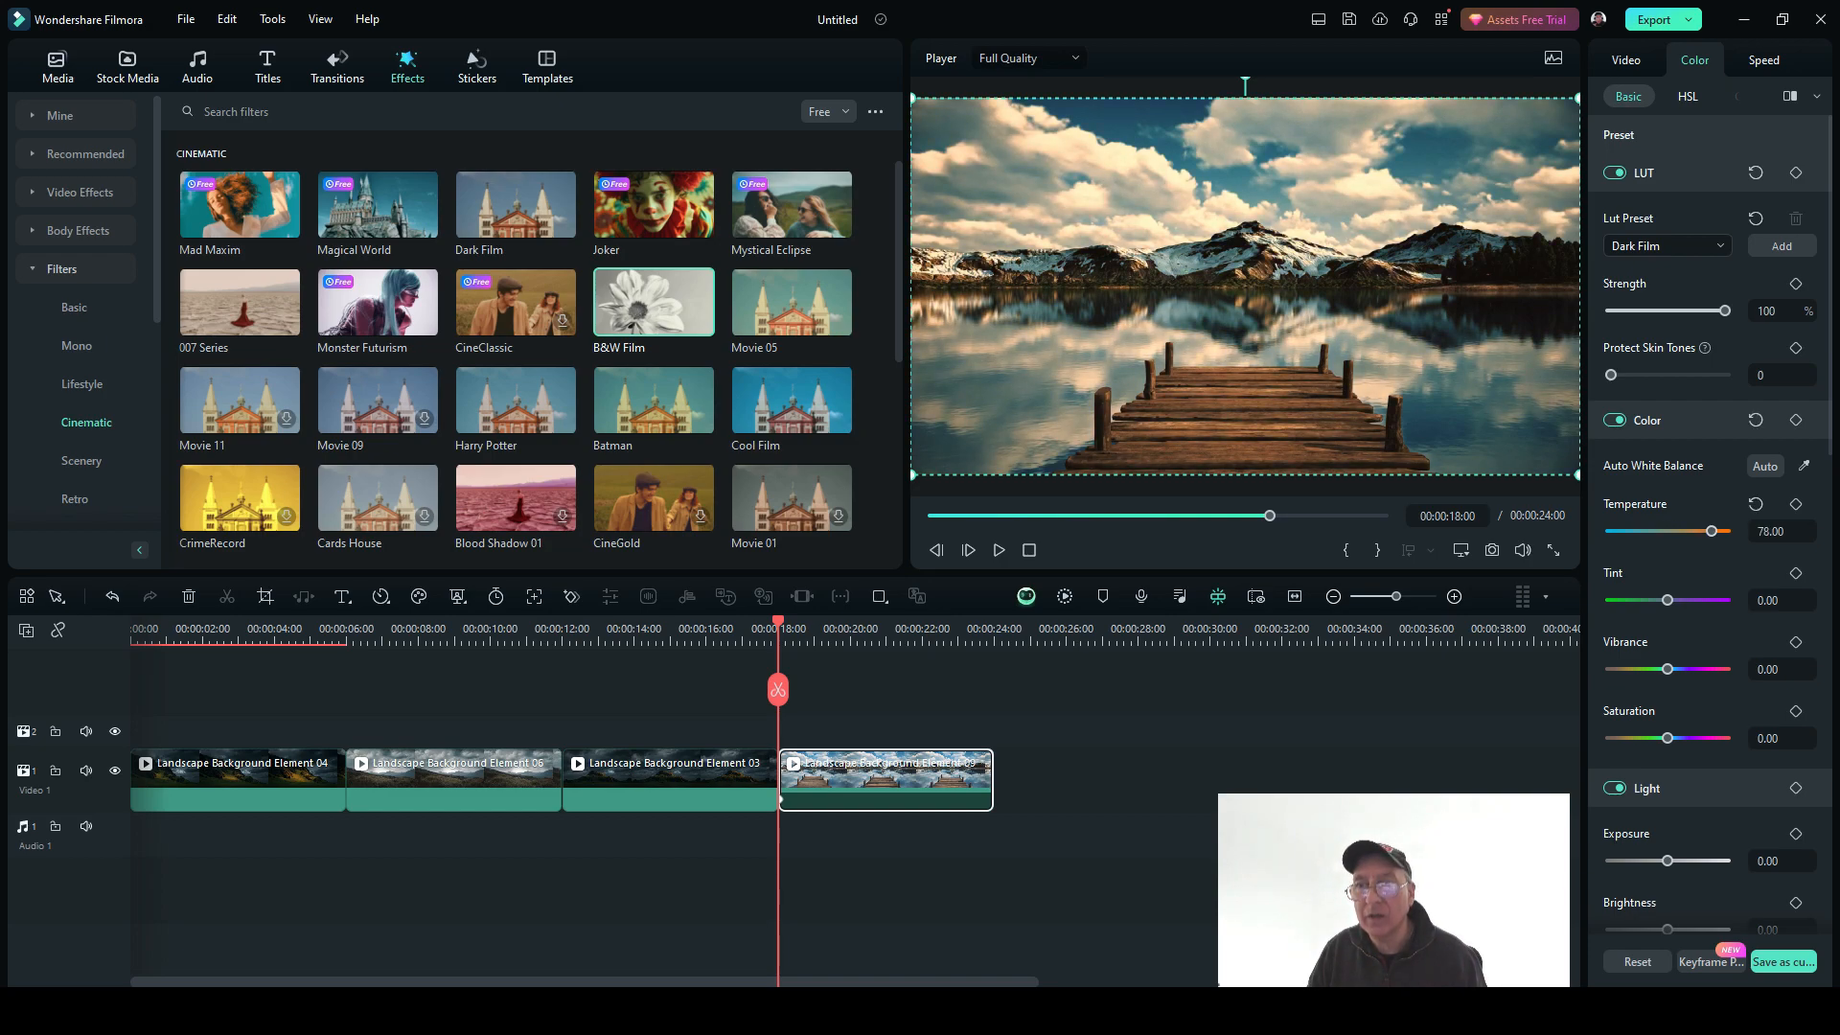
{"action": "mouse_move", "coordinate": [1668, 600]}
{"action": "left_mouse_down"}
{"action": "mouse_move", "coordinate": [1710, 600]}
{"action": "mouse_move", "coordinate": [1675, 600]}
{"action": "left_mouse_up"}
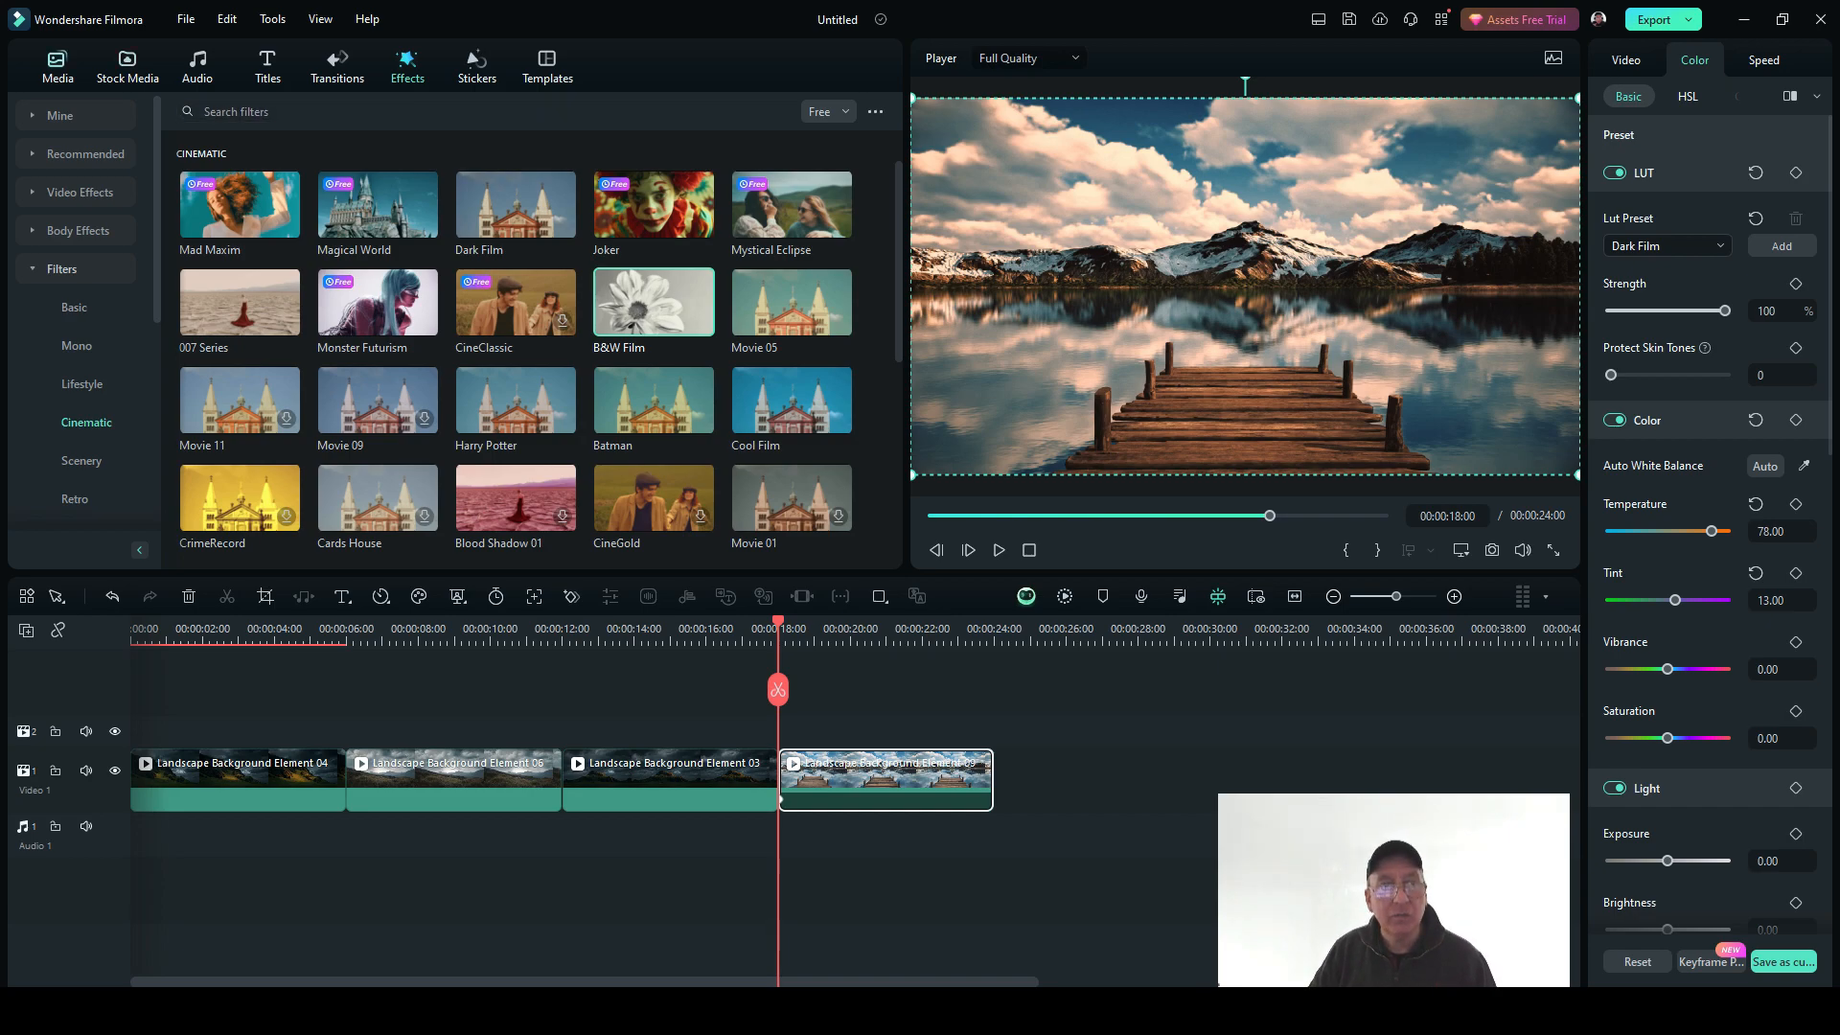
- Open the Global Media library of previously imported files
{"action": "left_click", "coordinate": [58, 67]}
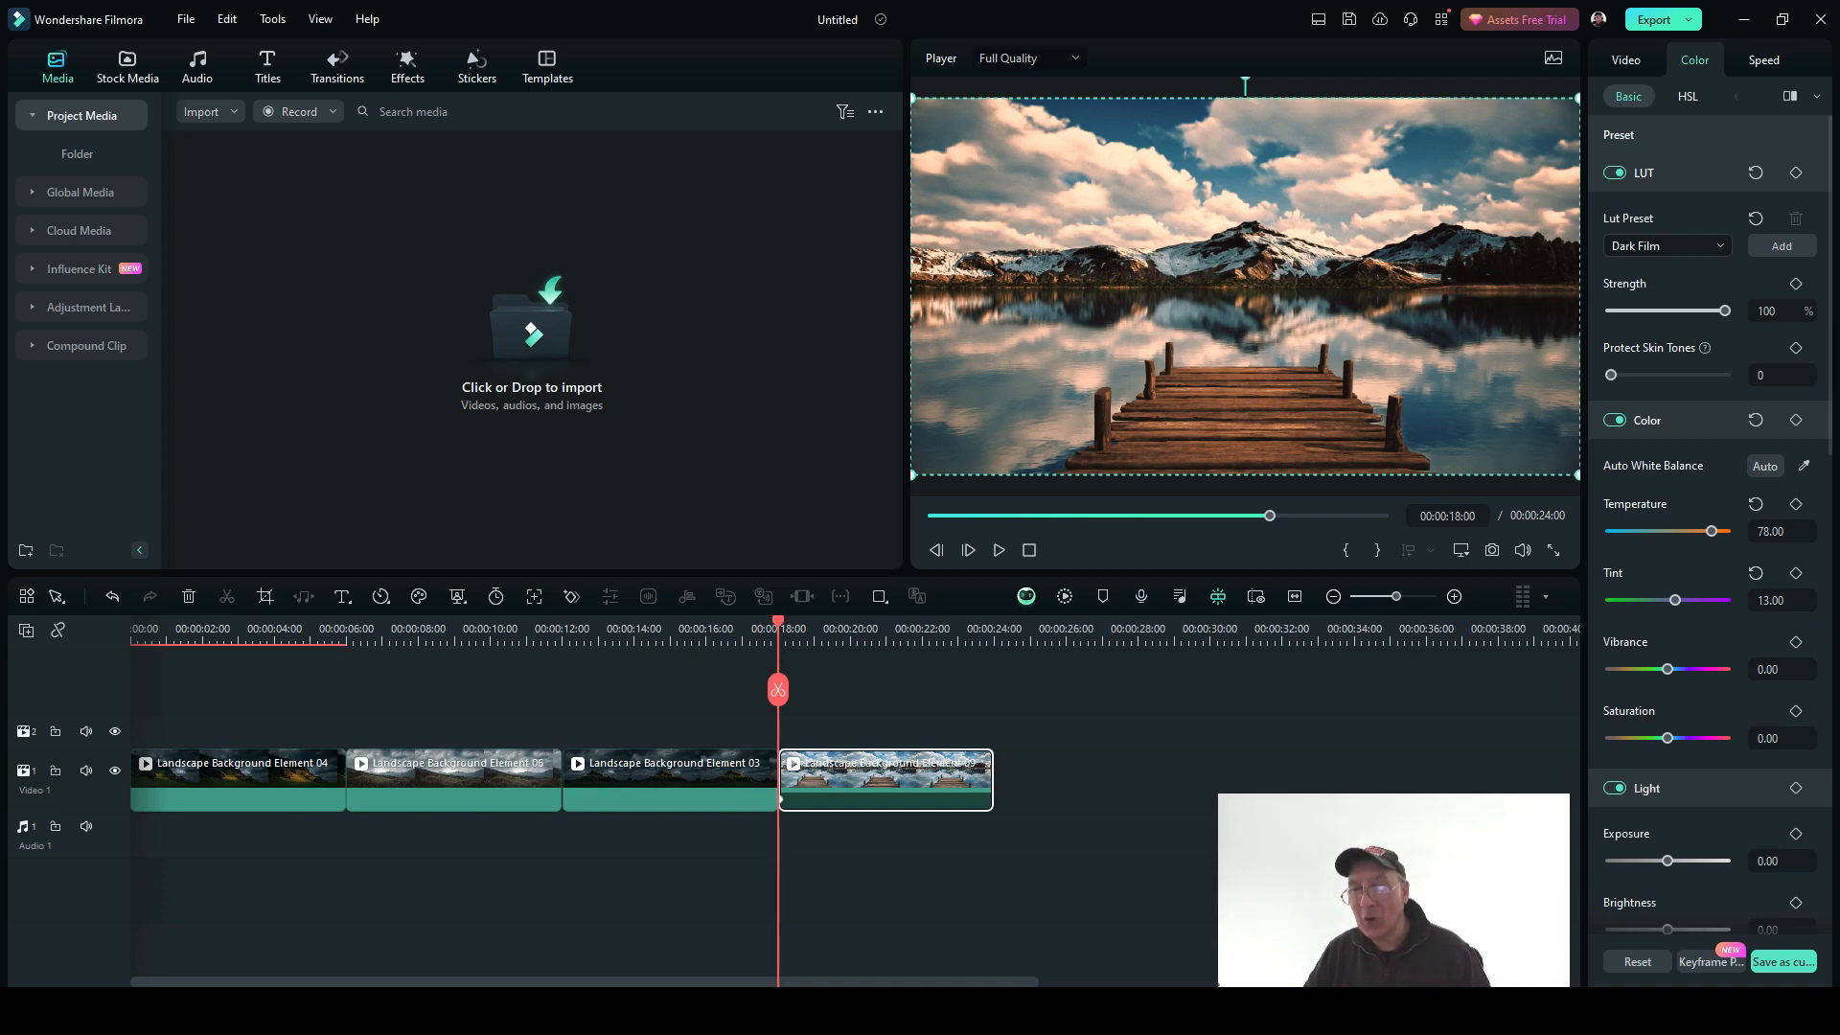
{"action": "left_click", "coordinate": [81, 115]}
{"action": "left_click", "coordinate": [82, 115]}
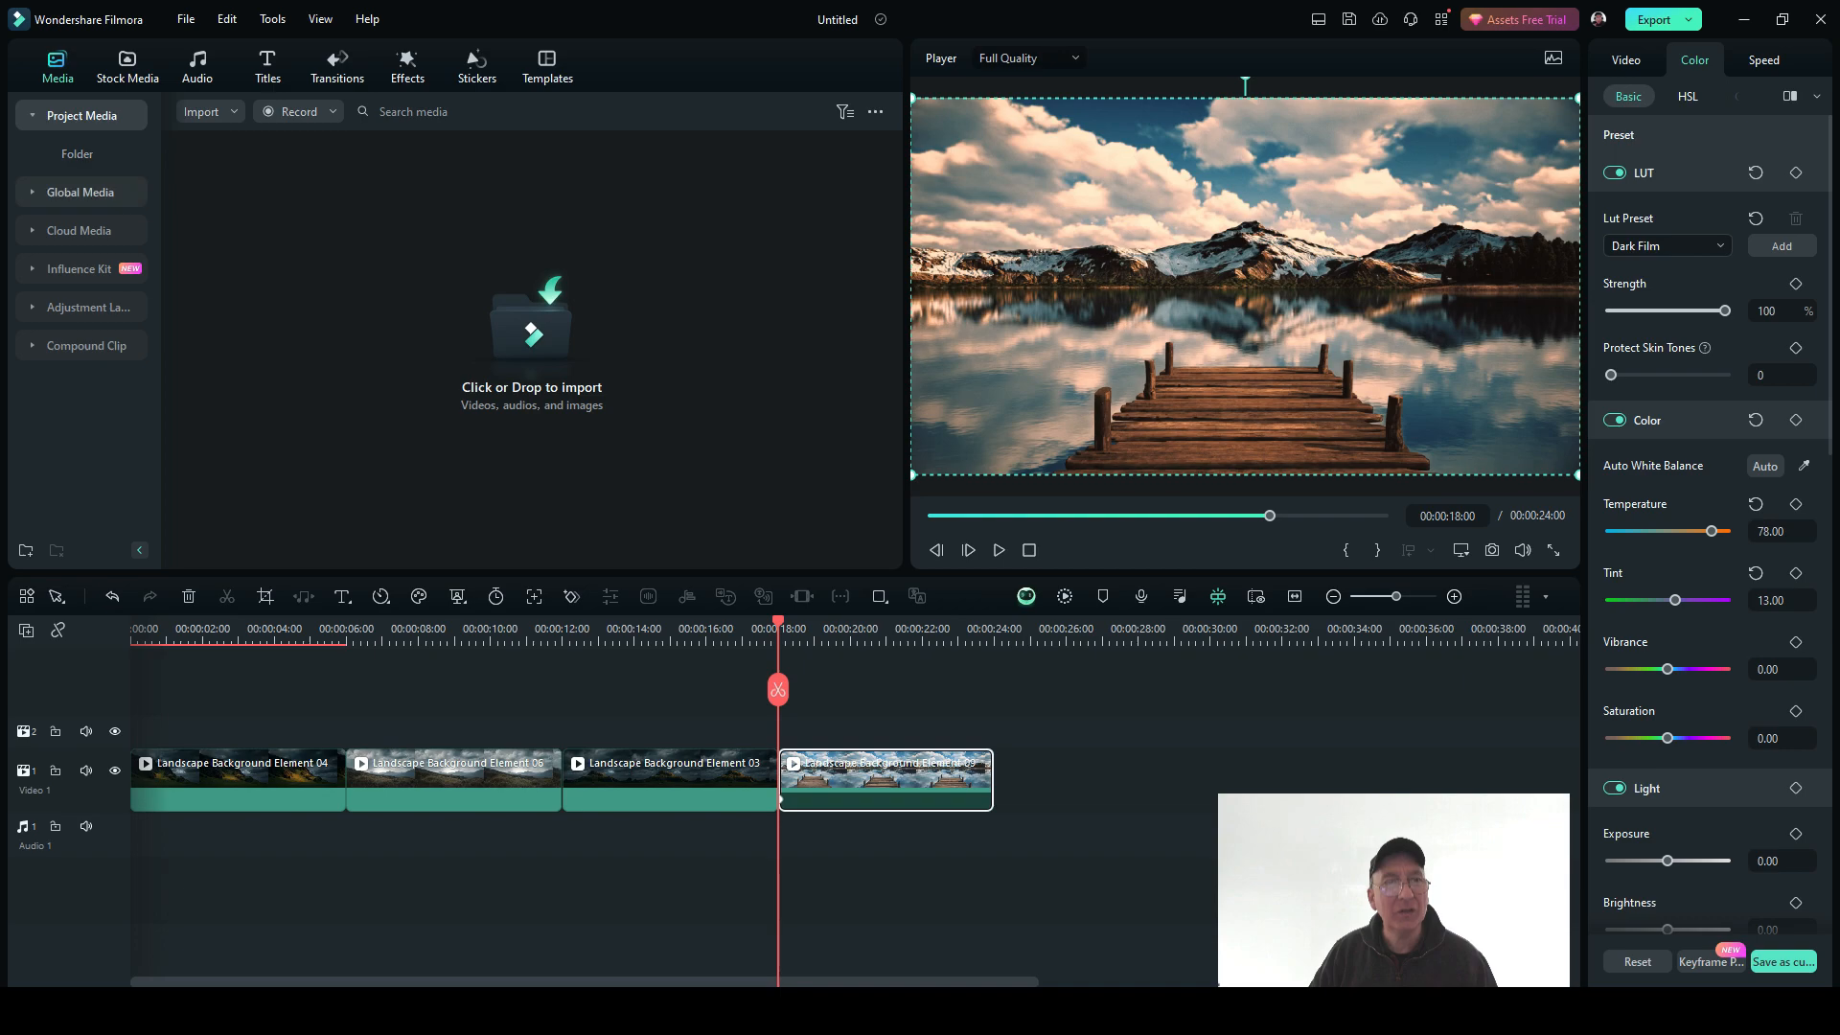
{"action": "left_click", "coordinate": [80, 191]}
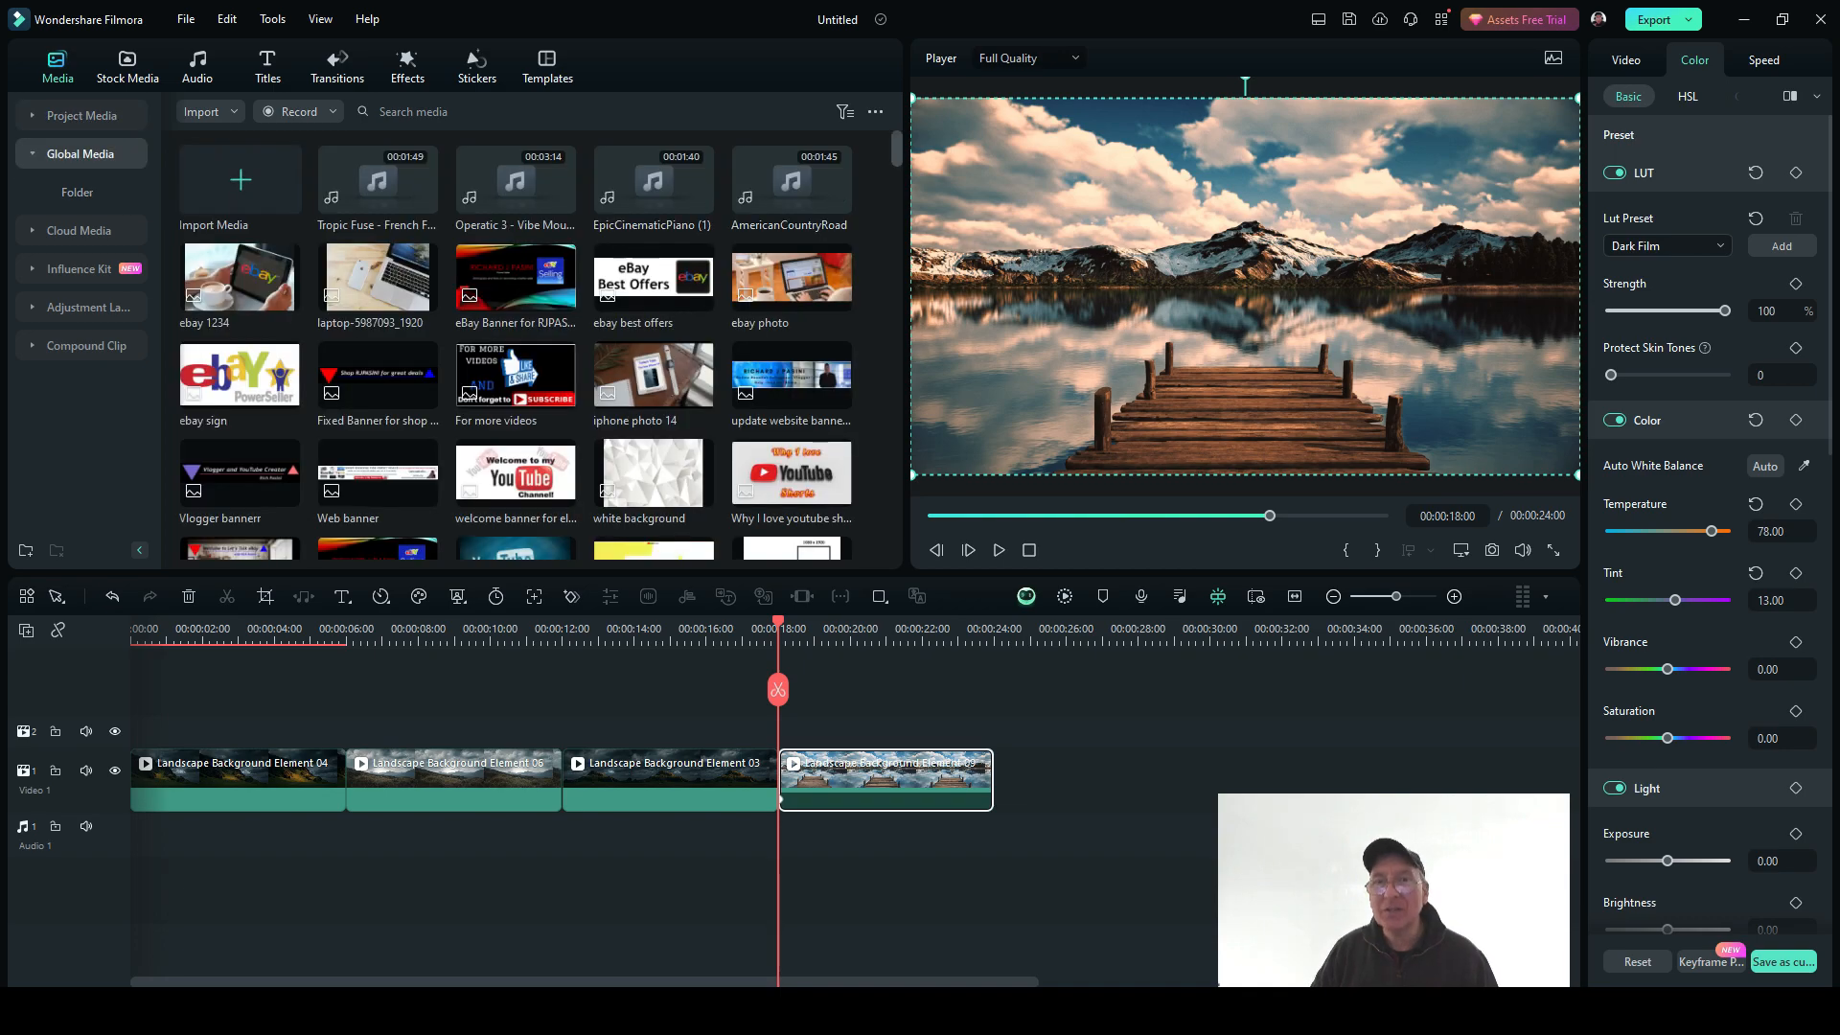
- Delete all four landscape clips from the timeline and return the playhead to the start
{"action": "left_click_drag", "start_coordinate": [971, 839], "coordinate": [132, 785]}
{"action": "key", "text": "Delete"}
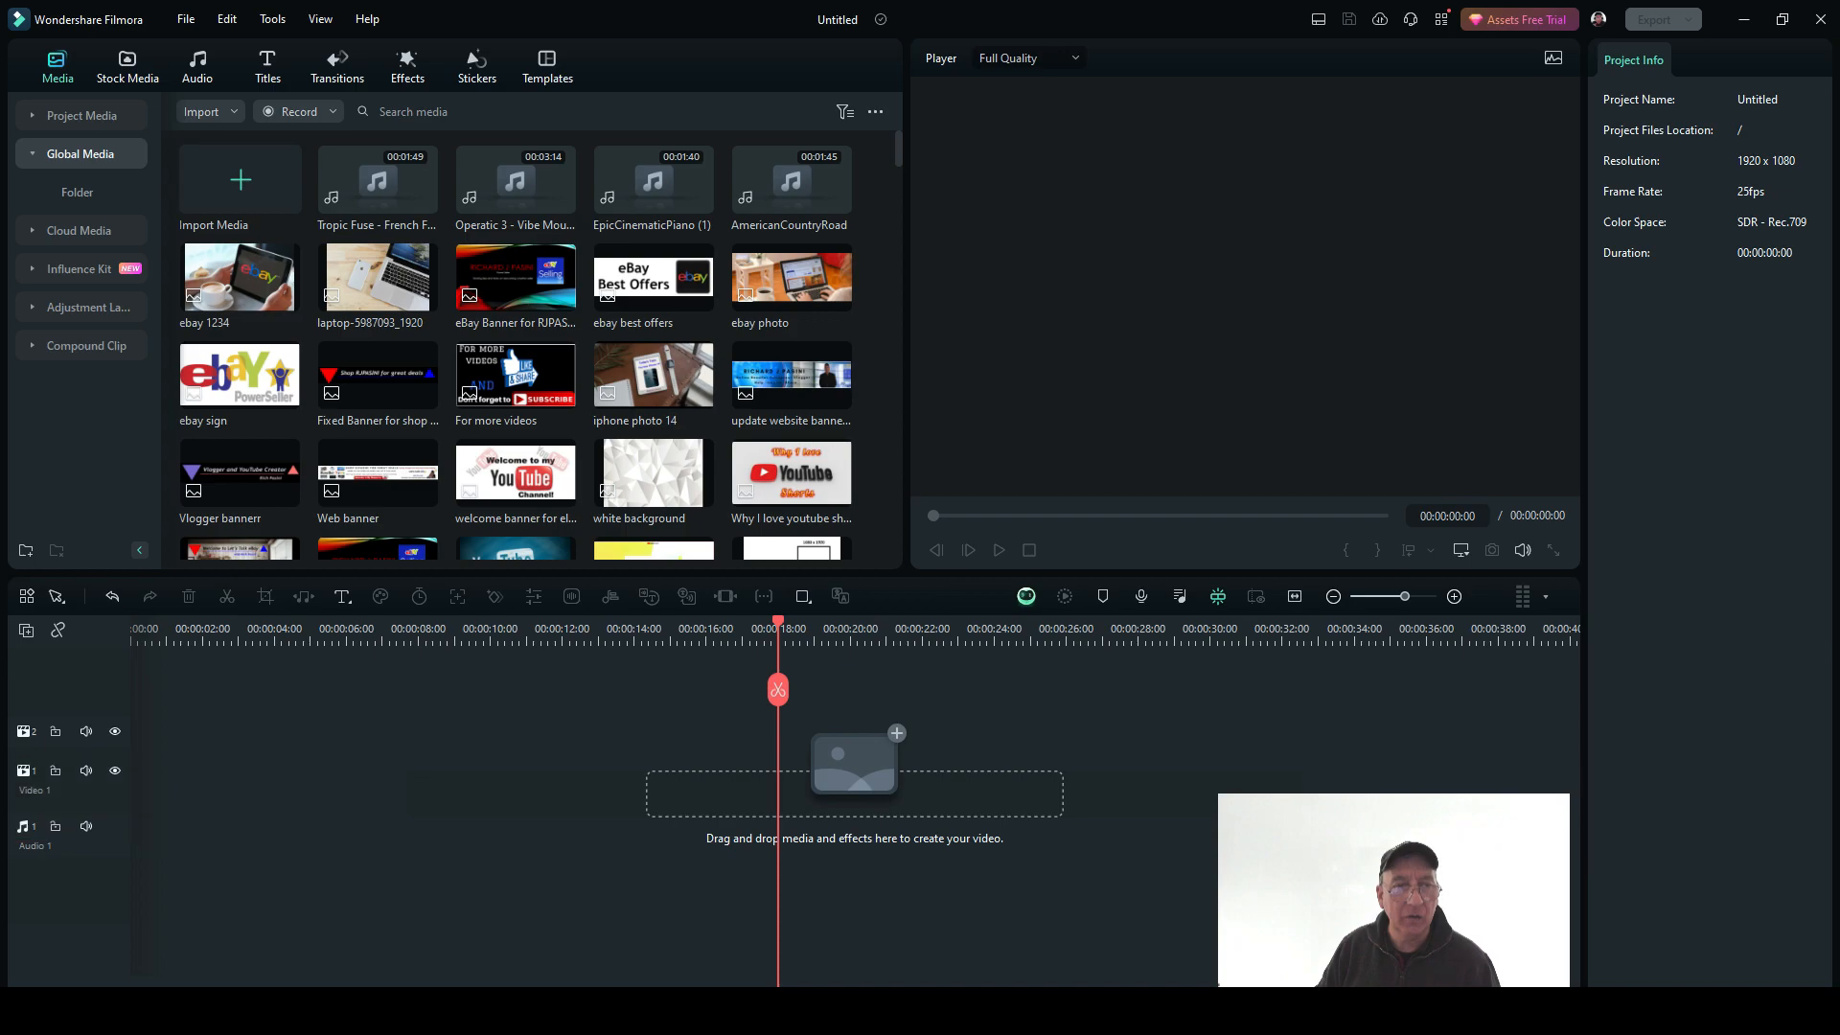
{"action": "left_click_drag", "start_coordinate": [779, 623], "coordinate": [131, 623]}
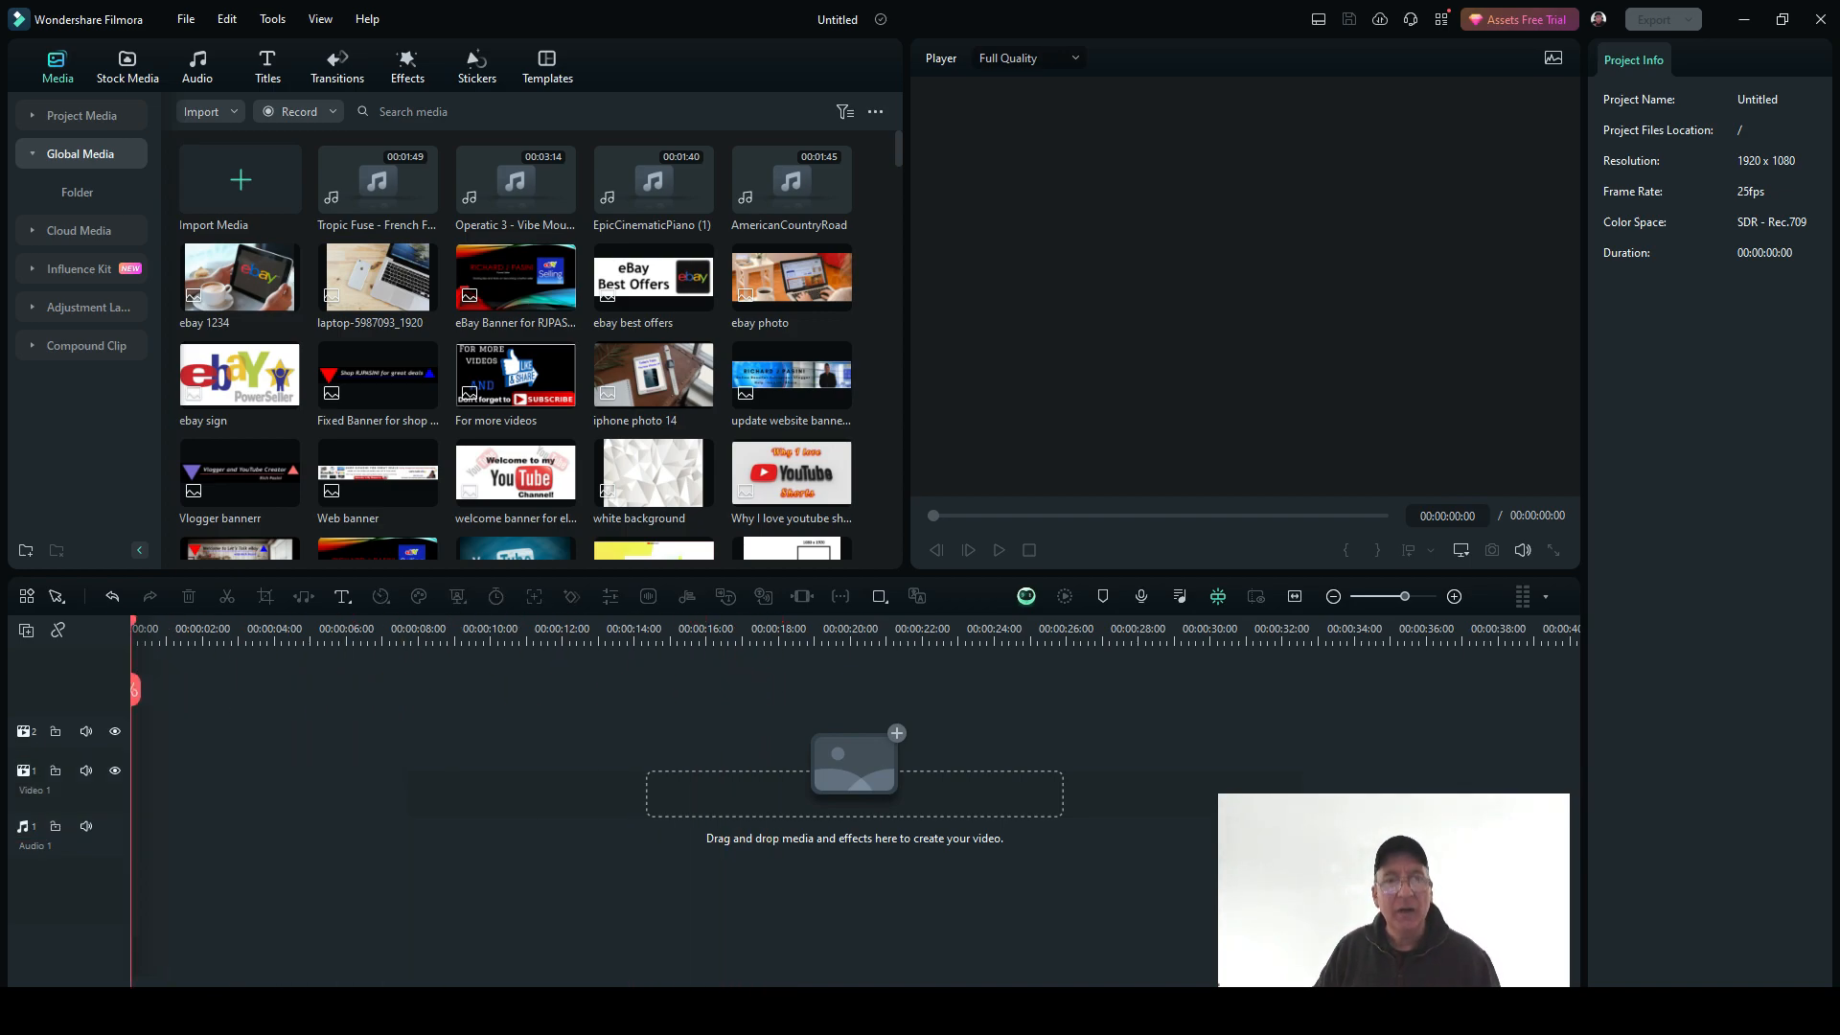
- Preview the Snapshot_32 image from Global Media, add it to the video track, and return the playhead to the timeline's start
{"action": "scroll", "coordinate": [740, 381], "scroll_direction": "down", "scroll_amount": 10}
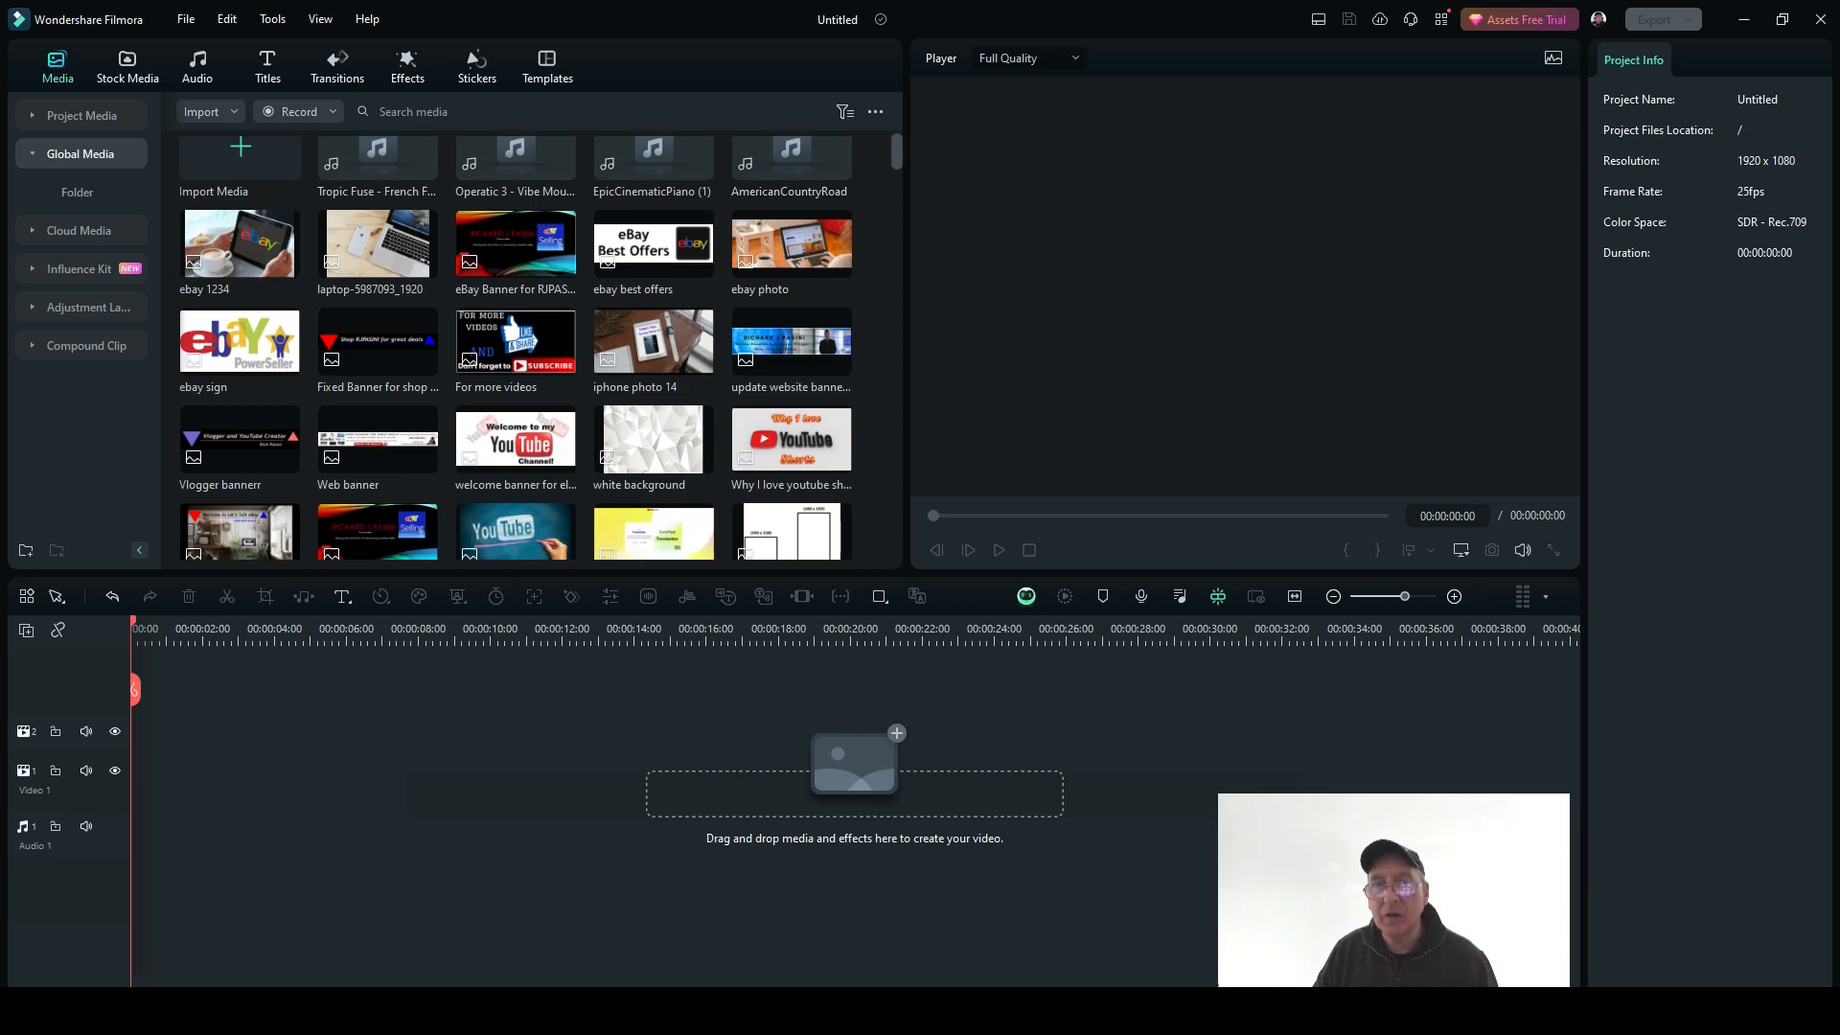
{"action": "scroll", "coordinate": [740, 382], "scroll_direction": "down", "scroll_amount": 3}
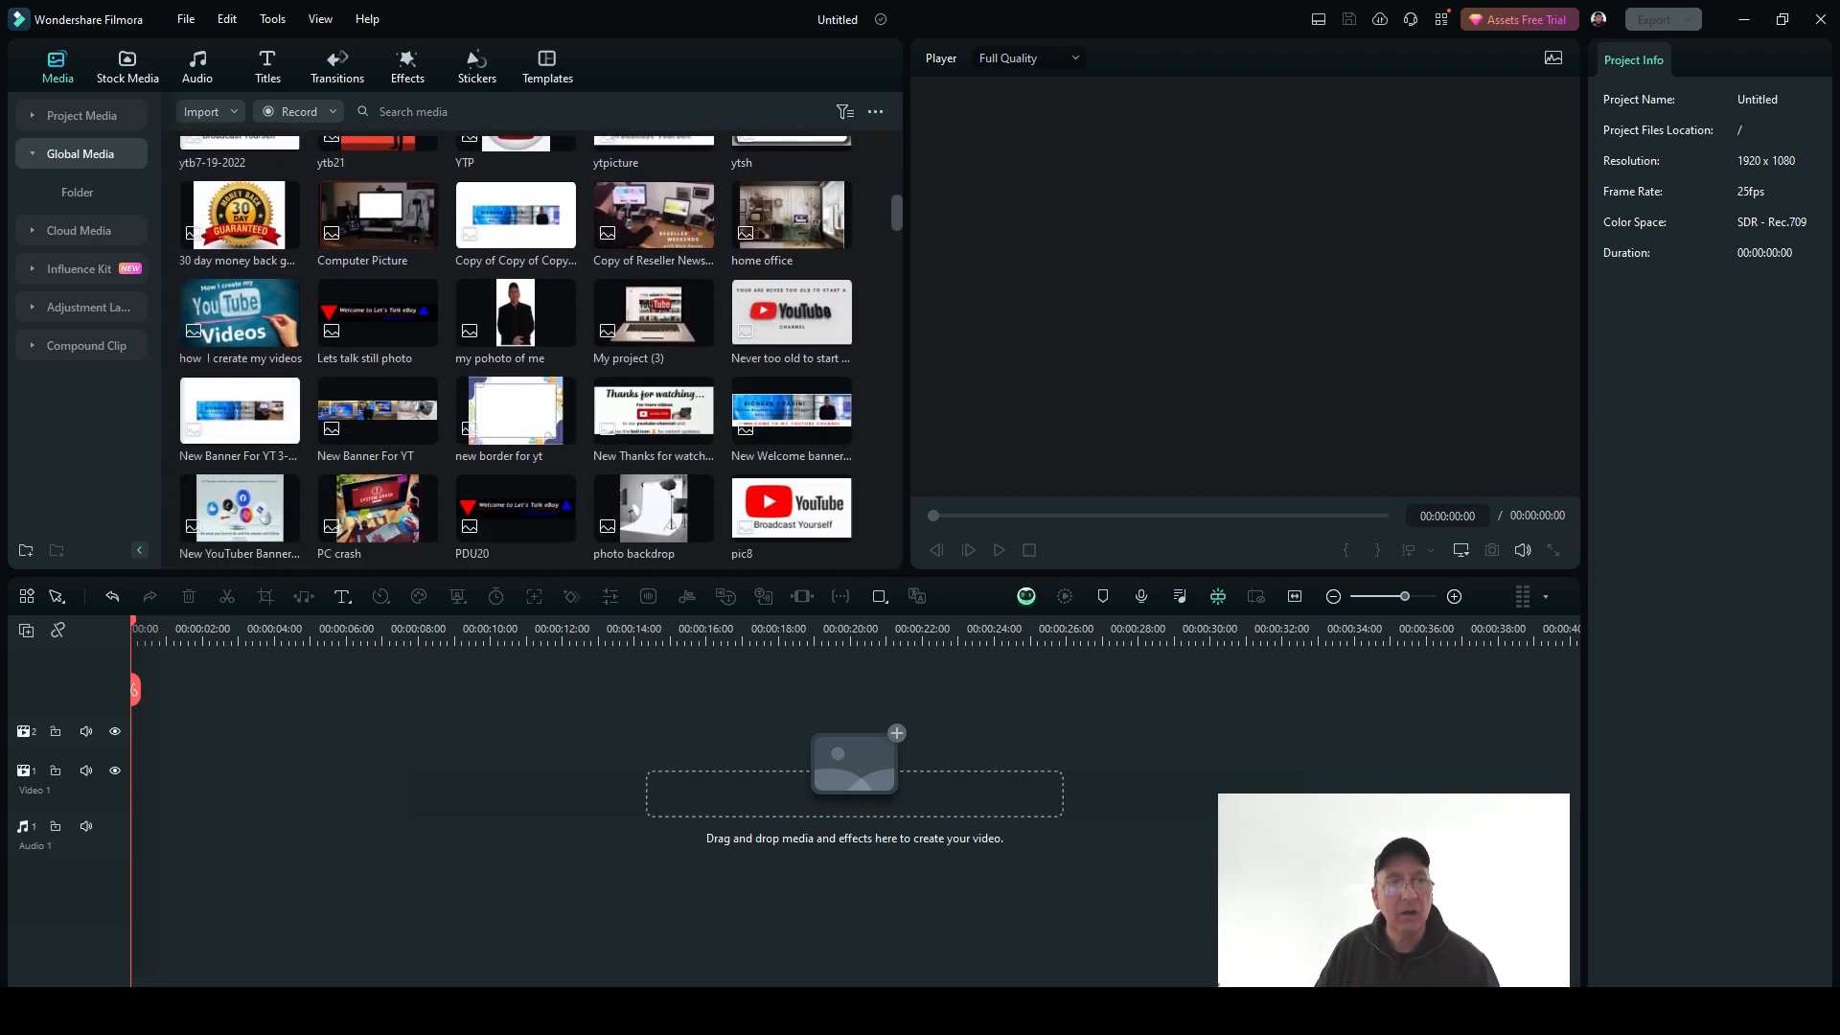
{"action": "scroll", "coordinate": [540, 348], "scroll_direction": "down", "scroll_amount": 5}
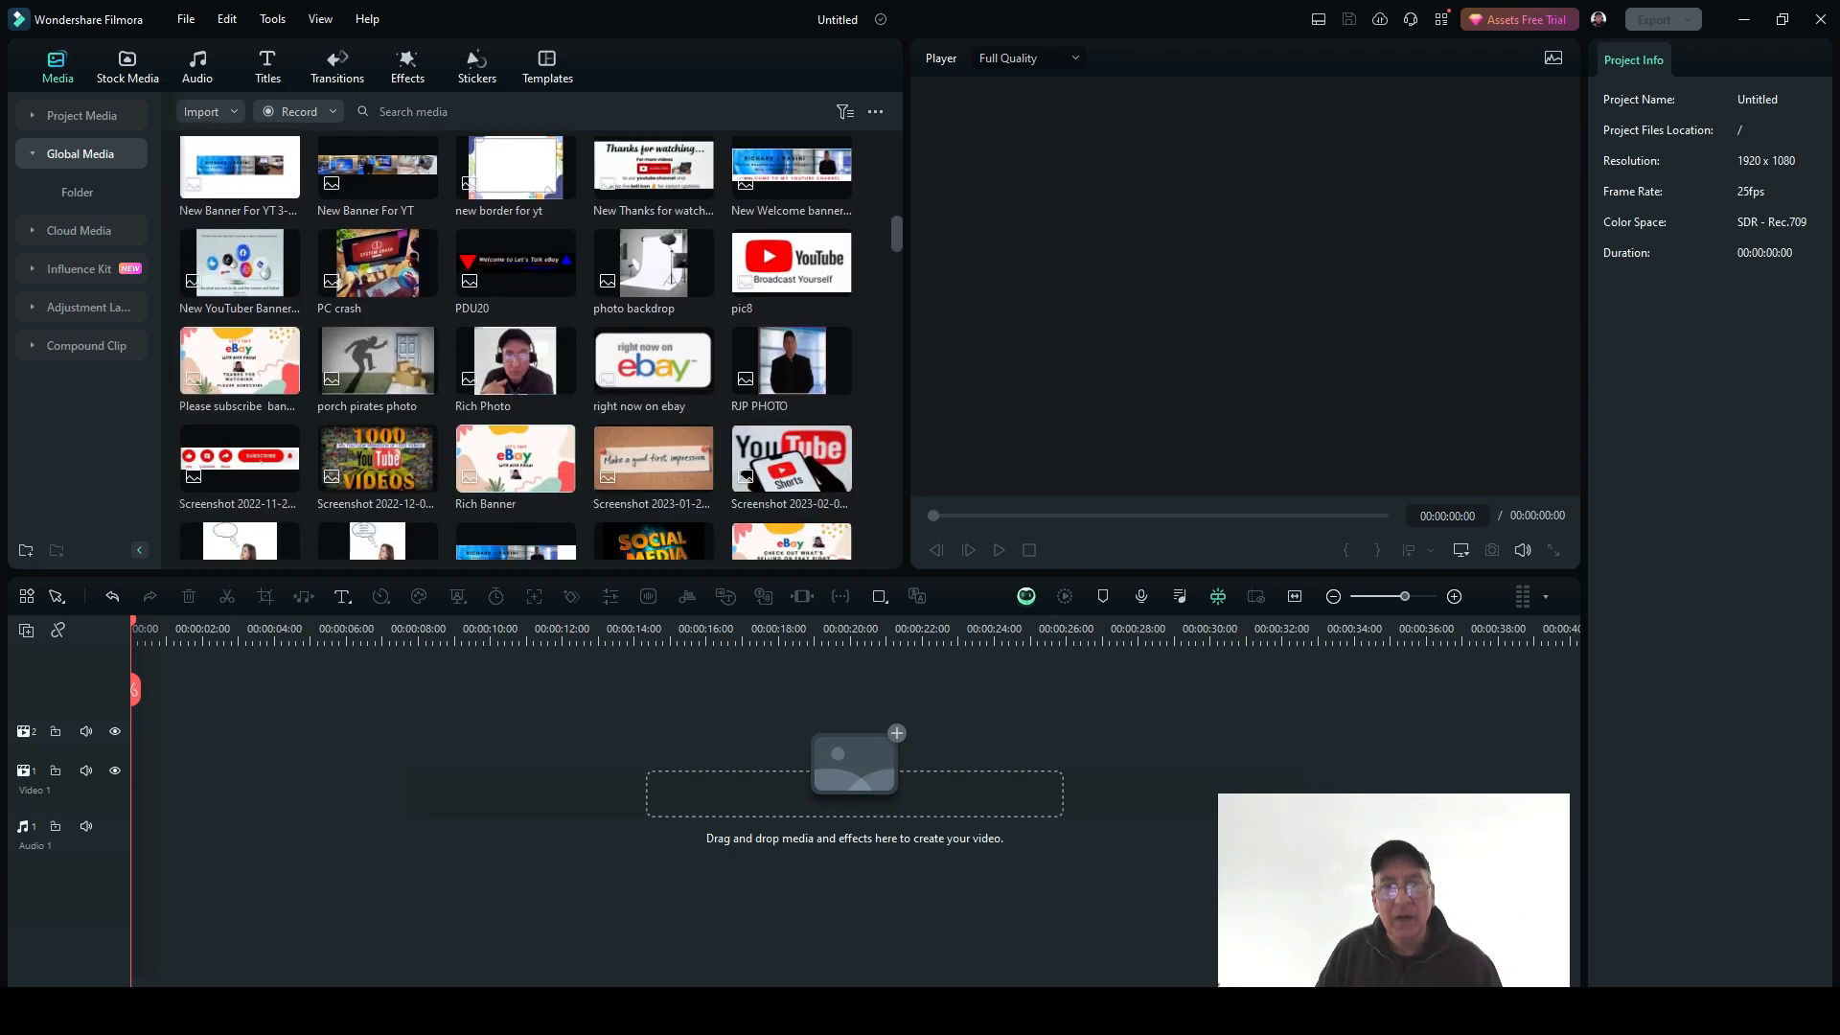
{"action": "scroll", "coordinate": [540, 348], "scroll_direction": "down", "scroll_amount": 3}
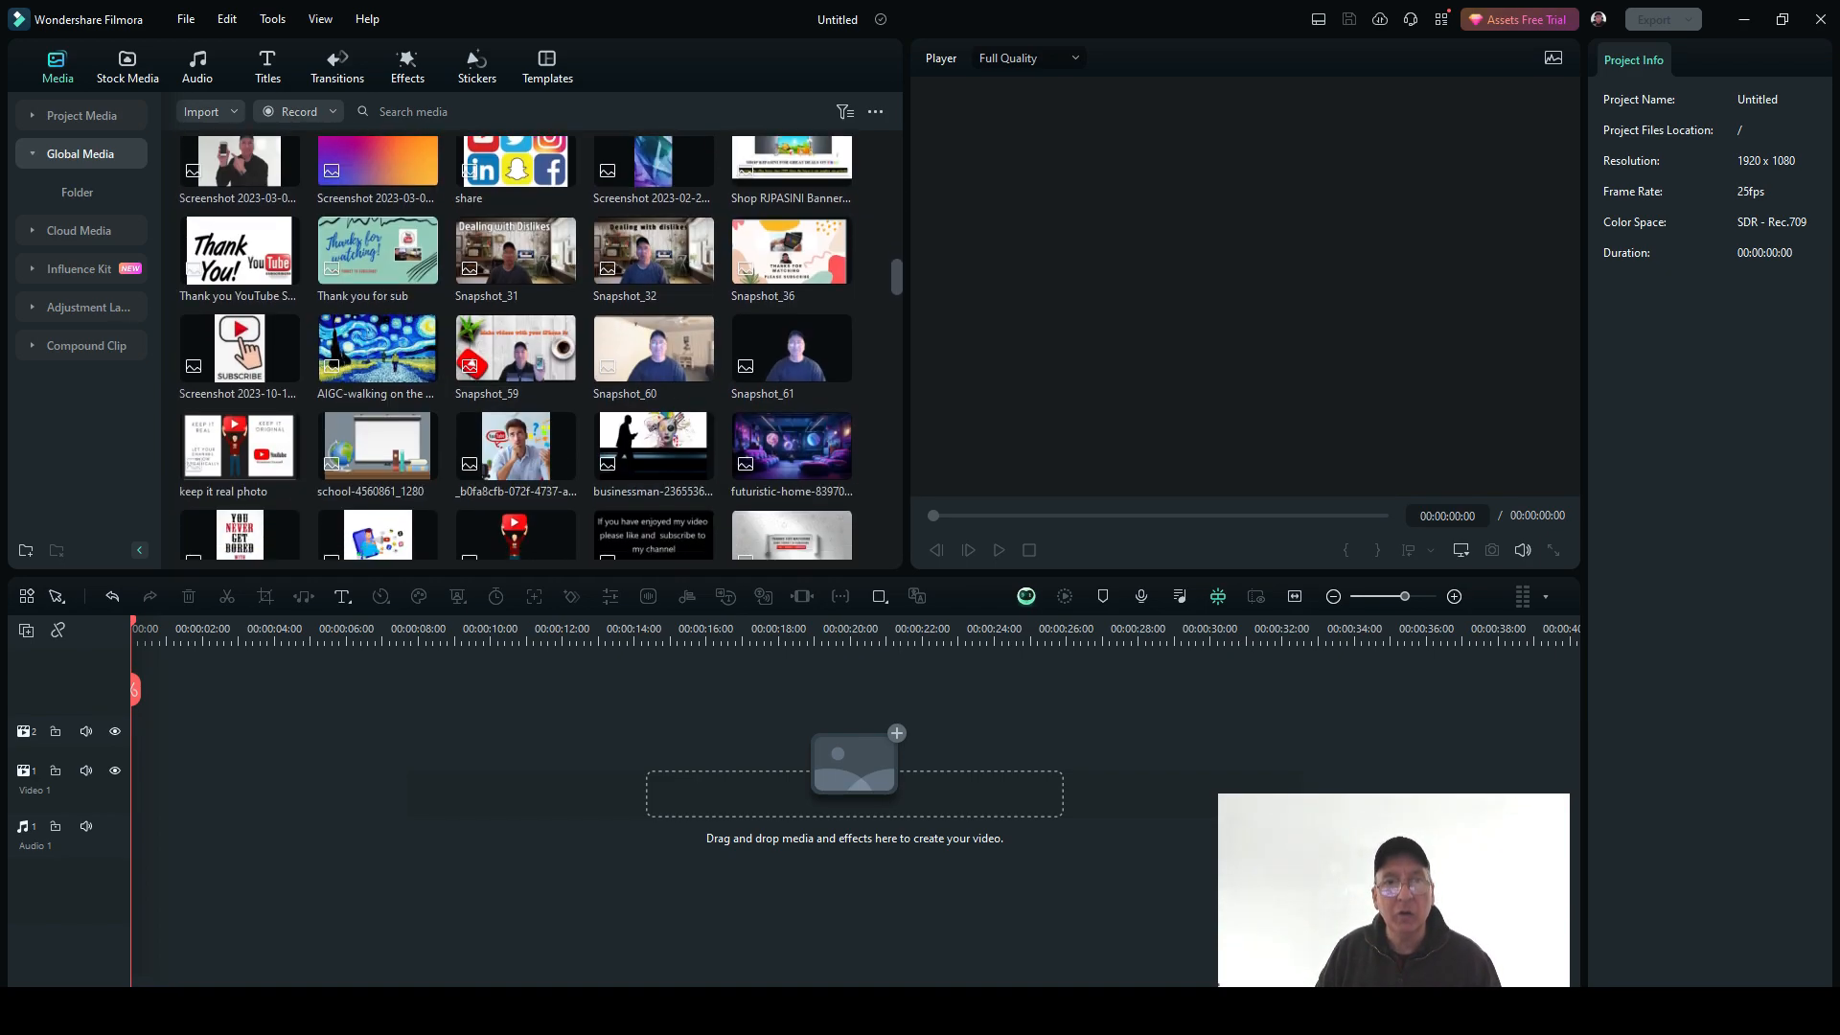
{"action": "scroll", "coordinate": [516, 348], "scroll_direction": "up", "scroll_amount": 1}
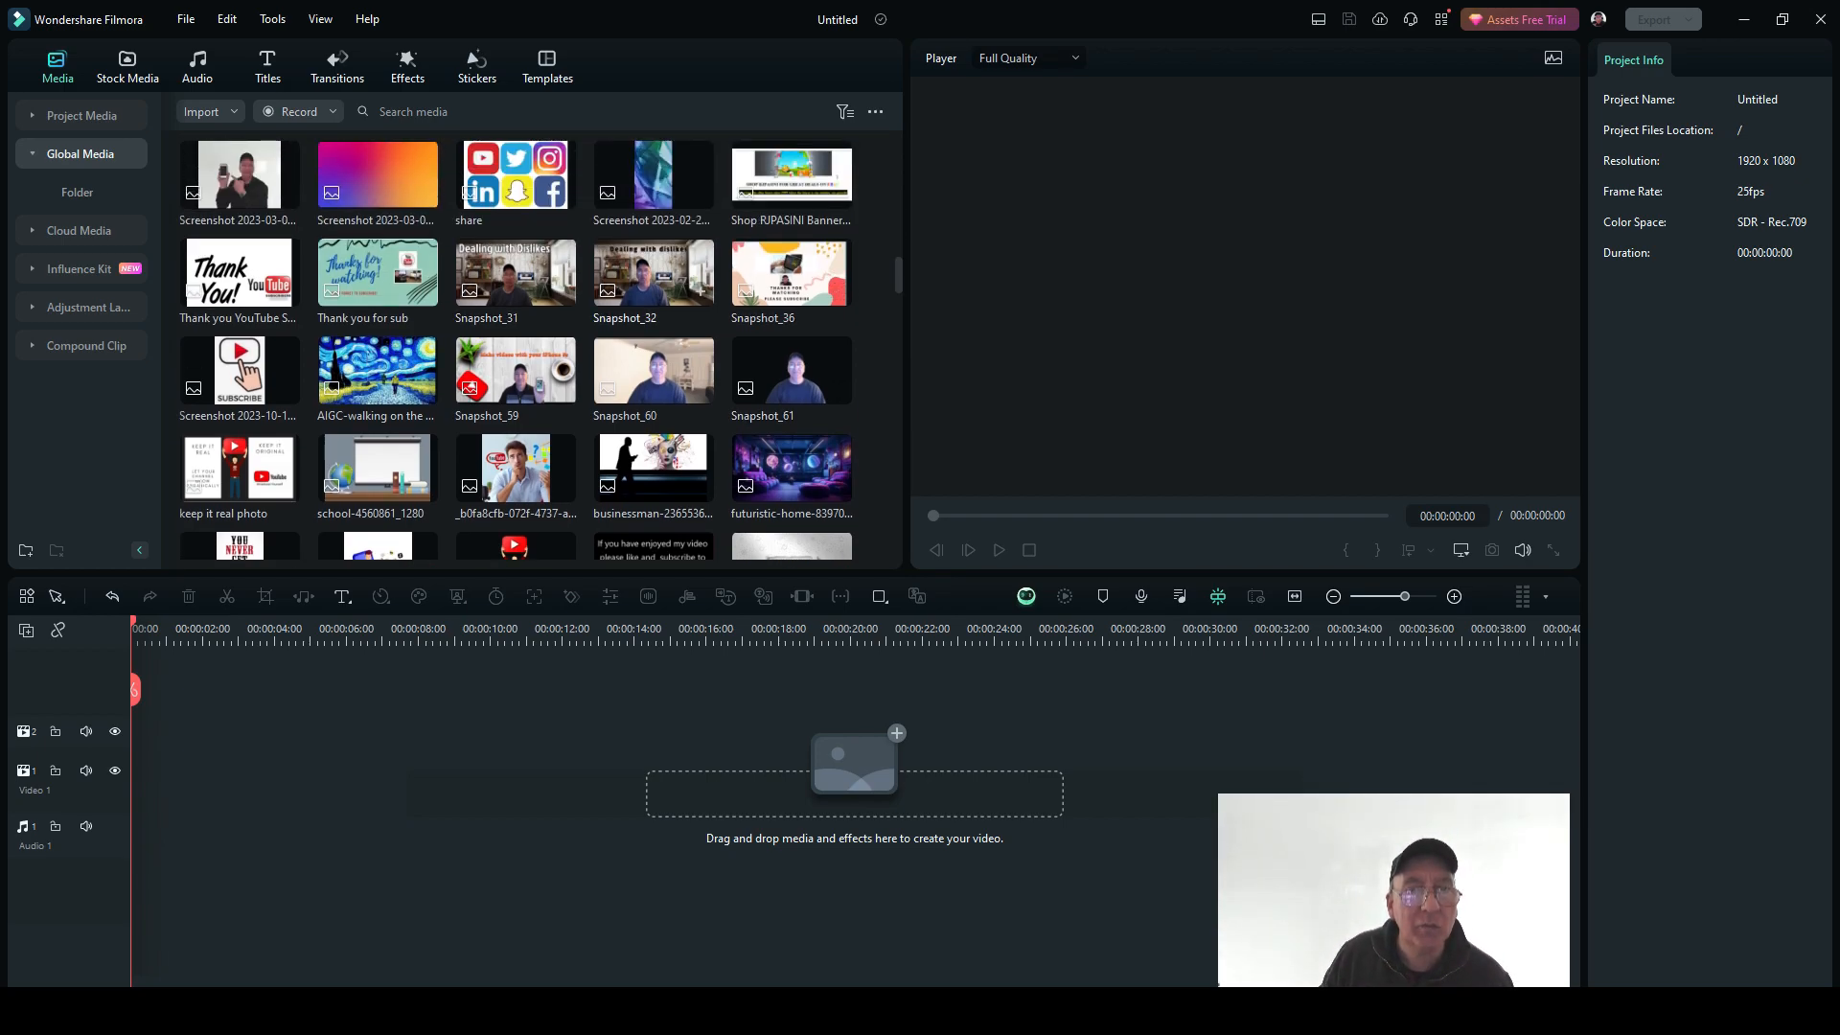
{"action": "double_click", "coordinate": [654, 273]}
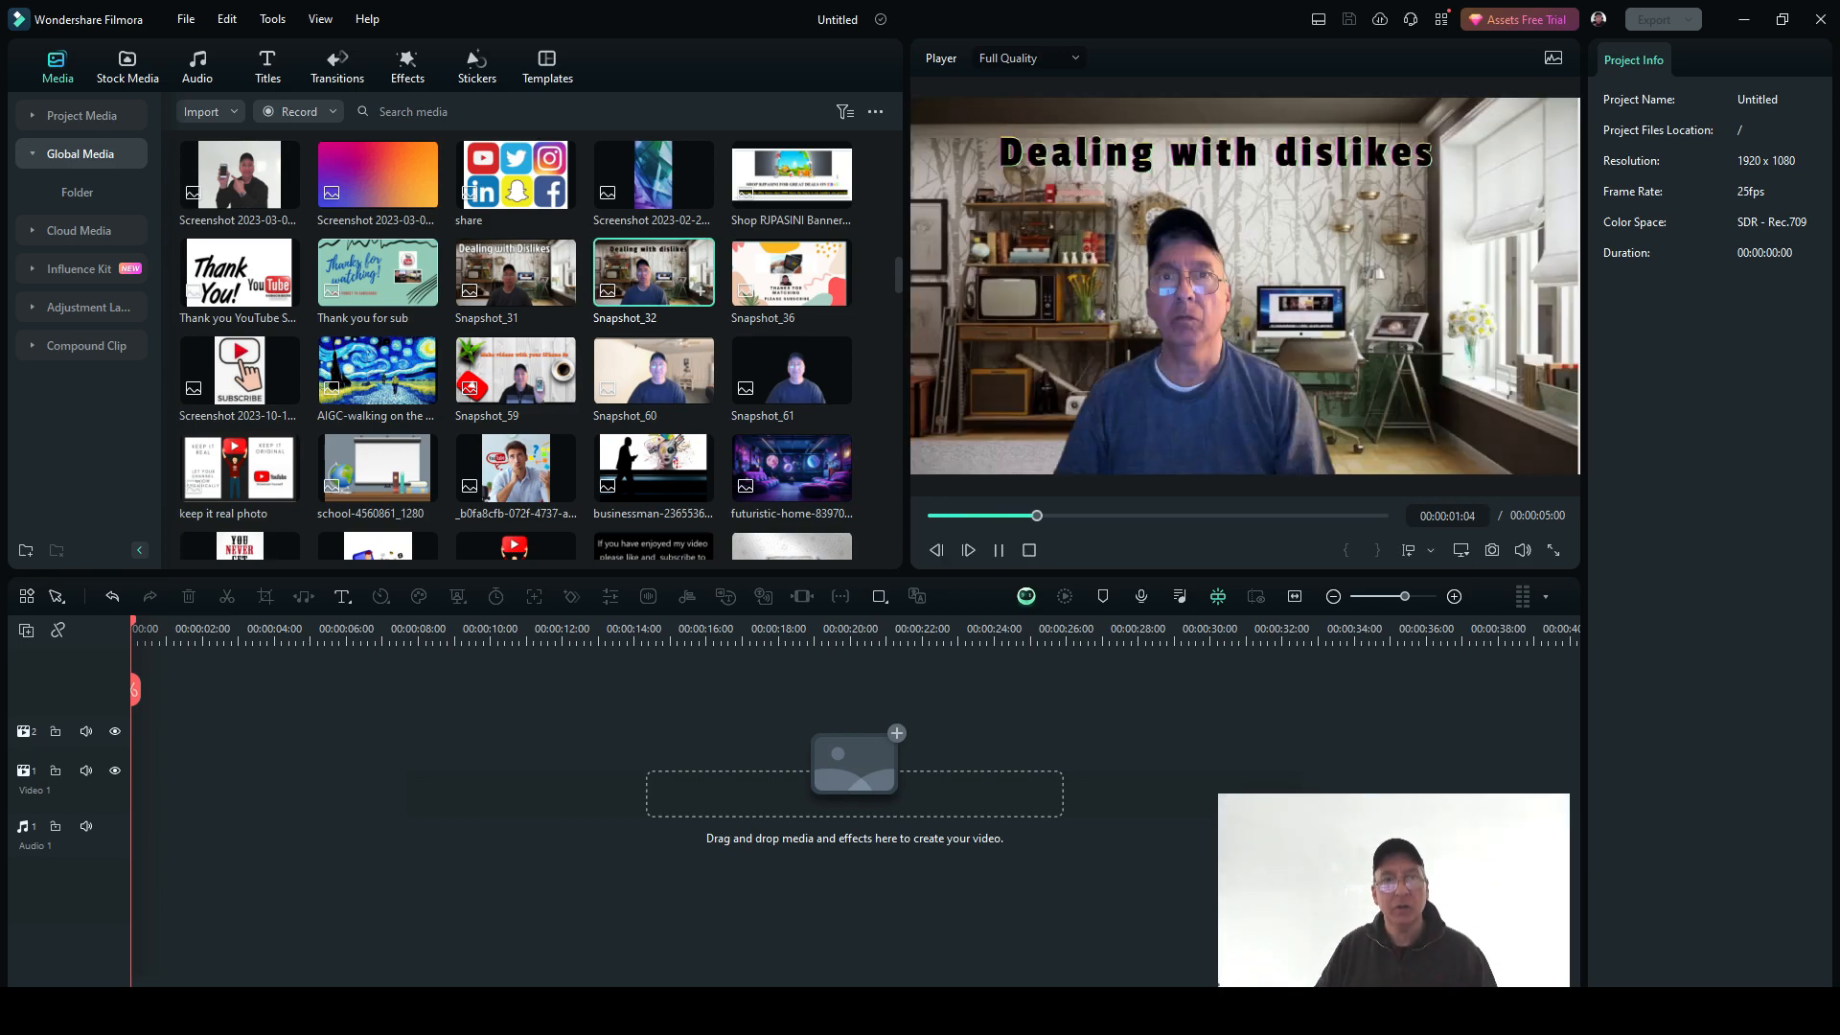
{"action": "left_click", "coordinate": [700, 290]}
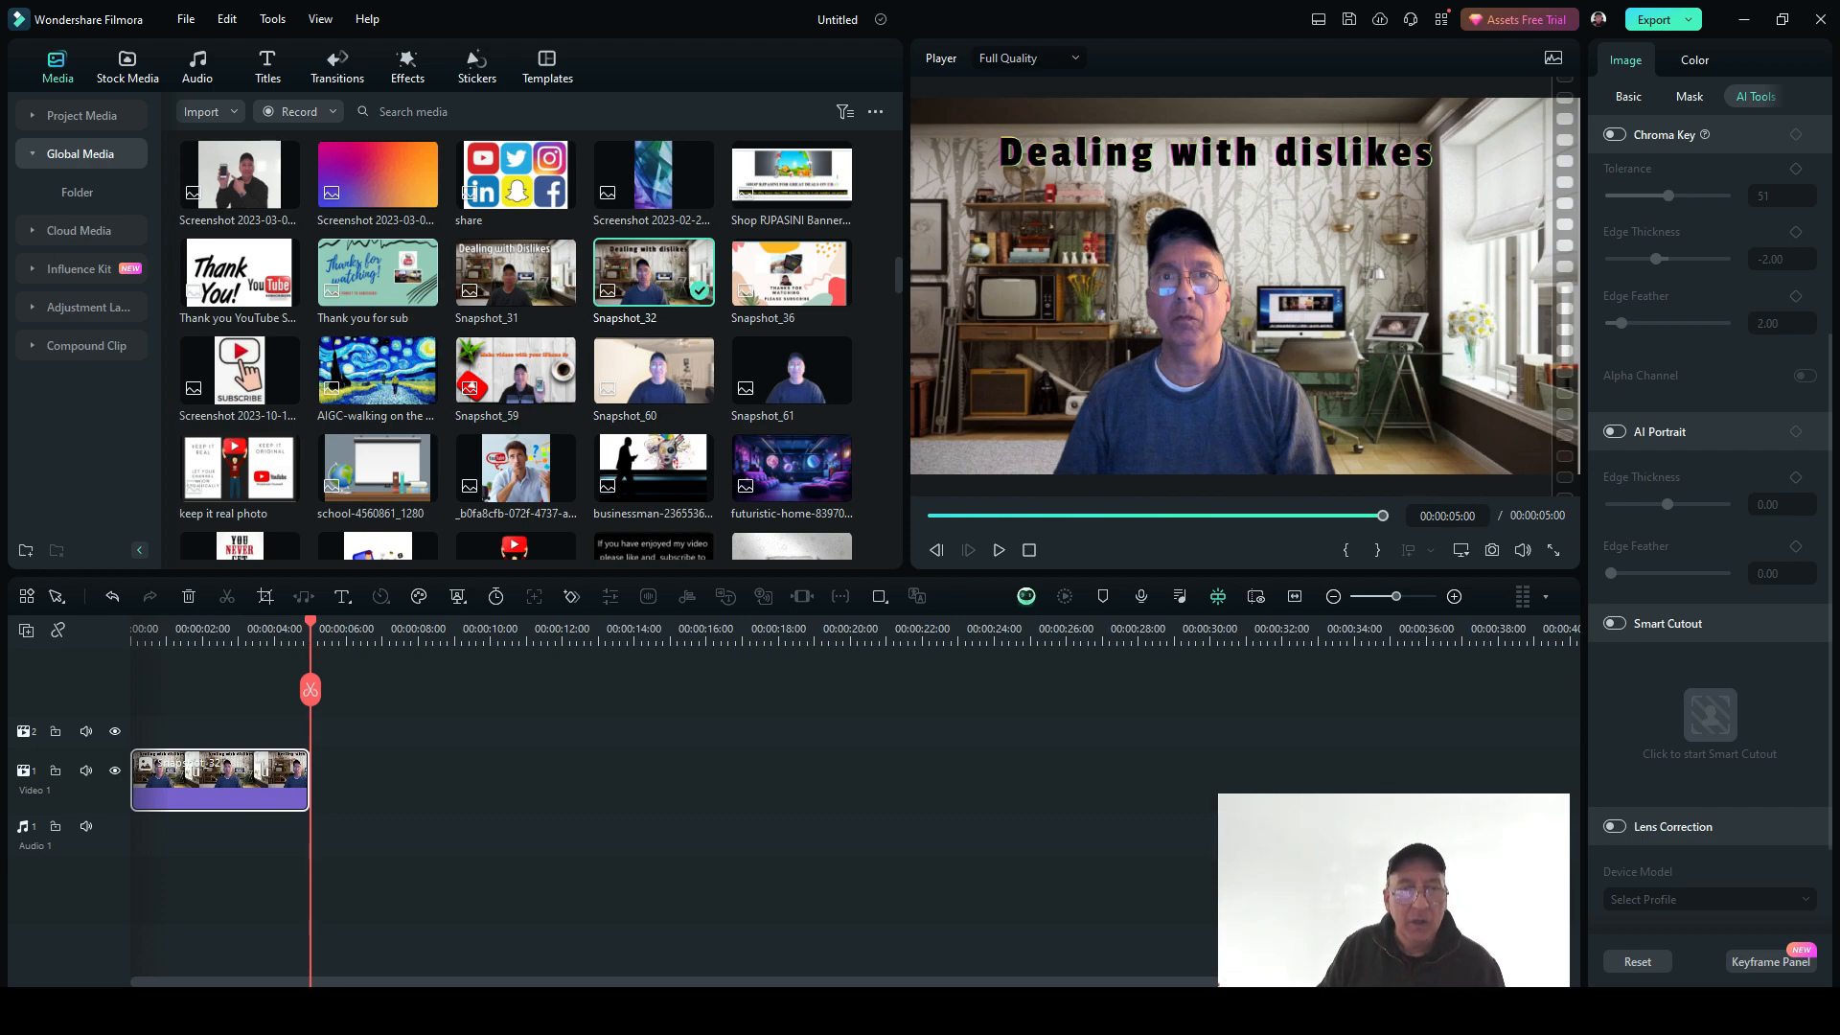
{"action": "left_click_drag", "start_coordinate": [309, 625], "coordinate": [130, 625]}
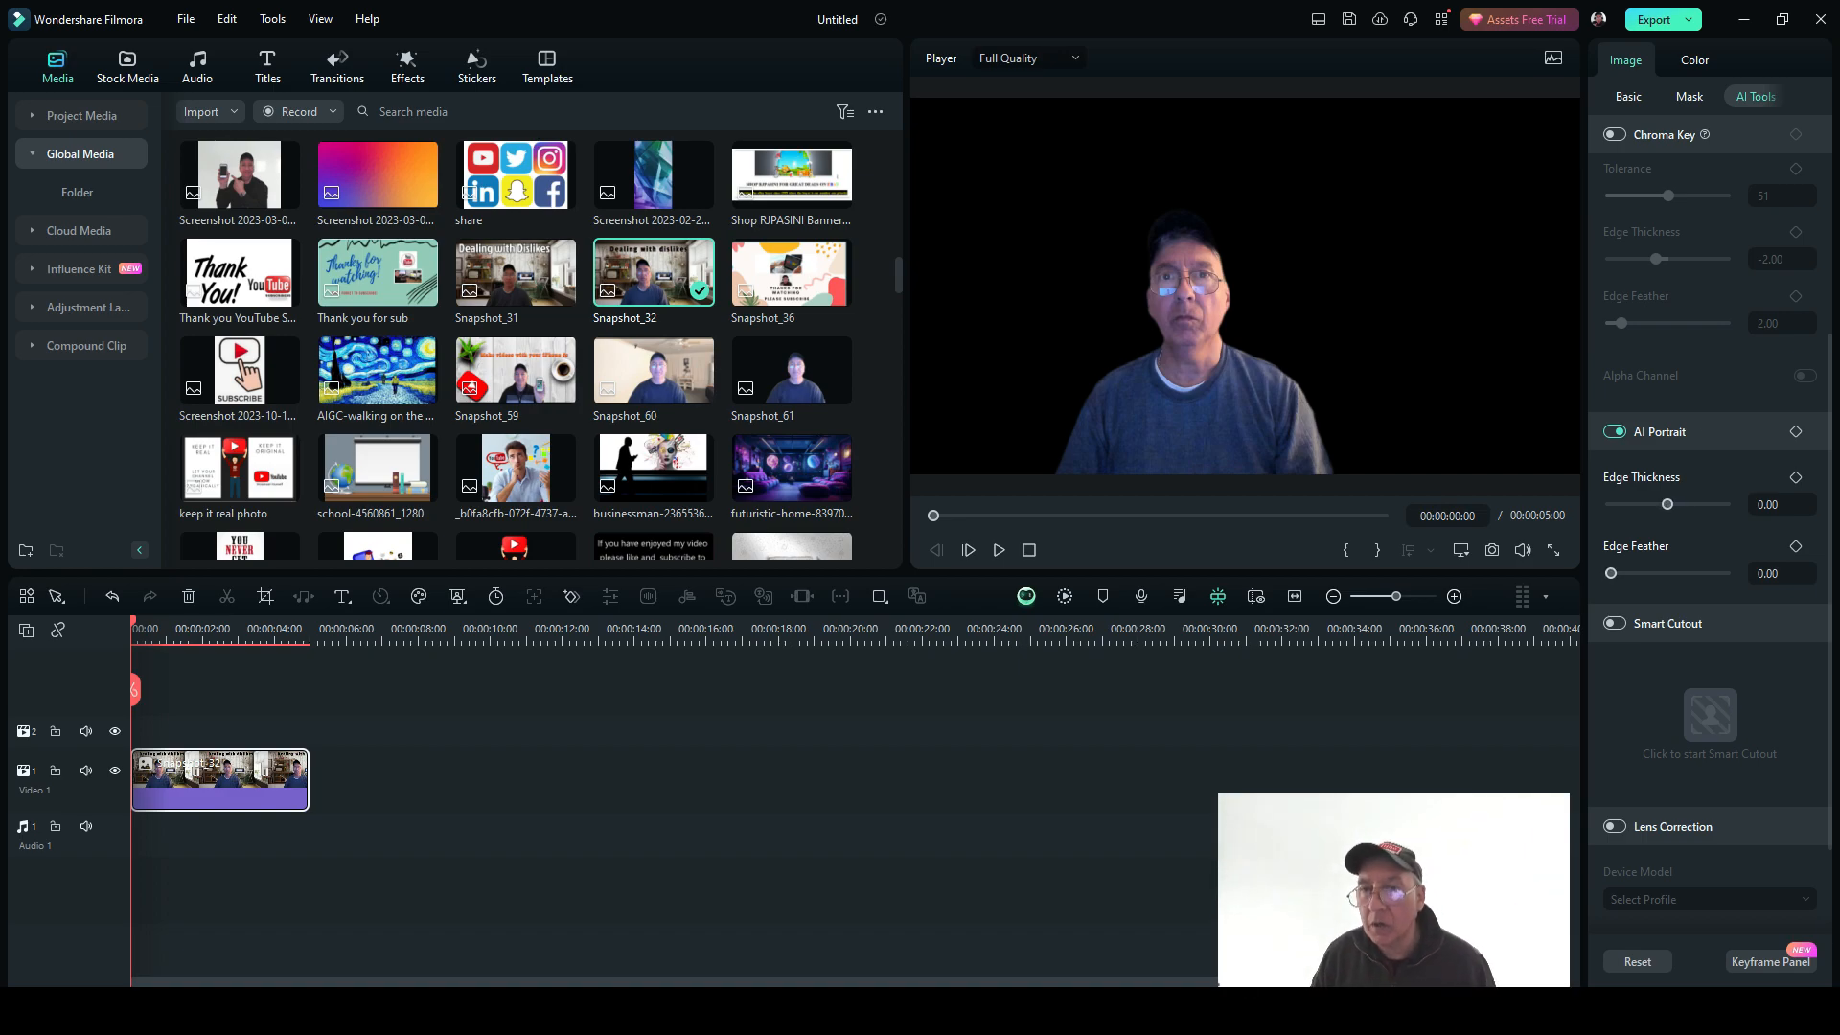
- Try several AI Portrait Edge Thickness values on the Snapshot_32 clip and finish with it set to 3
{"action": "mouse_move", "coordinate": [1612, 573]}
{"action": "left_mouse_down"}
{"action": "mouse_move", "coordinate": [1668, 573]}
{"action": "mouse_move", "coordinate": [1611, 573]}
{"action": "left_mouse_up"}
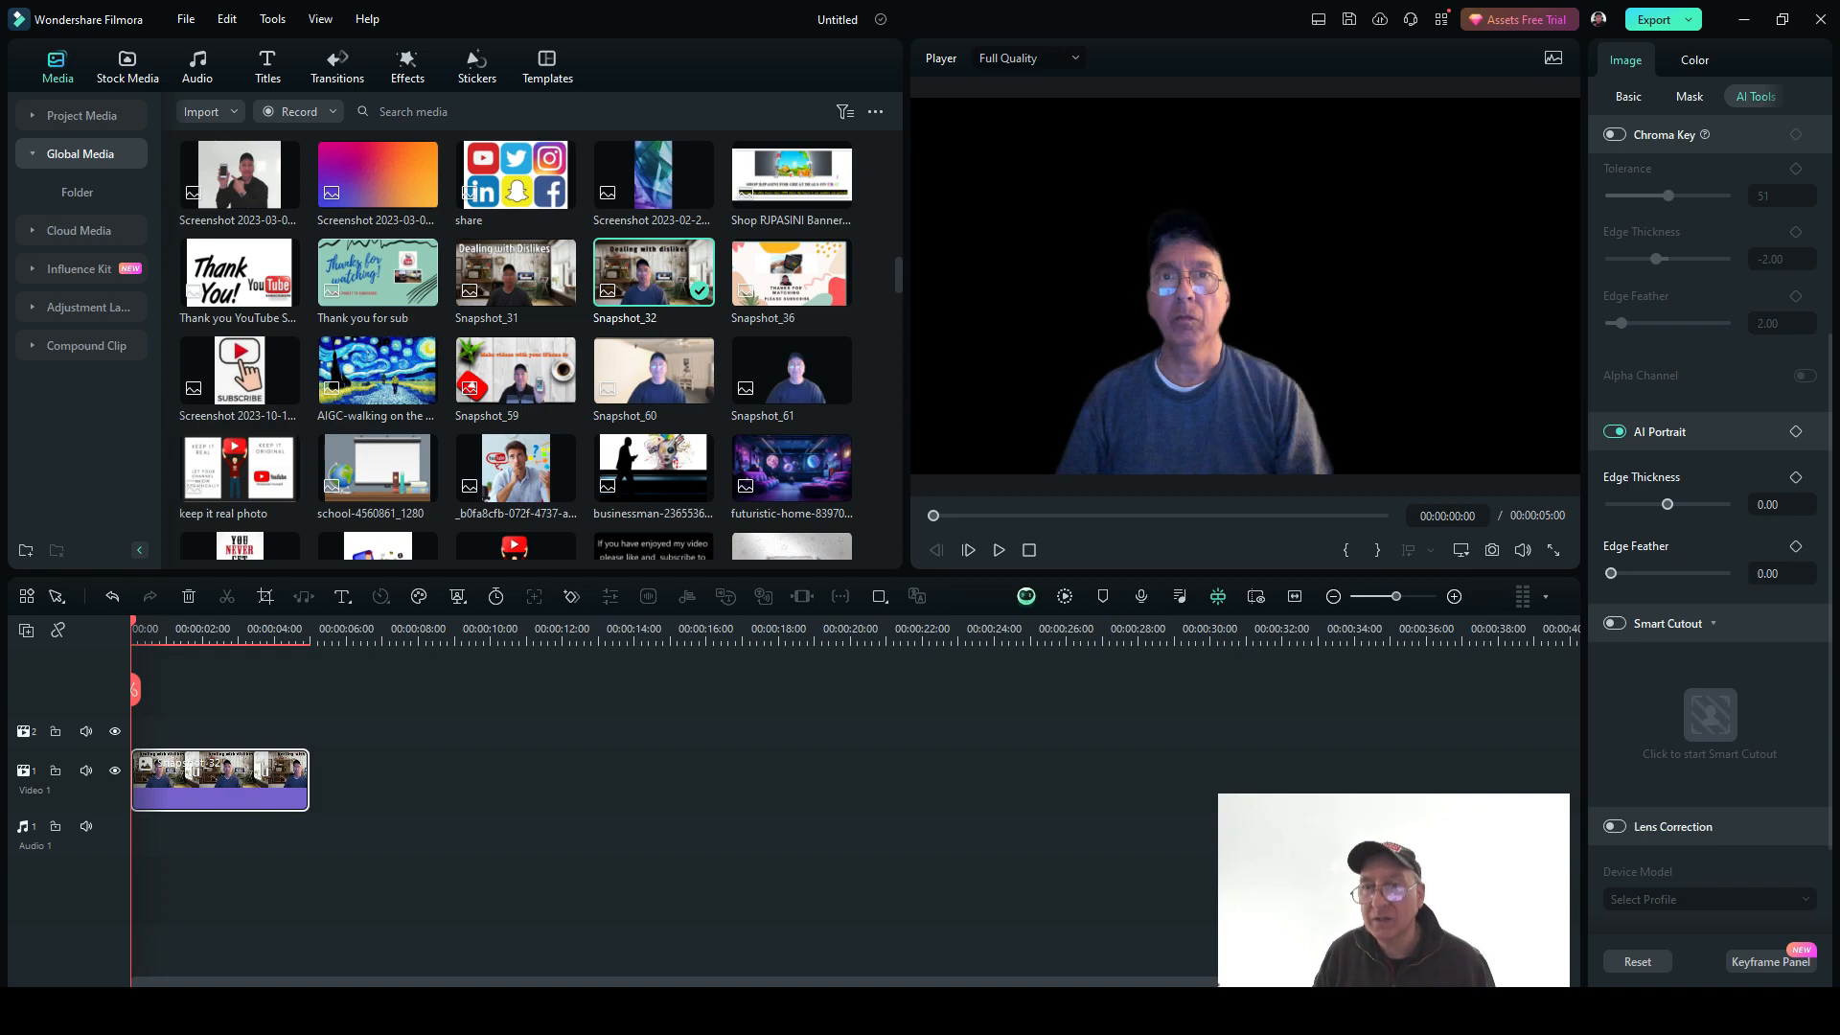
{"action": "left_click_drag", "start_coordinate": [1668, 504], "coordinate": [1673, 504]}
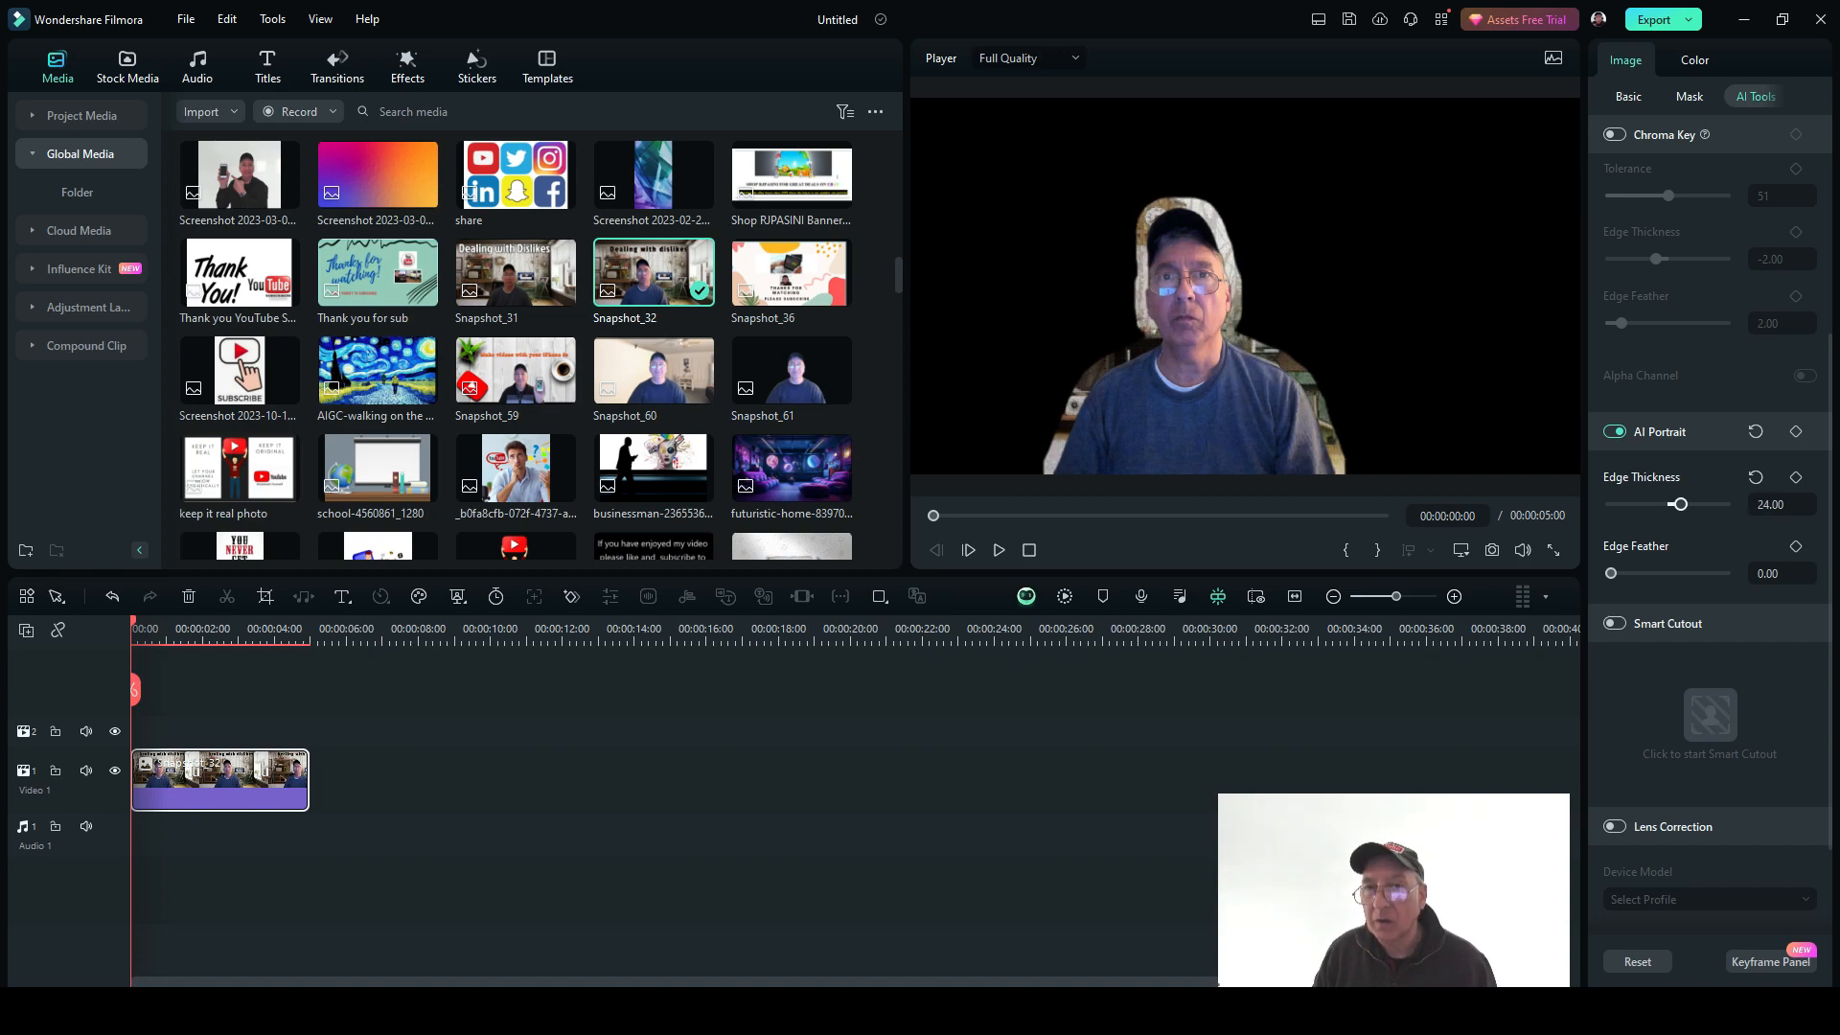
{"action": "left_click_drag", "start_coordinate": [1672, 504], "coordinate": [1665, 504]}
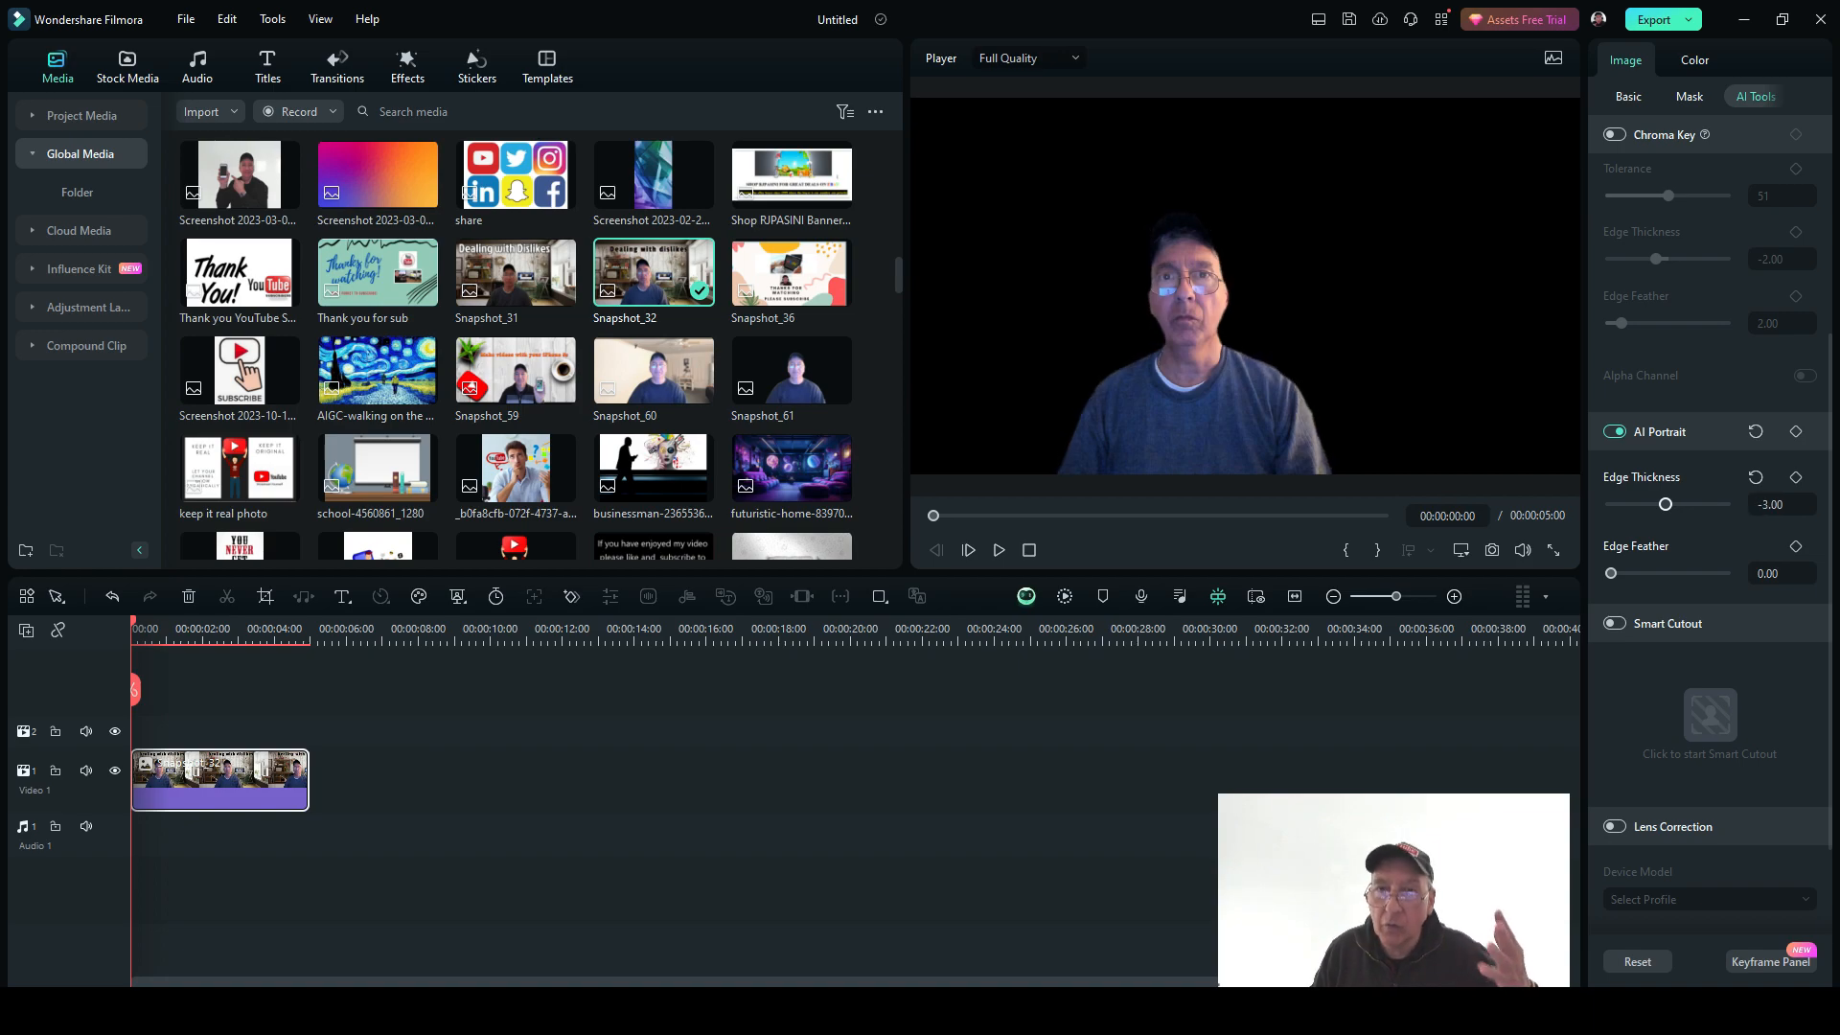
{"action": "left_click_drag", "start_coordinate": [1665, 504], "coordinate": [1675, 505]}
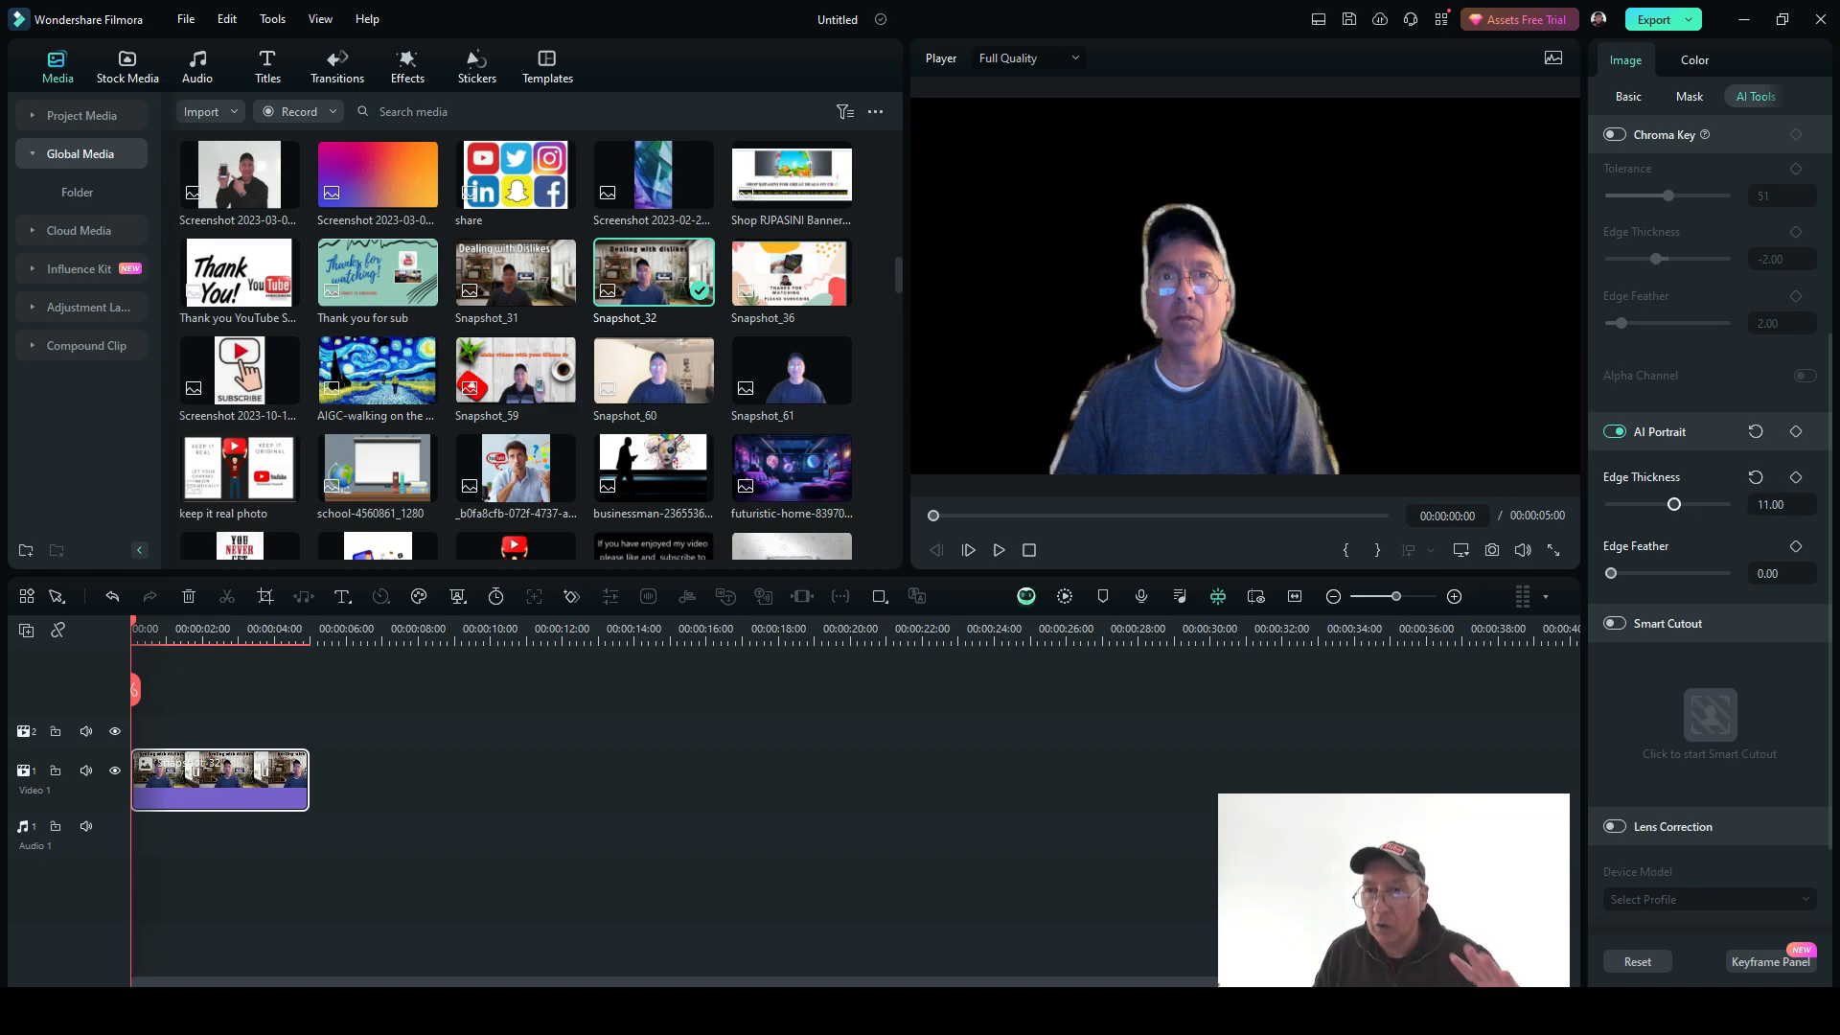
{"action": "left_click_drag", "start_coordinate": [1674, 504], "coordinate": [1669, 504]}
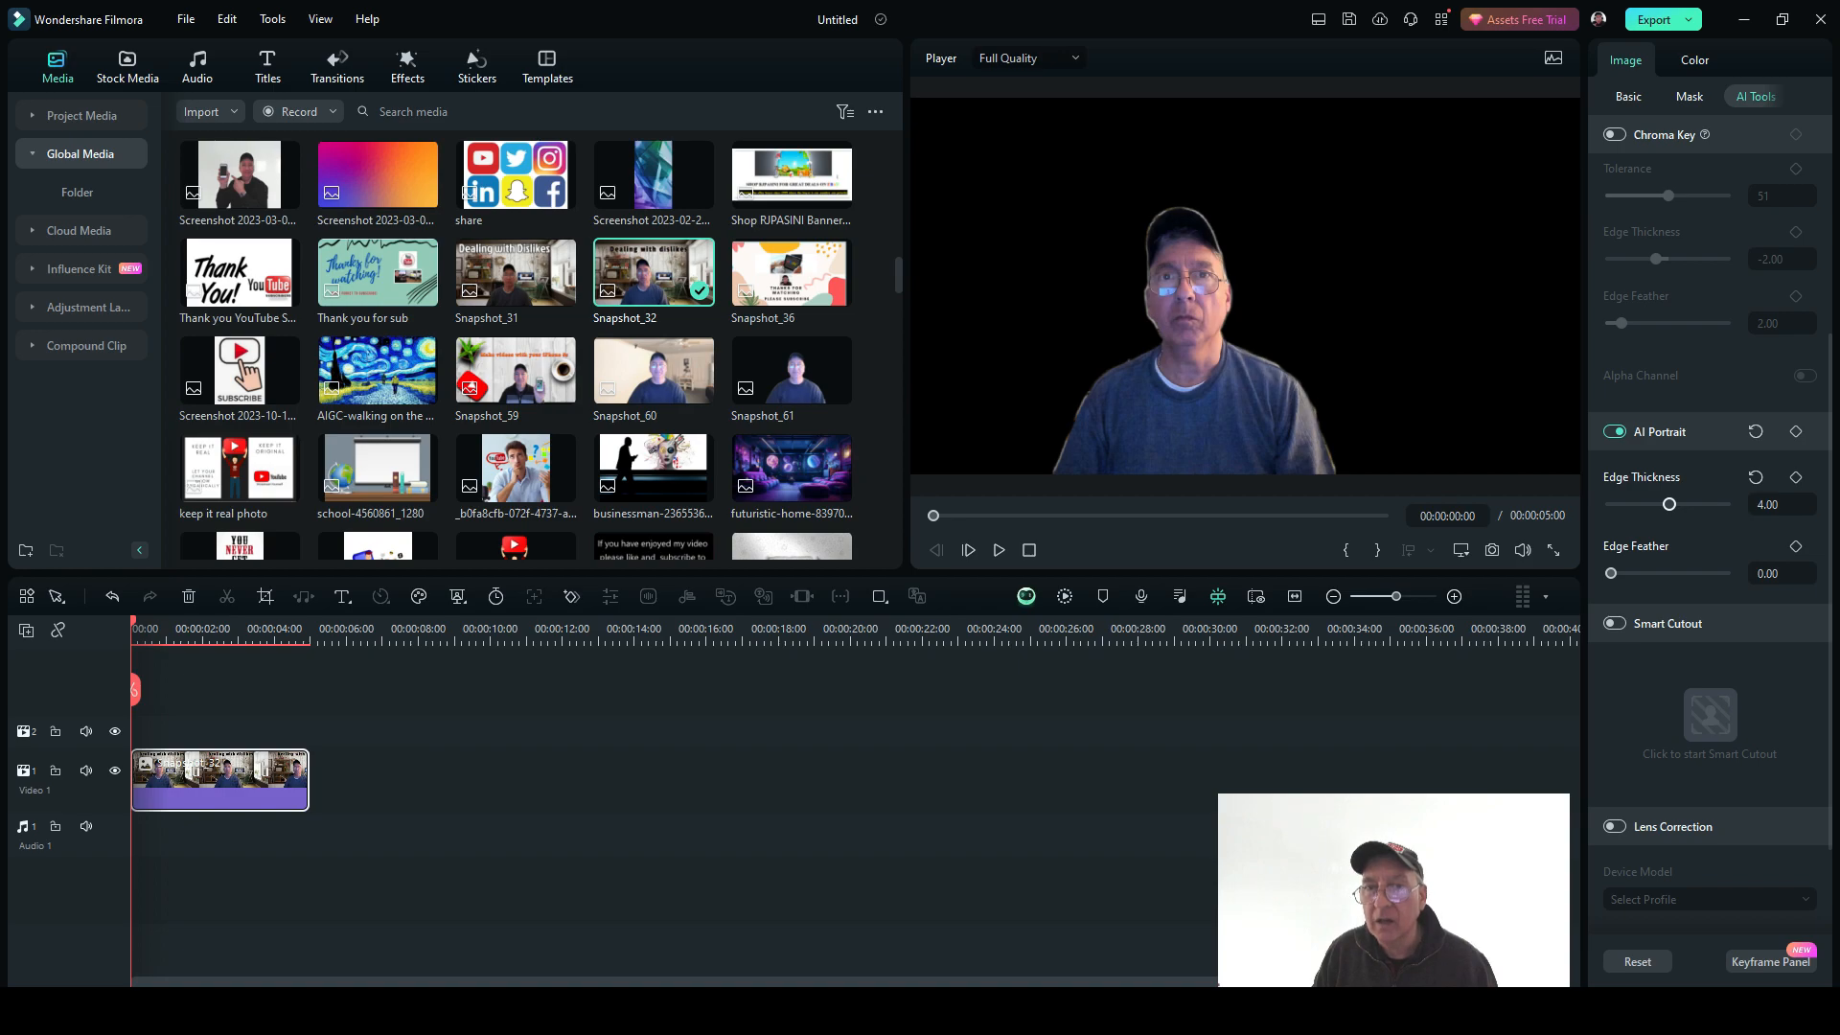
{"action": "left_click_drag", "start_coordinate": [1668, 504], "coordinate": [1675, 505]}
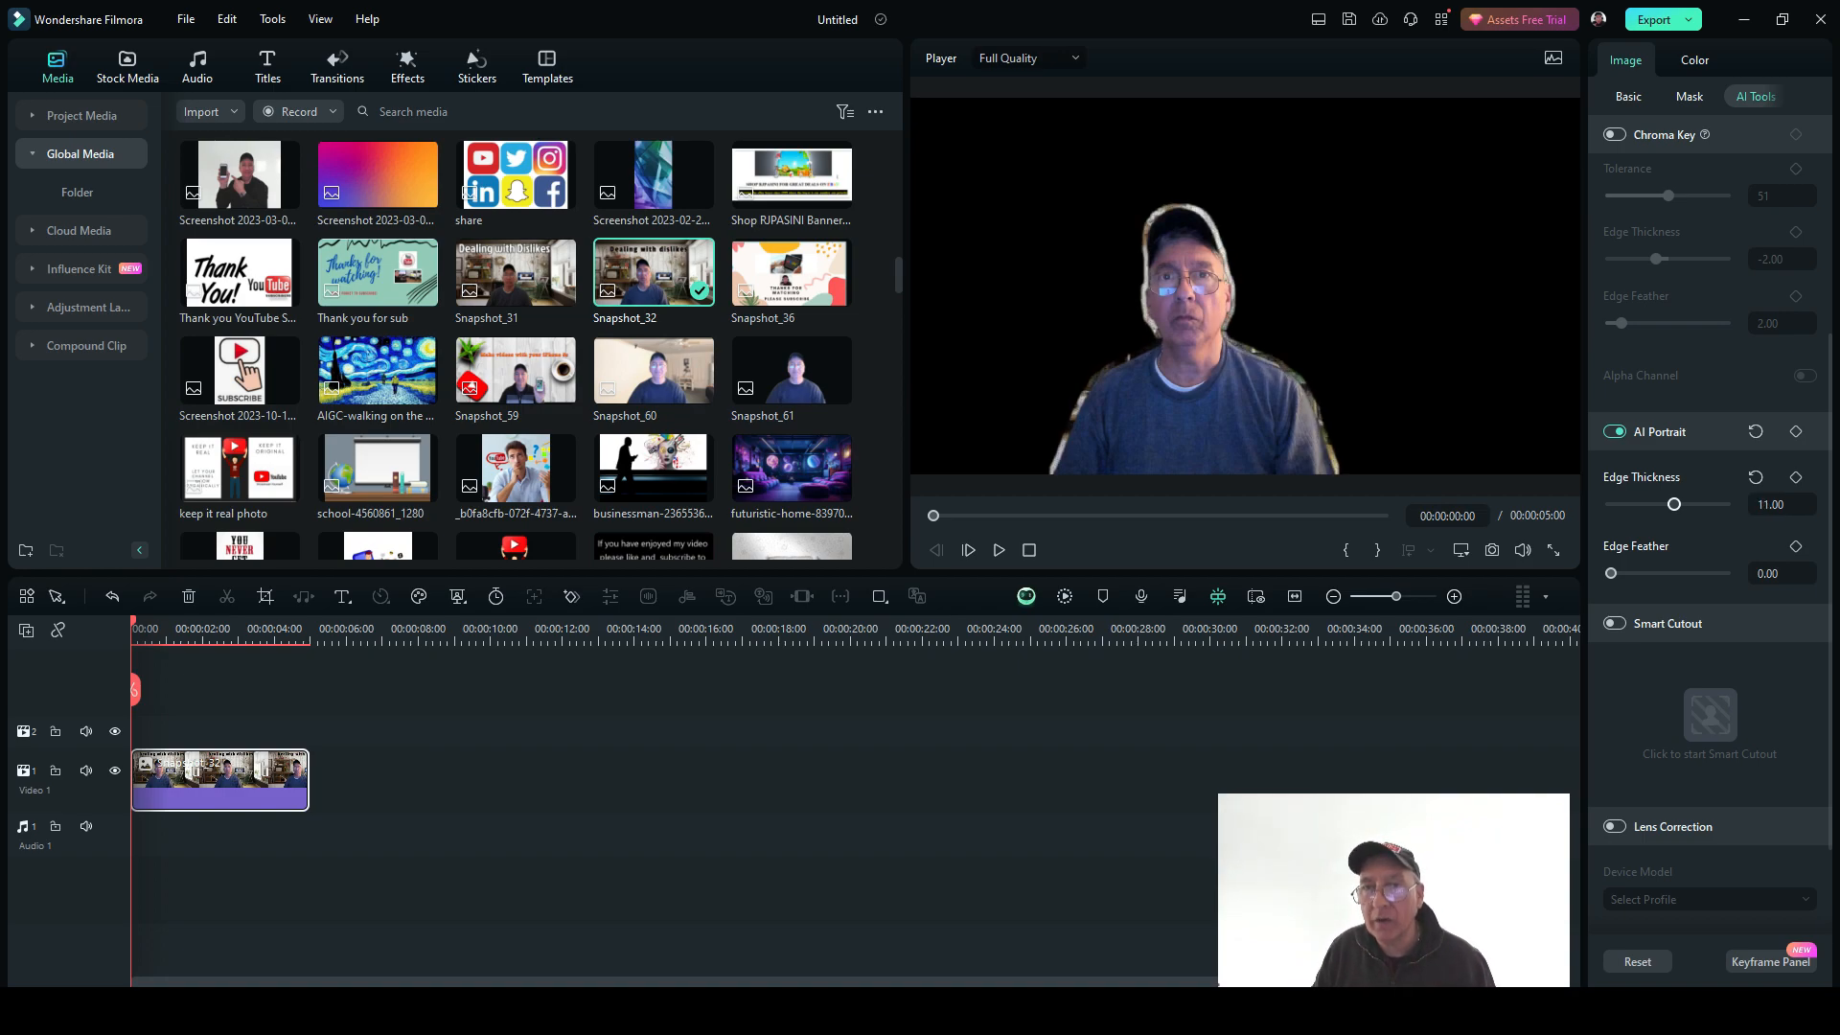
{"action": "left_click_drag", "start_coordinate": [1674, 504], "coordinate": [1668, 504]}
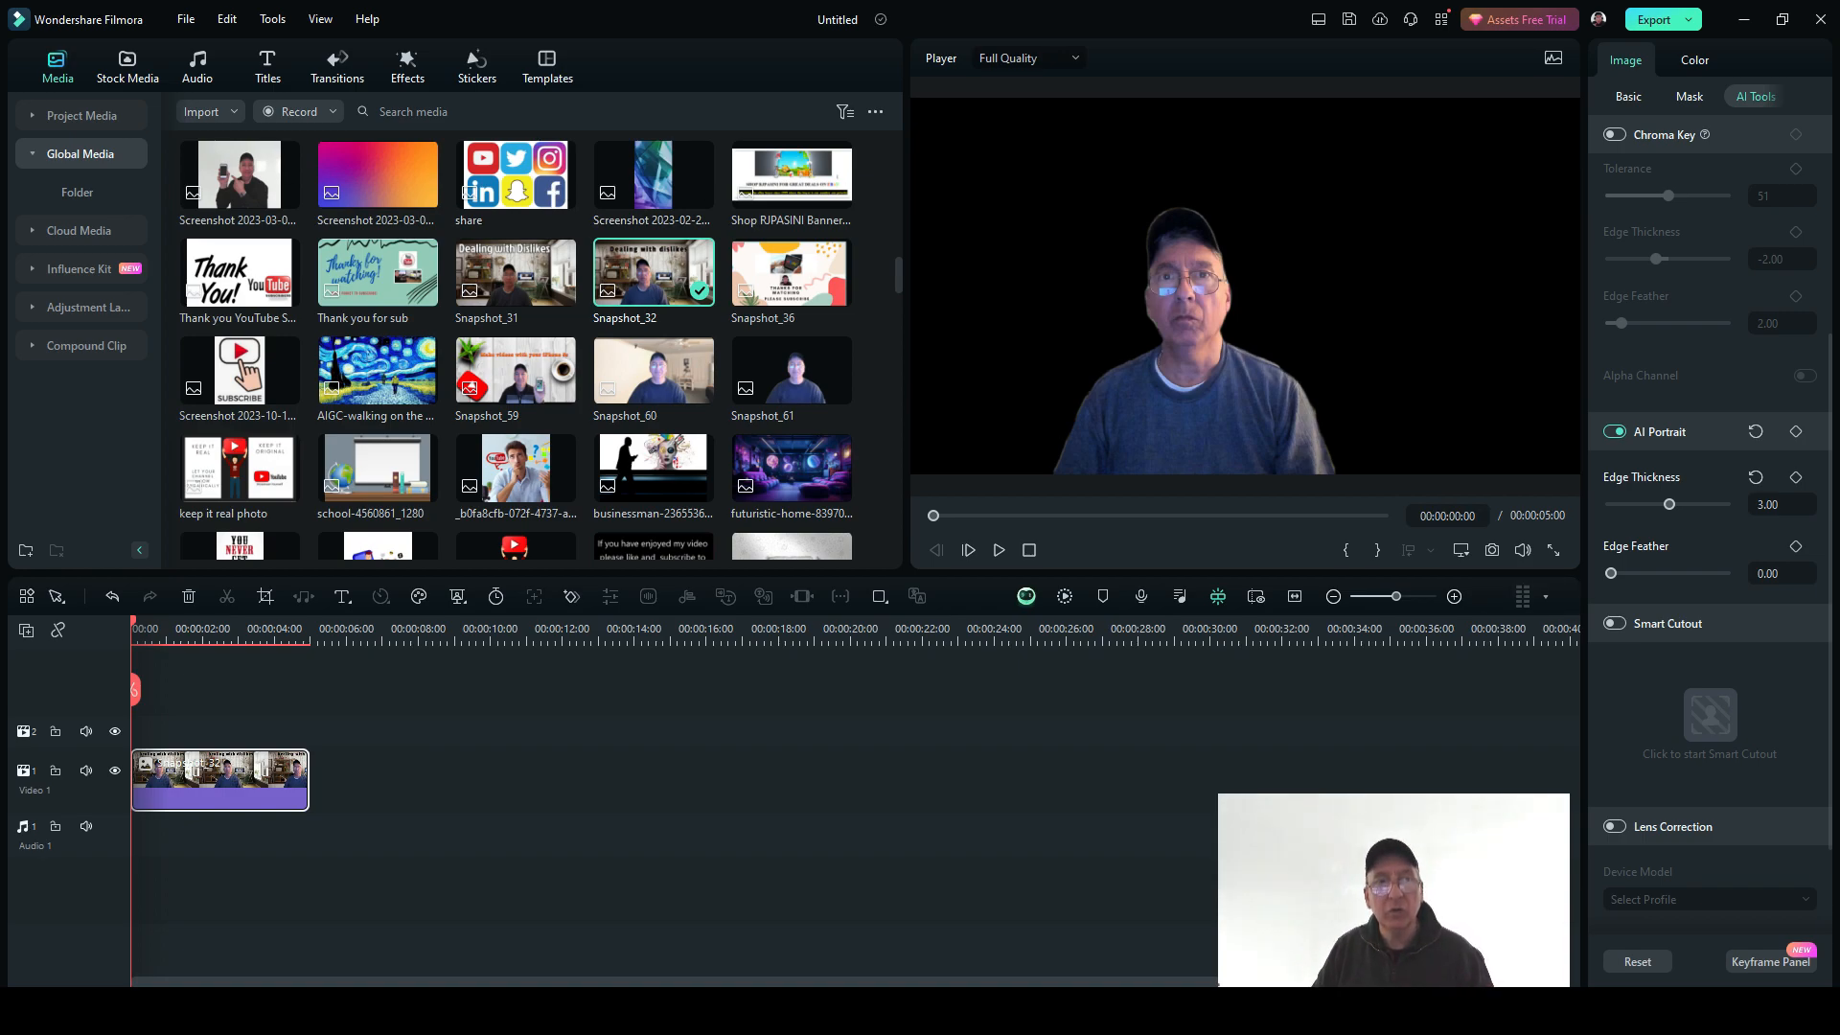
- Show the Project Media library and save the current cutout frame as a PNG snapshot in the Downloads folder
{"action": "left_click", "coordinate": [82, 115]}
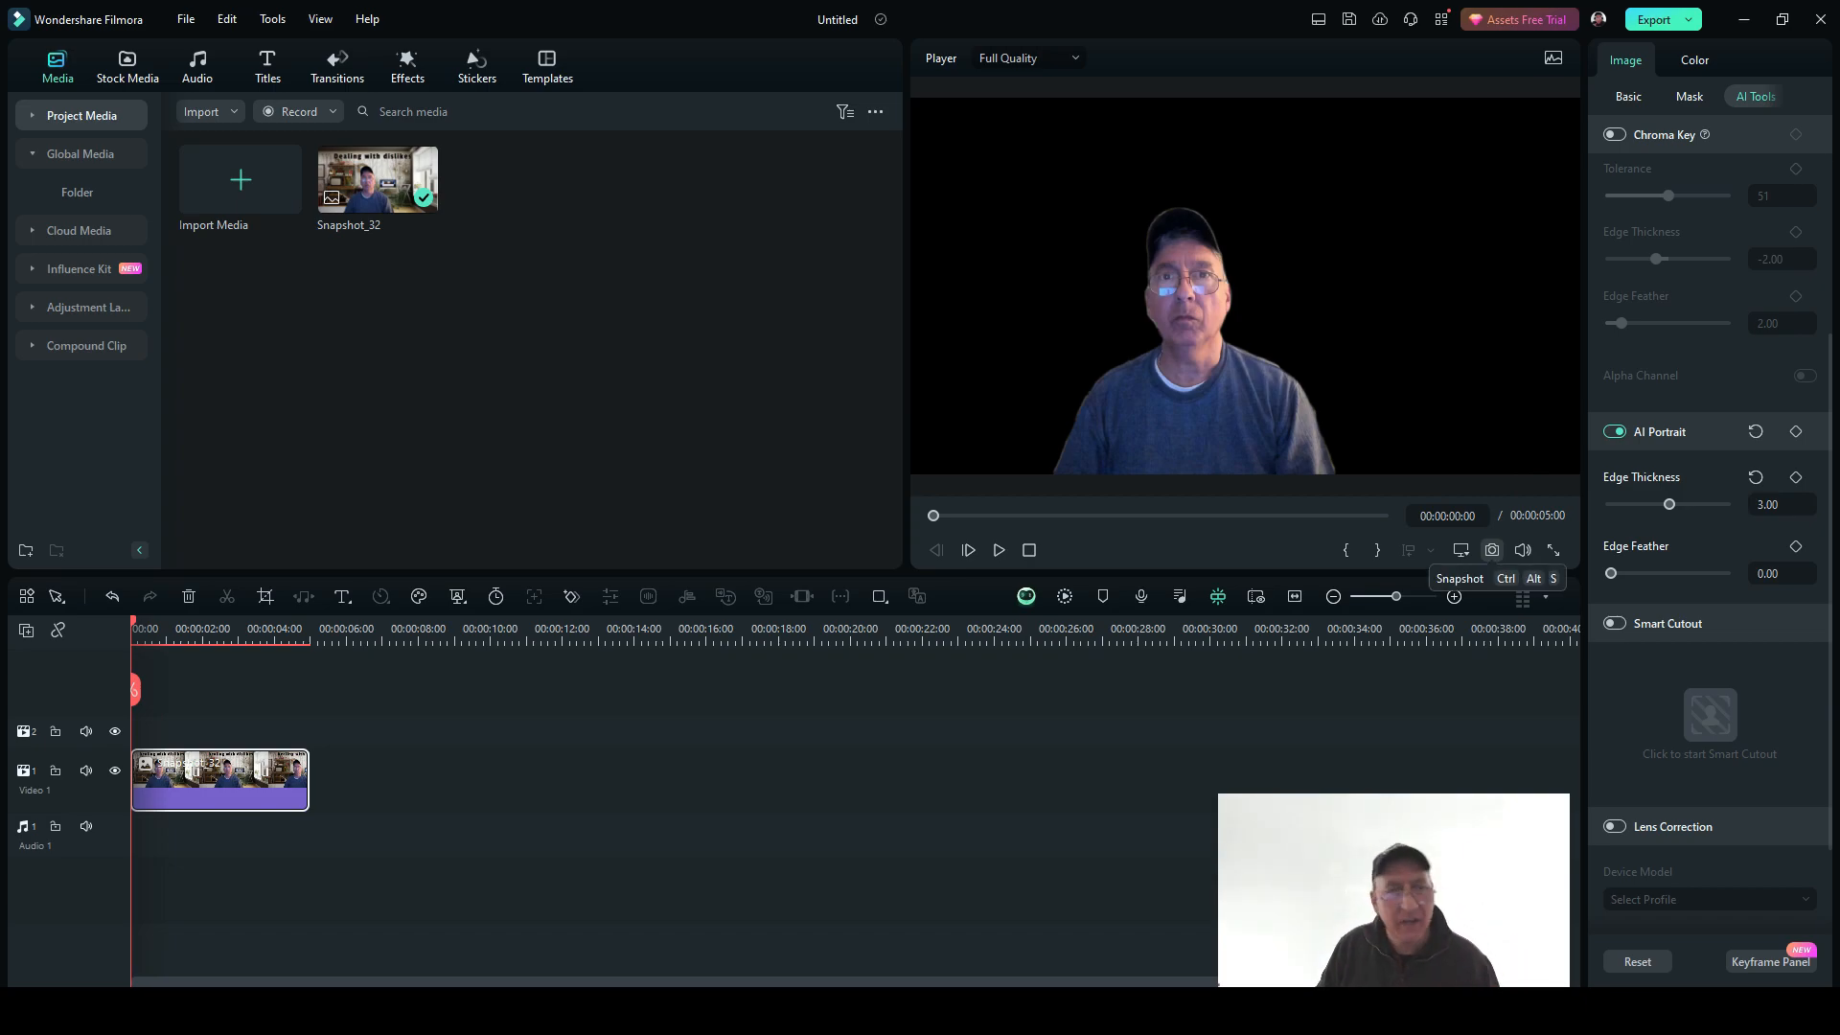
{"action": "left_click", "coordinate": [1492, 550]}
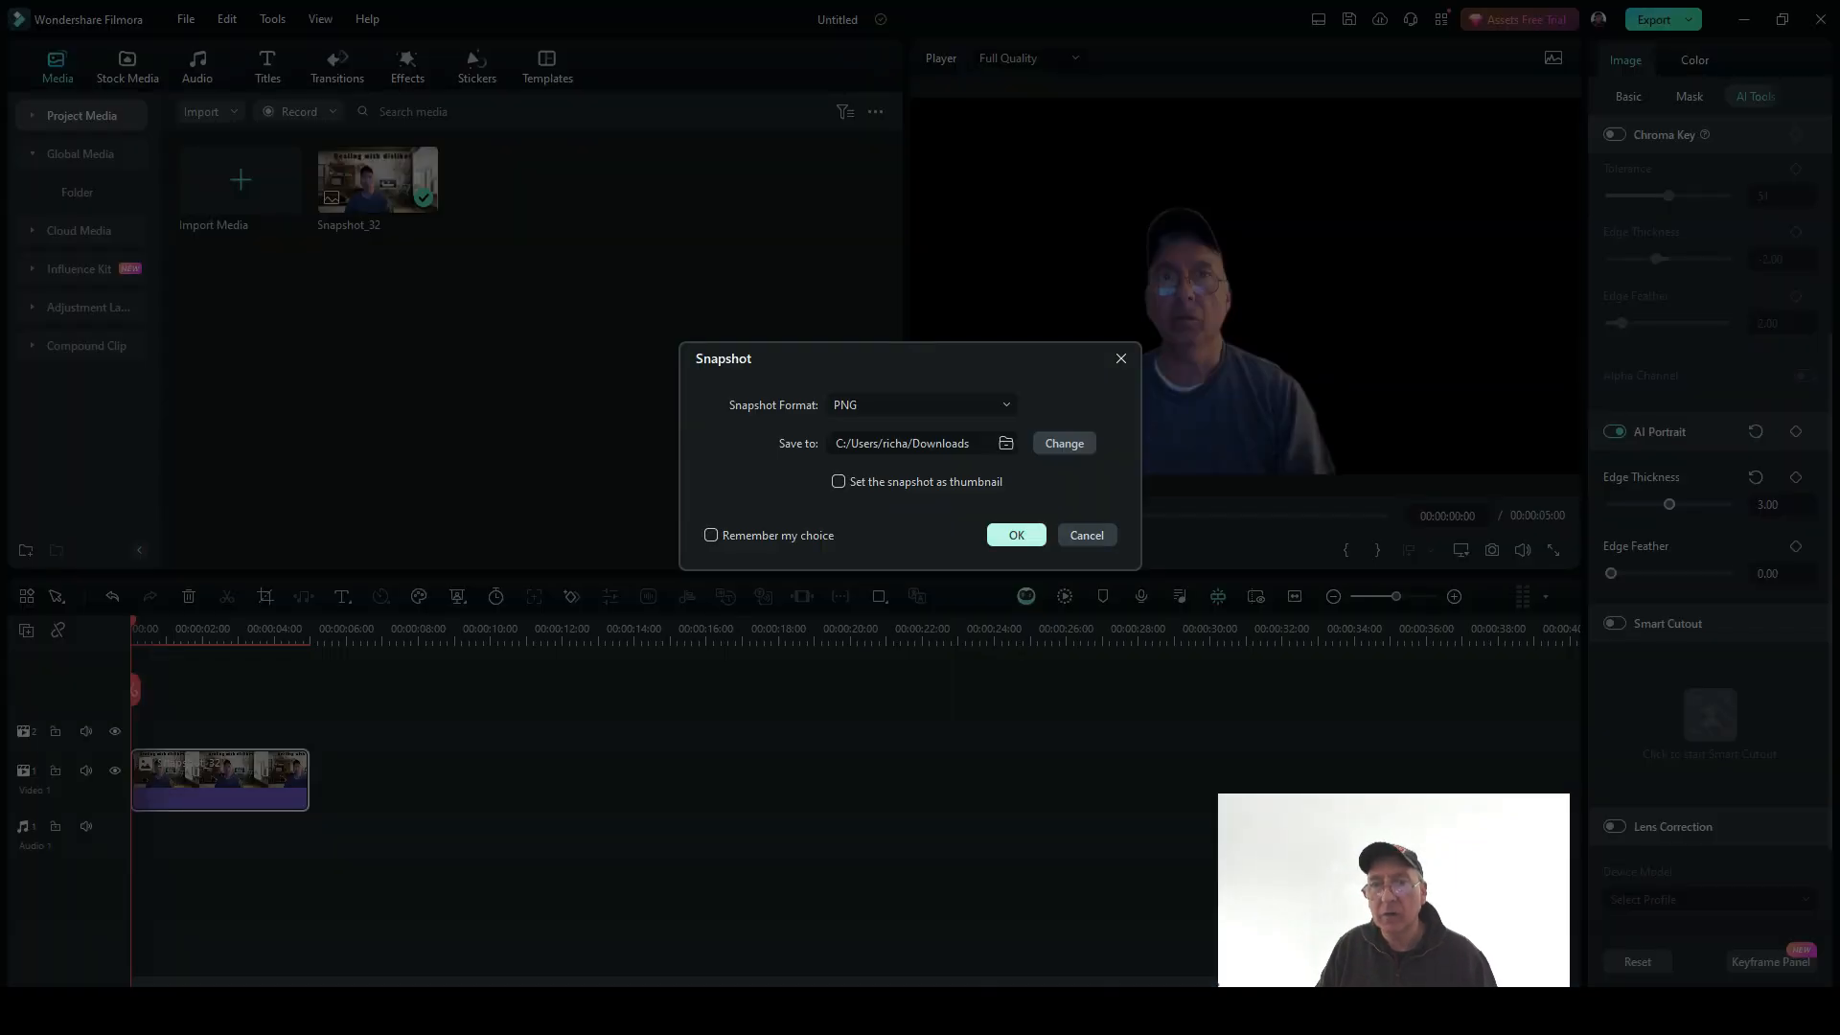
{"action": "left_click", "coordinate": [1016, 535]}
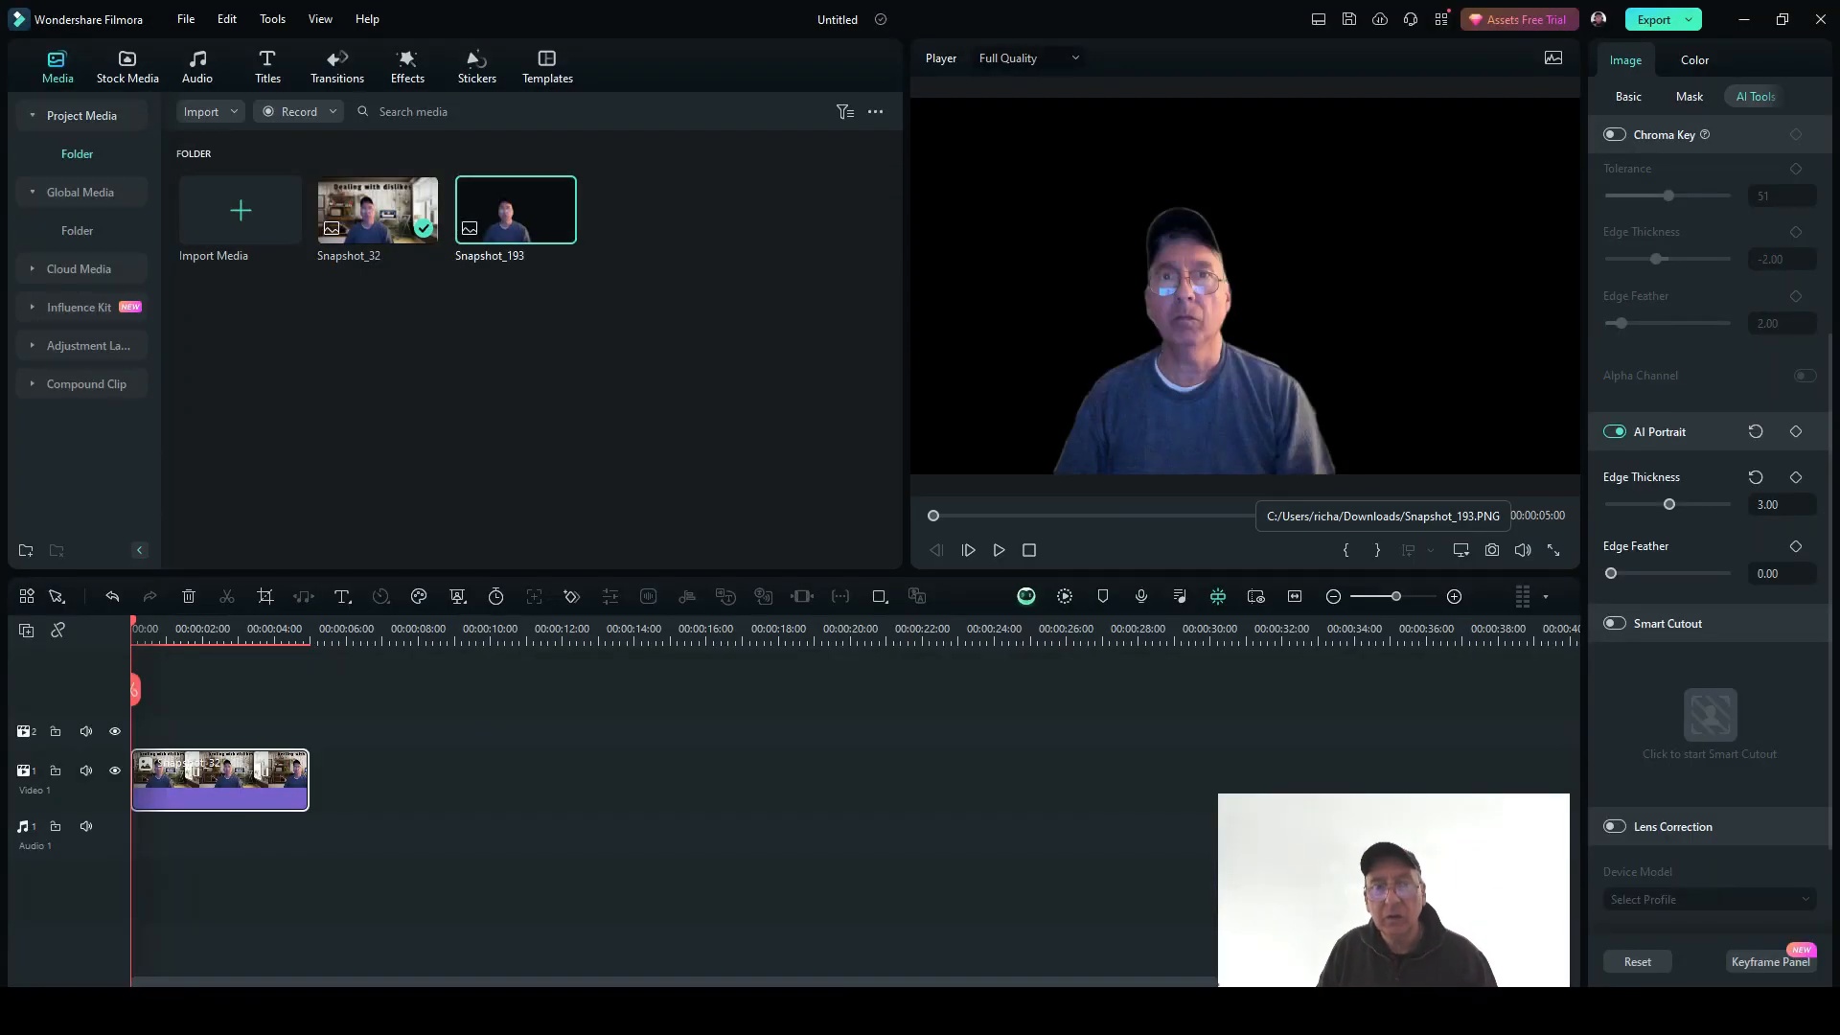
- Delete the Snapshot_32 clip from the timeline and place the Snapshot_193 cutout image at the start of the Video 1 track
{"action": "scroll", "coordinate": [855, 802], "scroll_direction": "right", "scroll_amount": 1}
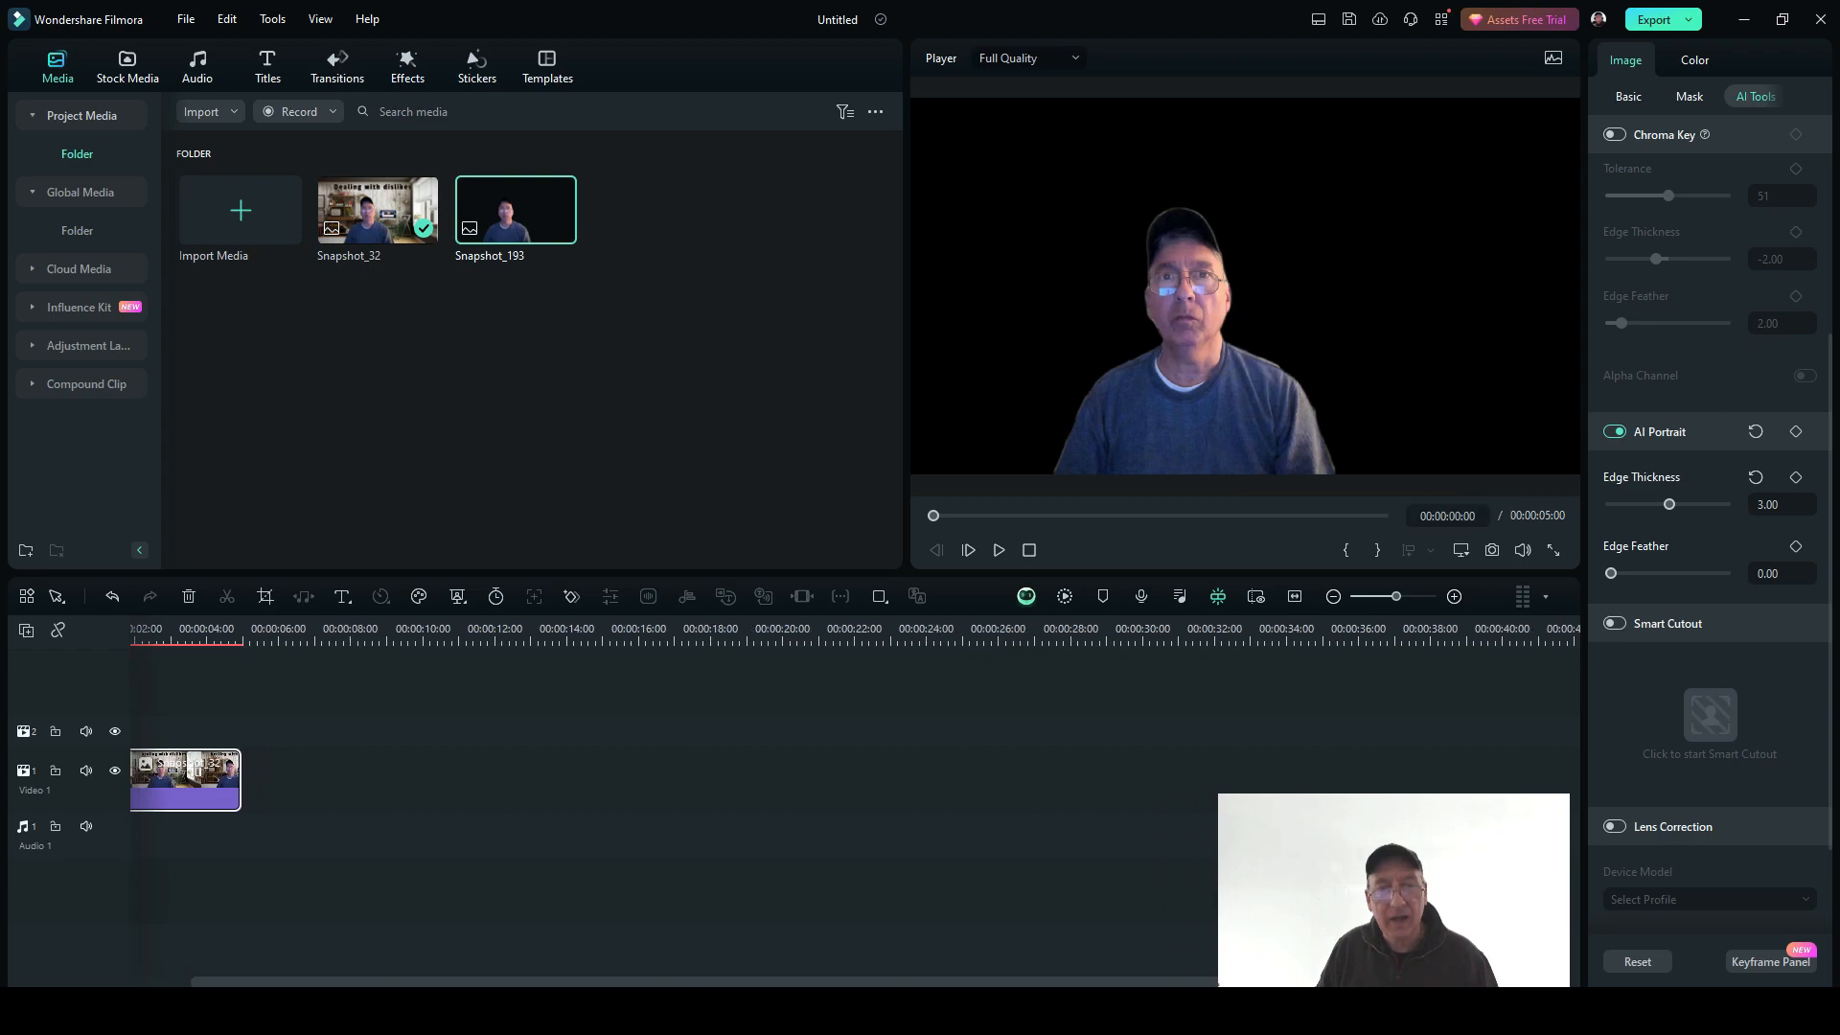
{"action": "scroll", "coordinate": [855, 801], "scroll_direction": "left", "scroll_amount": 2}
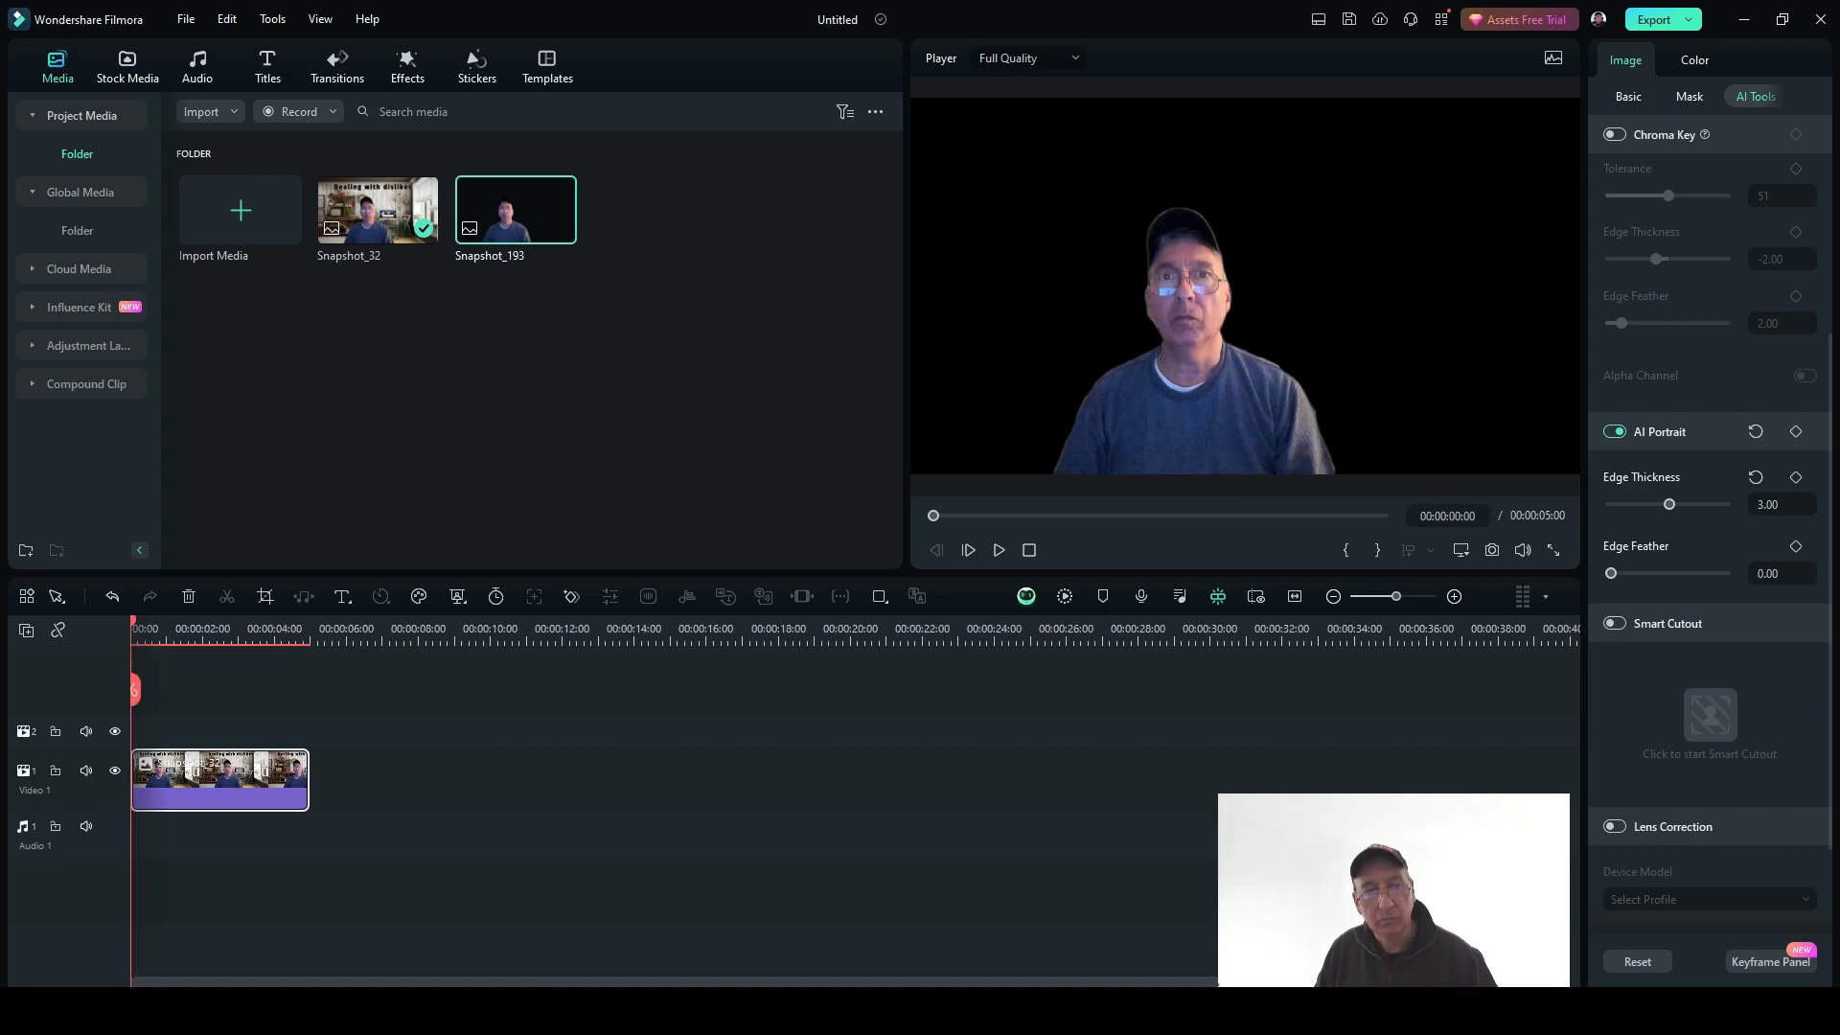
{"action": "key", "text": "Delete"}
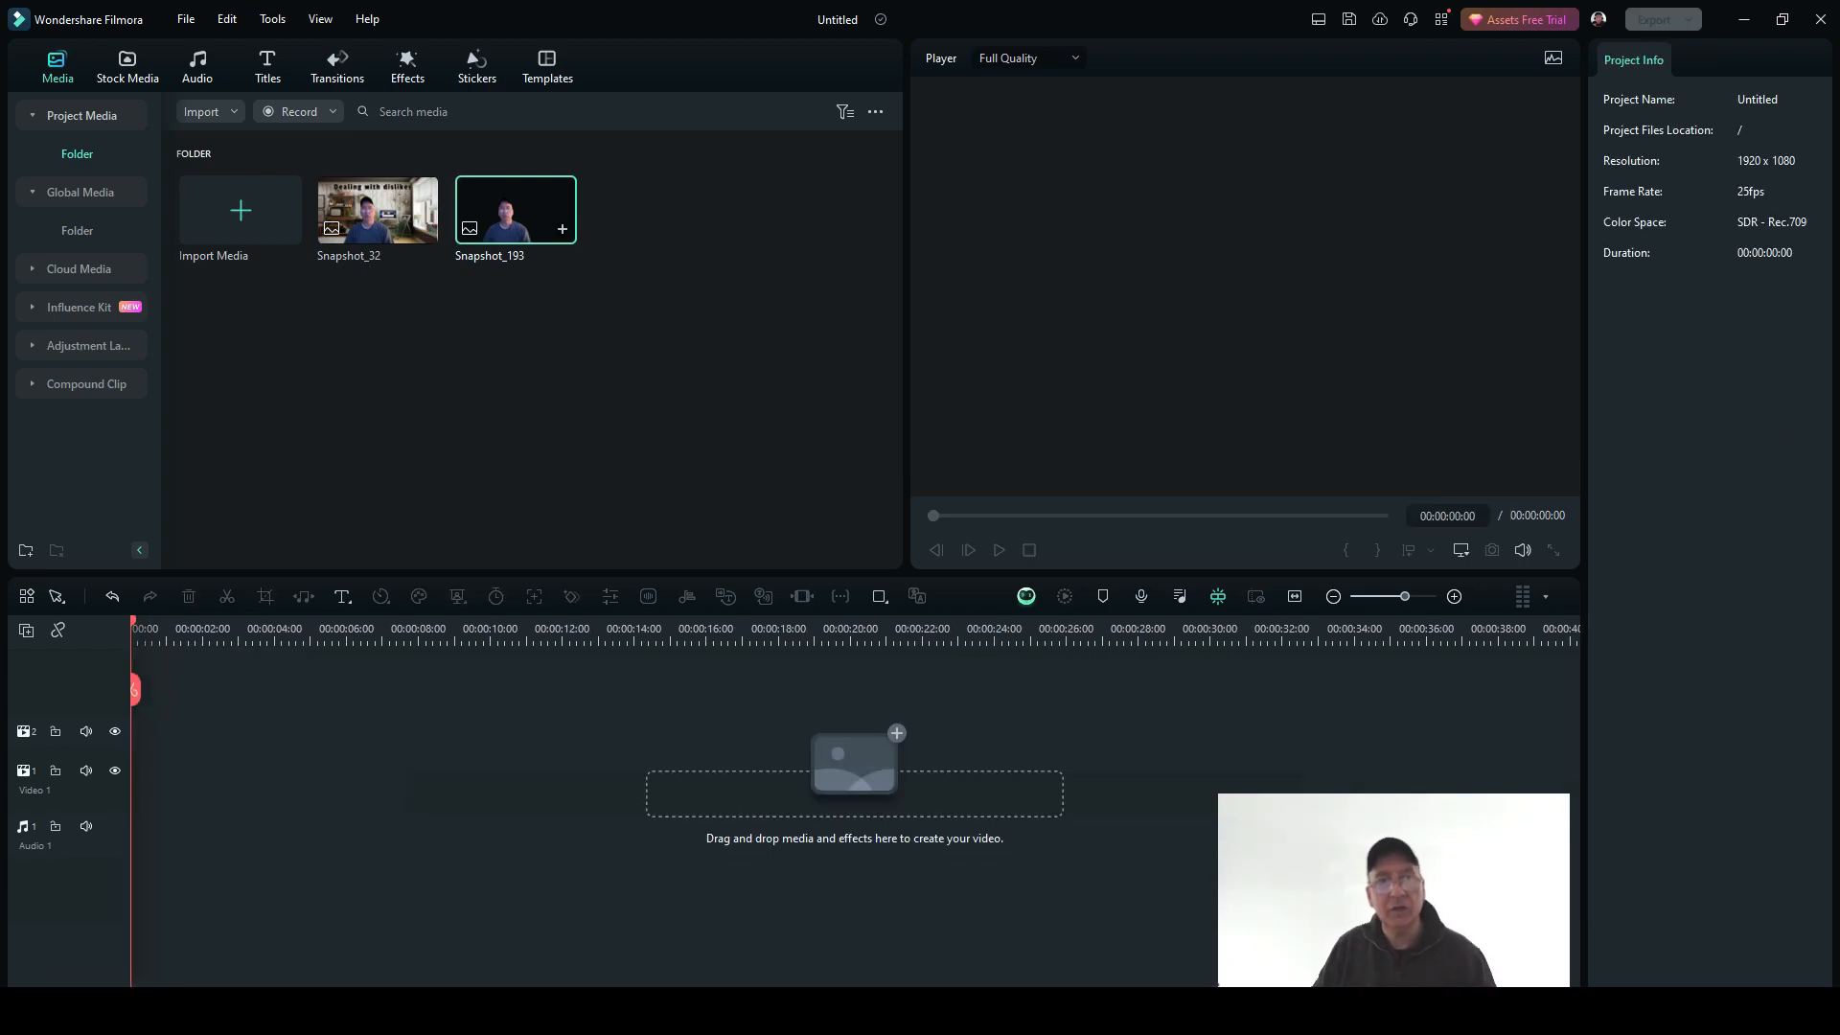
{"action": "left_click_drag", "start_coordinate": [516, 210], "coordinate": [132, 780]}
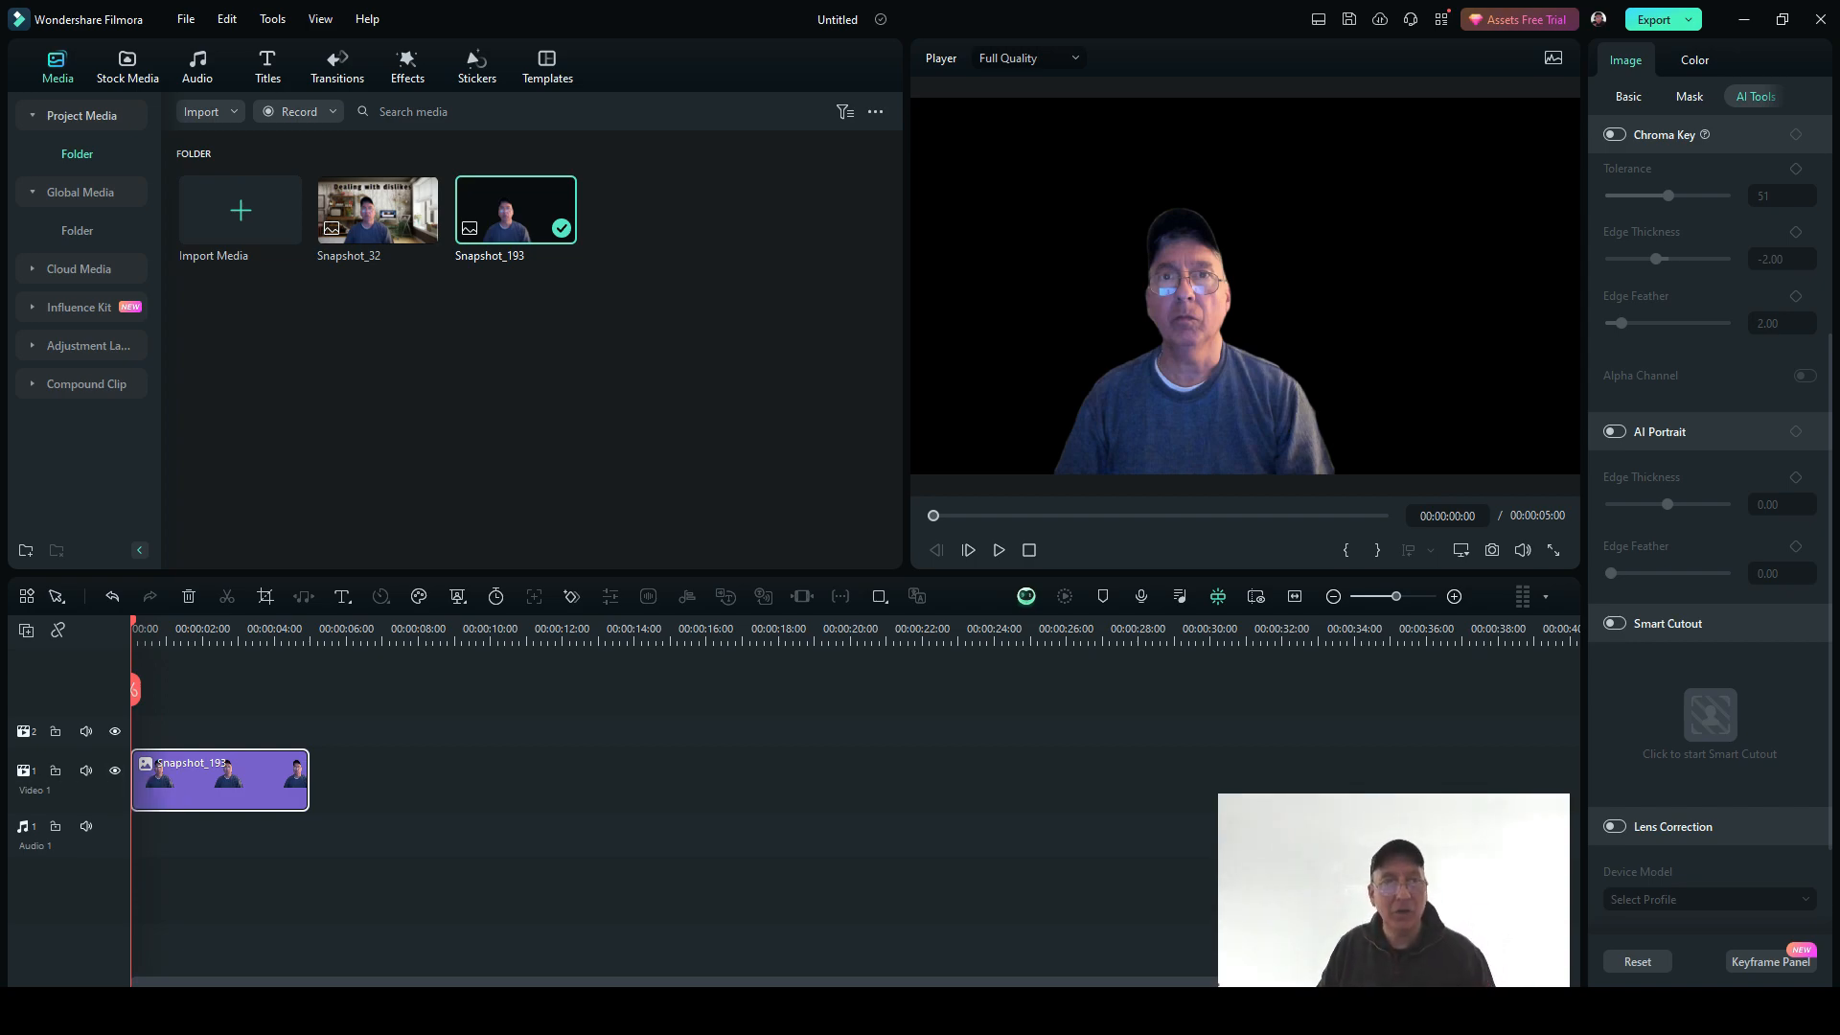
- Find and preview the futuristic-home image in Global Media, then place it on the Video 1 track shortly after the Snapshot_193 clip
{"action": "left_click", "coordinate": [81, 192]}
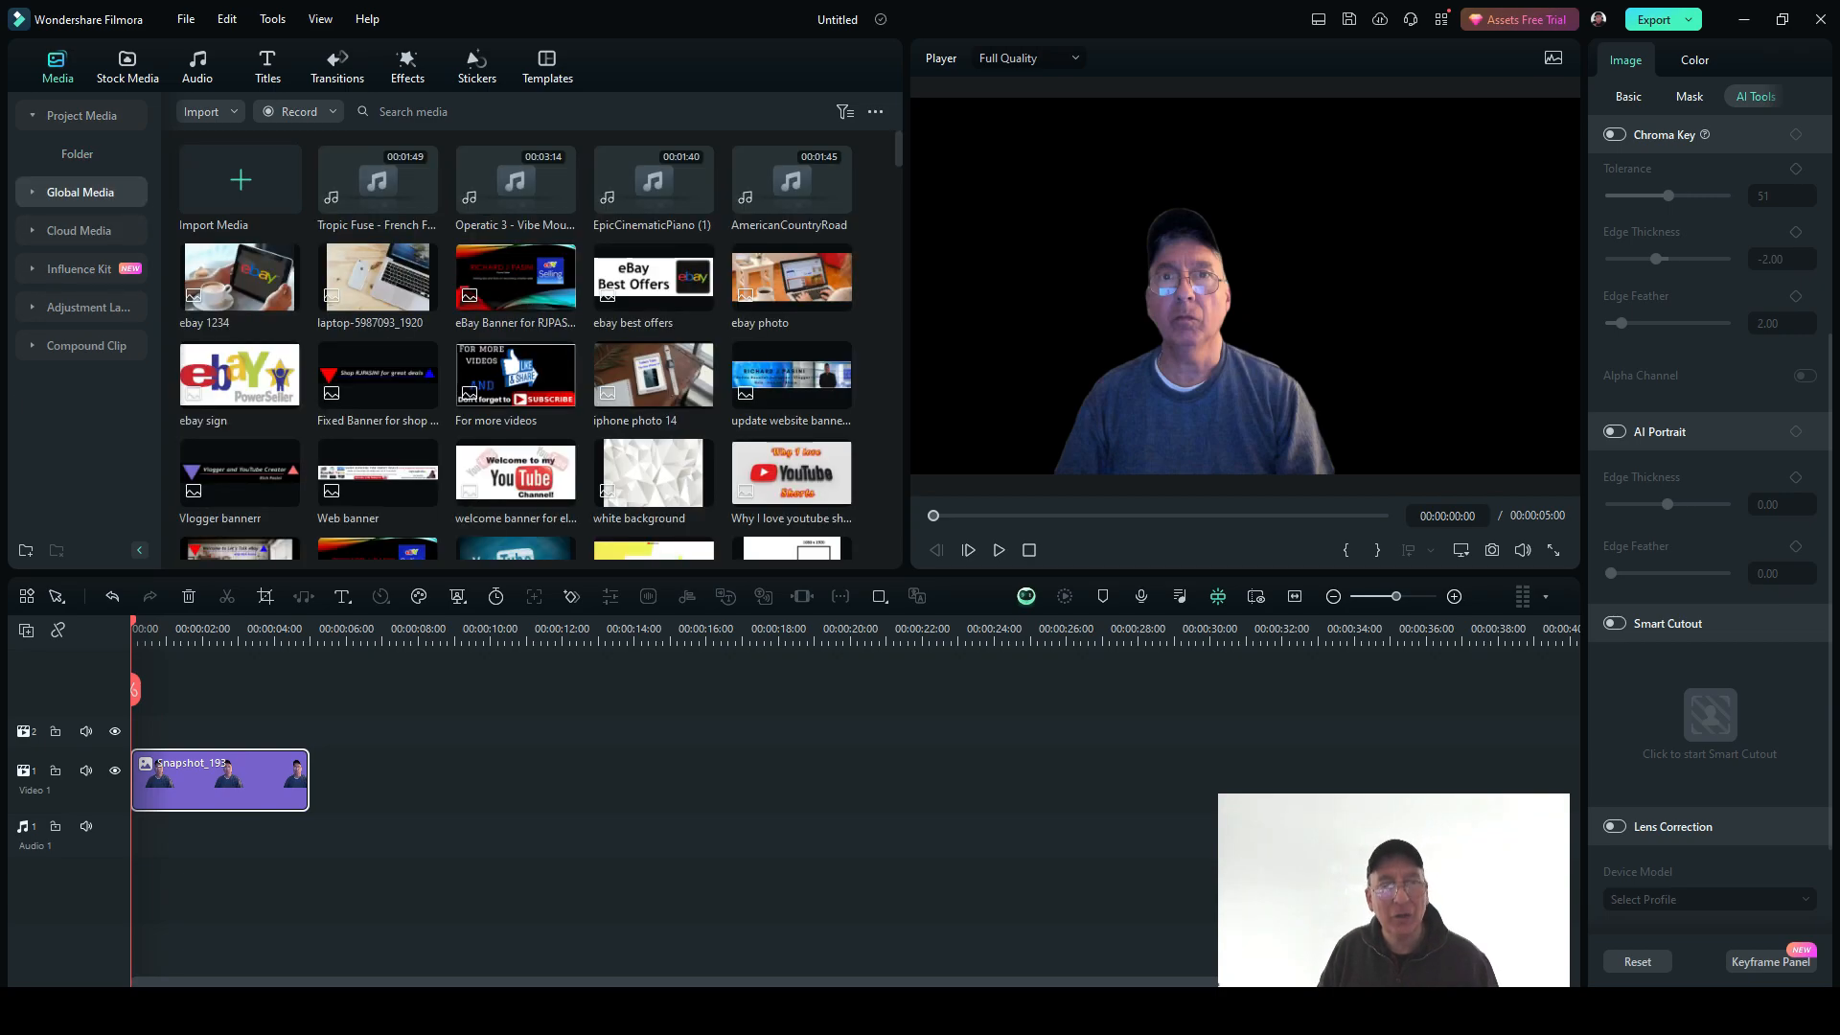
{"action": "scroll", "coordinate": [517, 316], "scroll_direction": "down", "scroll_amount": 4}
{"action": "scroll", "coordinate": [516, 347], "scroll_direction": "down", "scroll_amount": 10}
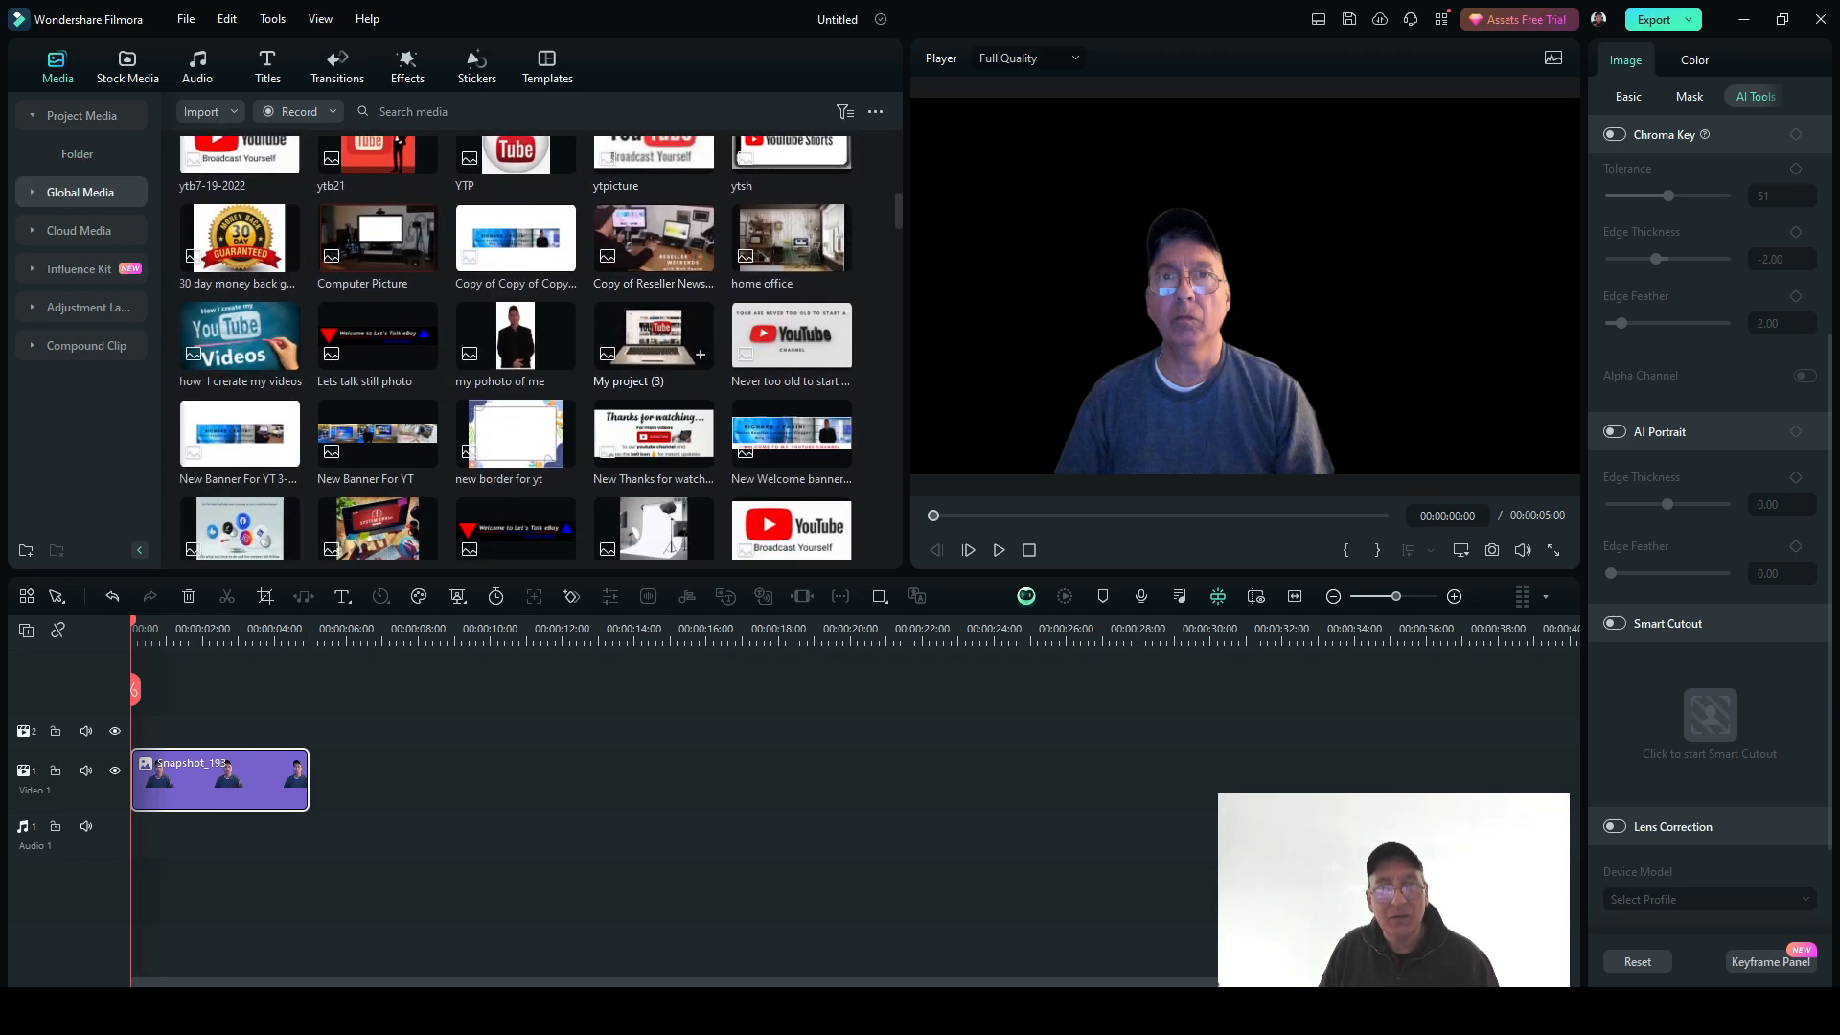
{"action": "scroll", "coordinate": [516, 348], "scroll_direction": "down", "scroll_amount": 10}
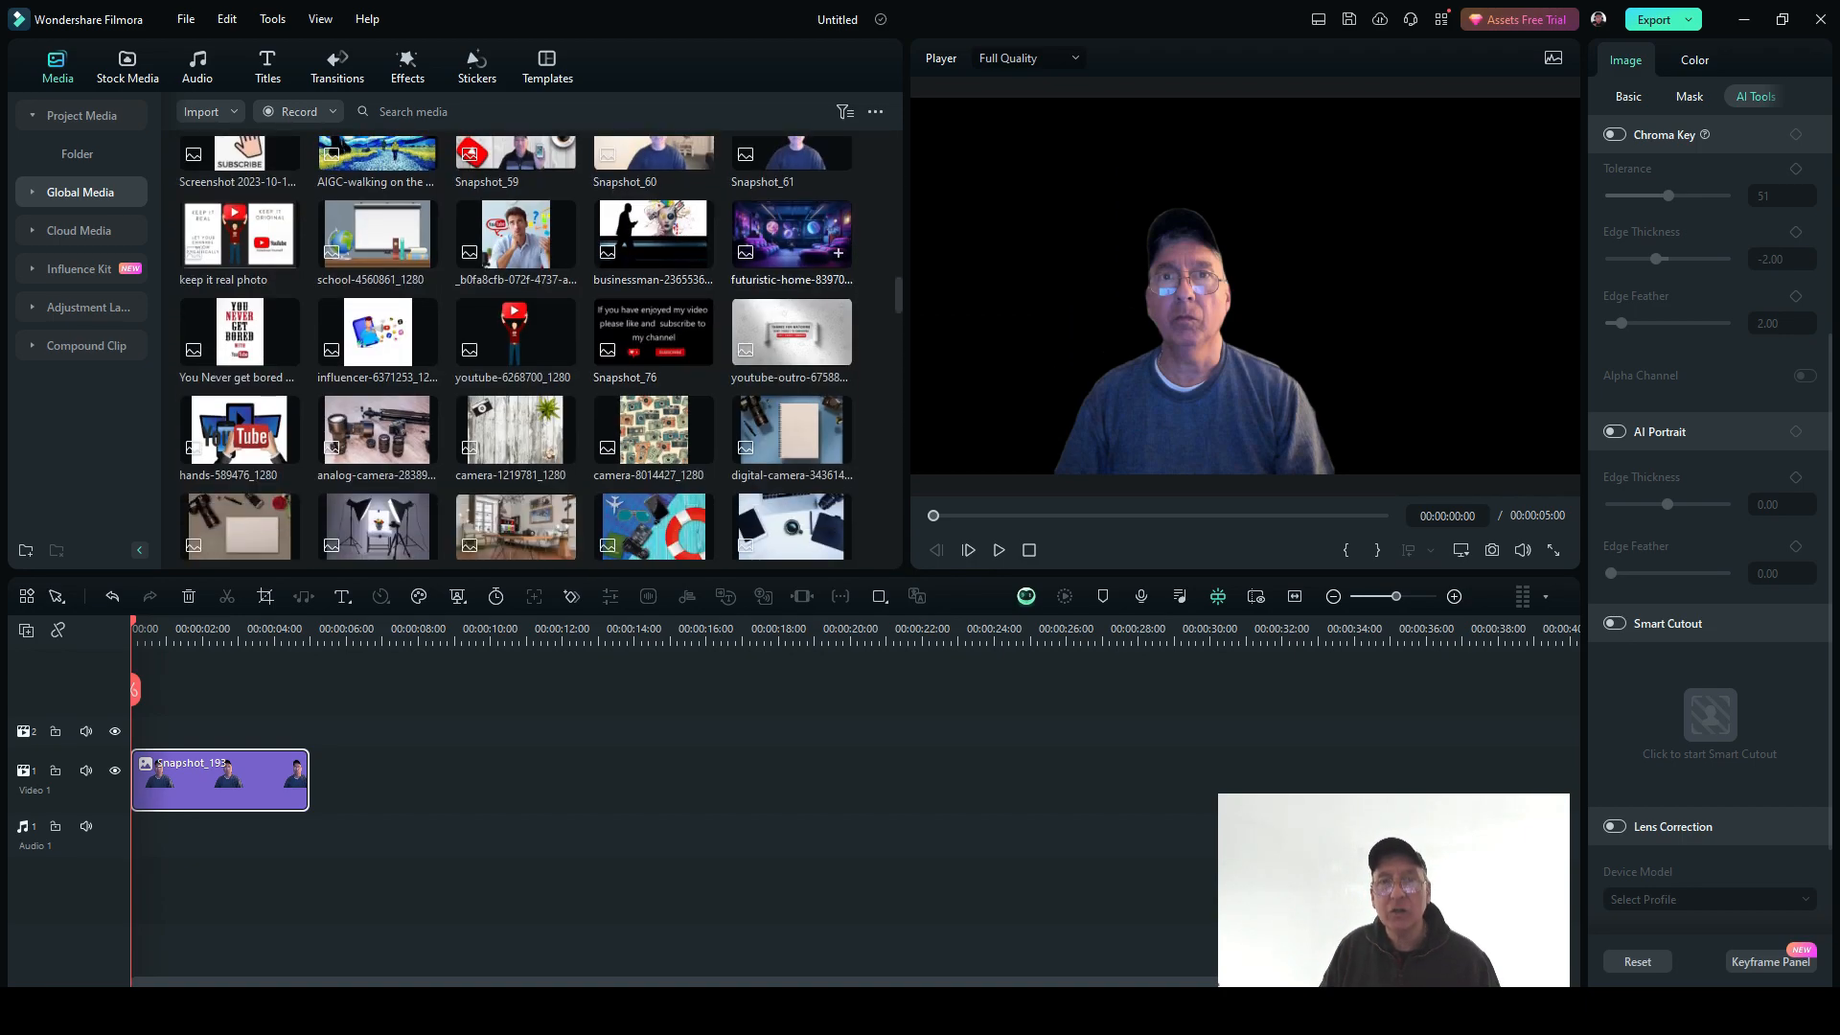
{"action": "double_click", "coordinate": [792, 235]}
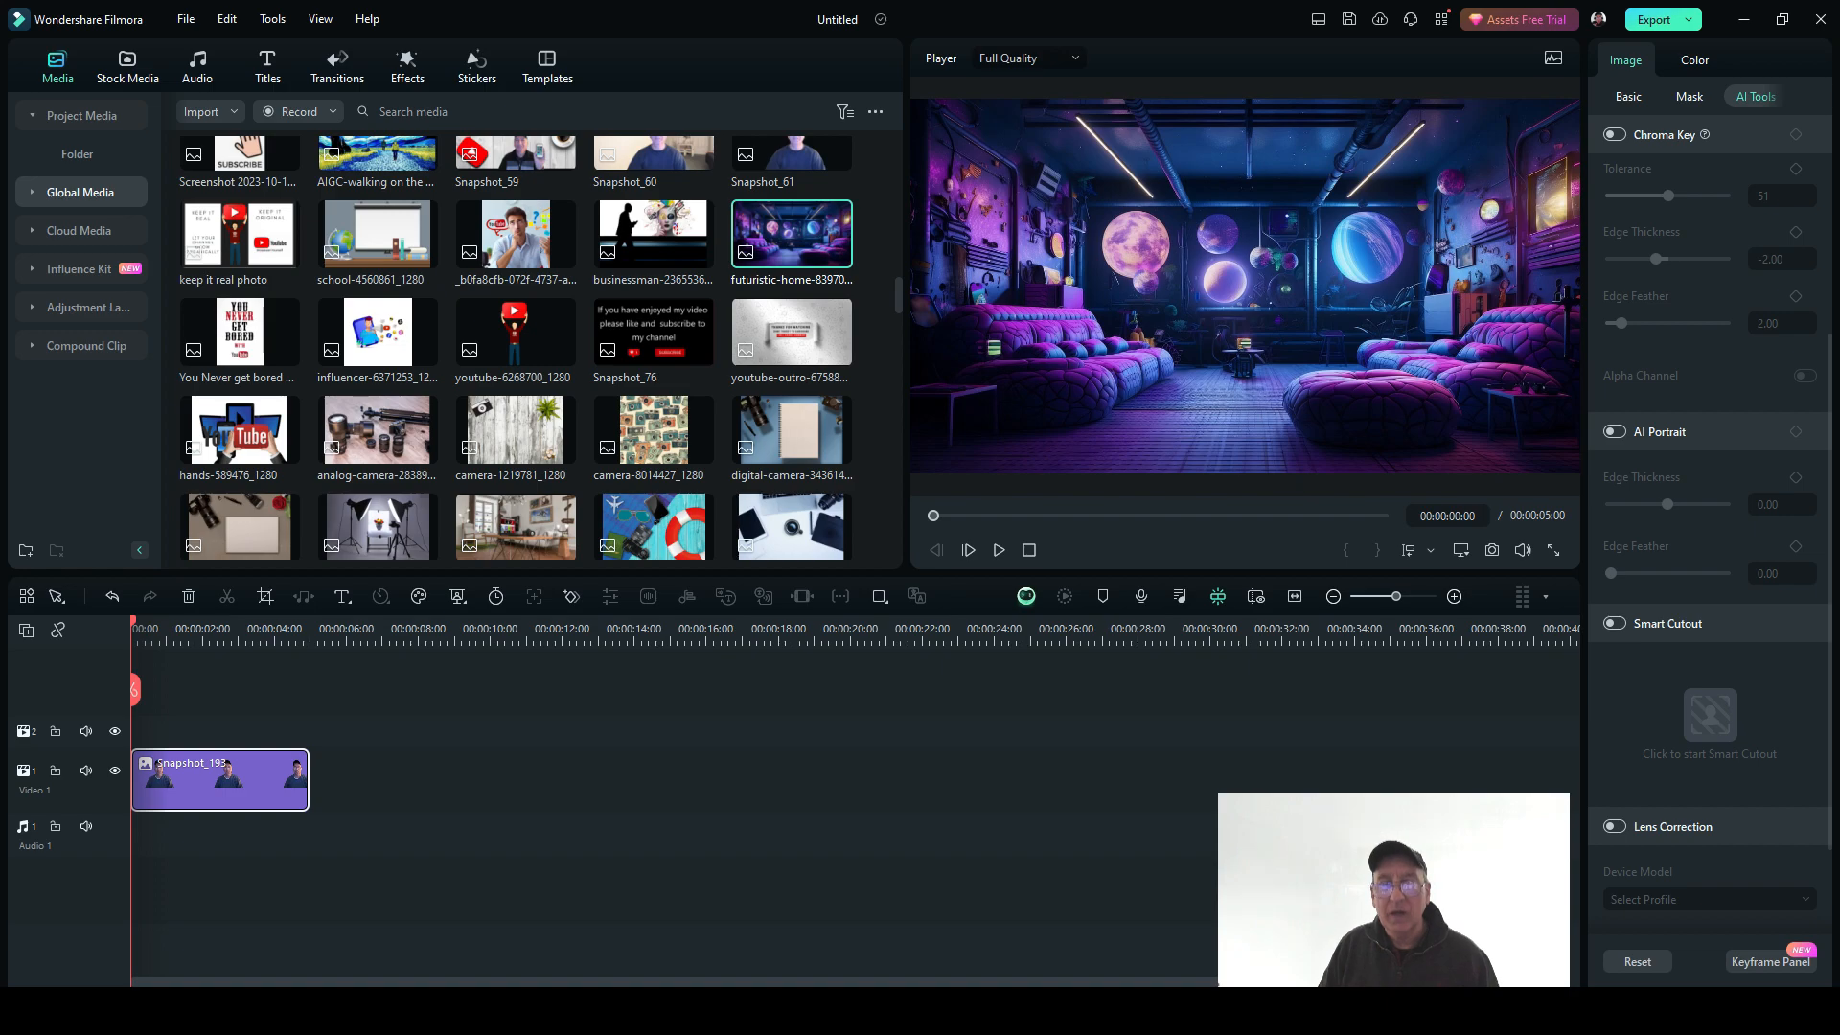
{"action": "left_click_drag", "start_coordinate": [792, 233], "coordinate": [426, 779]}
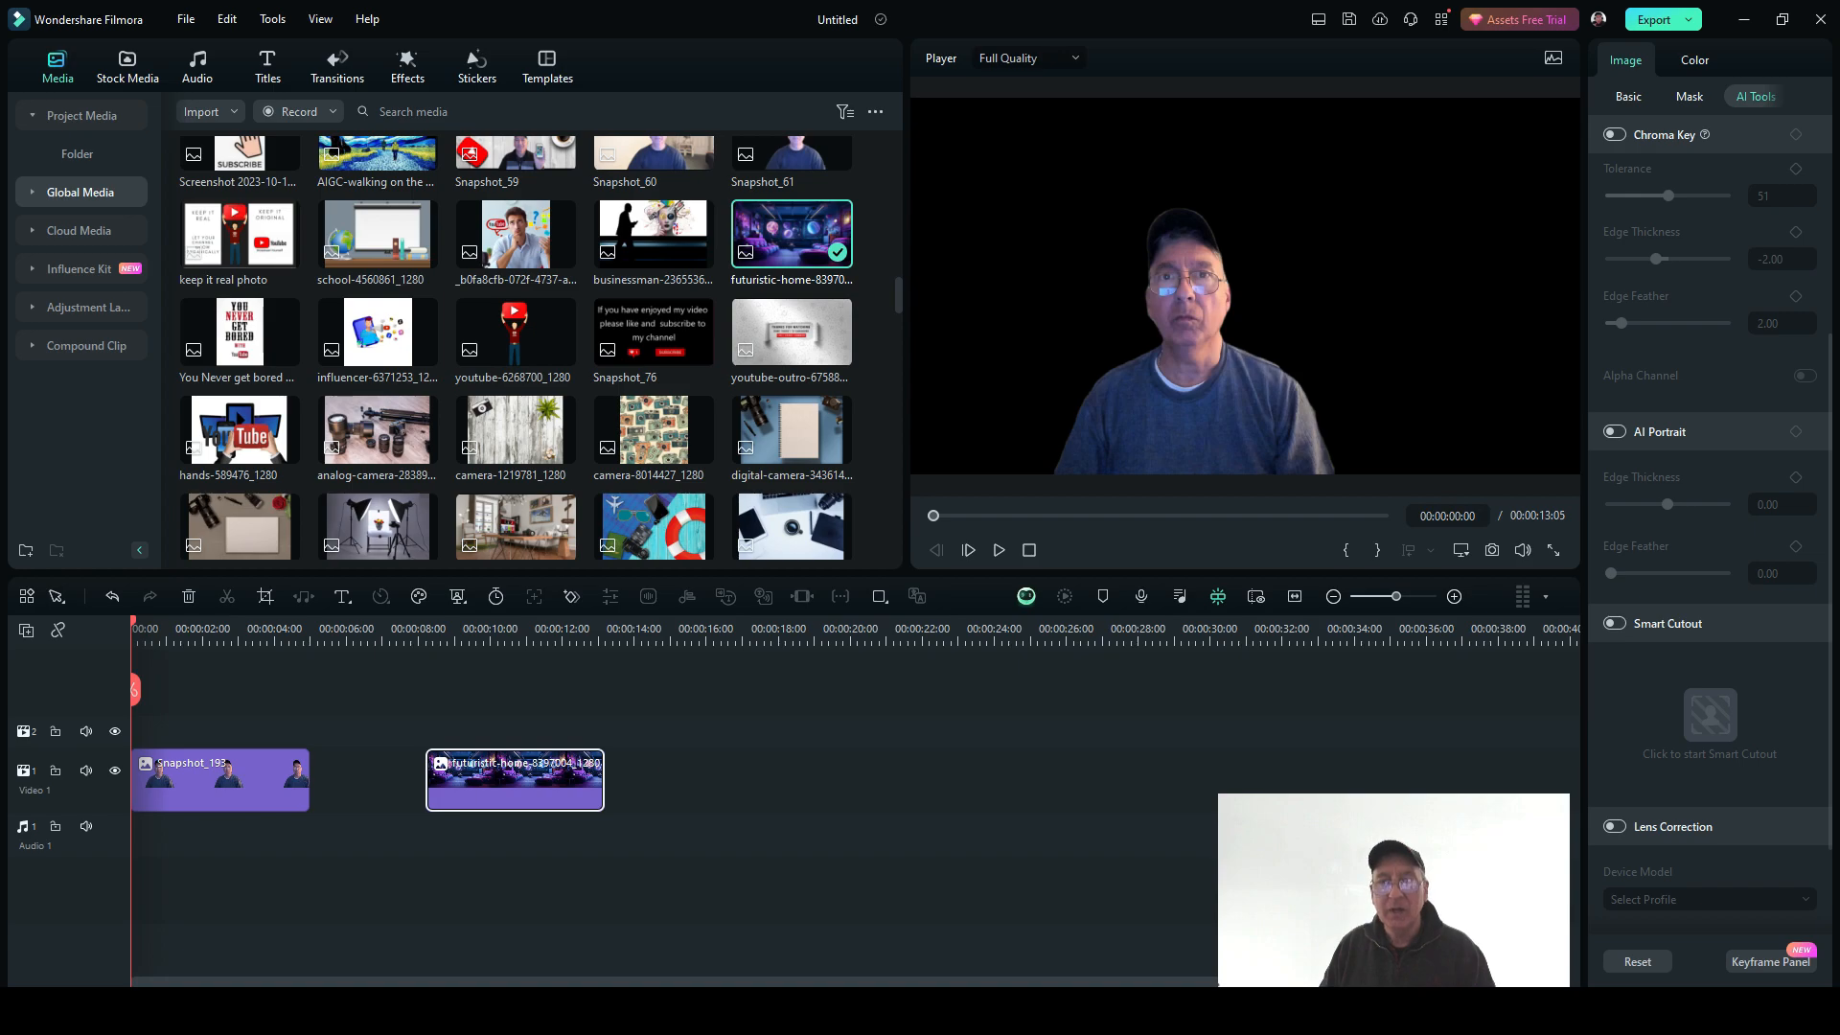
{"action": "mouse_move", "coordinate": [546, 779]}
{"action": "left_mouse_down"}
{"action": "mouse_move", "coordinate": [338, 779]}
{"action": "mouse_move", "coordinate": [526, 779]}
{"action": "left_mouse_up"}
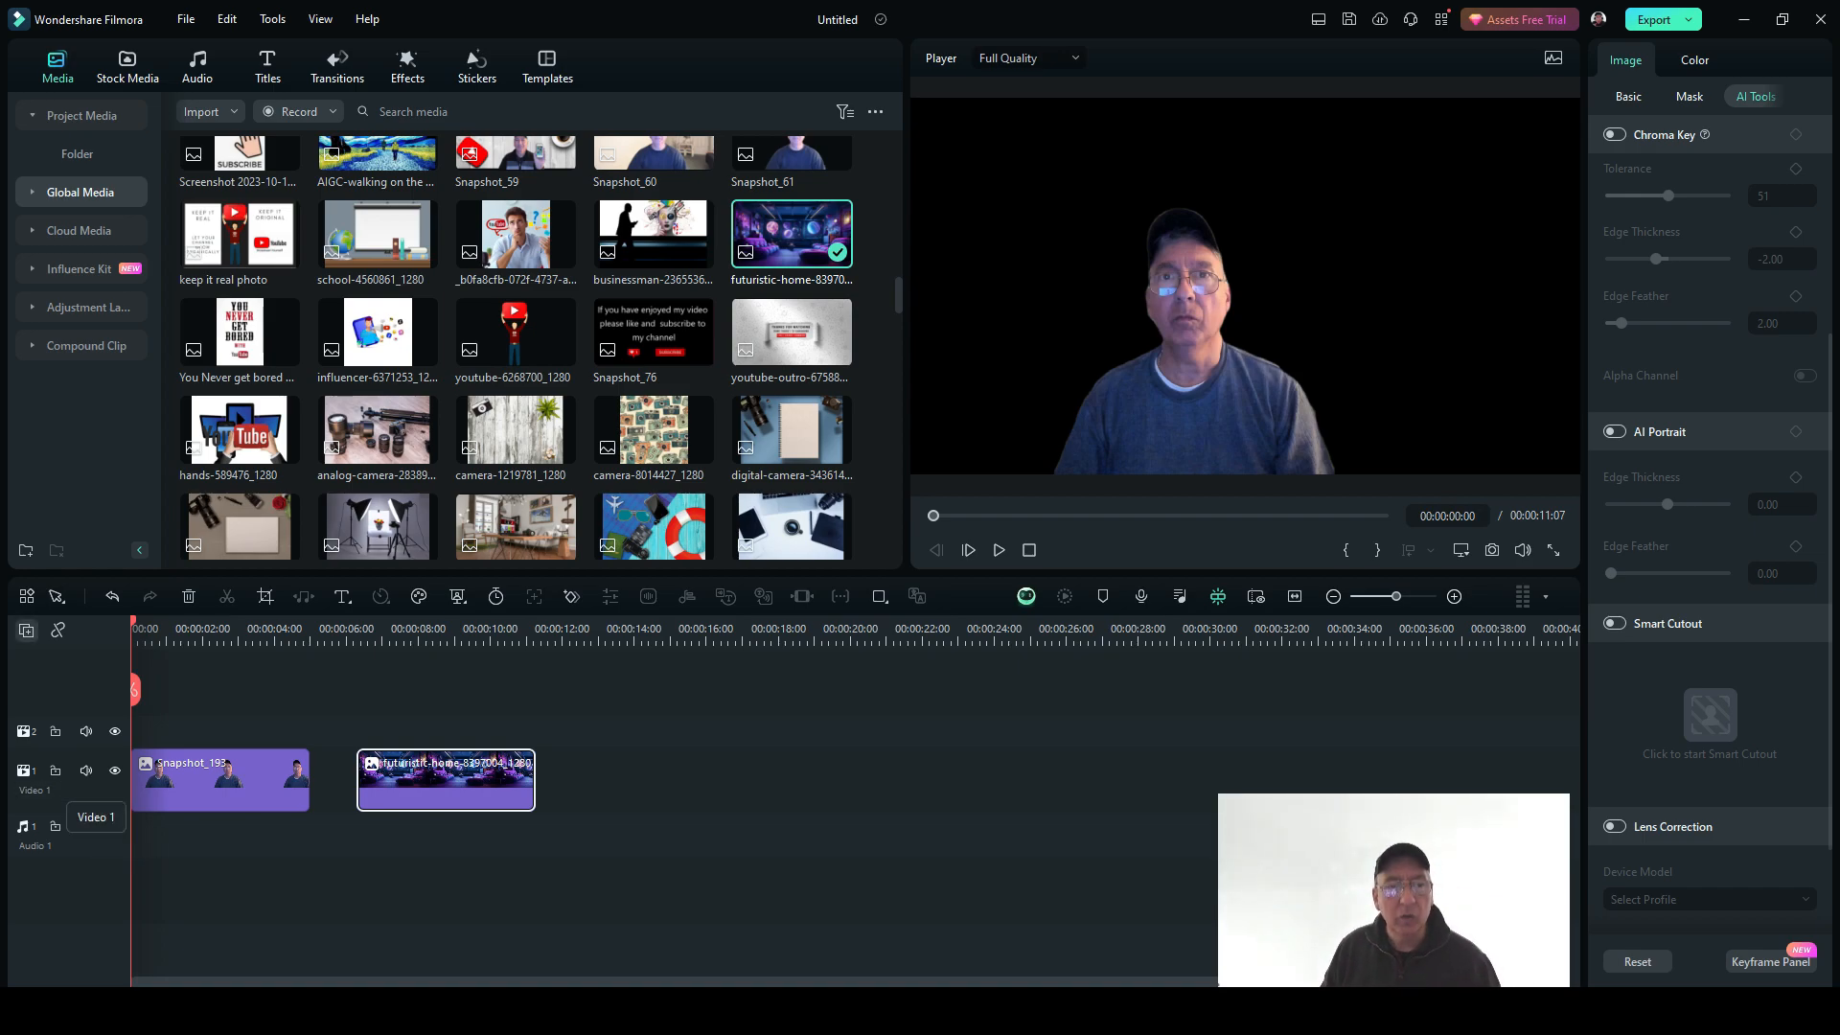
- Add one video track below Track 1 and move the futuristic-home clip onto it, directly beneath the Snapshot_193 clip
{"action": "left_click", "coordinate": [26, 630]}
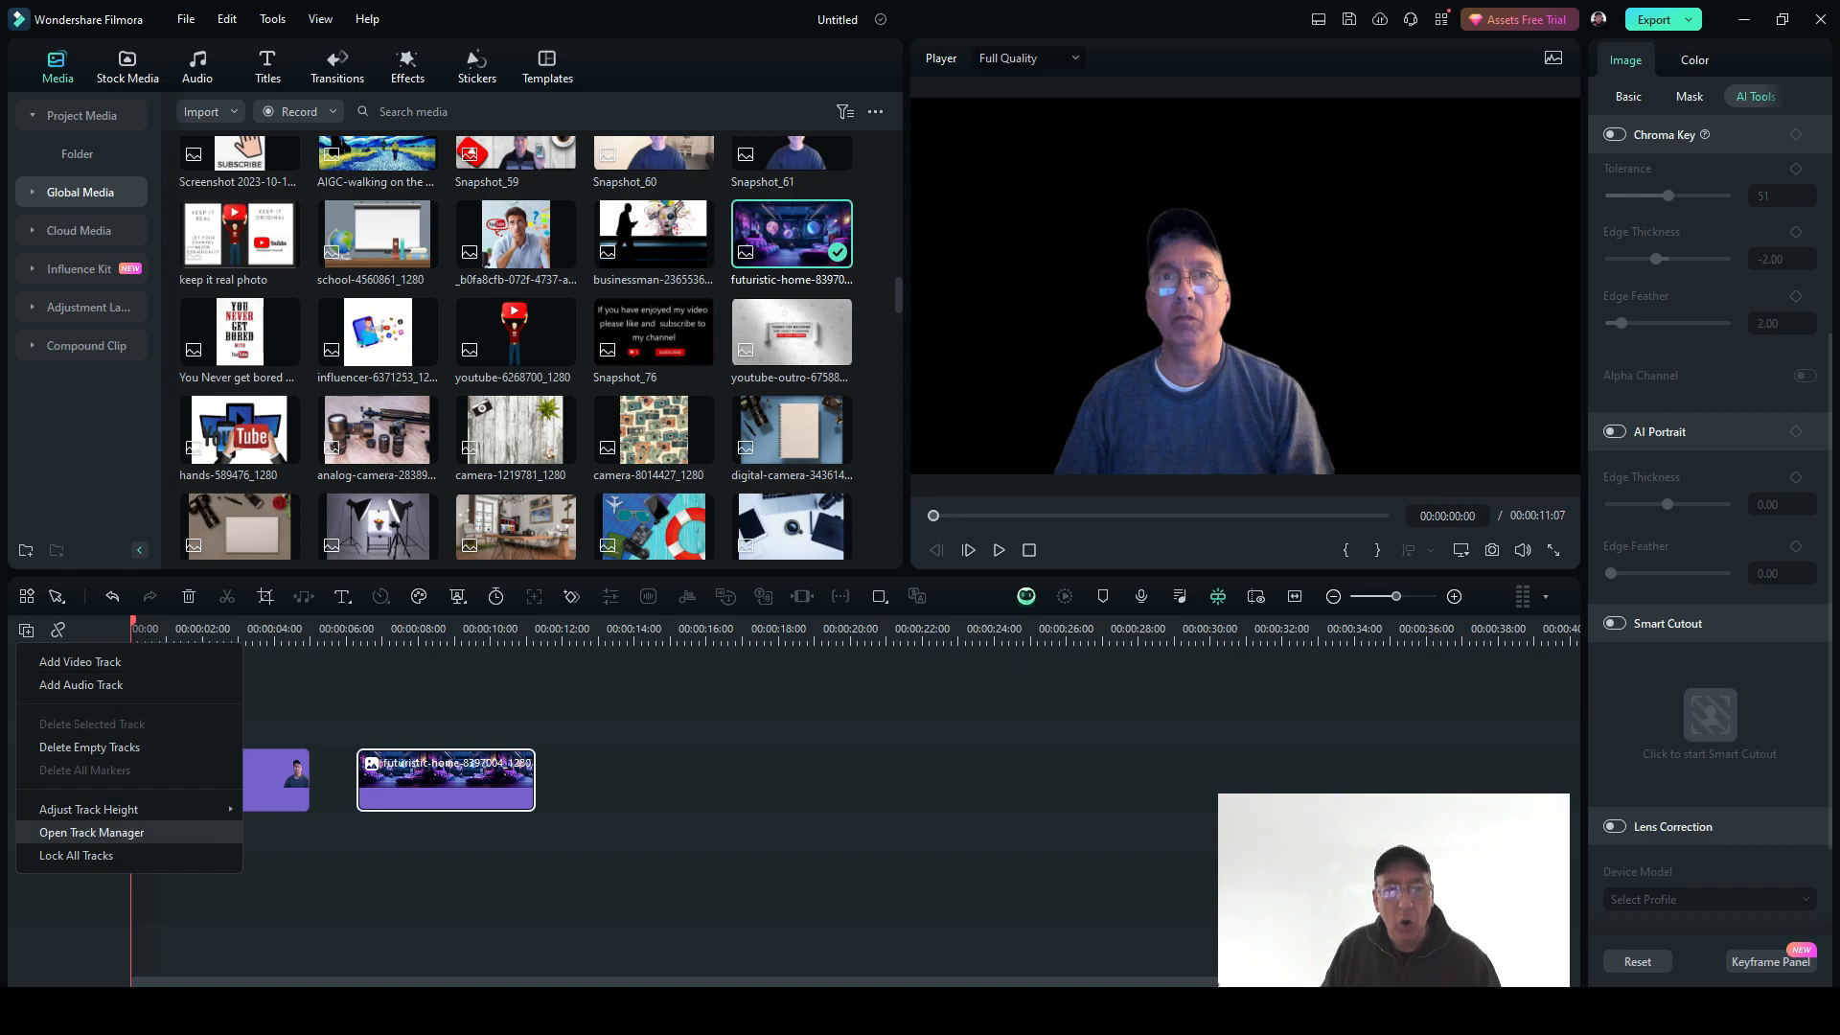
{"action": "left_click", "coordinate": [92, 832]}
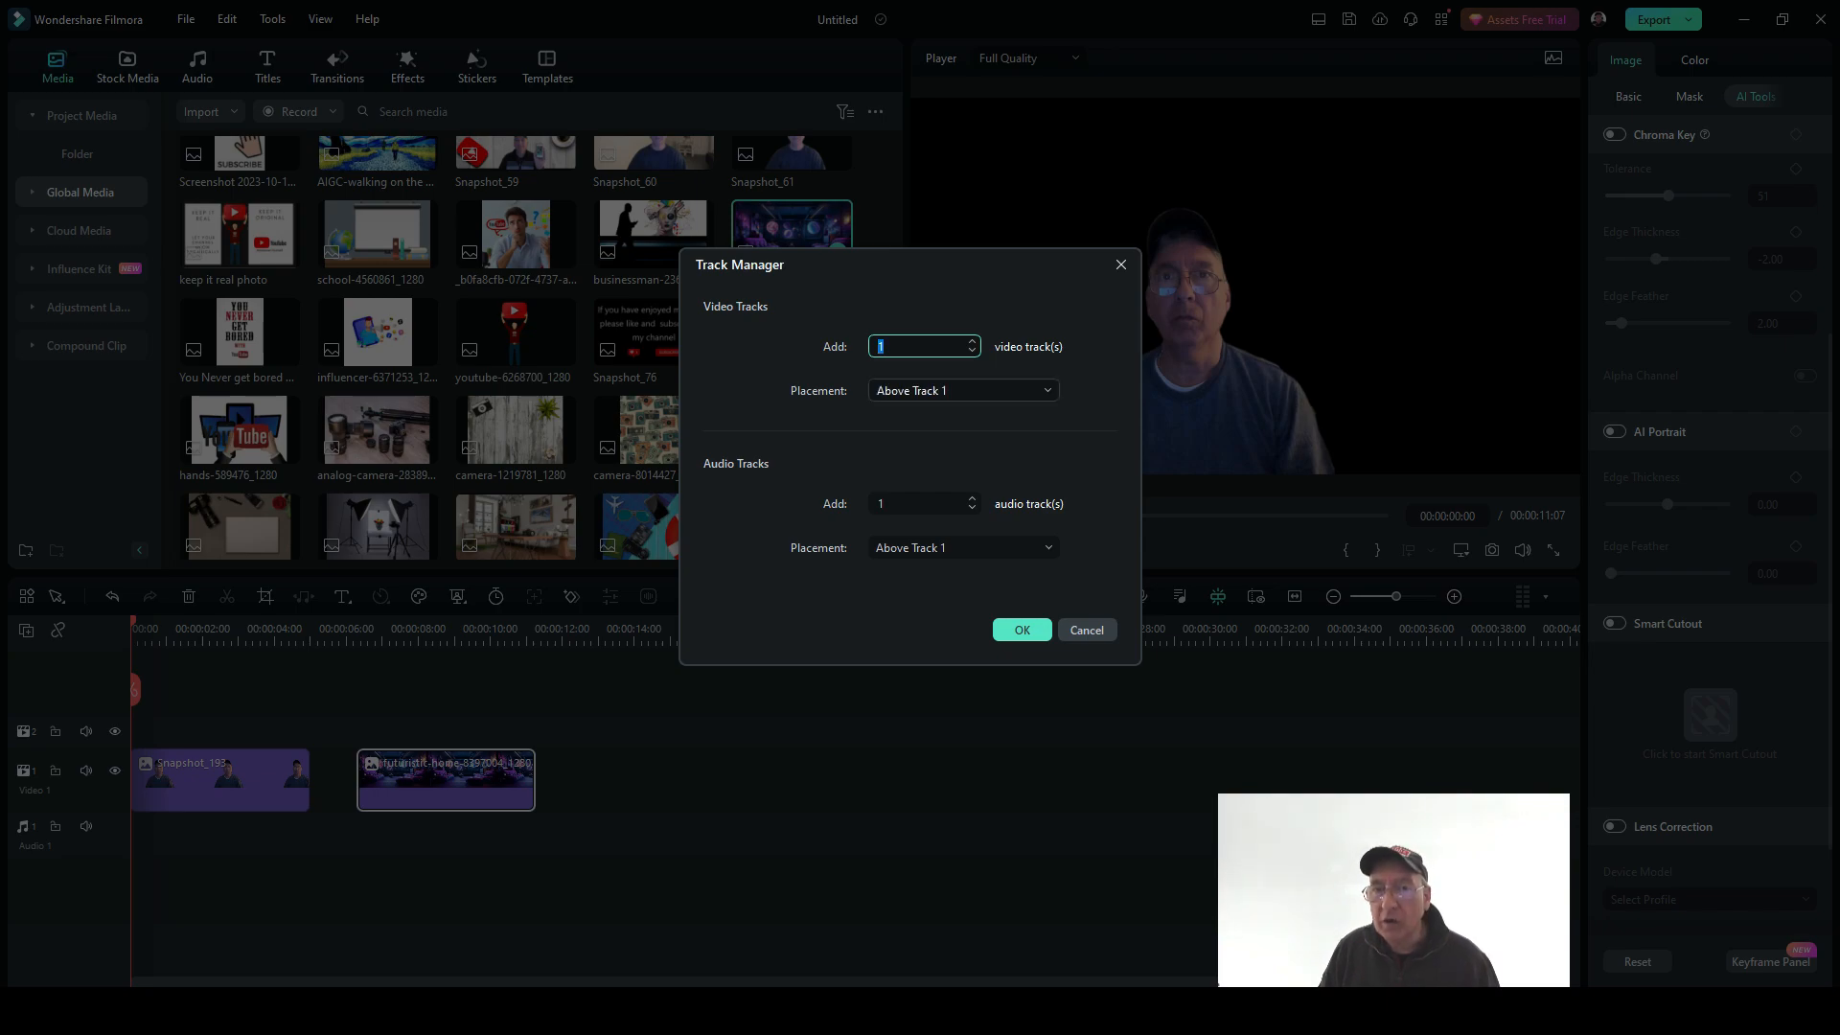
{"action": "left_click", "coordinate": [963, 390]}
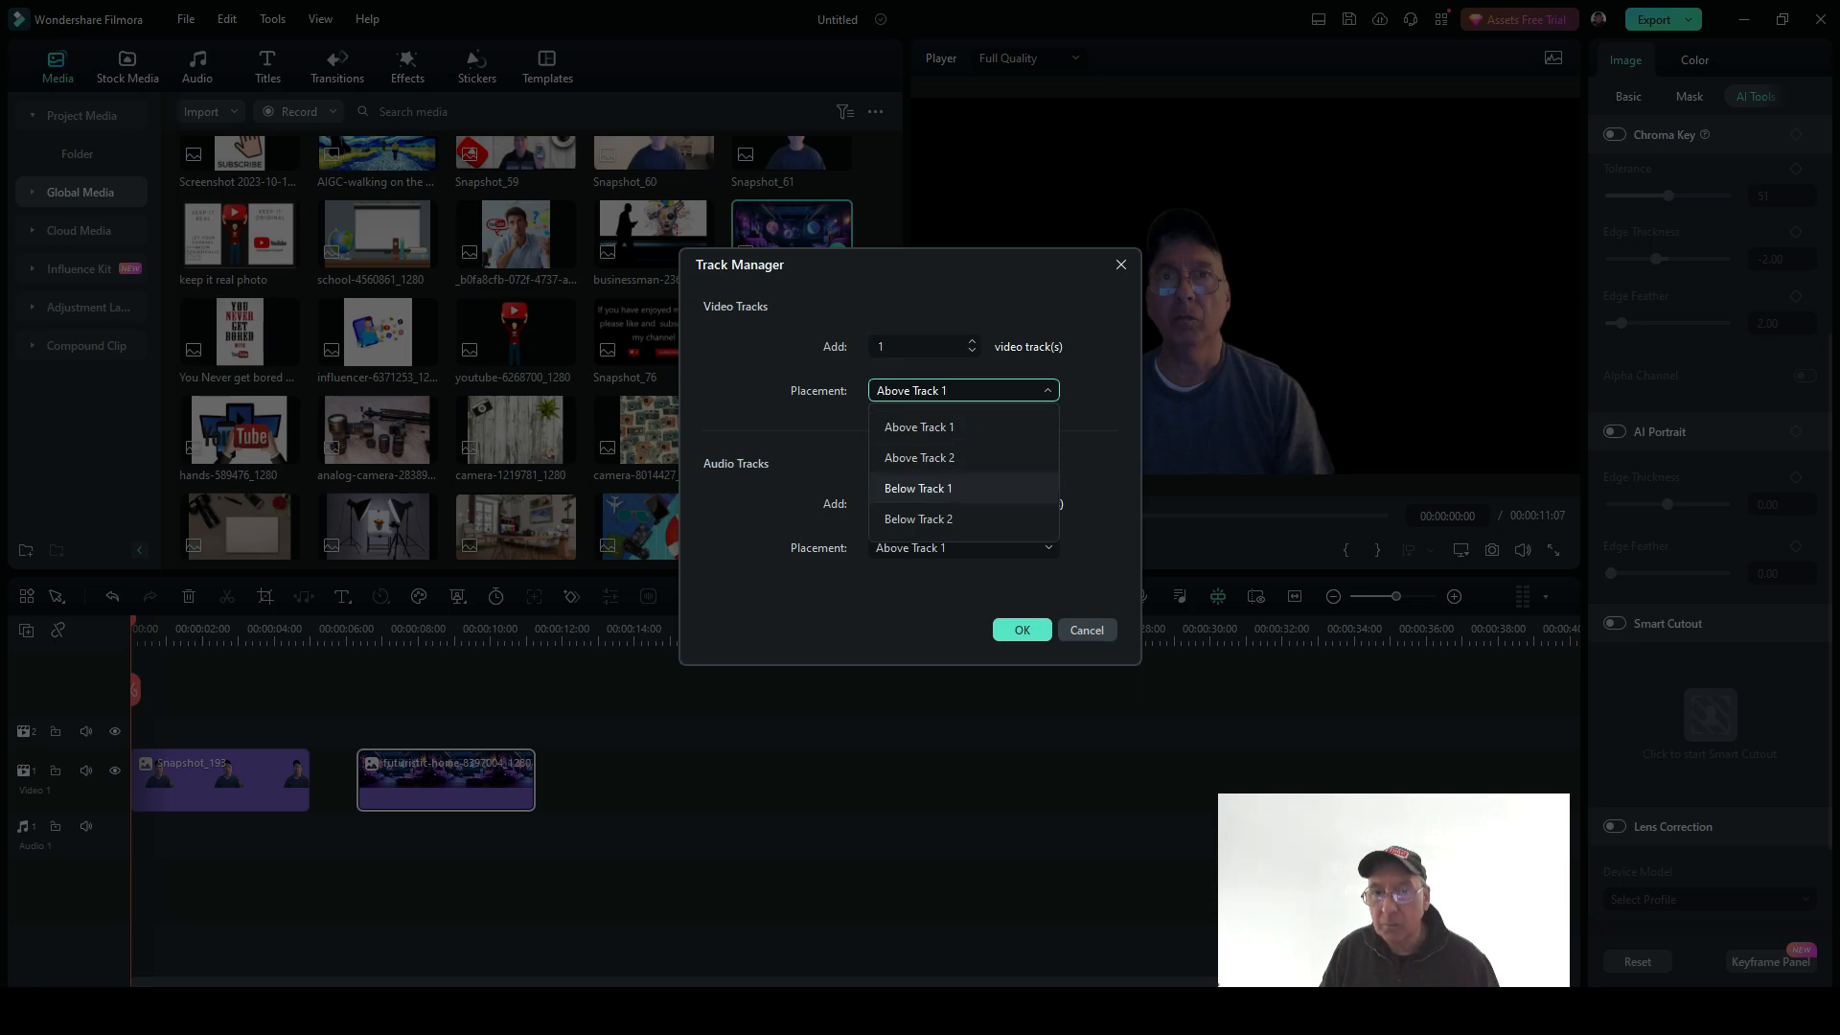
{"action": "left_click", "coordinate": [918, 488]}
{"action": "left_click", "coordinate": [1021, 630]}
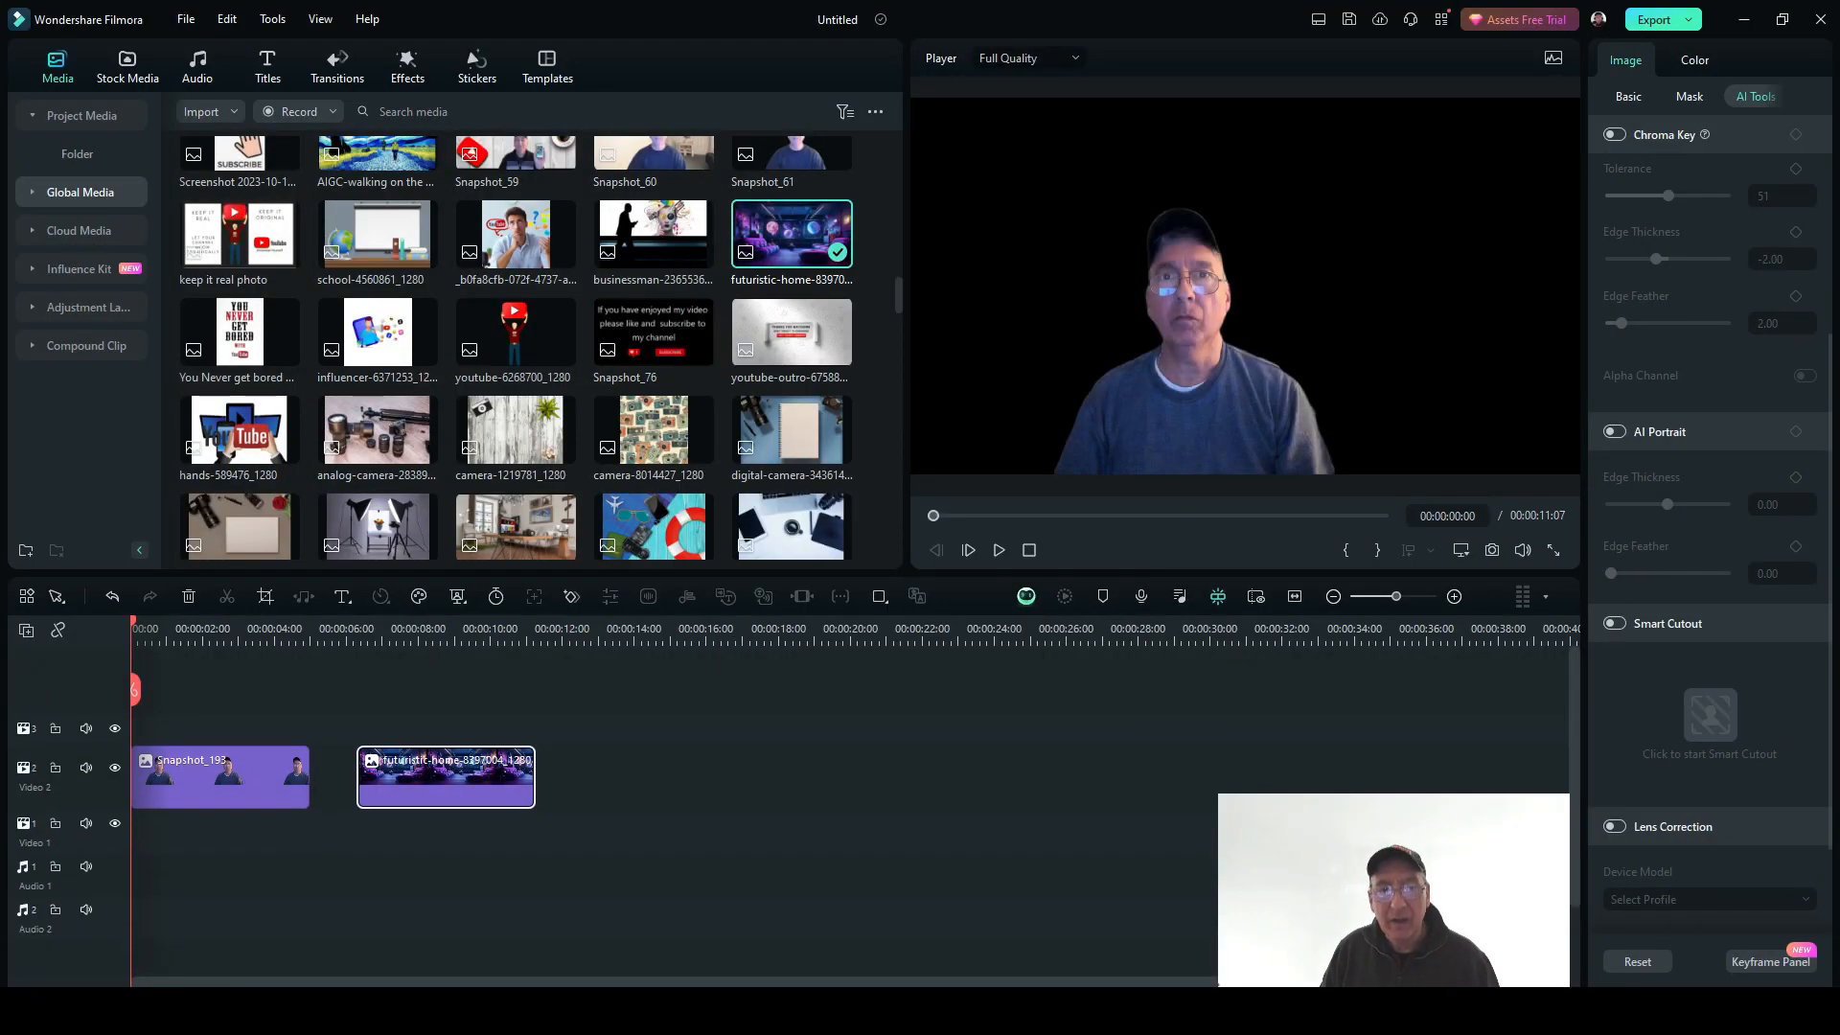
{"action": "left_click_drag", "start_coordinate": [496, 767], "coordinate": [270, 832]}
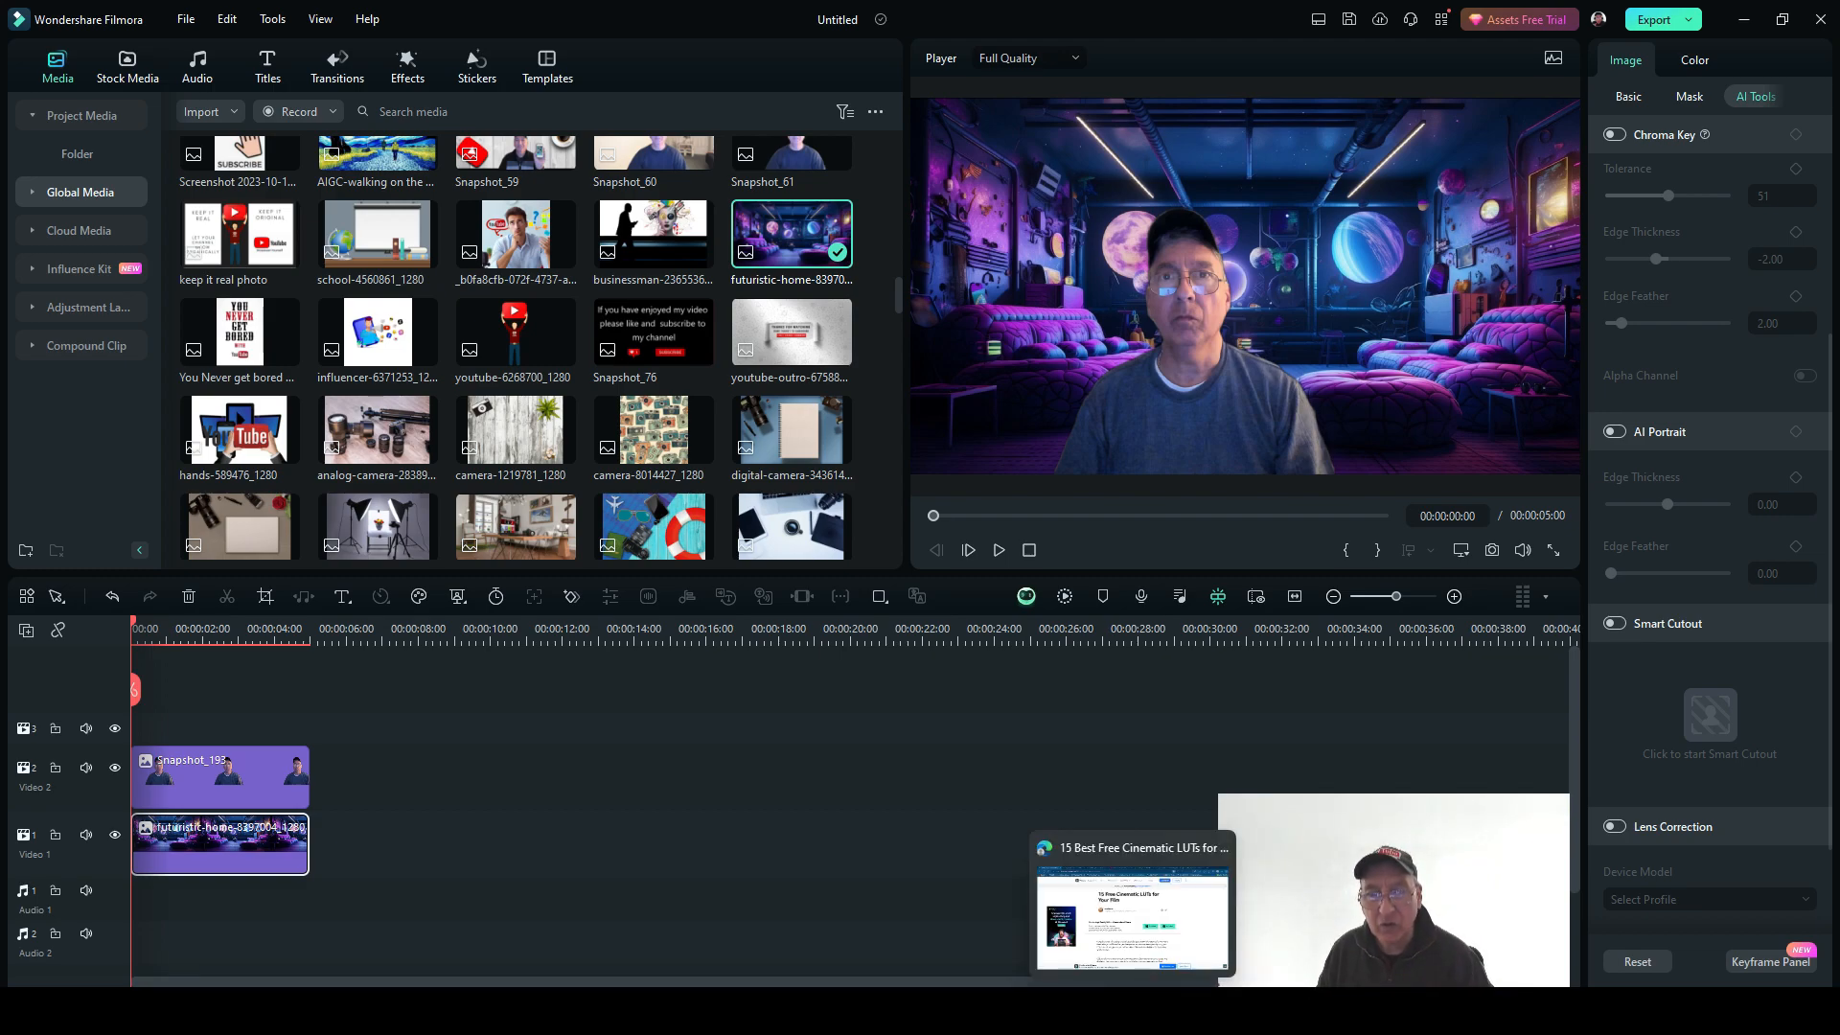
- Switch to the browser and view the Filmora articles on 15 free cinematic LUTs and the top 10 cinematic LUTs for 2024
{"action": "left_click", "coordinate": [1132, 1010]}
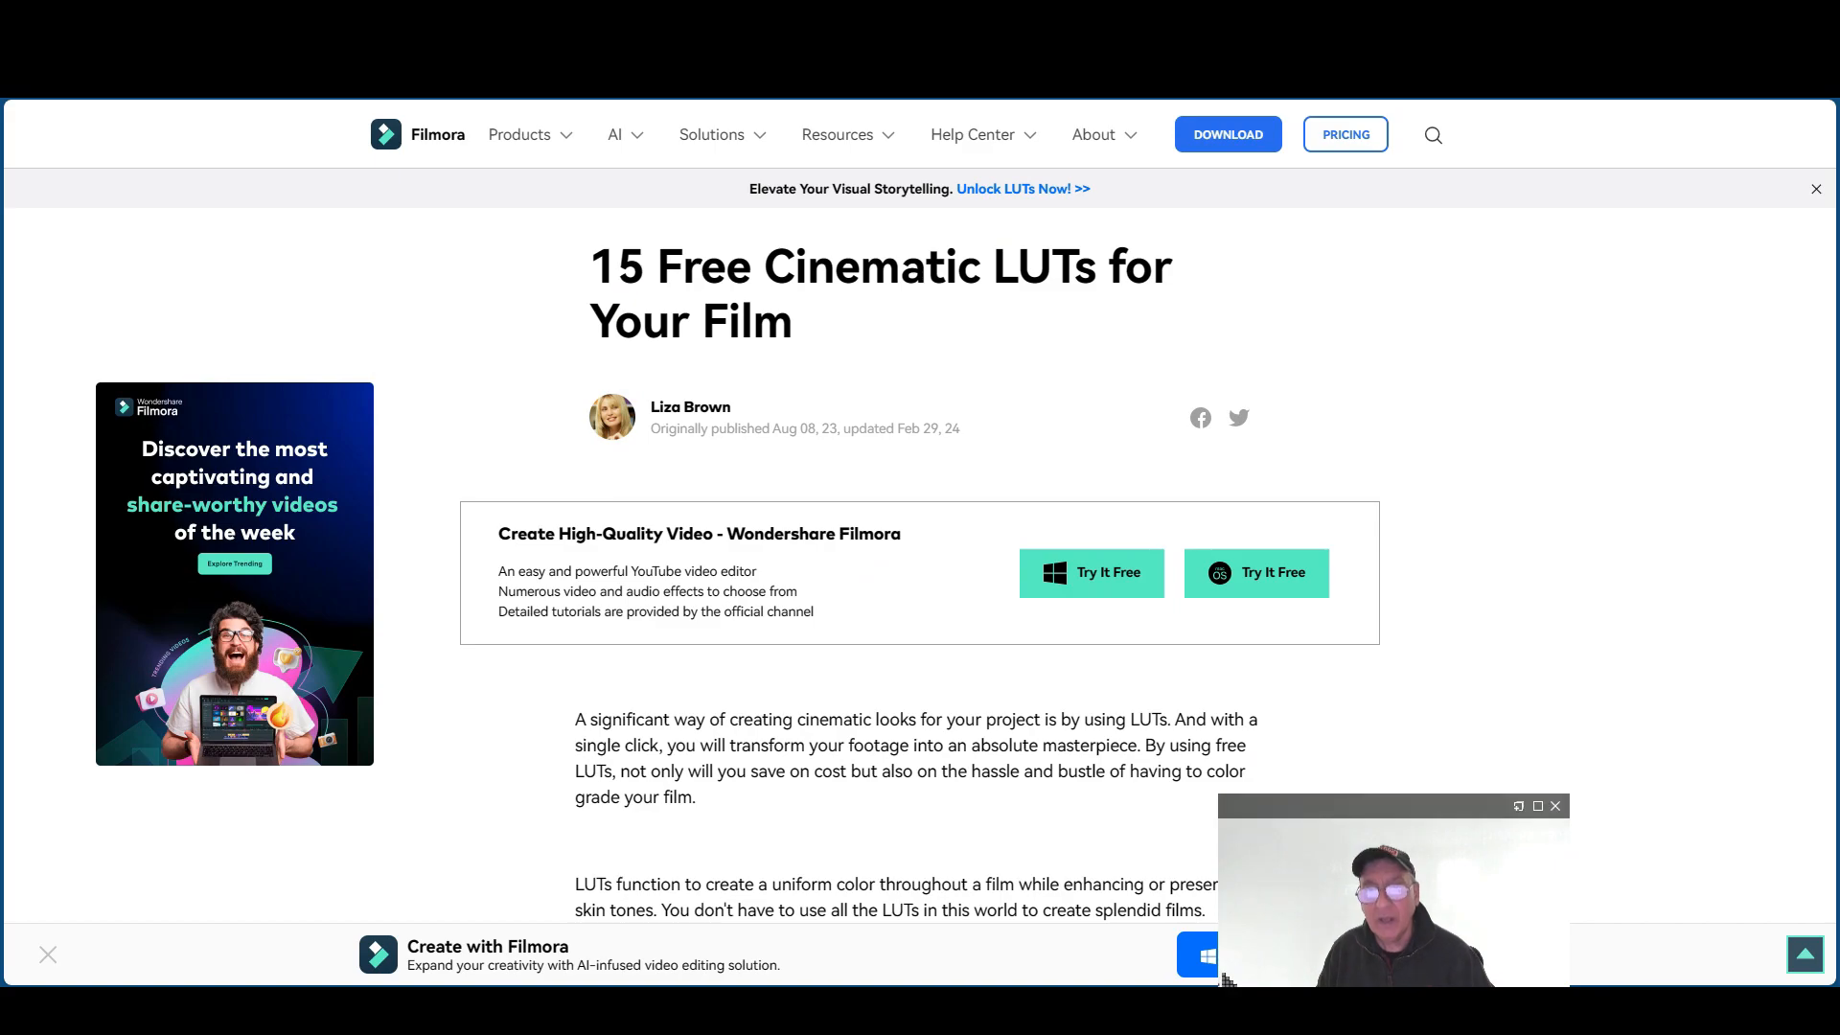
{"action": "left_click_drag", "start_coordinate": [1228, 981], "coordinate": [1484, 903]}
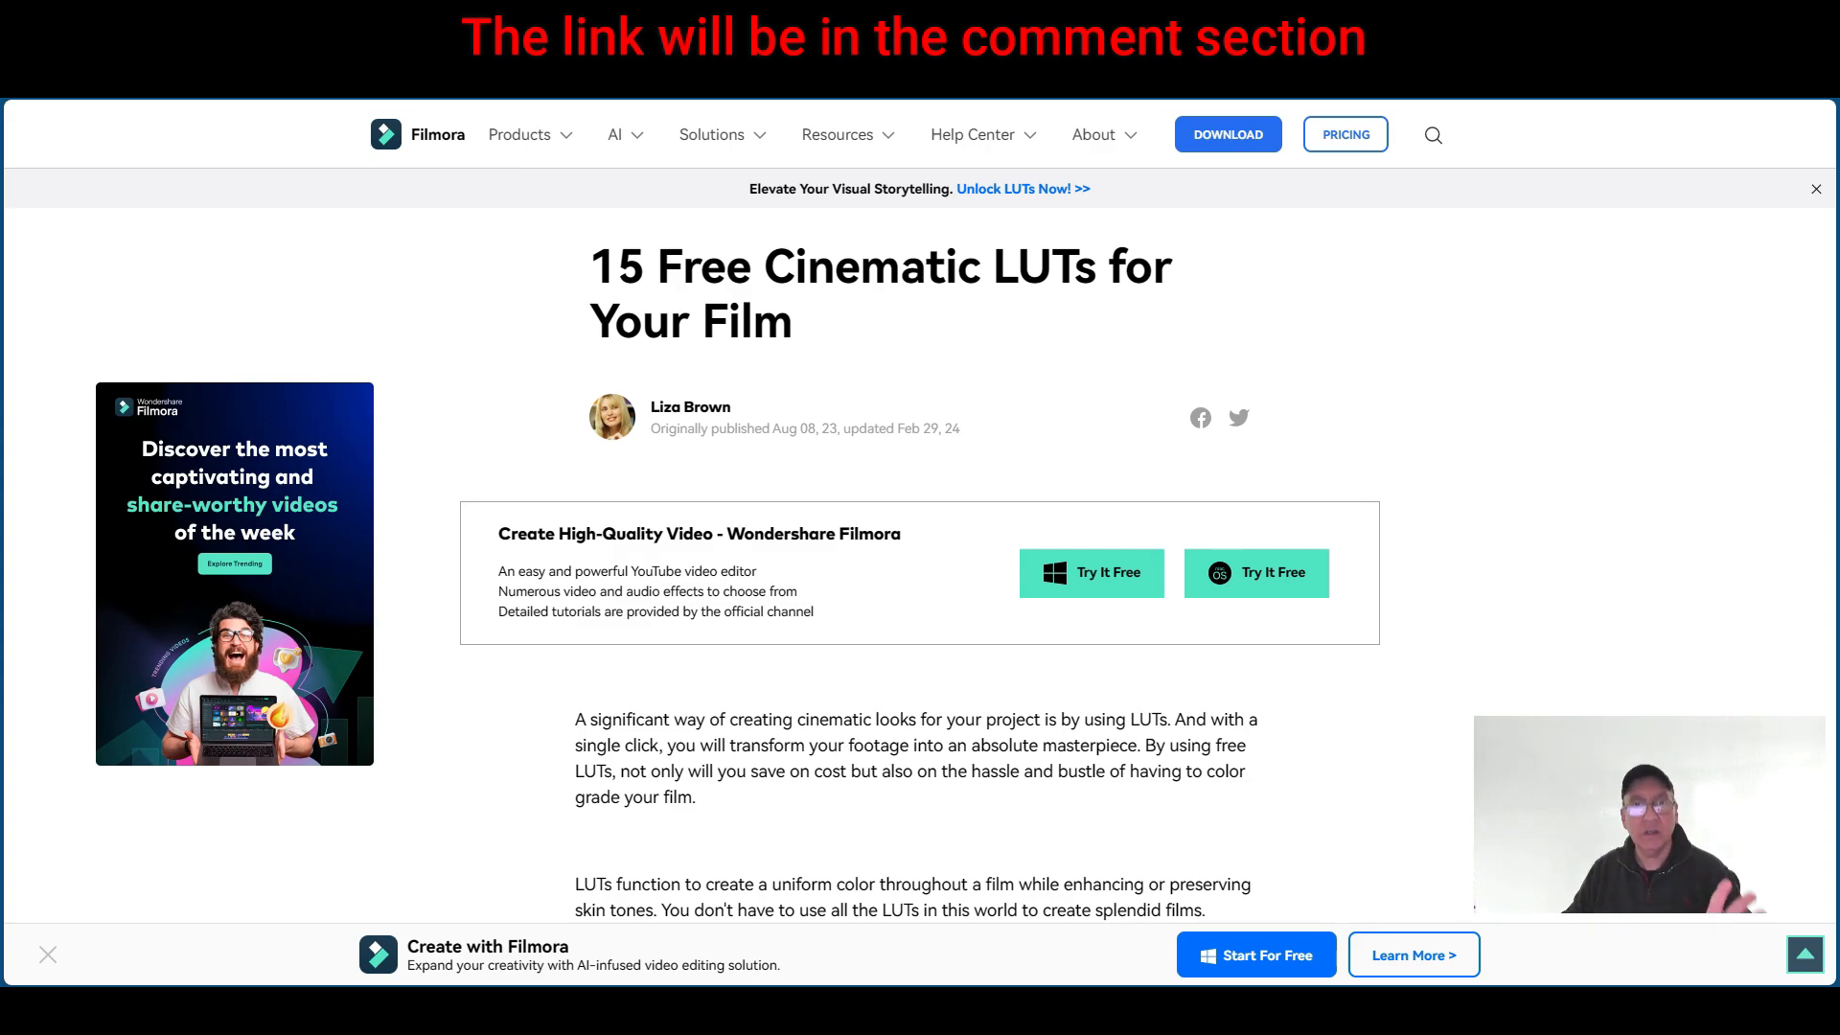
{"action": "key", "text": "ctrl+Tab"}
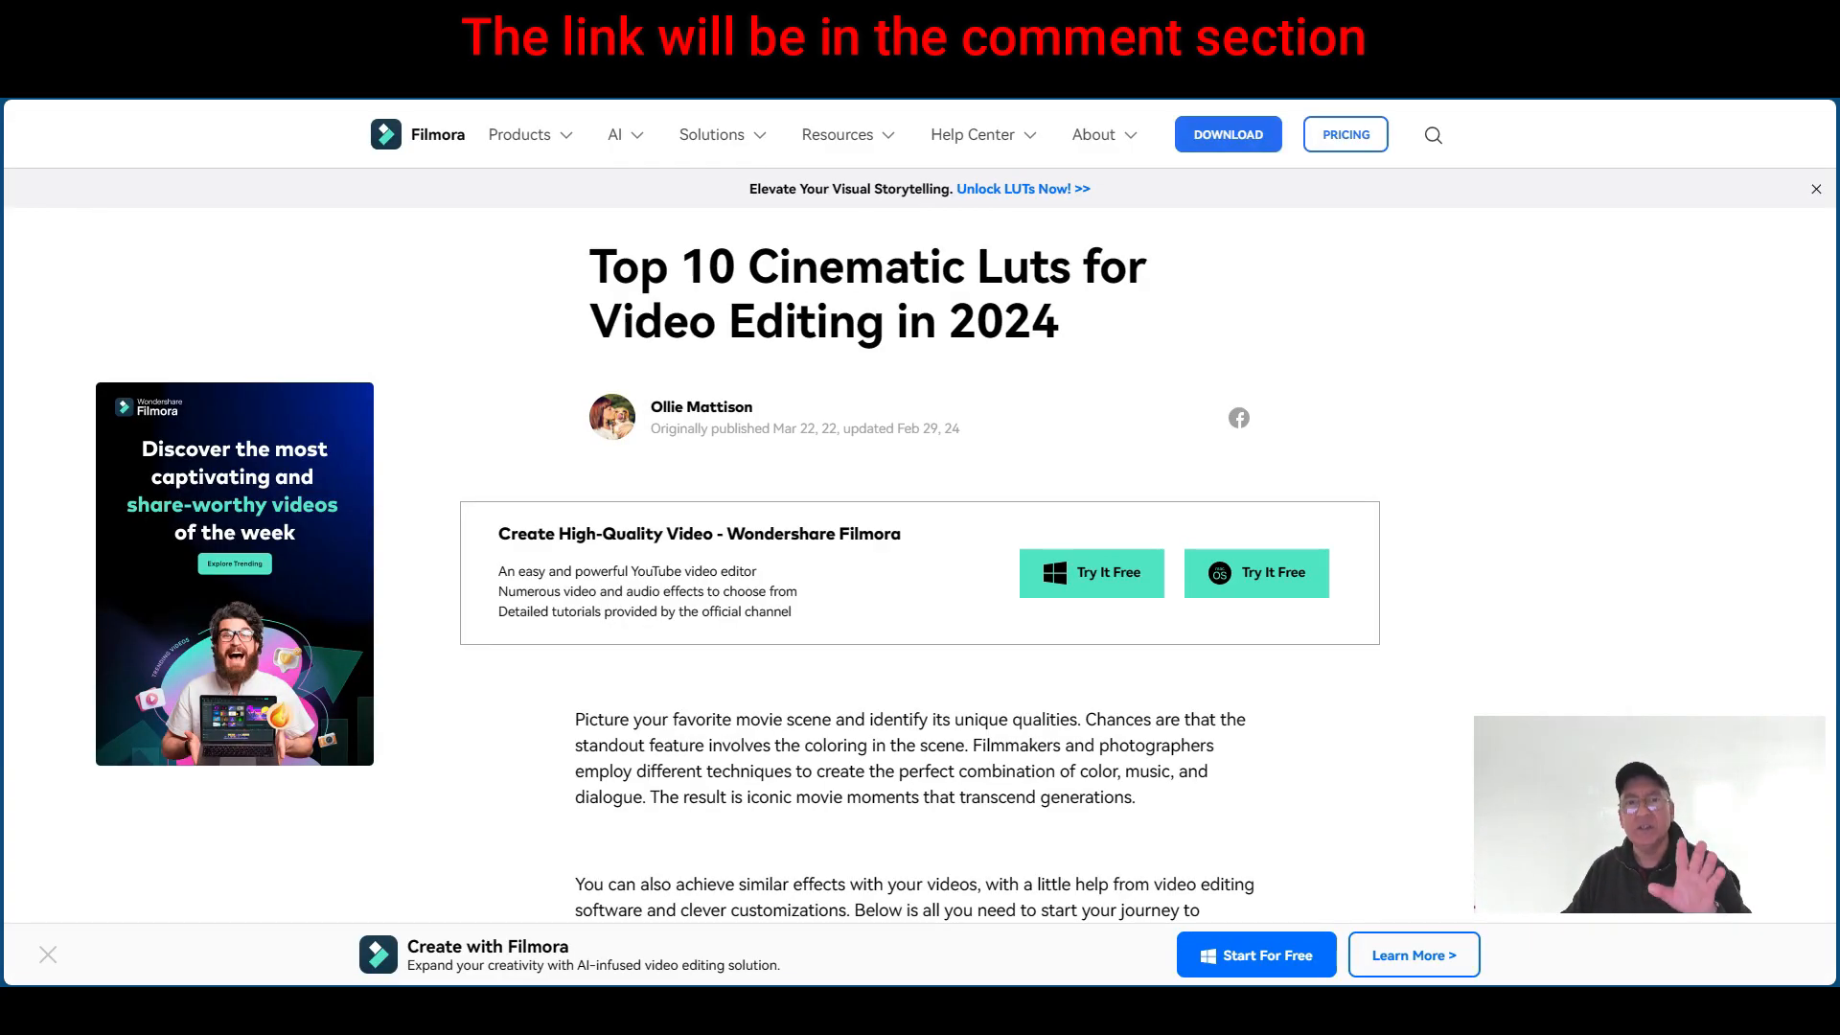